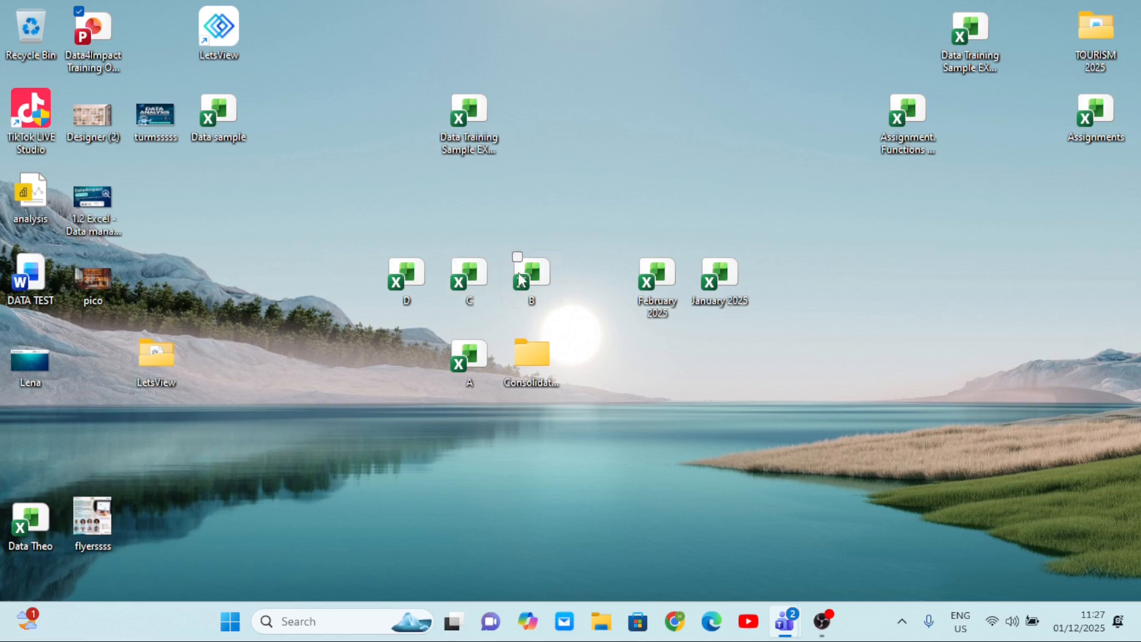
Open workbook B from the desktop and examine its columns from Year through Total Children, closing the workbook when done.
{"action": "double_click", "coordinate": [533, 283]}
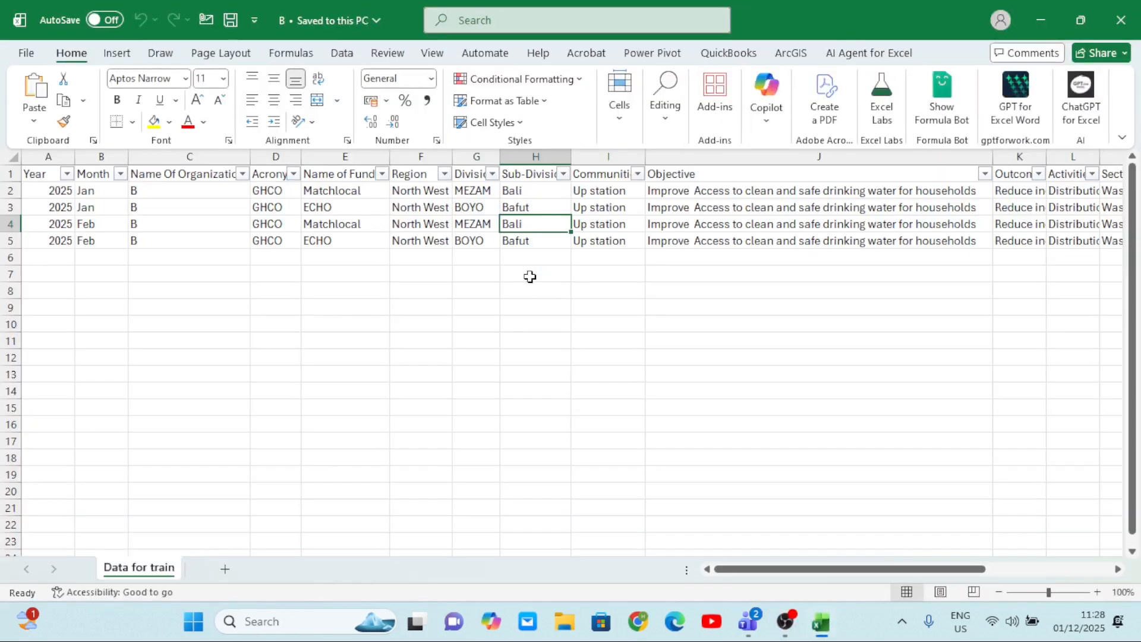
{"action": "scroll", "coordinate": [530, 276], "scroll_direction": "right", "scroll_amount": 3}
{"action": "scroll", "coordinate": [530, 277], "scroll_direction": "left", "scroll_amount": 3}
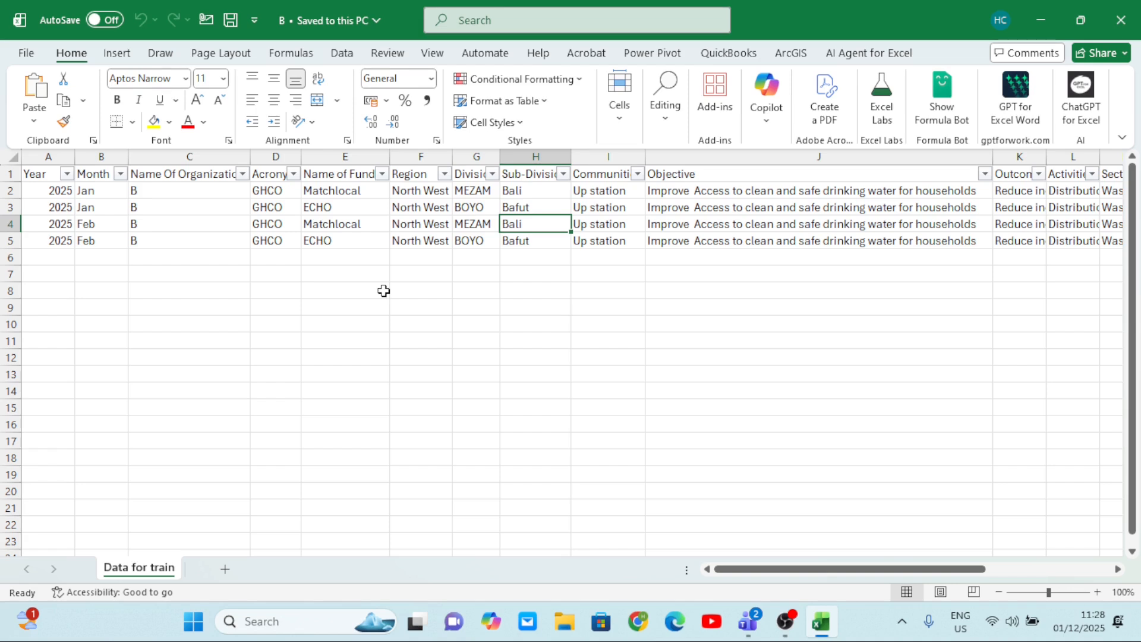
{"action": "scroll", "coordinate": [384, 290], "scroll_direction": "right", "scroll_amount": 3}
{"action": "scroll", "coordinate": [383, 290], "scroll_direction": "left", "scroll_amount": 3}
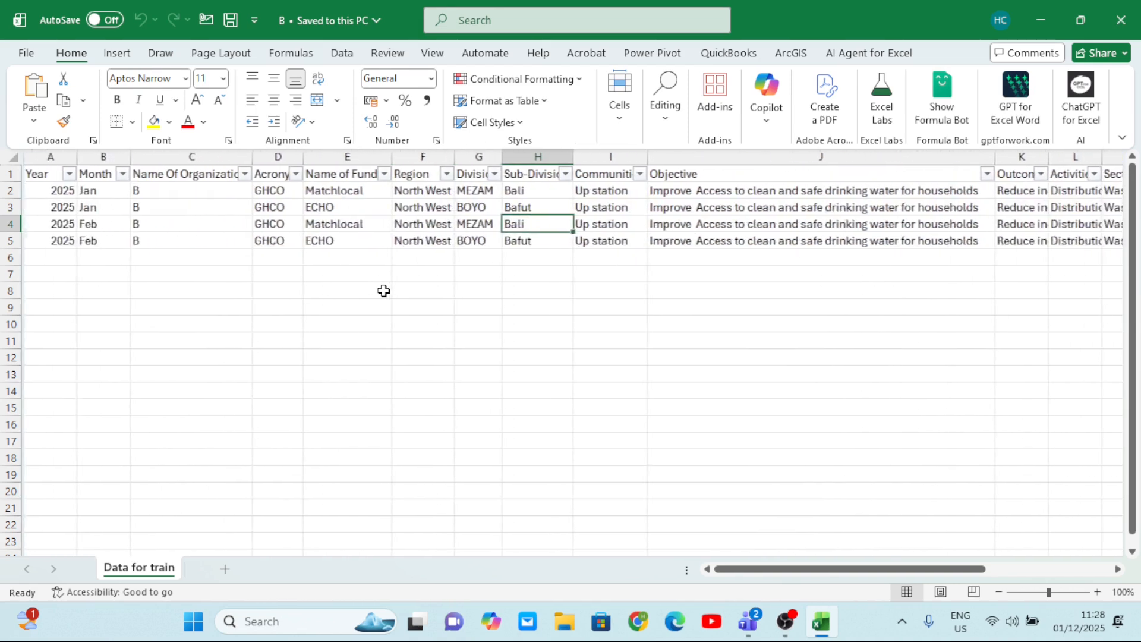
{"action": "left_click", "coordinate": [181, 154]}
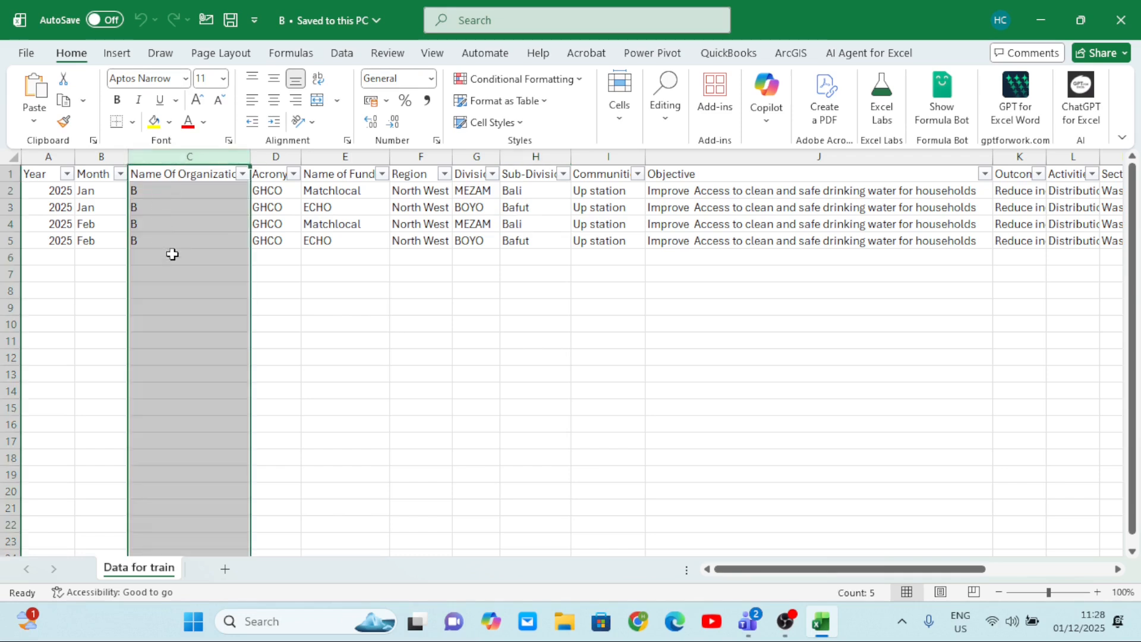
{"action": "scroll", "coordinate": [362, 249], "scroll_direction": "right", "scroll_amount": 5}
{"action": "scroll", "coordinate": [362, 249], "scroll_direction": "left", "scroll_amount": 5}
{"action": "left_click", "coordinate": [55, 159]}
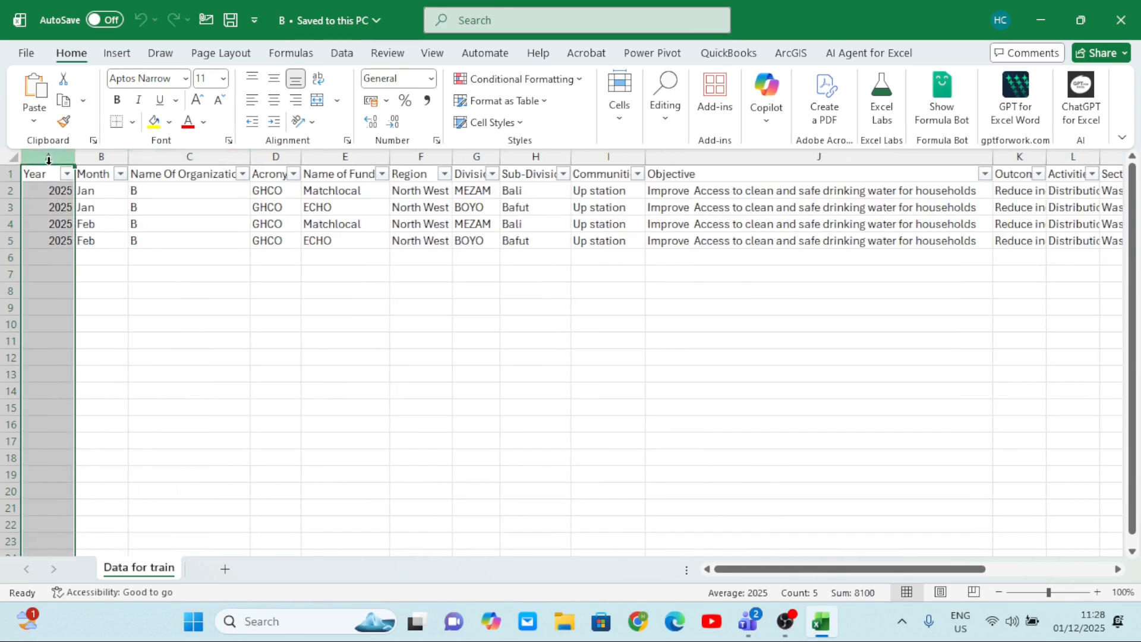
{"action": "scroll", "coordinate": [364, 301], "scroll_direction": "right", "scroll_amount": 5}
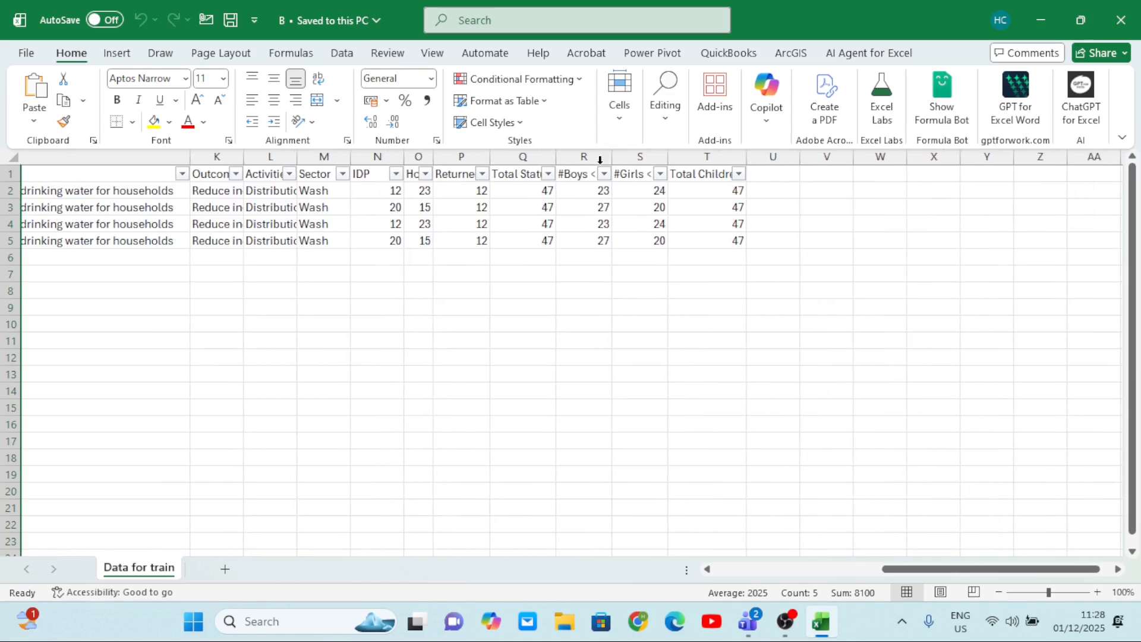
{"action": "left_click", "coordinate": [708, 157]}
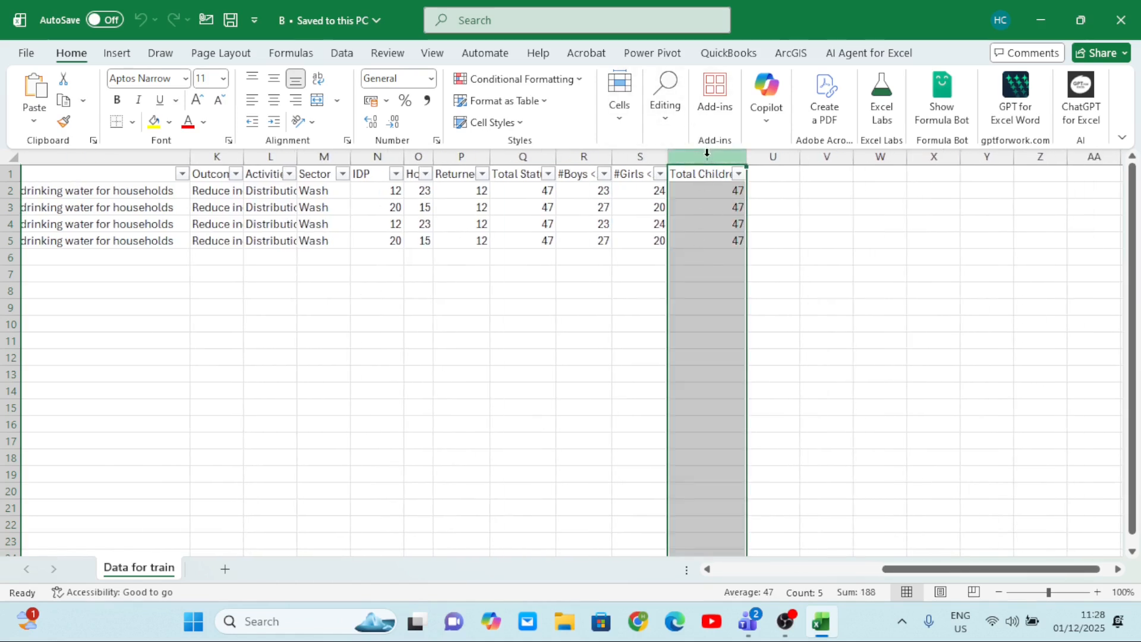
{"action": "scroll", "coordinate": [657, 303], "scroll_direction": "left", "scroll_amount": 5}
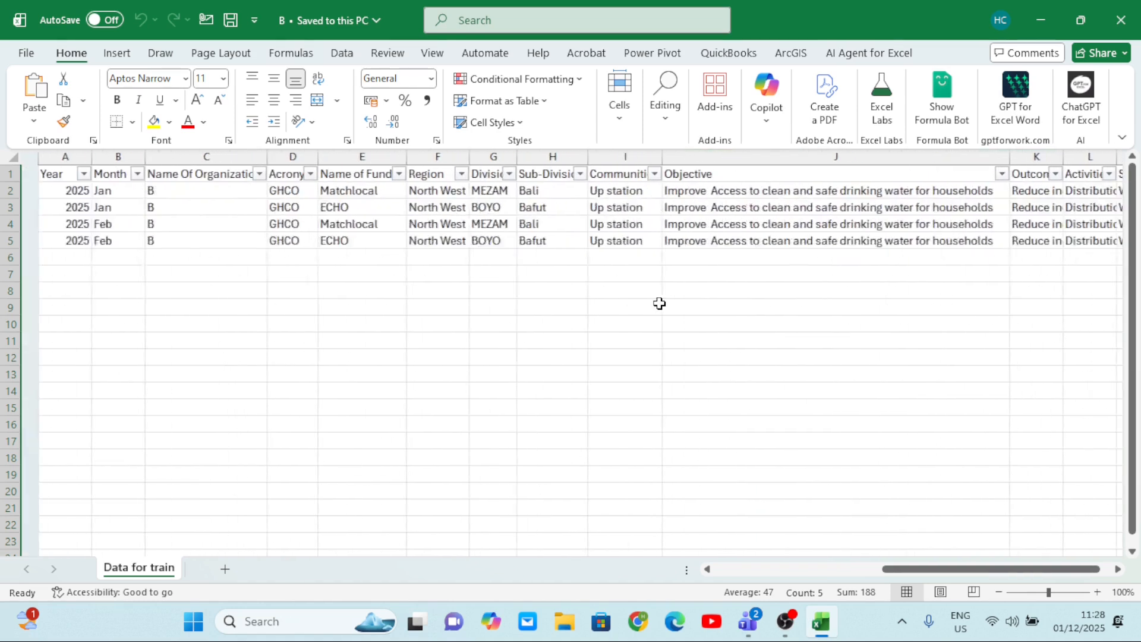
{"action": "left_click", "coordinate": [1121, 20]}
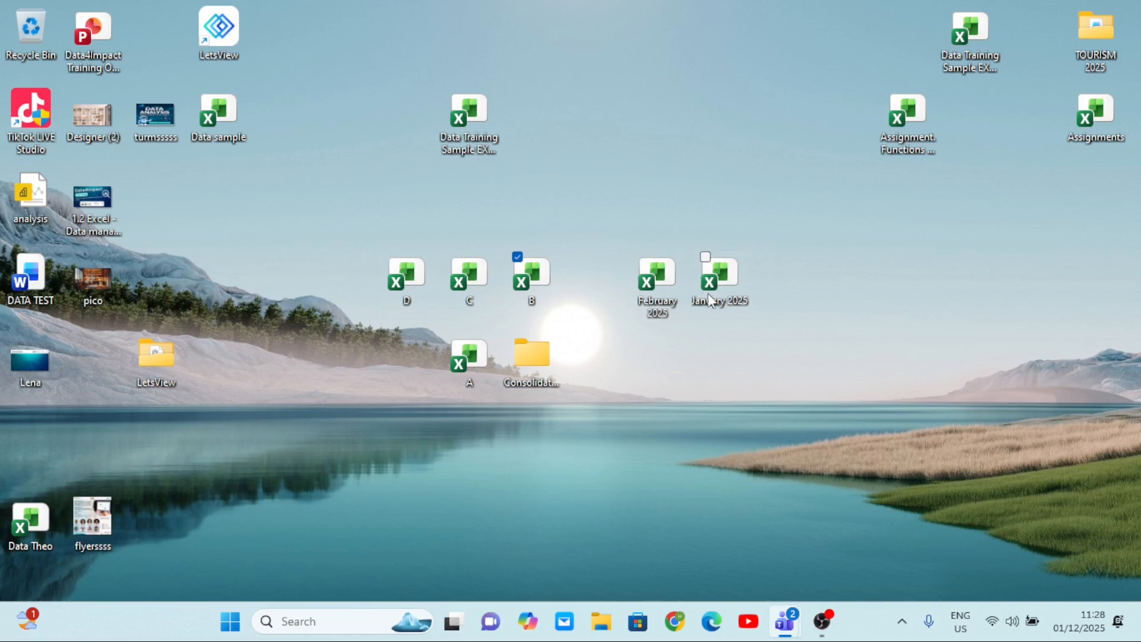
Open the February 2025 workbook from the desktop and examine its columns from Year and Month through #Girls <18.
{"action": "left_click", "coordinate": [655, 270]}
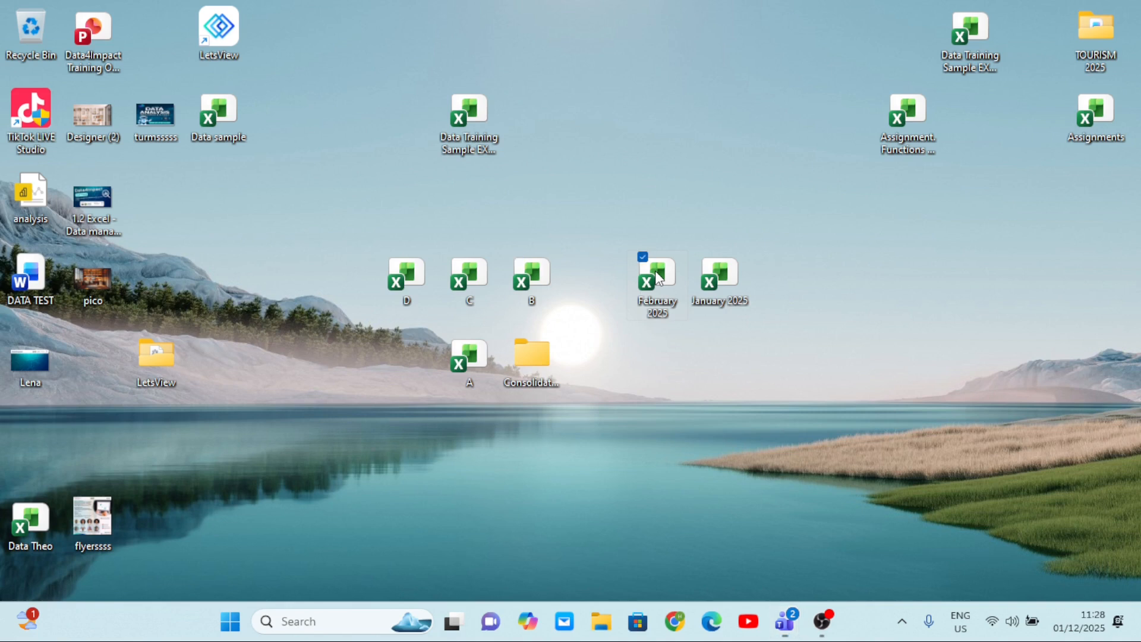
{"action": "double_click", "coordinate": [655, 270]}
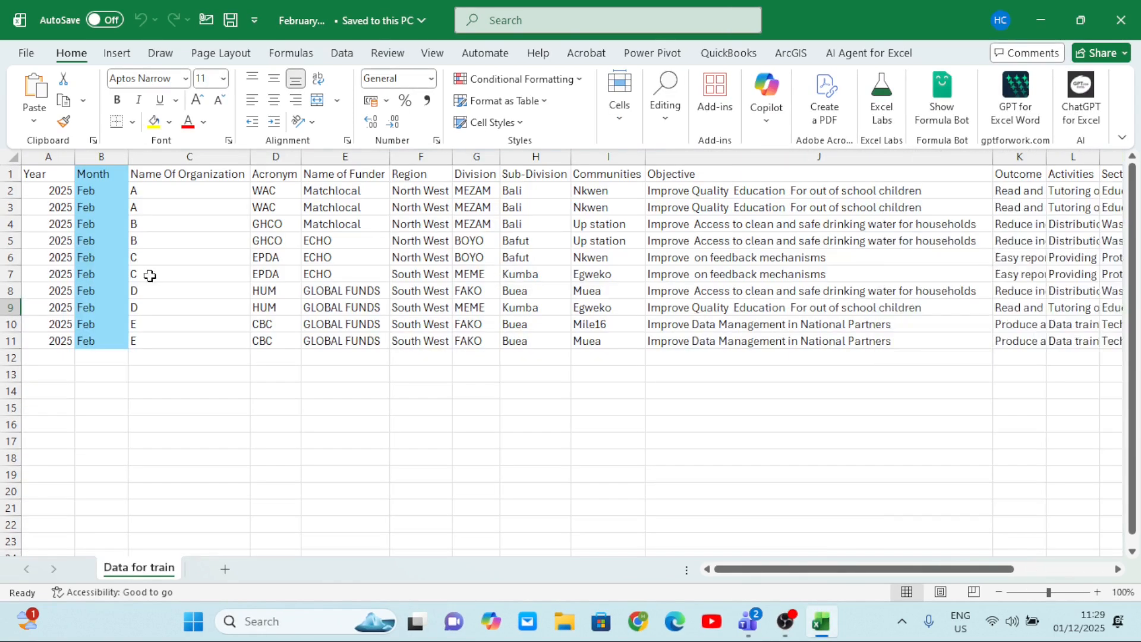
{"action": "left_click", "coordinate": [94, 156]}
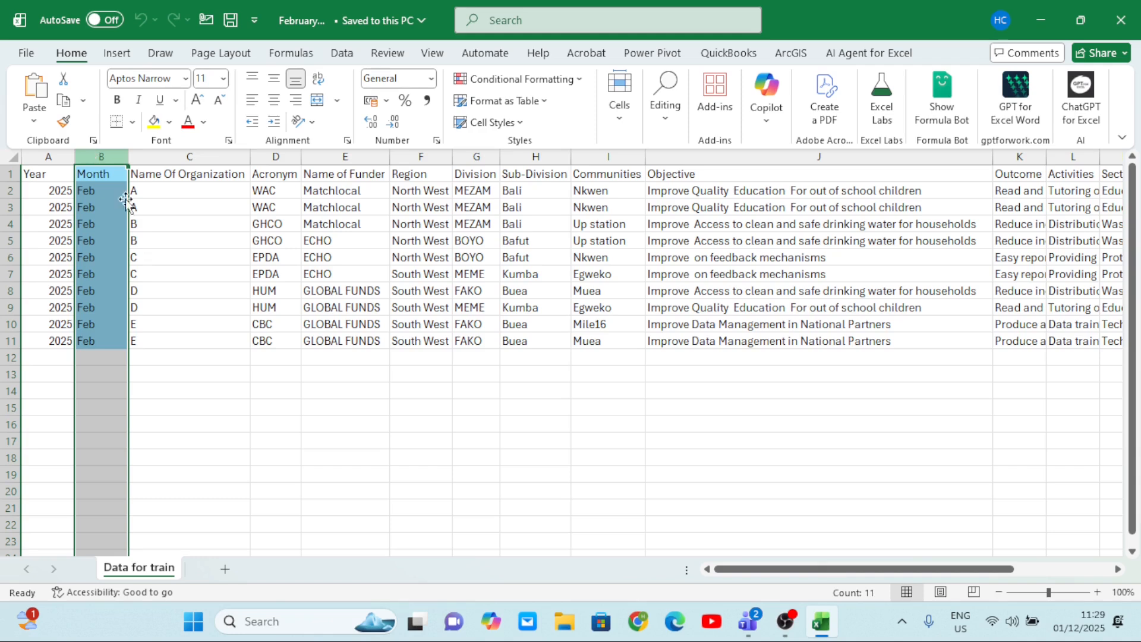
{"action": "left_click", "coordinate": [48, 156]}
{"action": "scroll", "coordinate": [503, 353], "scroll_direction": "right", "scroll_amount": 6}
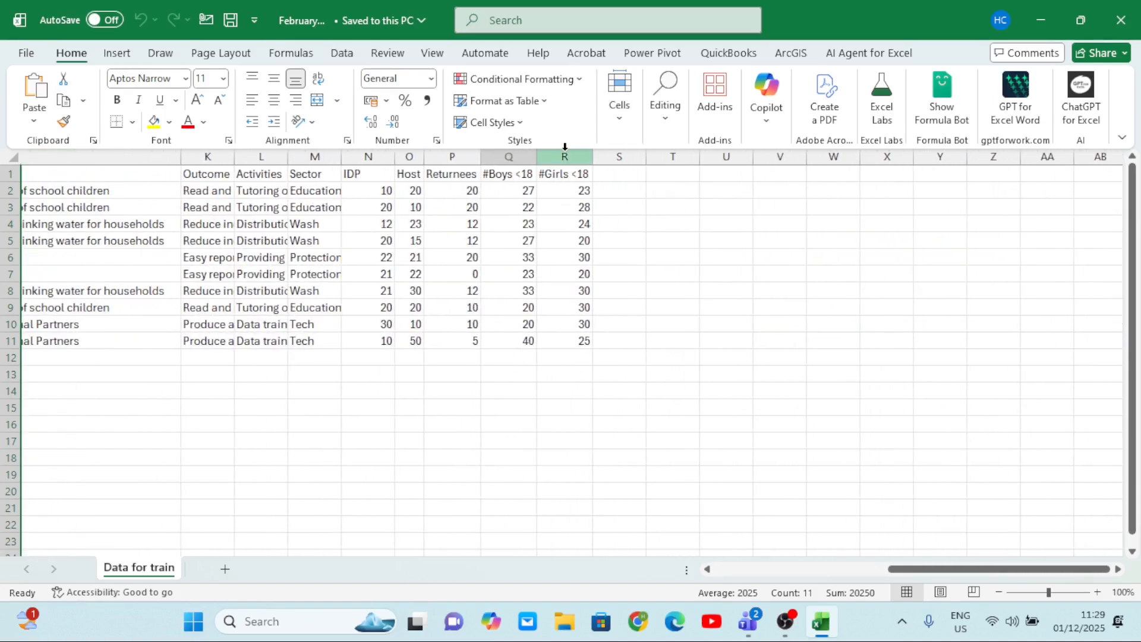
{"action": "left_click", "coordinate": [565, 156]}
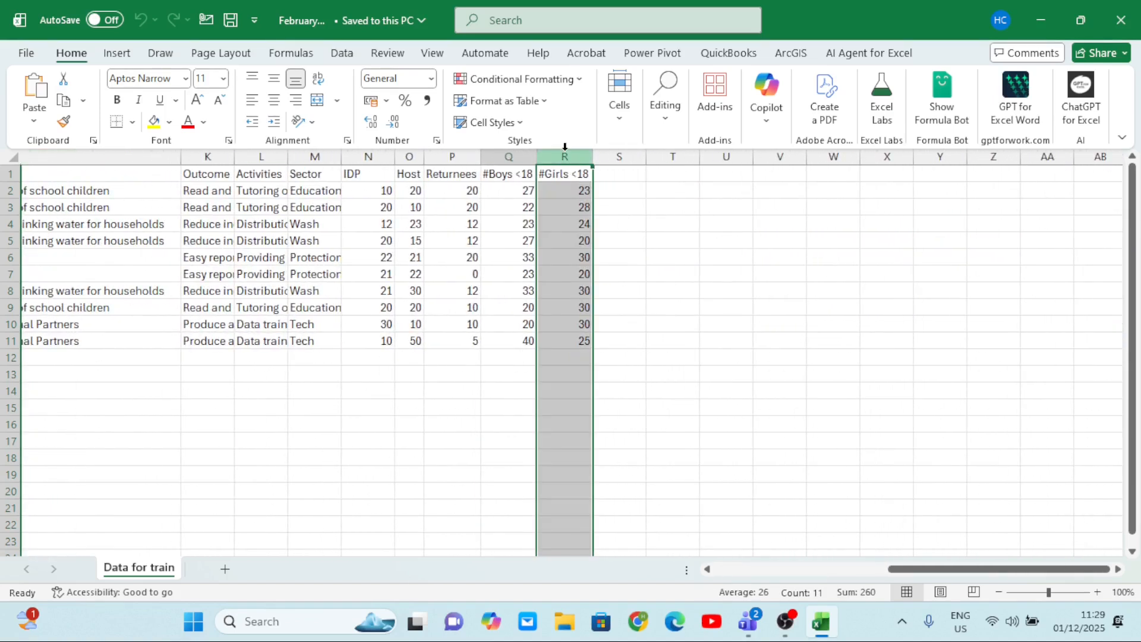
{"action": "scroll", "coordinate": [548, 211], "scroll_direction": "left", "scroll_amount": 5}
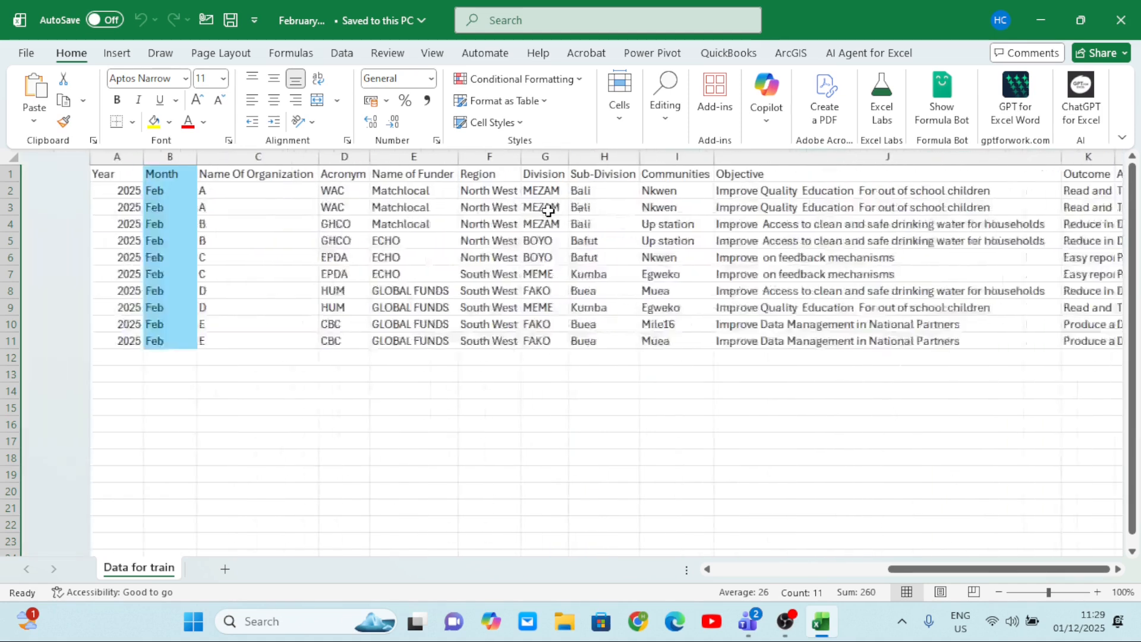
Review the February 2025 data across its full width once more, starting from the Year column, and close the workbook.
{"action": "scroll", "coordinate": [547, 214], "scroll_direction": "right", "scroll_amount": 4}
{"action": "scroll", "coordinate": [452, 259], "scroll_direction": "left", "scroll_amount": 5}
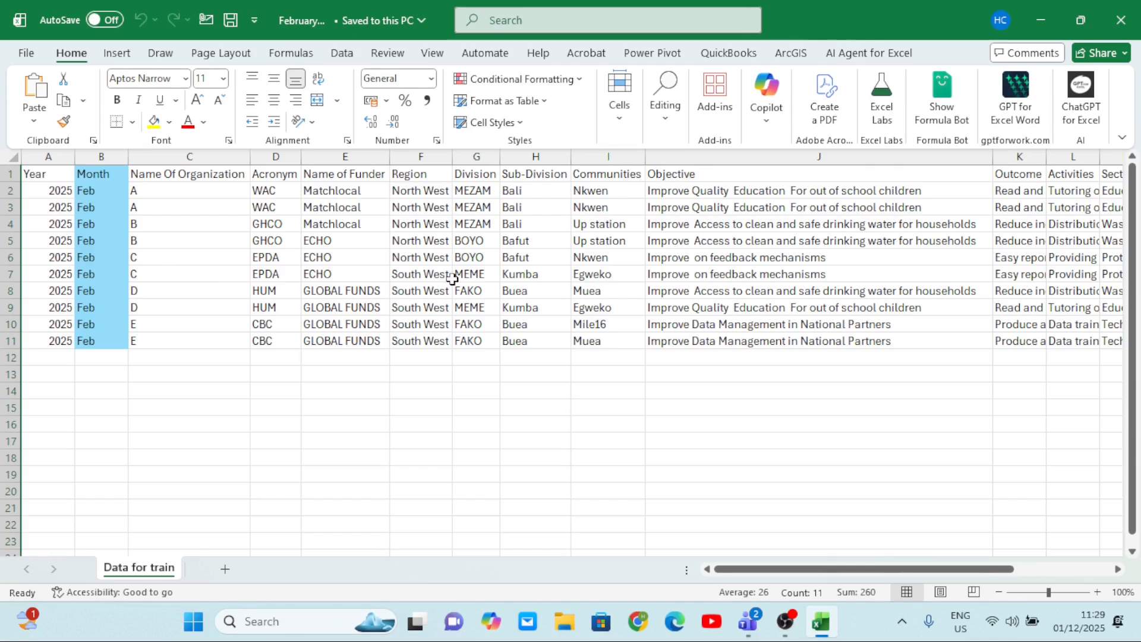
{"action": "scroll", "coordinate": [458, 275], "scroll_direction": "right", "scroll_amount": 5}
{"action": "scroll", "coordinate": [477, 280], "scroll_direction": "left", "scroll_amount": 2}
{"action": "scroll", "coordinate": [478, 280], "scroll_direction": "left", "scroll_amount": 4}
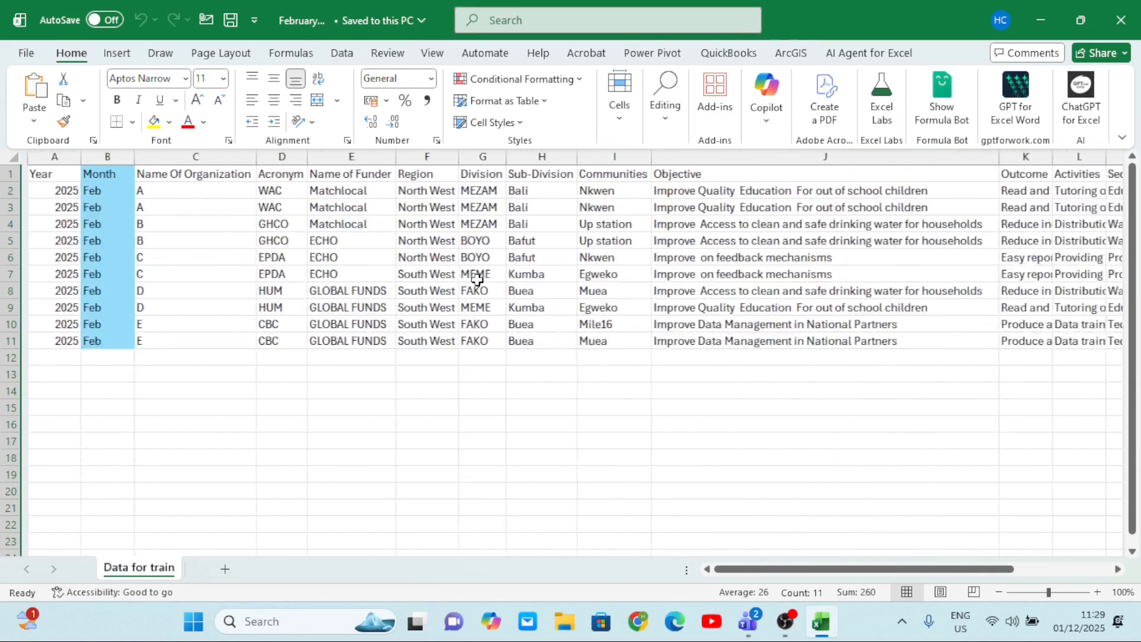
{"action": "left_click", "coordinate": [60, 158]}
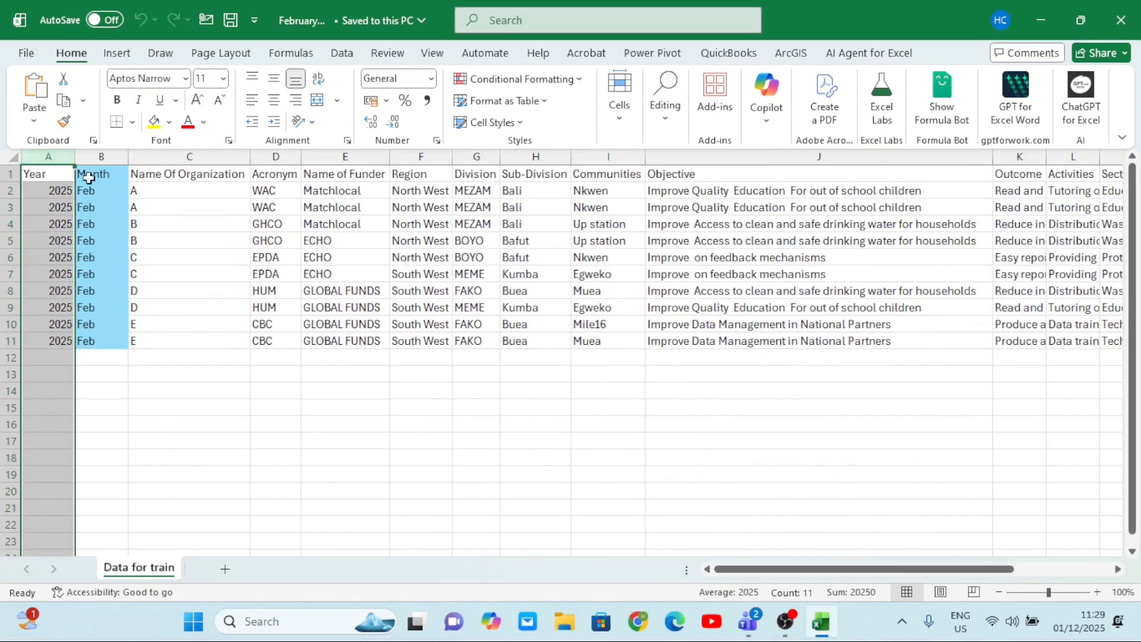
{"action": "scroll", "coordinate": [479, 270], "scroll_direction": "right", "scroll_amount": 3}
{"action": "scroll", "coordinate": [482, 270], "scroll_direction": "left", "scroll_amount": 3}
{"action": "scroll", "coordinate": [482, 270], "scroll_direction": "right", "scroll_amount": 6}
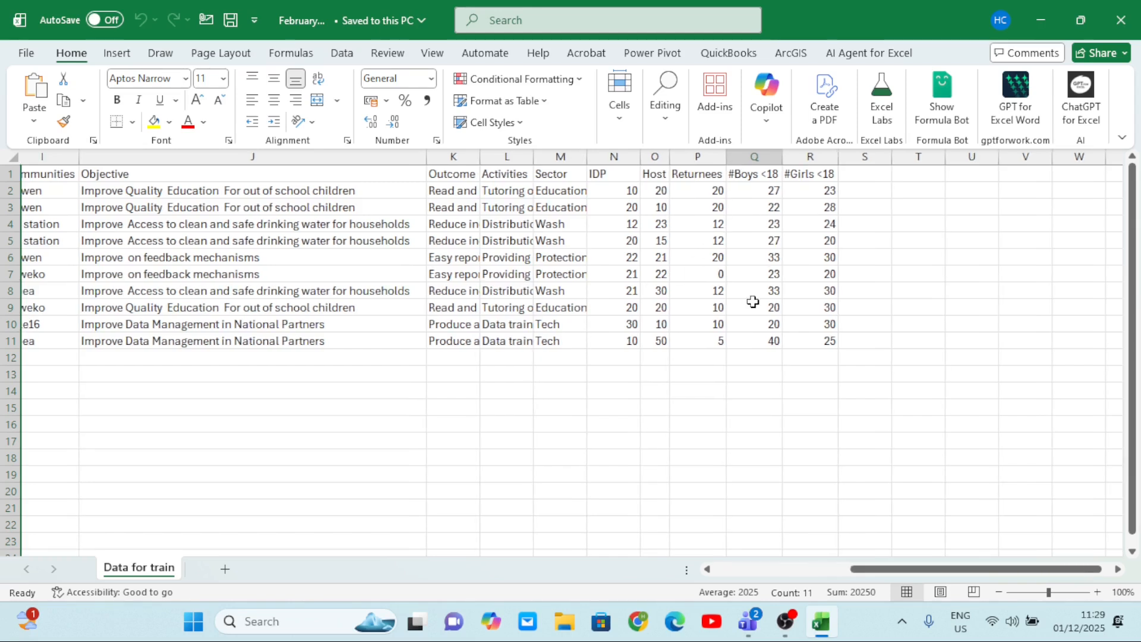
{"action": "scroll", "coordinate": [754, 302], "scroll_direction": "left", "scroll_amount": 6}
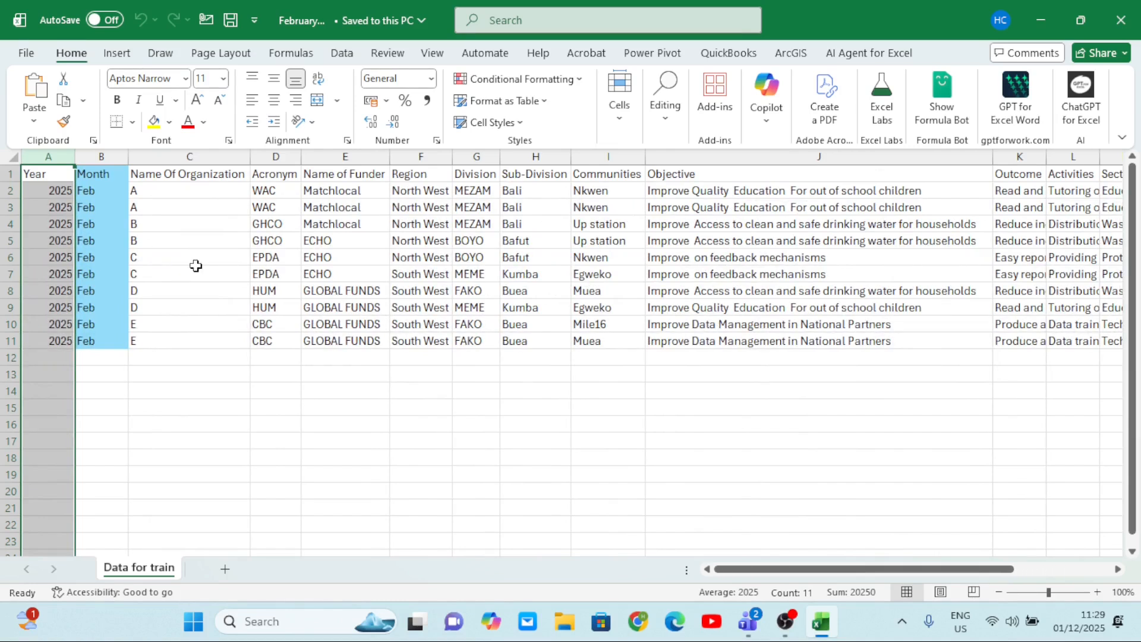
{"action": "left_click", "coordinate": [1120, 20]}
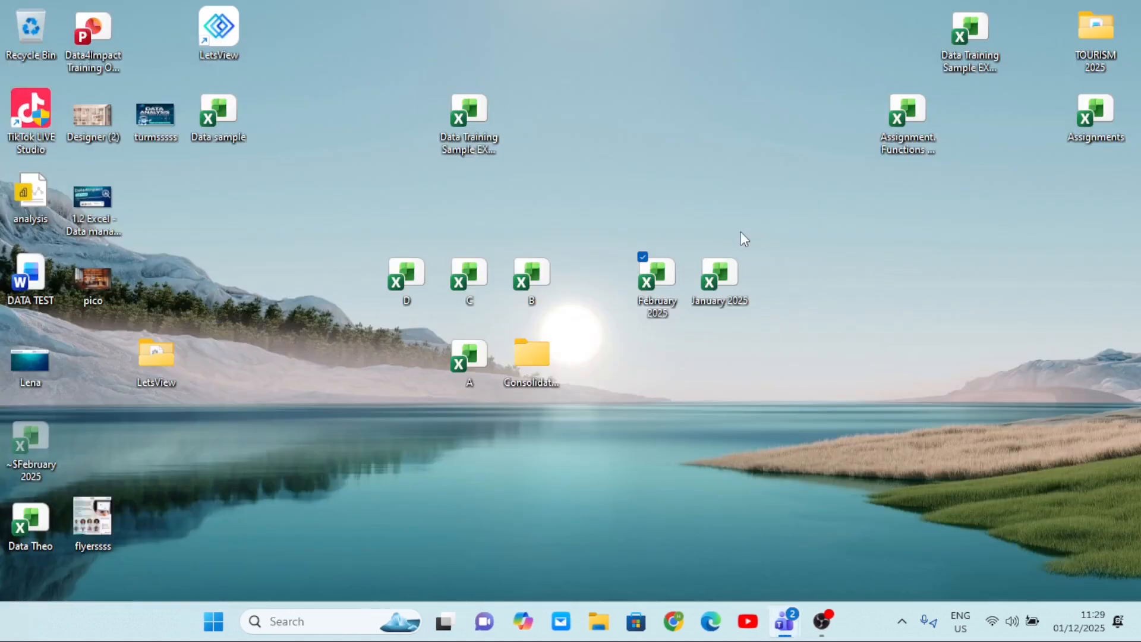
Launch Excel and create a new blank workbook.
{"action": "left_click", "coordinate": [305, 625]}
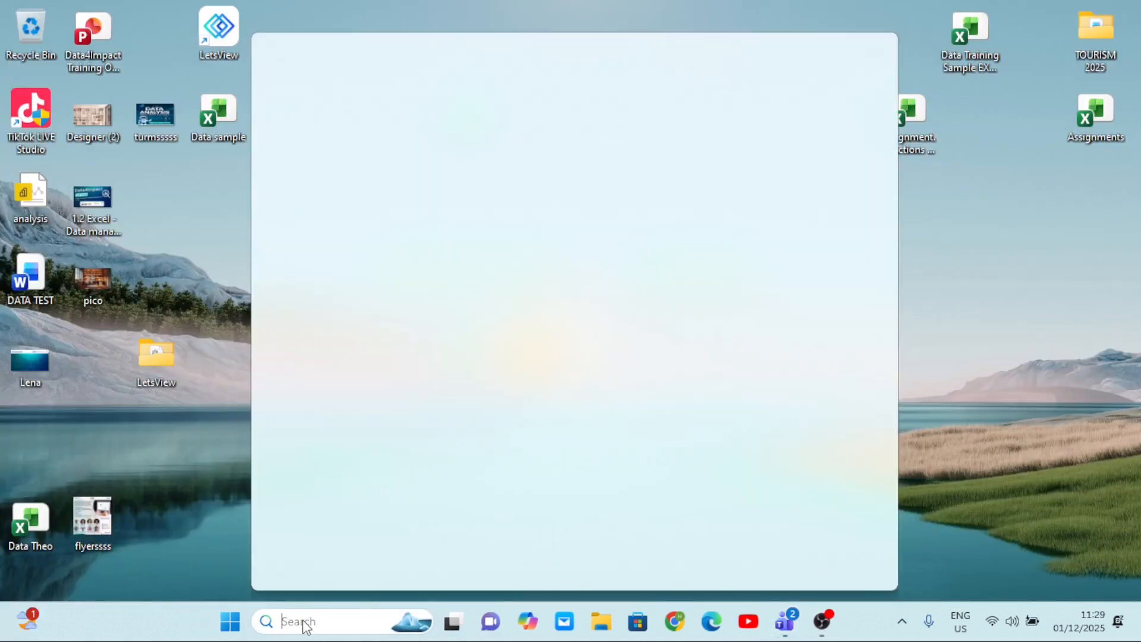
{"action": "type", "text": "EXCE"}
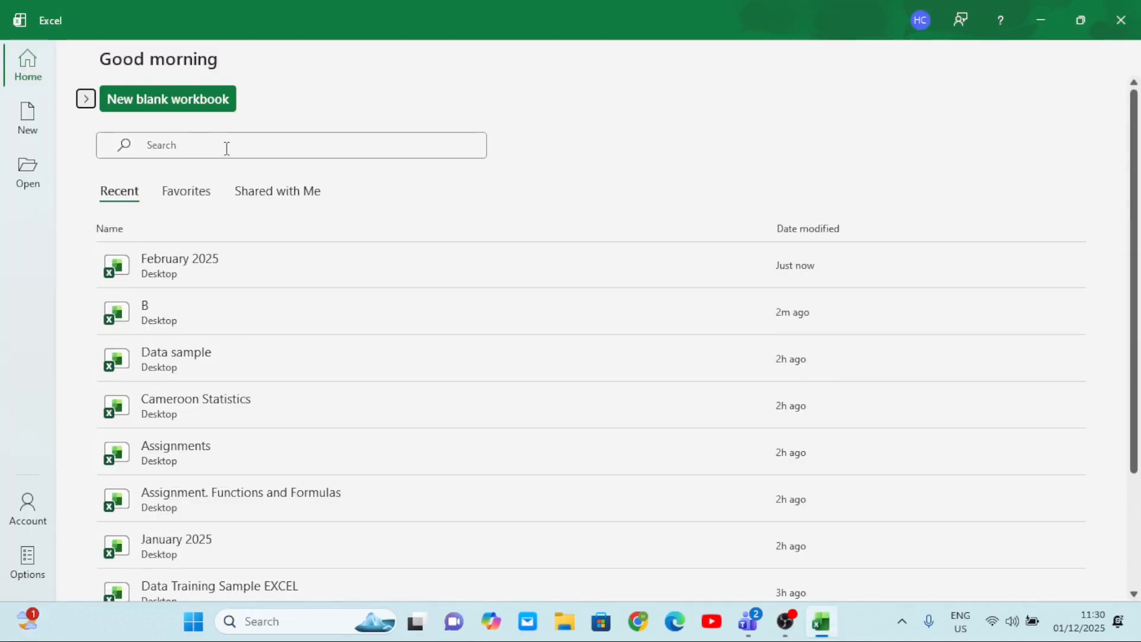
{"action": "left_click", "coordinate": [176, 101]}
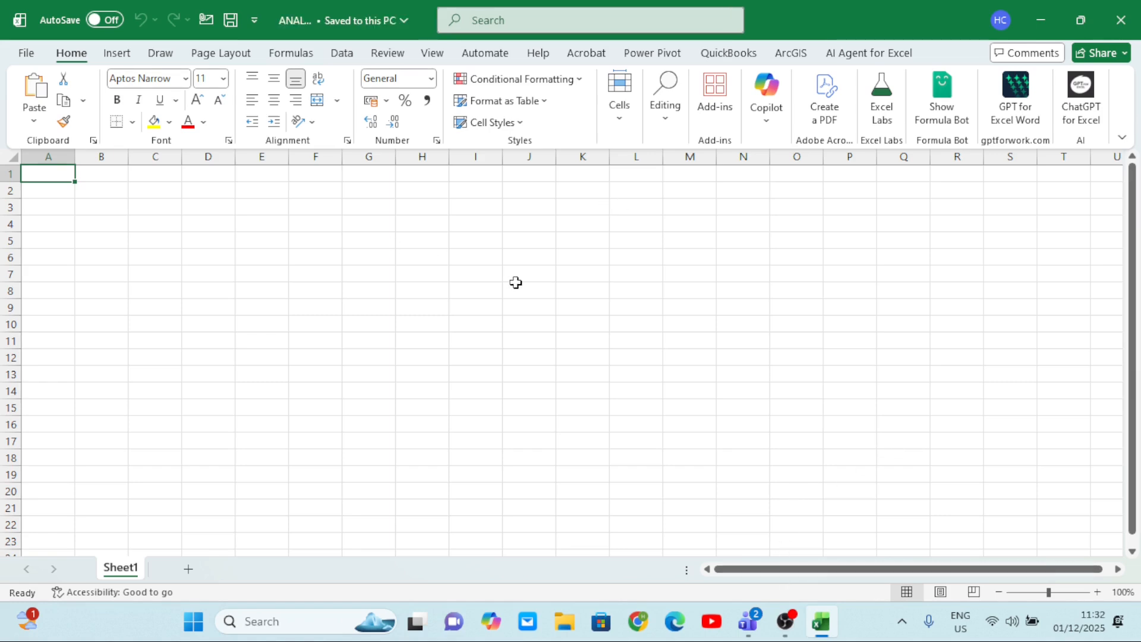
Import data from an Excel workbook file, choosing January 2025 in the Desktop folder as the source.
{"action": "left_click", "coordinate": [344, 54]}
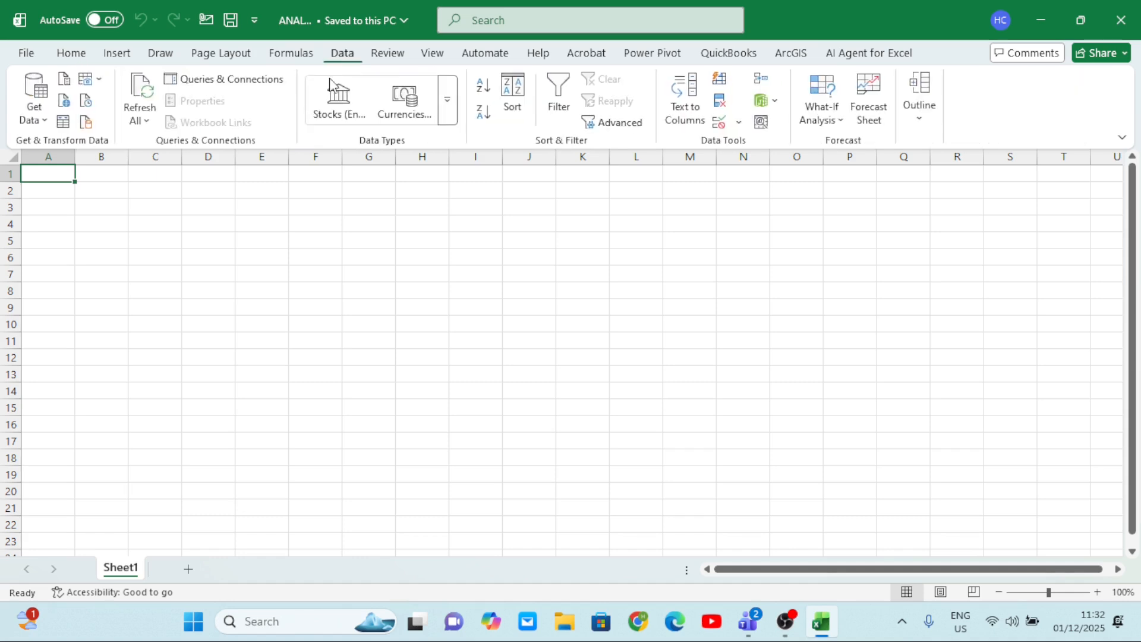
{"action": "left_click", "coordinate": [34, 107]}
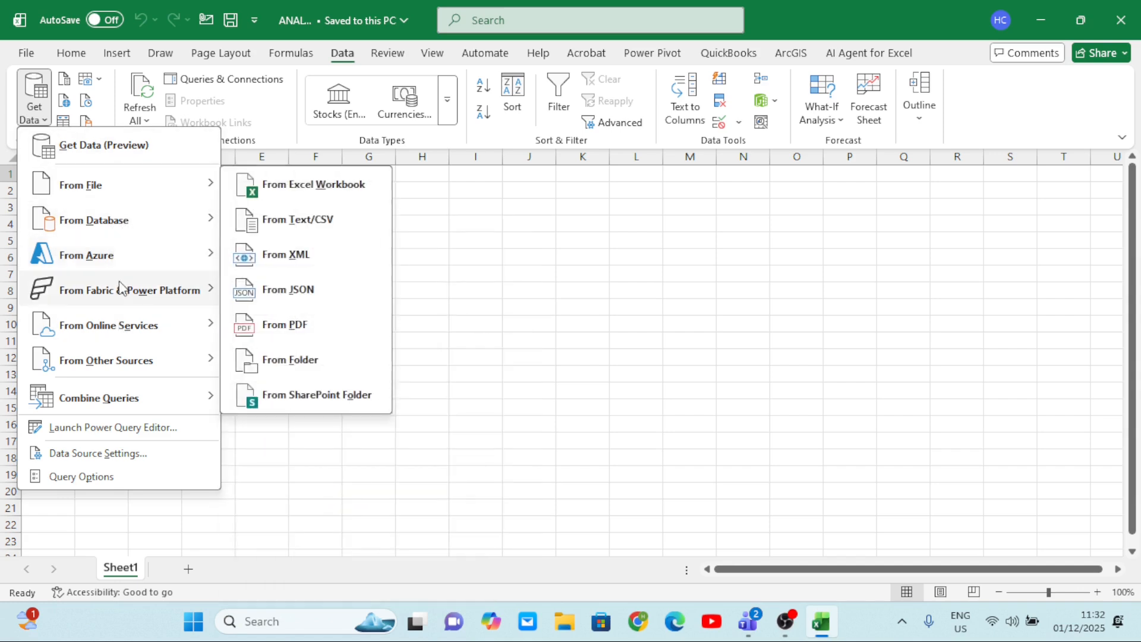
{"action": "mouse_move", "coordinate": [101, 191]}
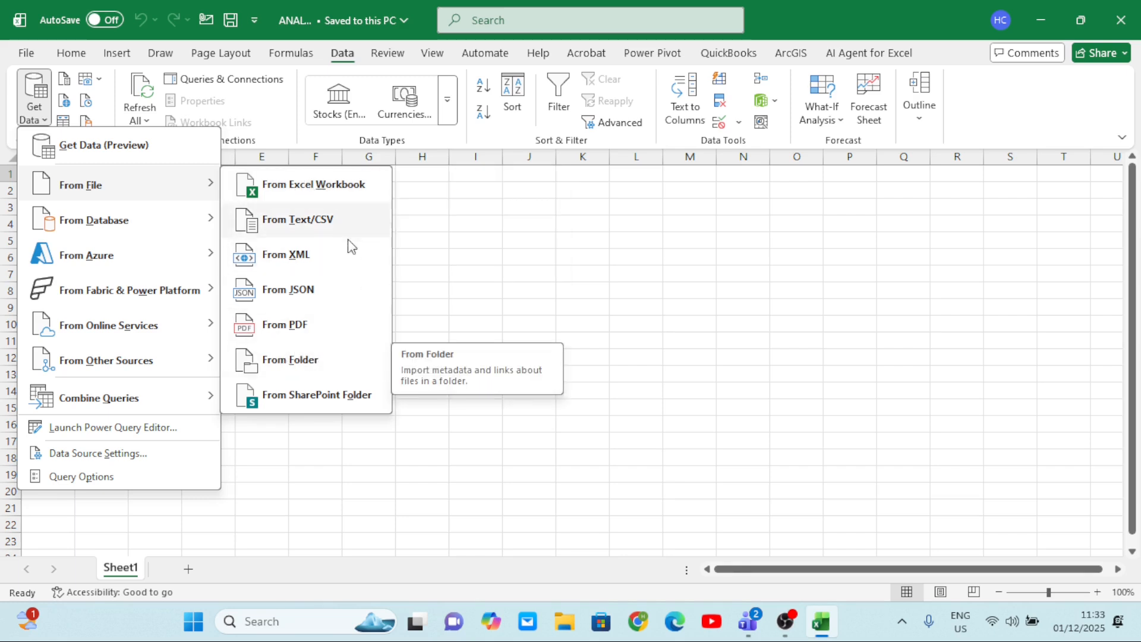
{"action": "left_click", "coordinate": [315, 186]}
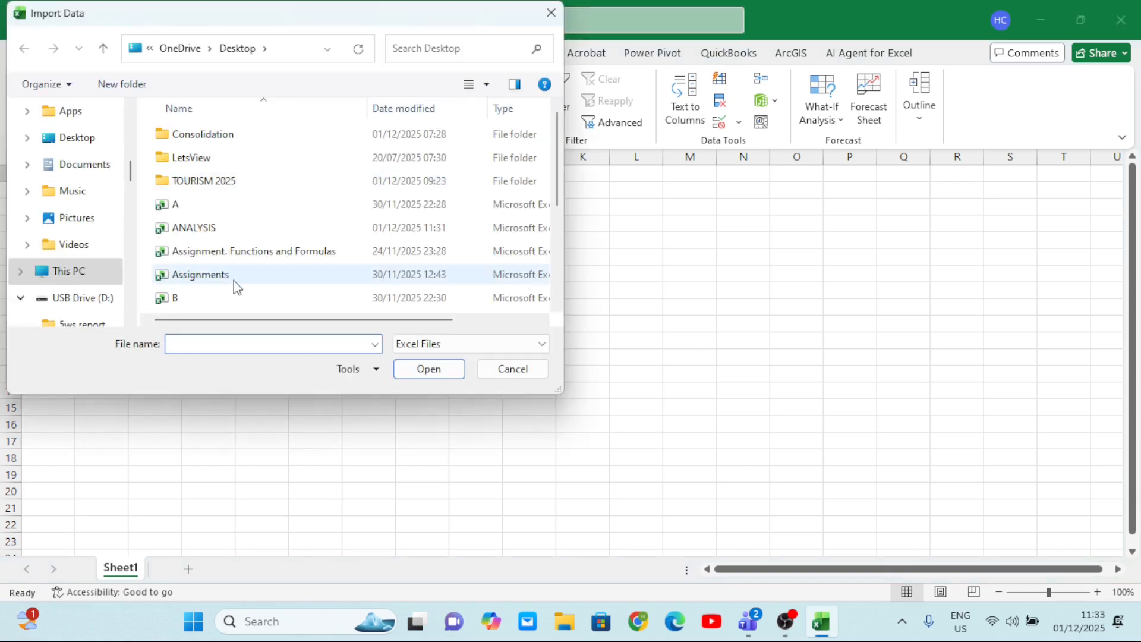
{"action": "left_click", "coordinate": [89, 145]}
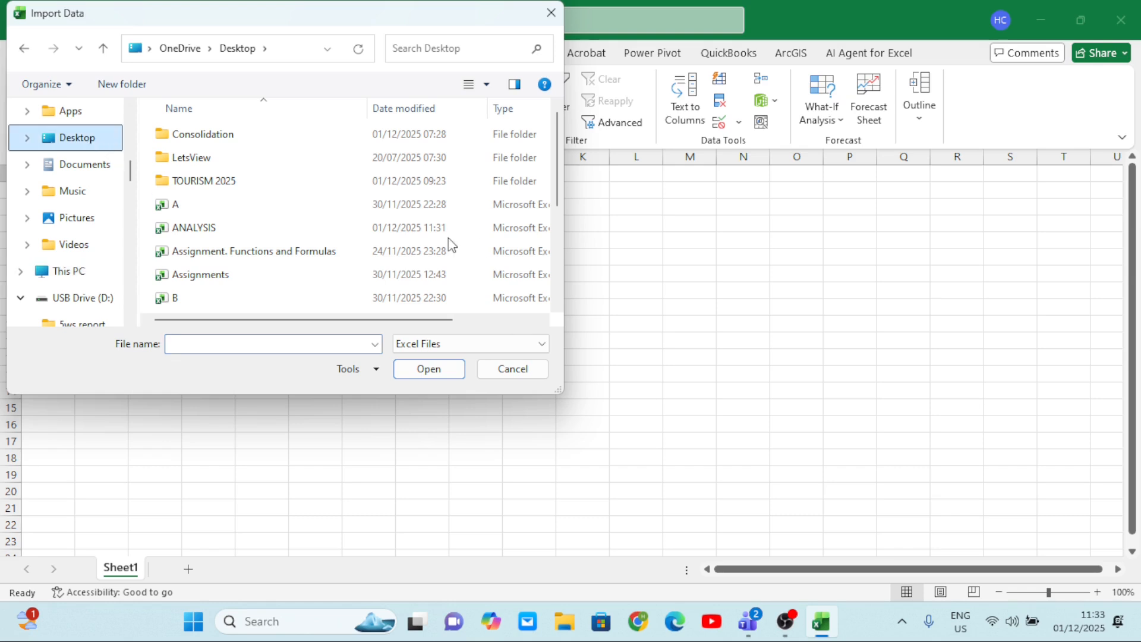
{"action": "left_click", "coordinate": [557, 306]}
{"action": "left_click", "coordinate": [556, 307]}
{"action": "left_click", "coordinate": [556, 306]}
{"action": "left_click", "coordinate": [557, 306]}
{"action": "left_click", "coordinate": [556, 307]}
{"action": "left_click", "coordinate": [556, 307]}
{"action": "left_click", "coordinate": [556, 306]}
{"action": "left_click", "coordinate": [556, 307]}
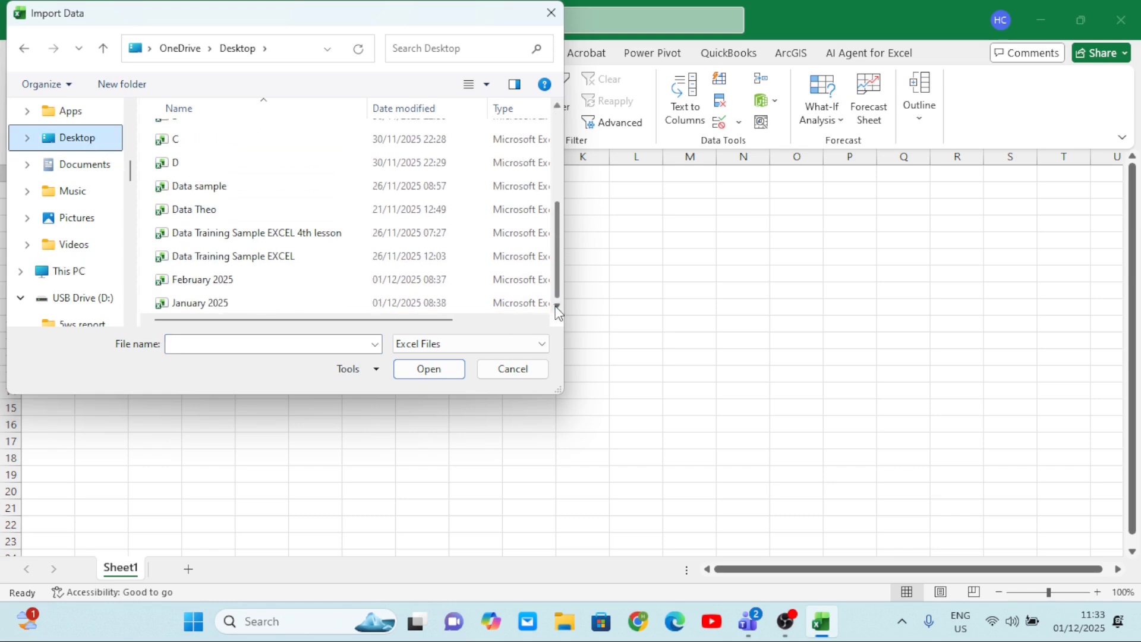
{"action": "left_click", "coordinate": [274, 287]}
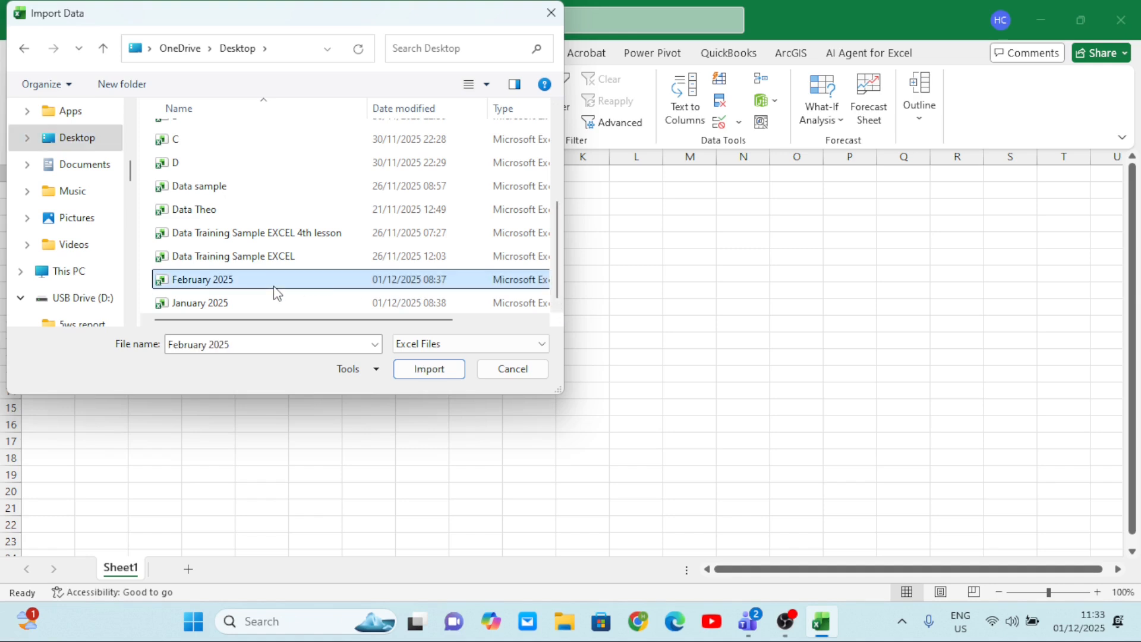
{"action": "left_click", "coordinate": [251, 305]}
{"action": "left_click", "coordinate": [427, 369]}
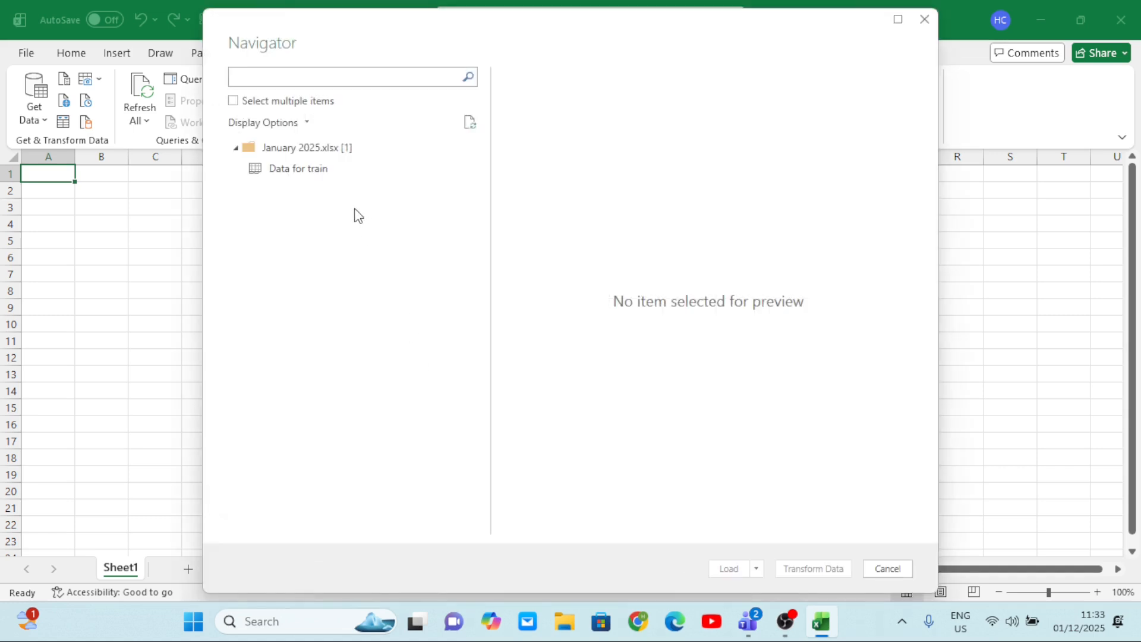
Preview the Data for train sheet of the January 2025 workbook across its columns from Year to #Girls <18.
{"action": "left_click", "coordinate": [315, 176]}
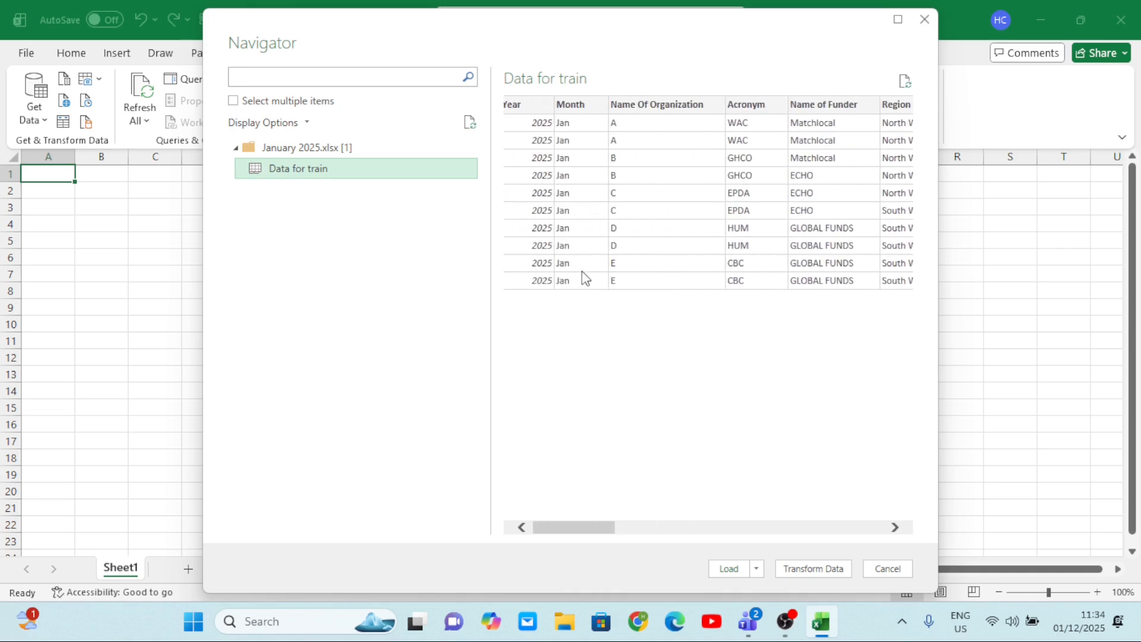
{"action": "scroll", "coordinate": [615, 265], "scroll_direction": "right", "scroll_amount": 4}
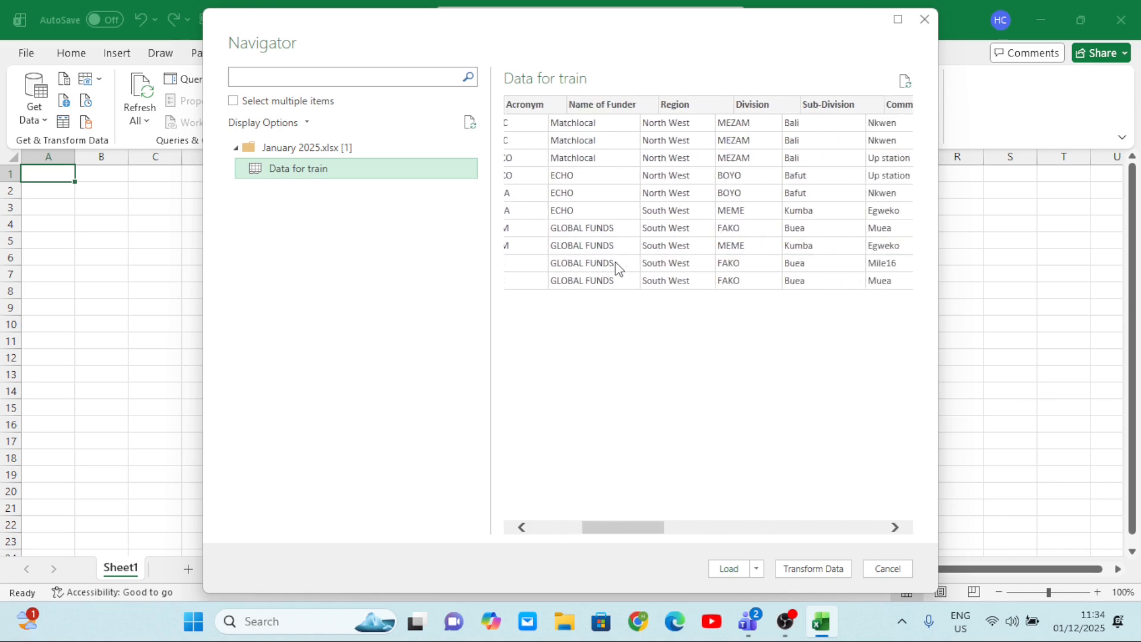
{"action": "scroll", "coordinate": [615, 266], "scroll_direction": "right", "scroll_amount": 8}
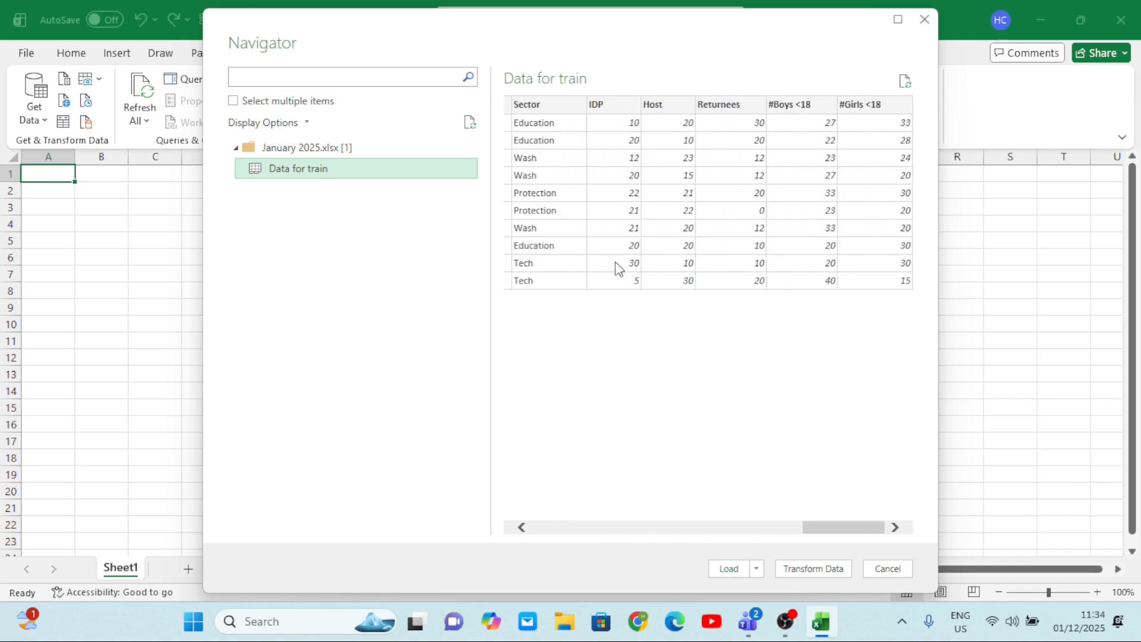
{"action": "scroll", "coordinate": [616, 266], "scroll_direction": "left", "scroll_amount": 8}
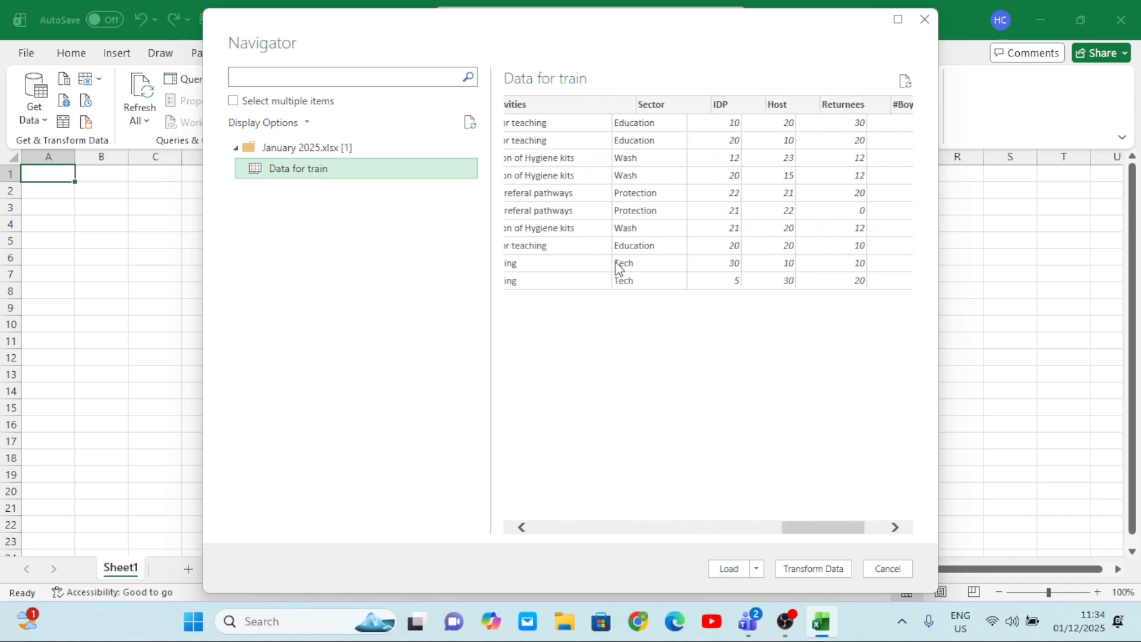
{"action": "scroll", "coordinate": [618, 269], "scroll_direction": "left", "scroll_amount": 4}
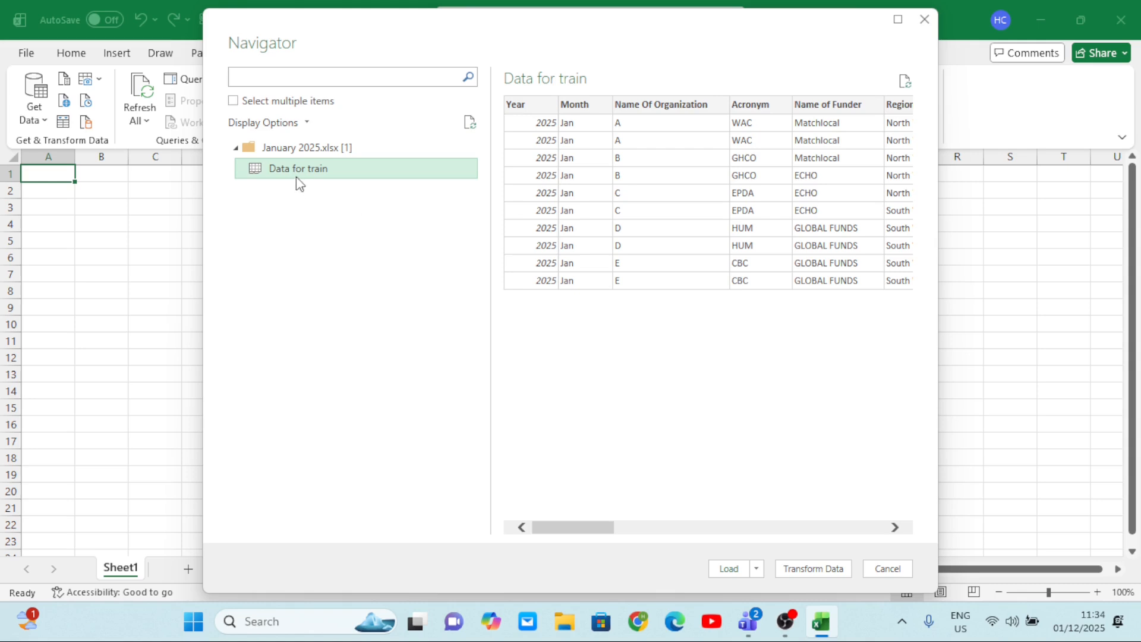
Enable selection of multiple items, tick the Data for train sheet and open it in the Power Query Editor for transformation.
{"action": "left_click", "coordinate": [233, 103]}
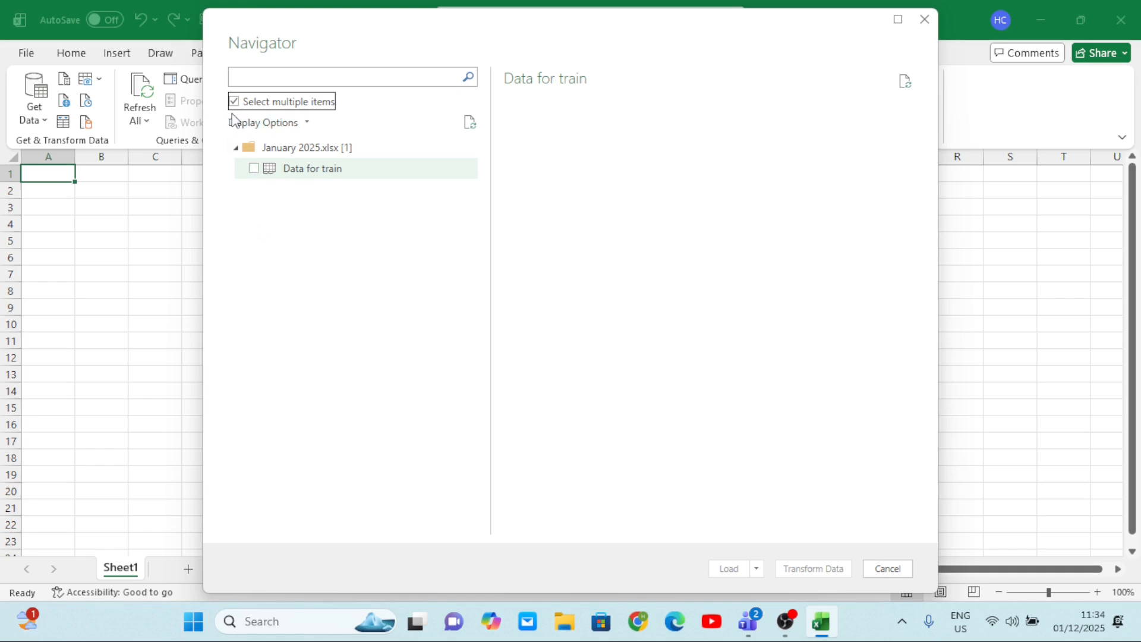
{"action": "left_click", "coordinate": [254, 168]}
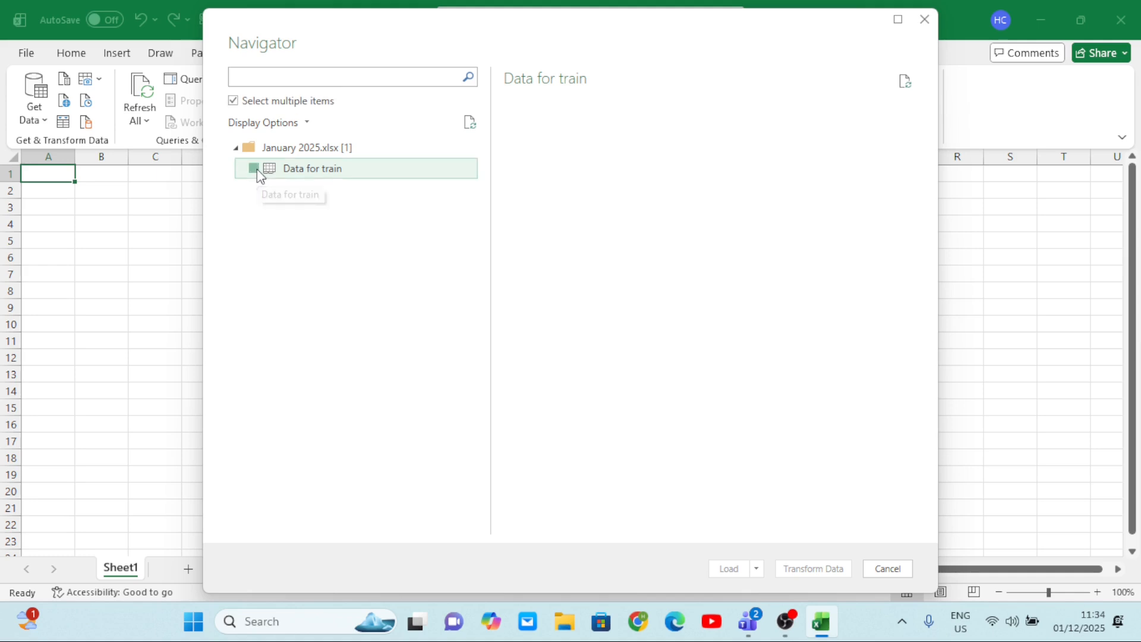
{"action": "scroll", "coordinate": [737, 220], "scroll_direction": "right", "scroll_amount": 5}
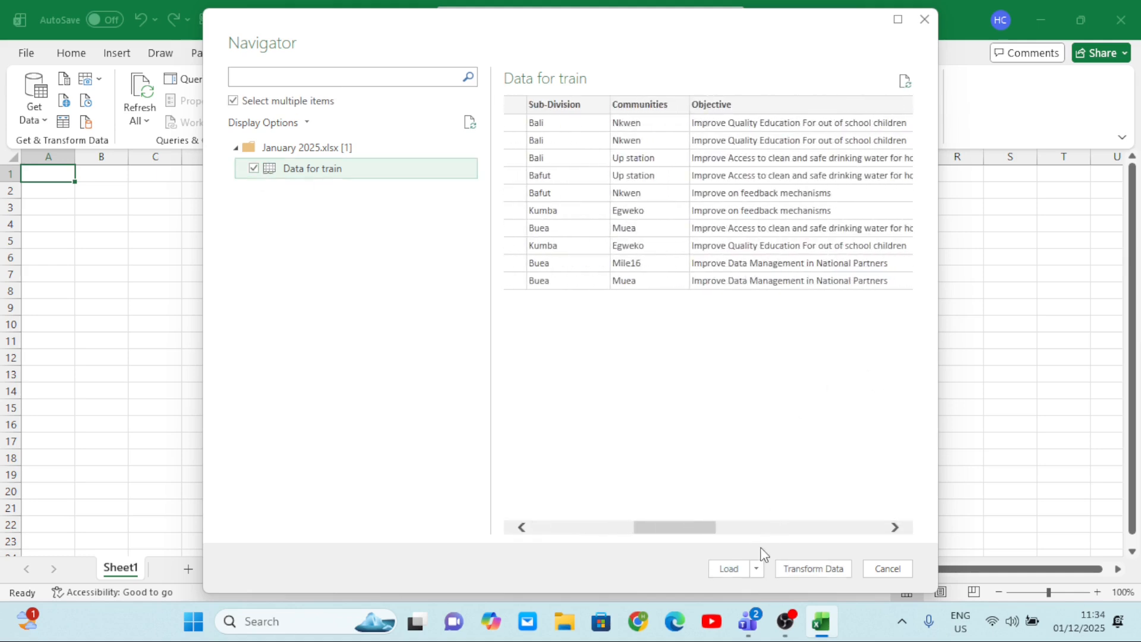
{"action": "left_click", "coordinate": [757, 570]}
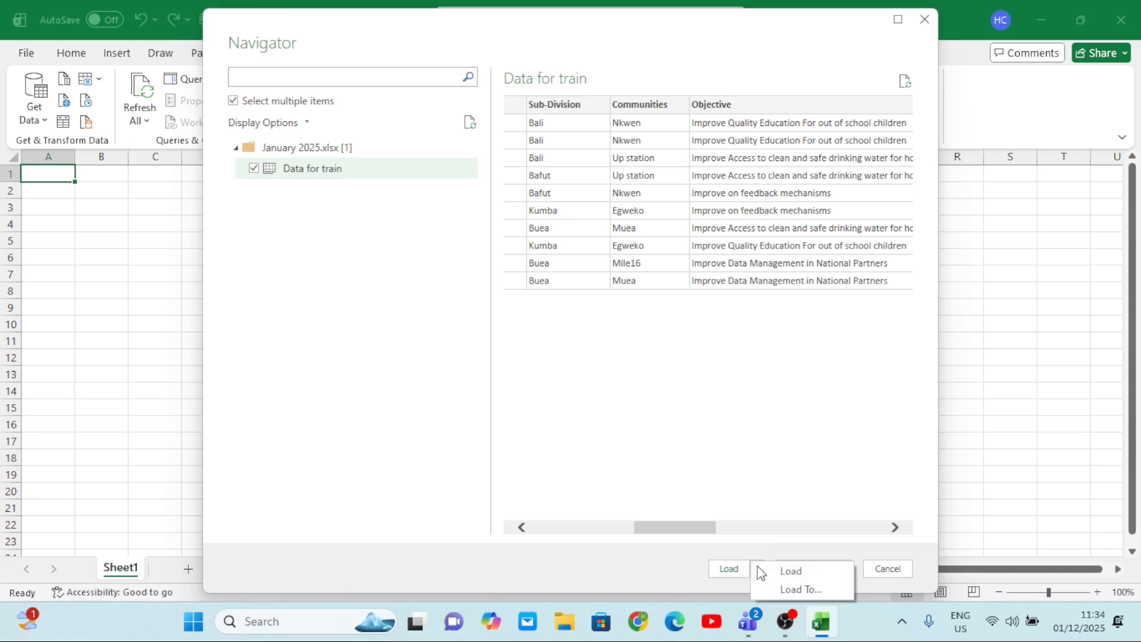
{"action": "left_click", "coordinate": [787, 484]}
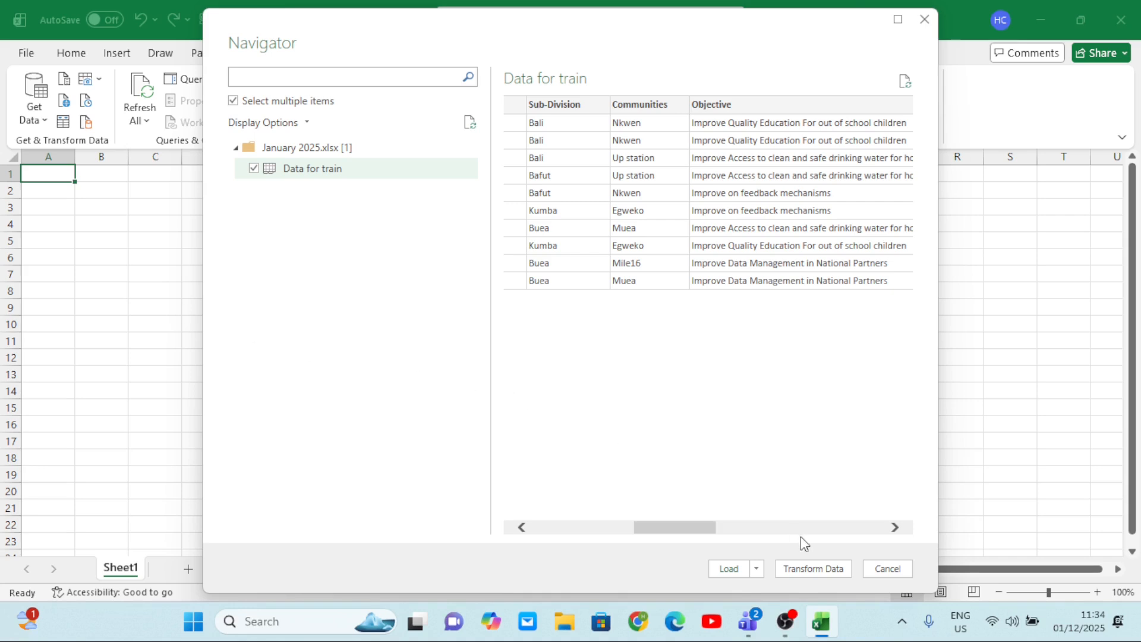
{"action": "left_click", "coordinate": [815, 570]}
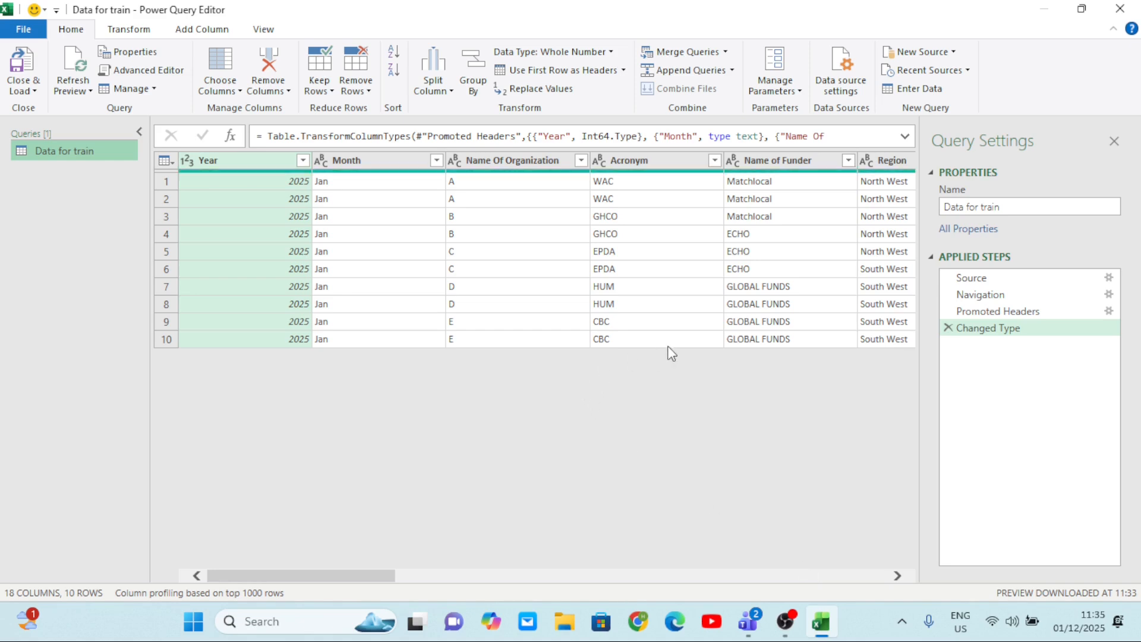
Look over the Data for train query and the commands offered for adding columns, viewing and transforming.
{"action": "scroll", "coordinate": [671, 354], "scroll_direction": "right", "scroll_amount": 10}
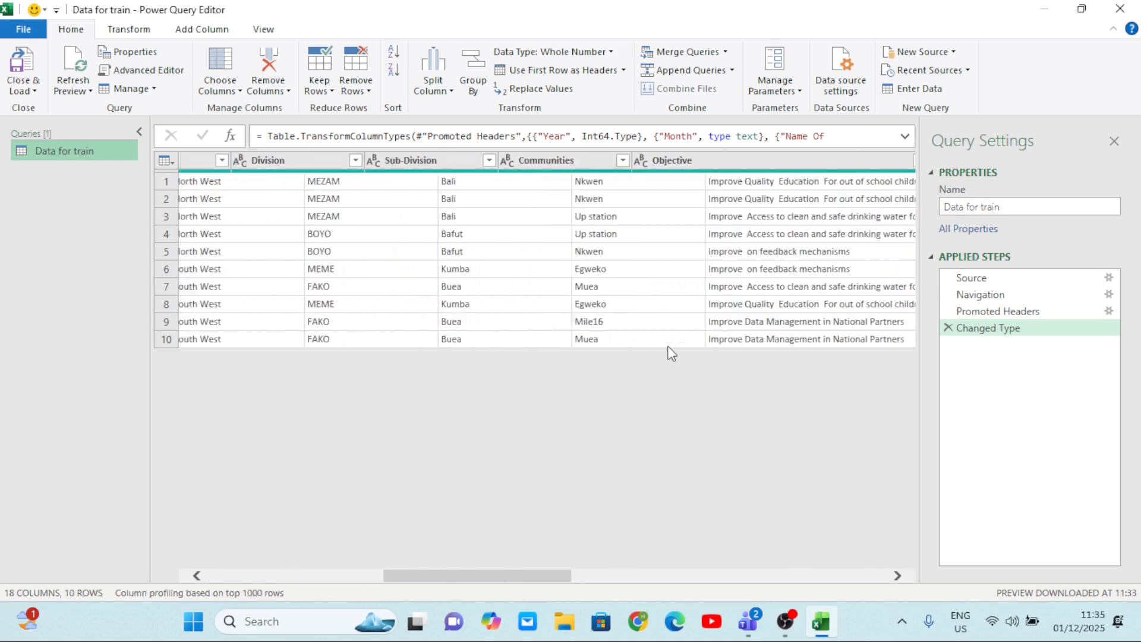
{"action": "scroll", "coordinate": [672, 353], "scroll_direction": "left", "scroll_amount": 10}
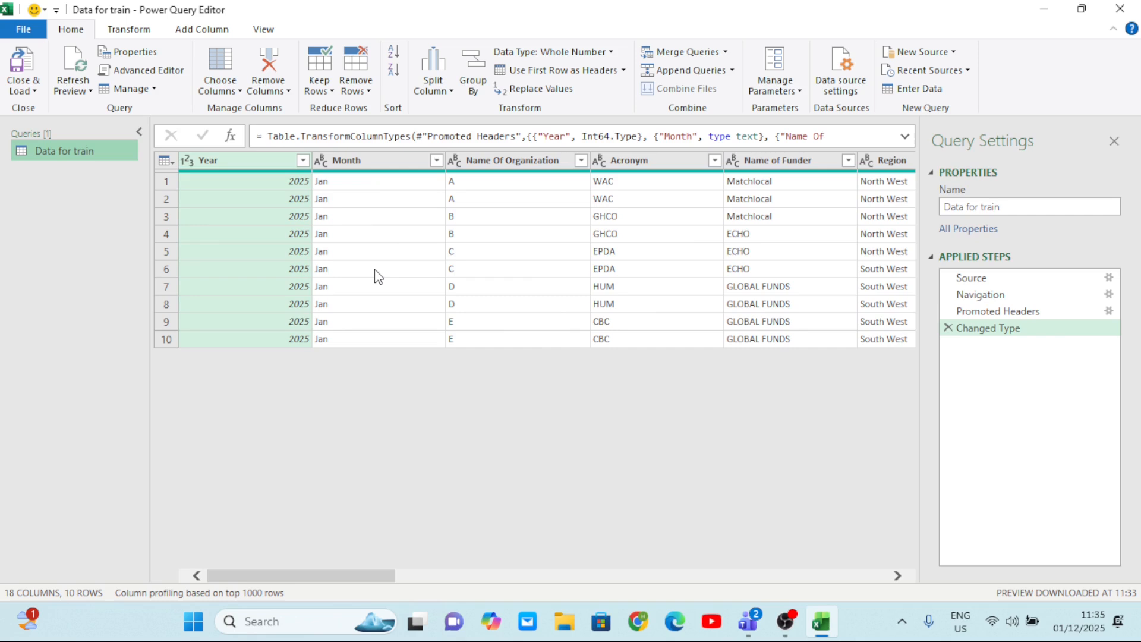
{"action": "mouse_move", "coordinate": [821, 625]}
{"action": "left_click", "coordinate": [208, 33]}
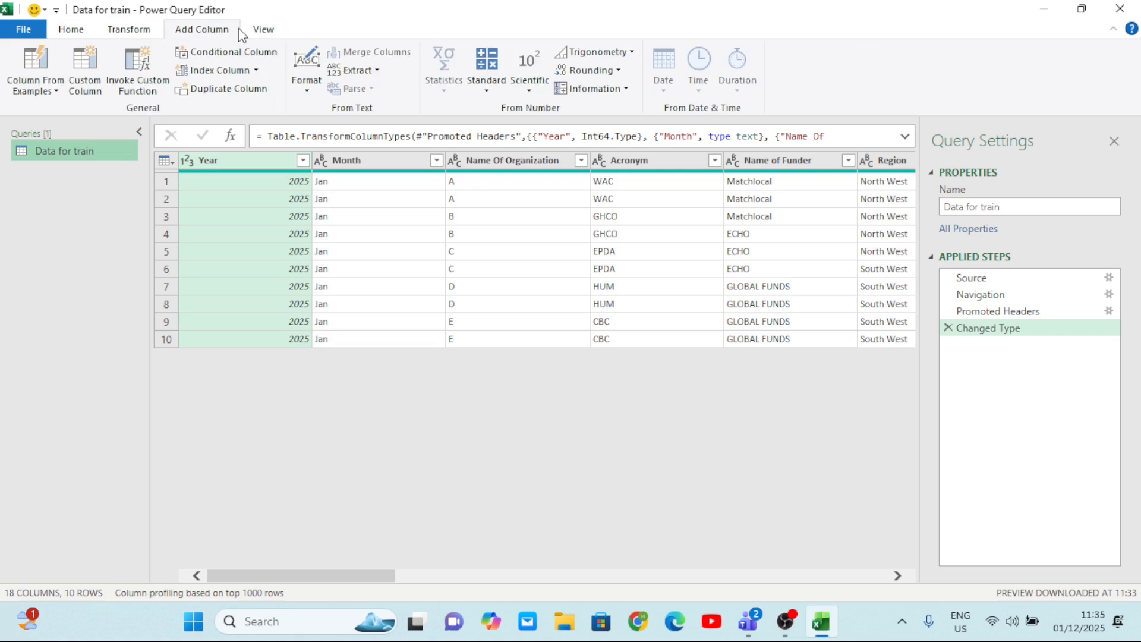
{"action": "left_click", "coordinate": [263, 33]}
{"action": "left_click", "coordinate": [141, 32]}
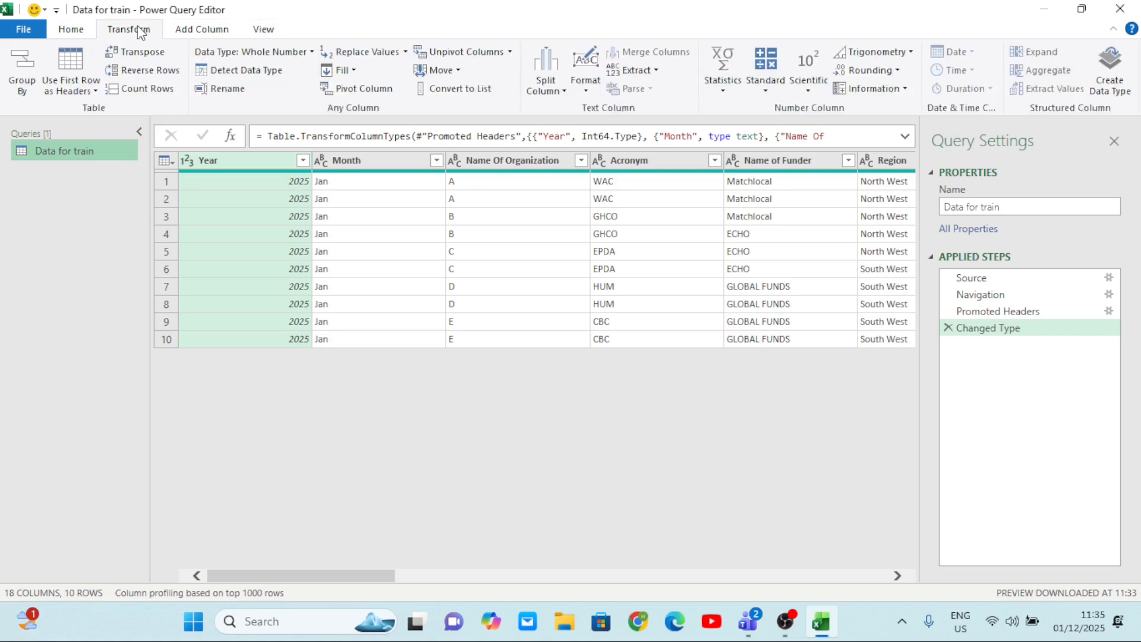
{"action": "left_click", "coordinate": [71, 35]}
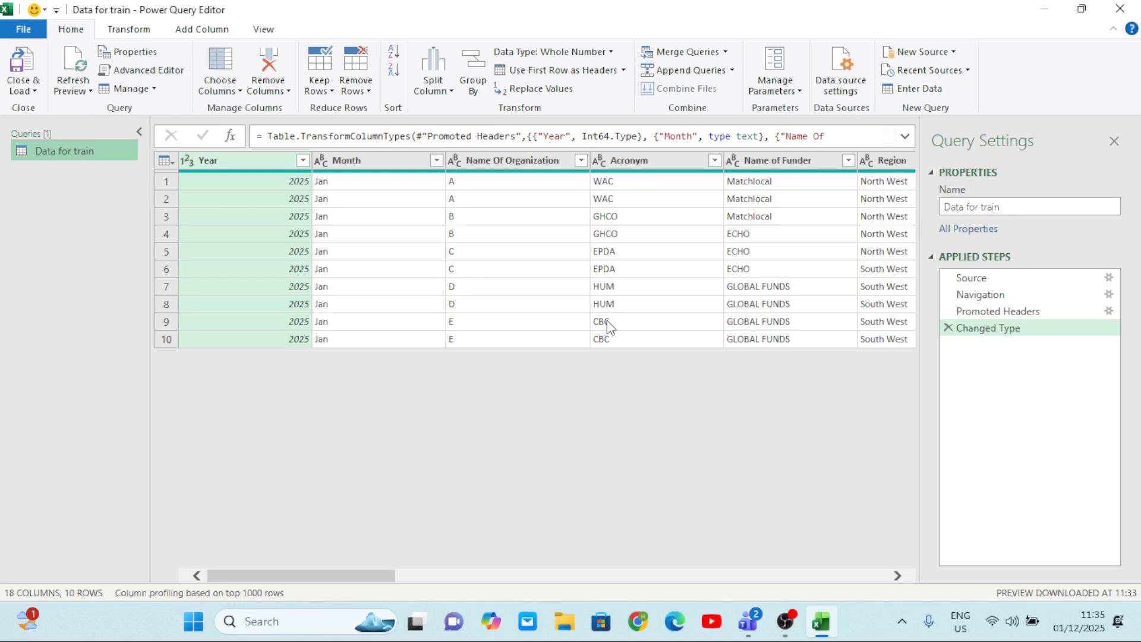
Examine the query's columns from Year and Month through Objective, Outcome and Sector to #Girls <18, returning to the Year column.
{"action": "scroll", "coordinate": [608, 321], "scroll_direction": "right", "scroll_amount": 10}
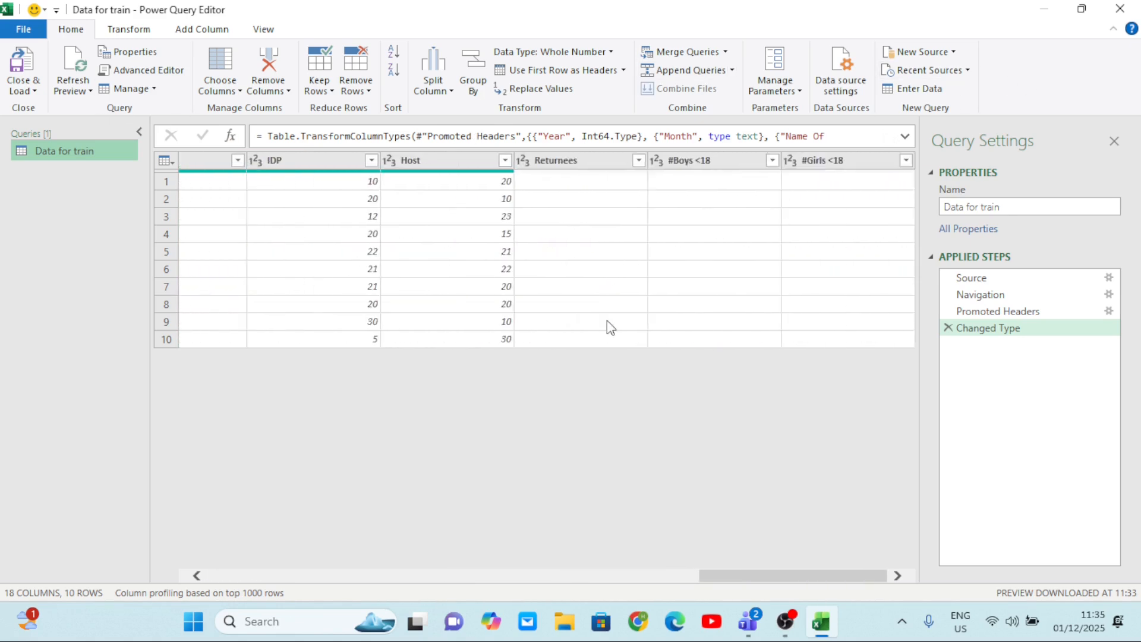
{"action": "scroll", "coordinate": [607, 320], "scroll_direction": "left", "scroll_amount": 8}
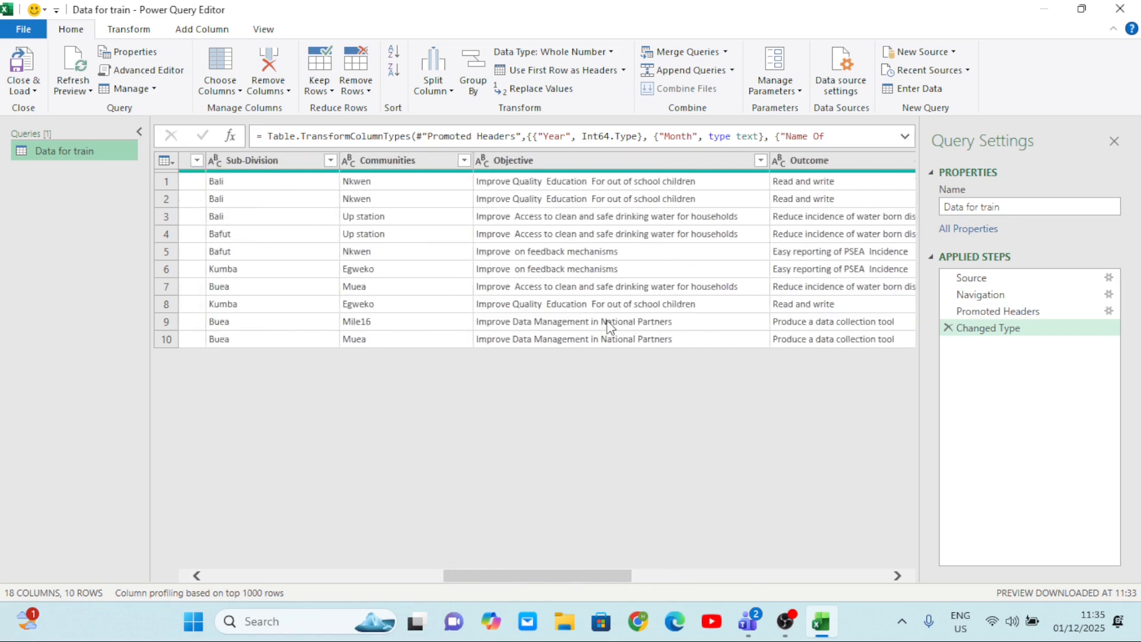
{"action": "scroll", "coordinate": [608, 324], "scroll_direction": "left", "scroll_amount": 8}
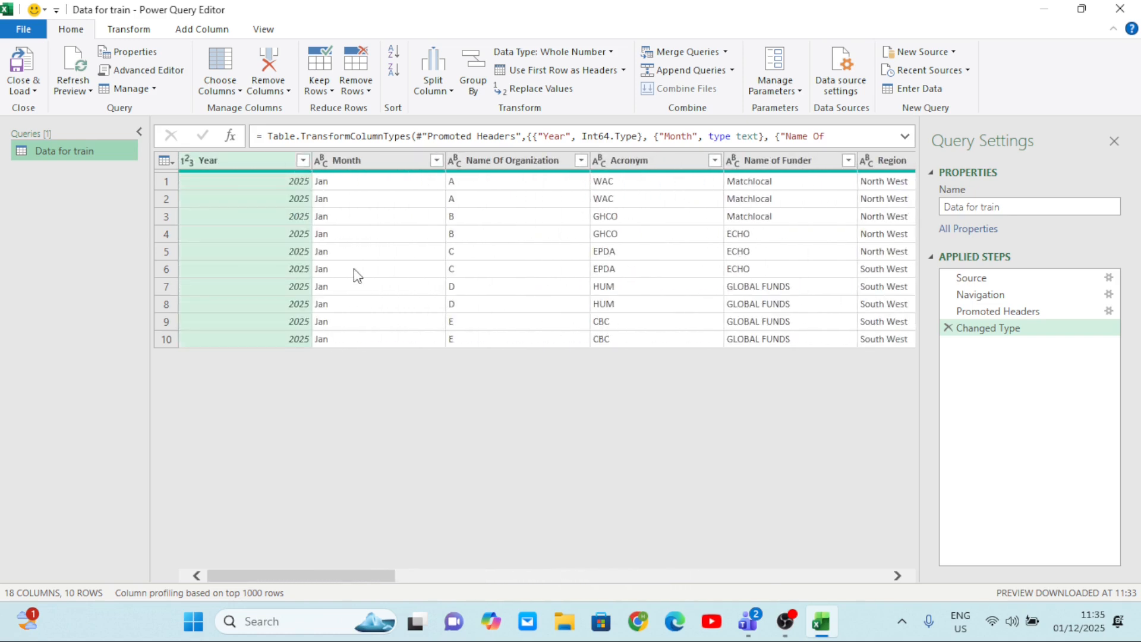
{"action": "scroll", "coordinate": [566, 274], "scroll_direction": "right", "scroll_amount": 5}
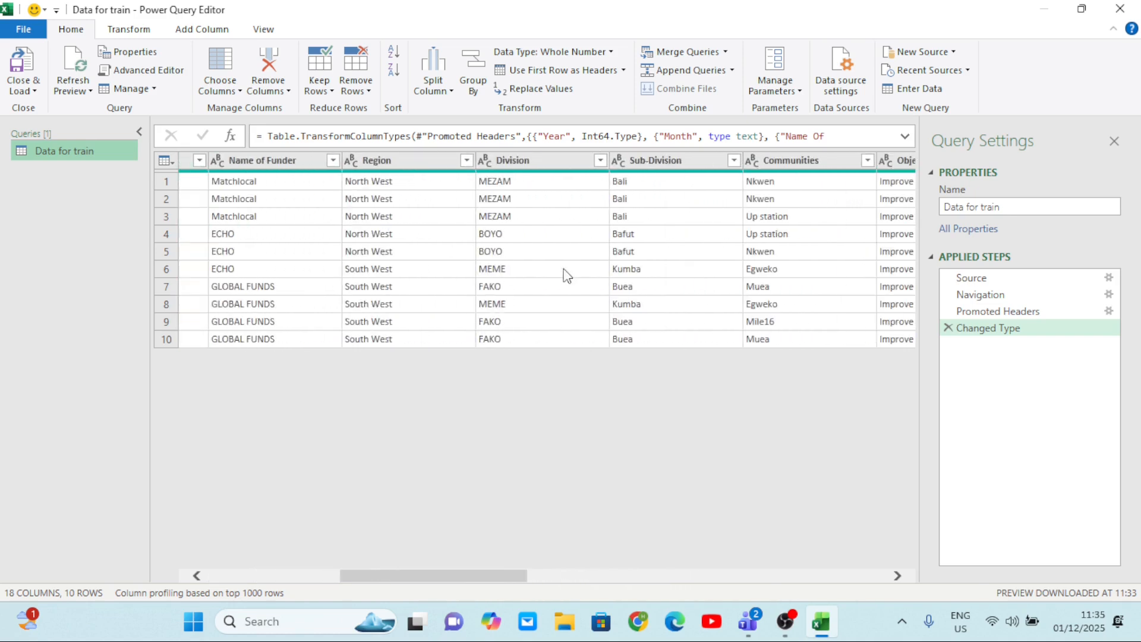
{"action": "scroll", "coordinate": [566, 275], "scroll_direction": "left", "scroll_amount": 5}
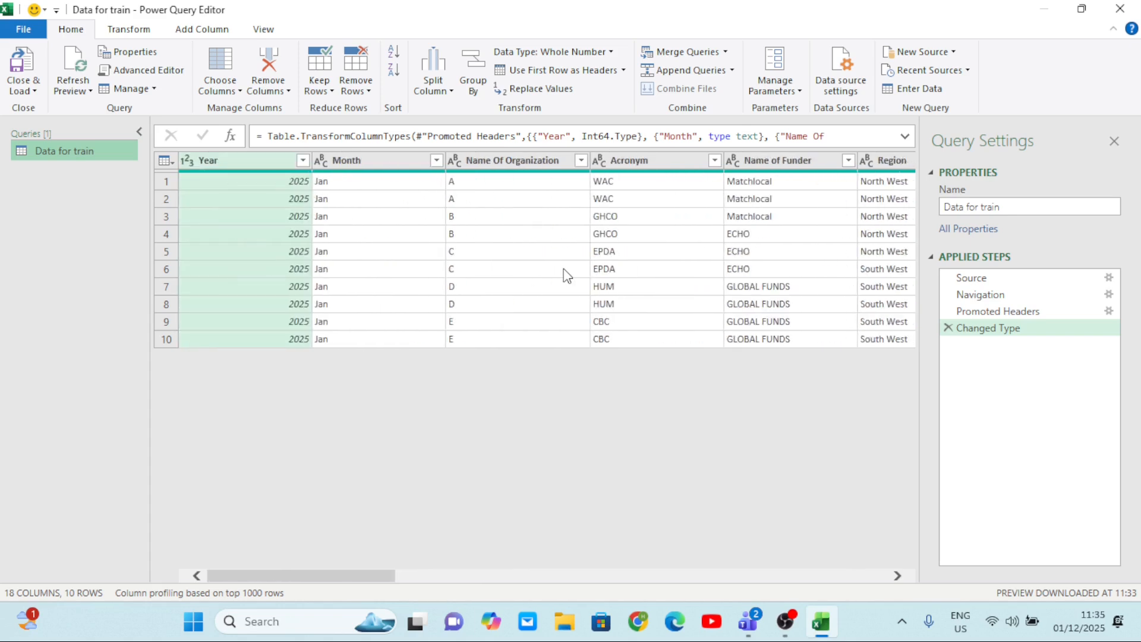
{"action": "scroll", "coordinate": [565, 274], "scroll_direction": "right", "scroll_amount": 5}
{"action": "scroll", "coordinate": [566, 275], "scroll_direction": "left", "scroll_amount": 3}
{"action": "scroll", "coordinate": [566, 274], "scroll_direction": "right", "scroll_amount": 4}
{"action": "scroll", "coordinate": [566, 275], "scroll_direction": "left", "scroll_amount": 5}
{"action": "scroll", "coordinate": [566, 275], "scroll_direction": "right", "scroll_amount": 5}
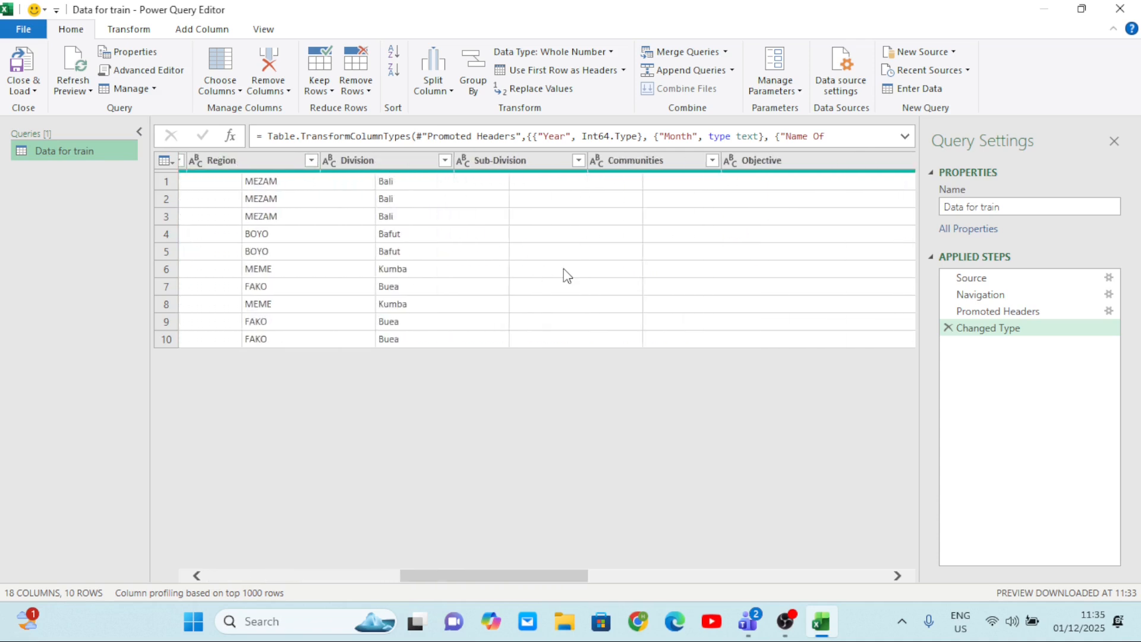
{"action": "scroll", "coordinate": [564, 268], "scroll_direction": "right", "scroll_amount": 4}
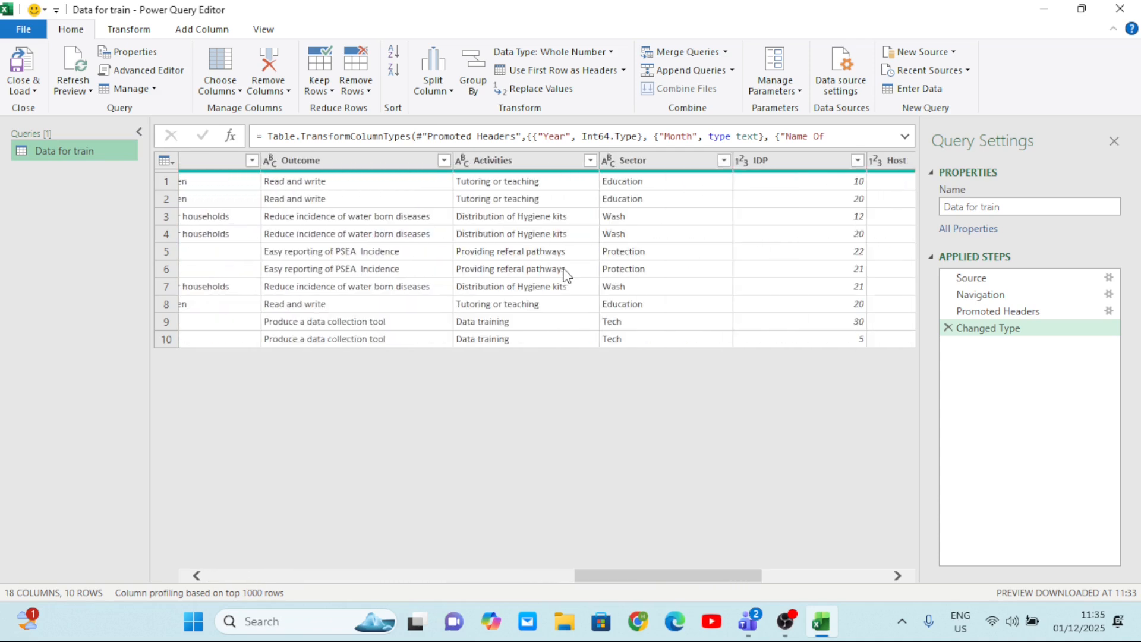
{"action": "scroll", "coordinate": [566, 275], "scroll_direction": "left", "scroll_amount": 5}
{"action": "scroll", "coordinate": [566, 275], "scroll_direction": "left", "scroll_amount": 5}
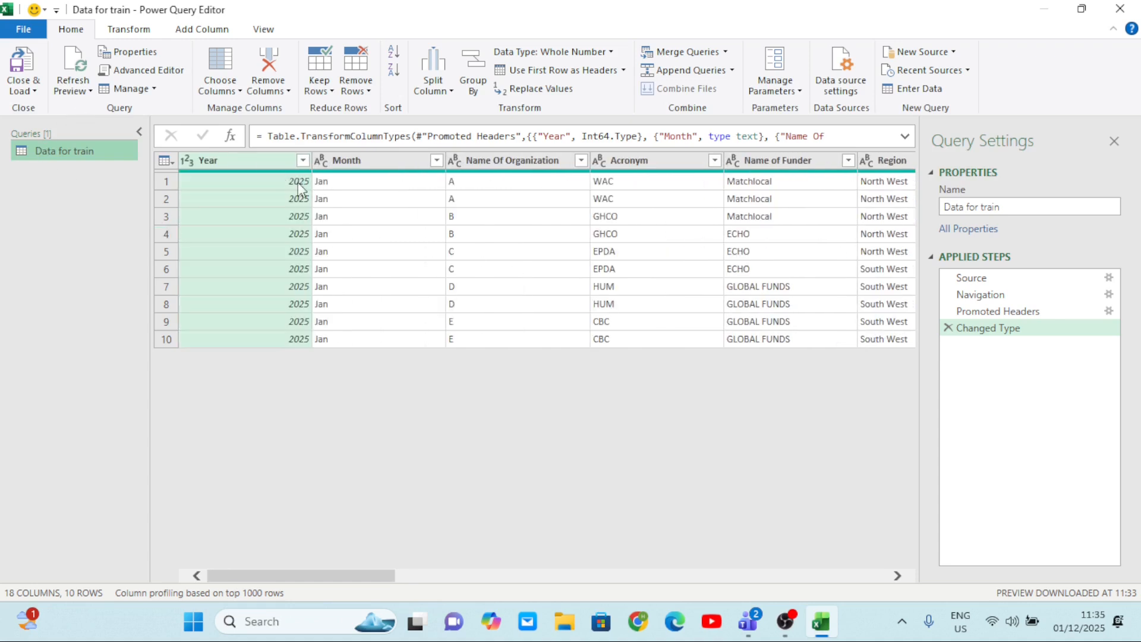
Demote the column headers of the Data for train query to its first data row and check the columns.
{"action": "left_click", "coordinate": [91, 92]}
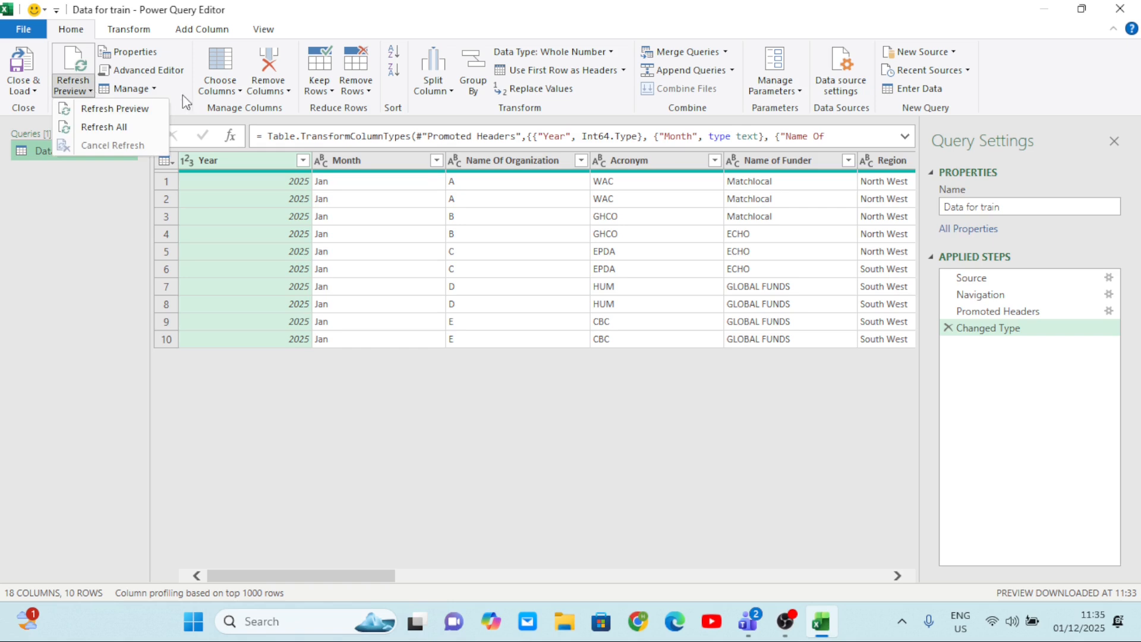
{"action": "left_click", "coordinate": [140, 33]}
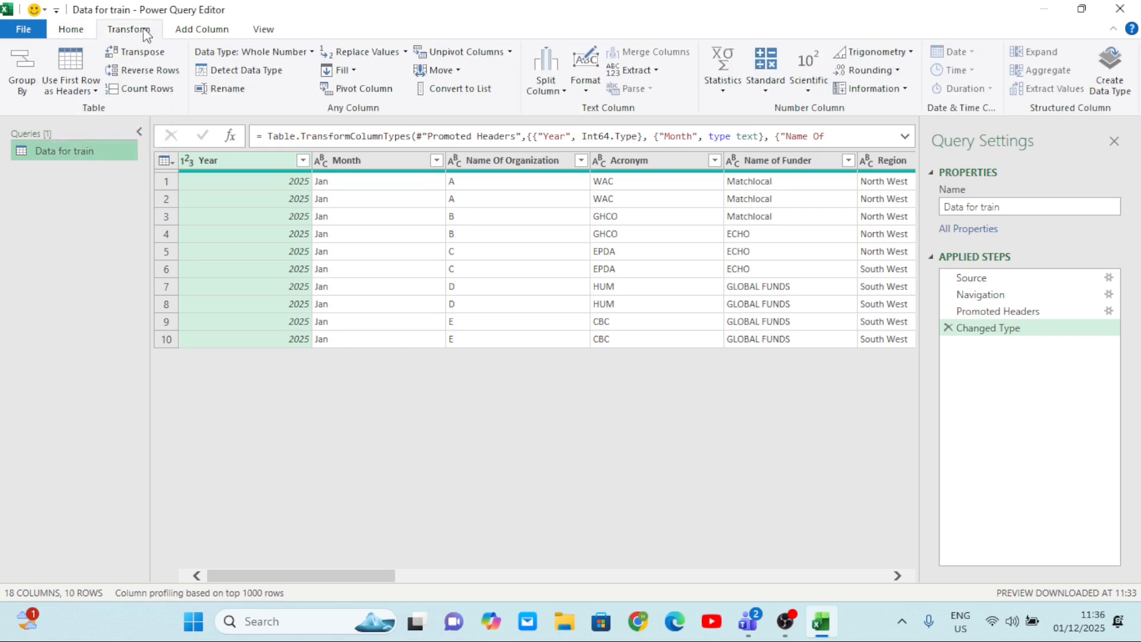
{"action": "left_click", "coordinate": [96, 93]}
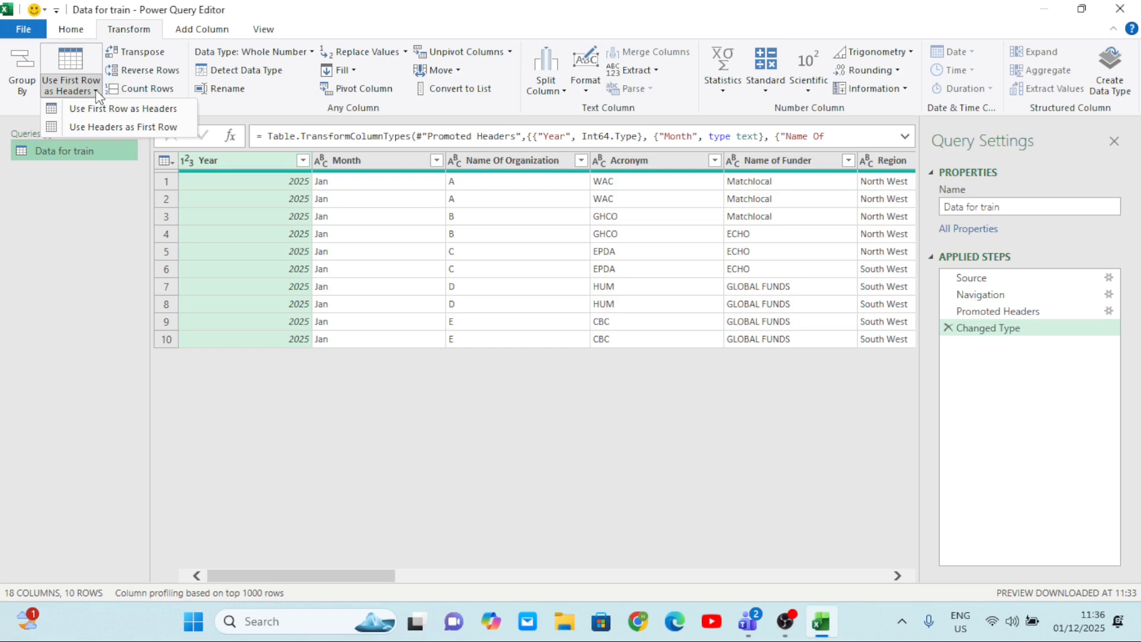
{"action": "left_click", "coordinate": [115, 126]}
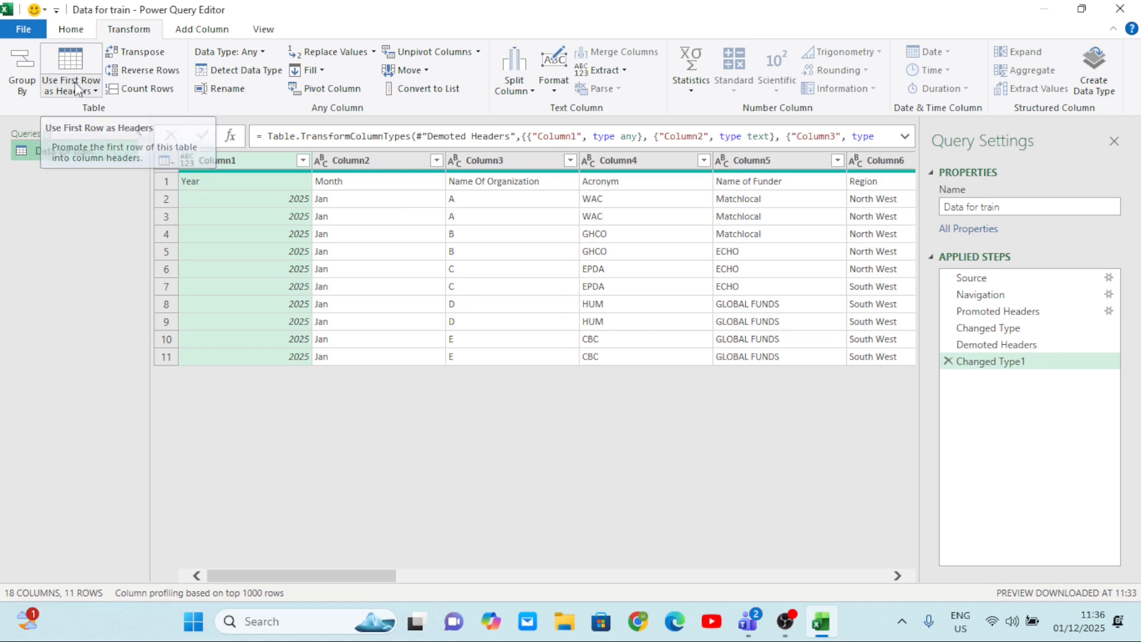
{"action": "scroll", "coordinate": [408, 199], "scroll_direction": "right", "scroll_amount": 3}
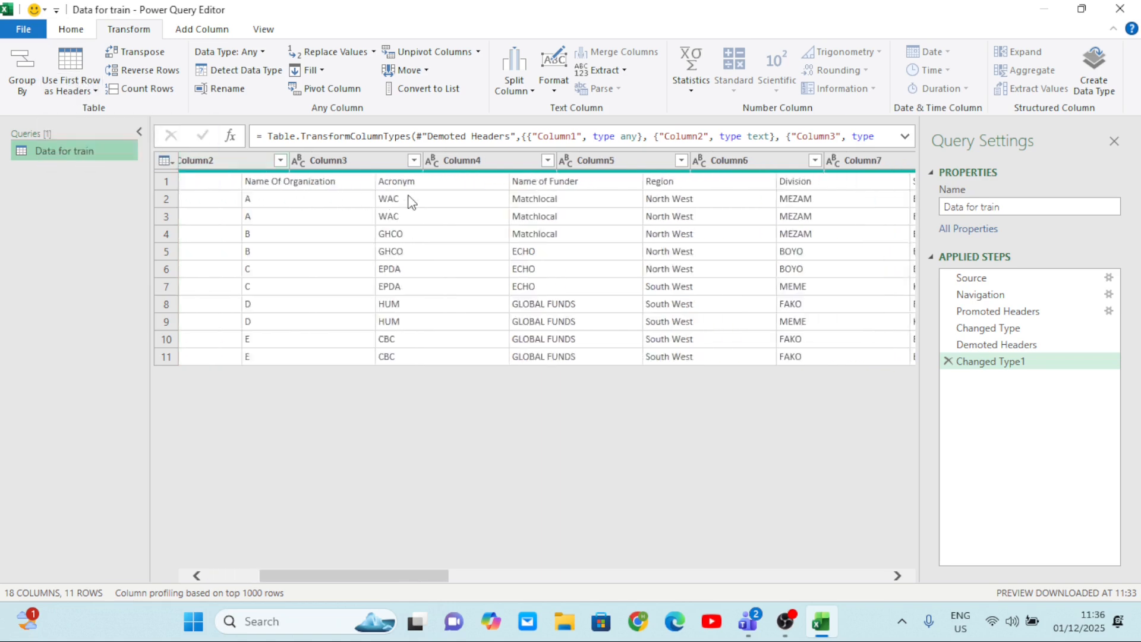
{"action": "scroll", "coordinate": [408, 199], "scroll_direction": "left", "scroll_amount": 3}
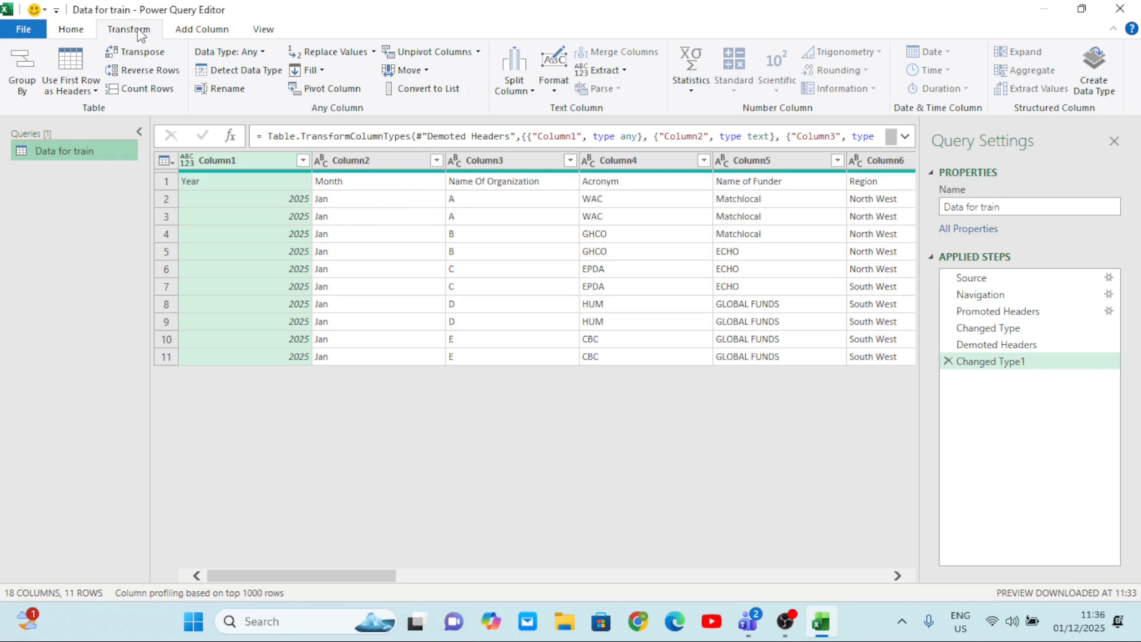
Promote the first row of the Data for train query back to column headers and check the columns.
{"action": "left_click", "coordinate": [95, 91]}
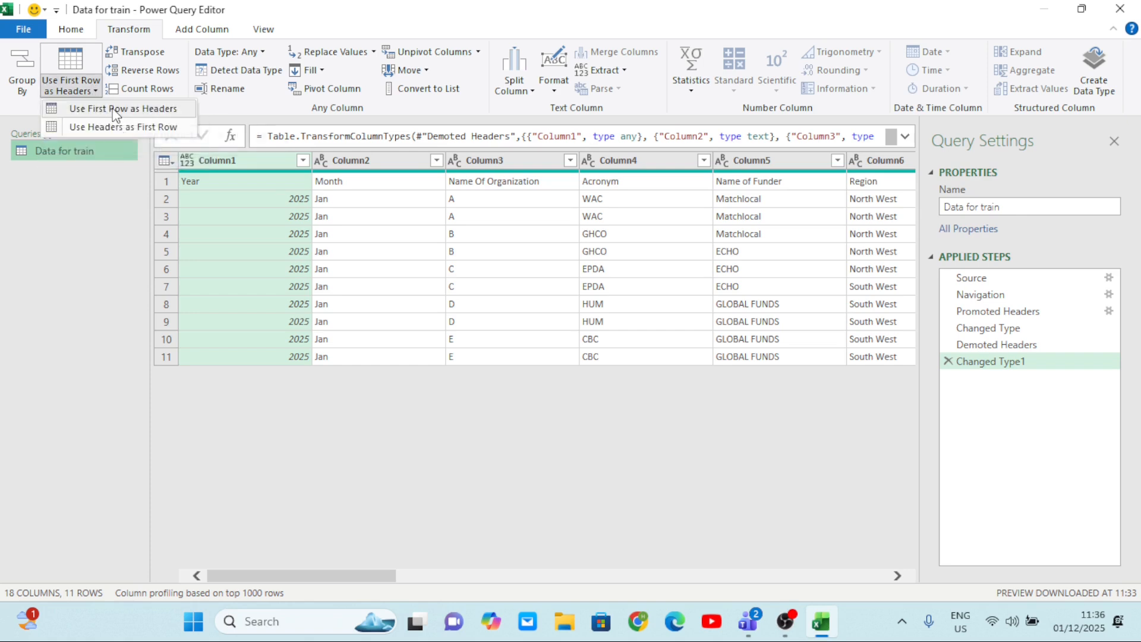
{"action": "left_click", "coordinate": [116, 110]}
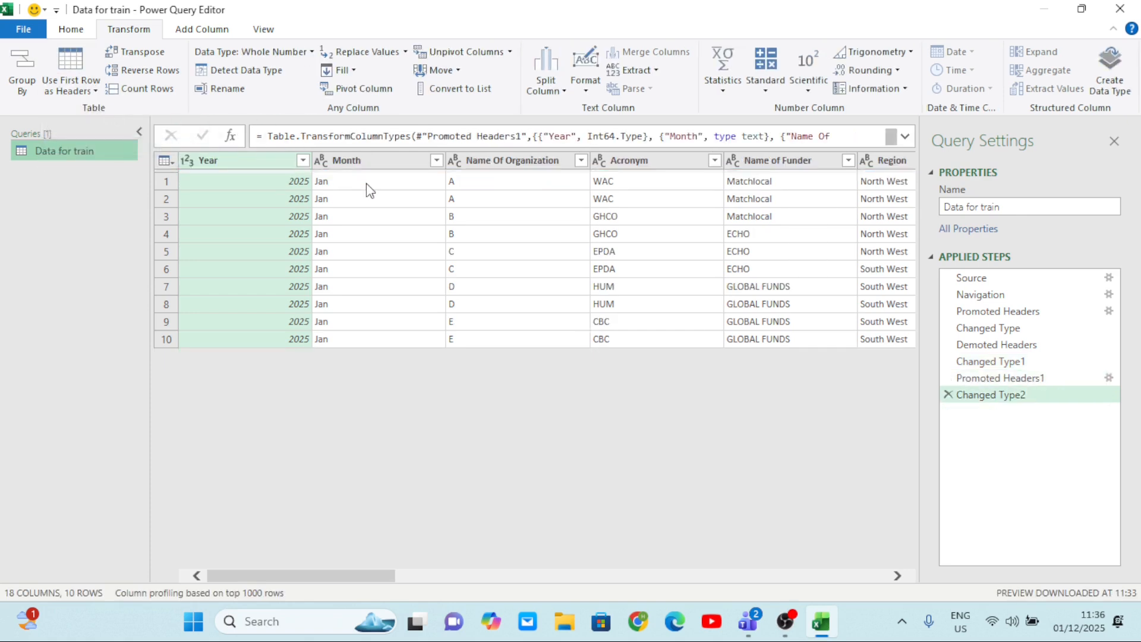
{"action": "scroll", "coordinate": [460, 214], "scroll_direction": "right", "scroll_amount": 10}
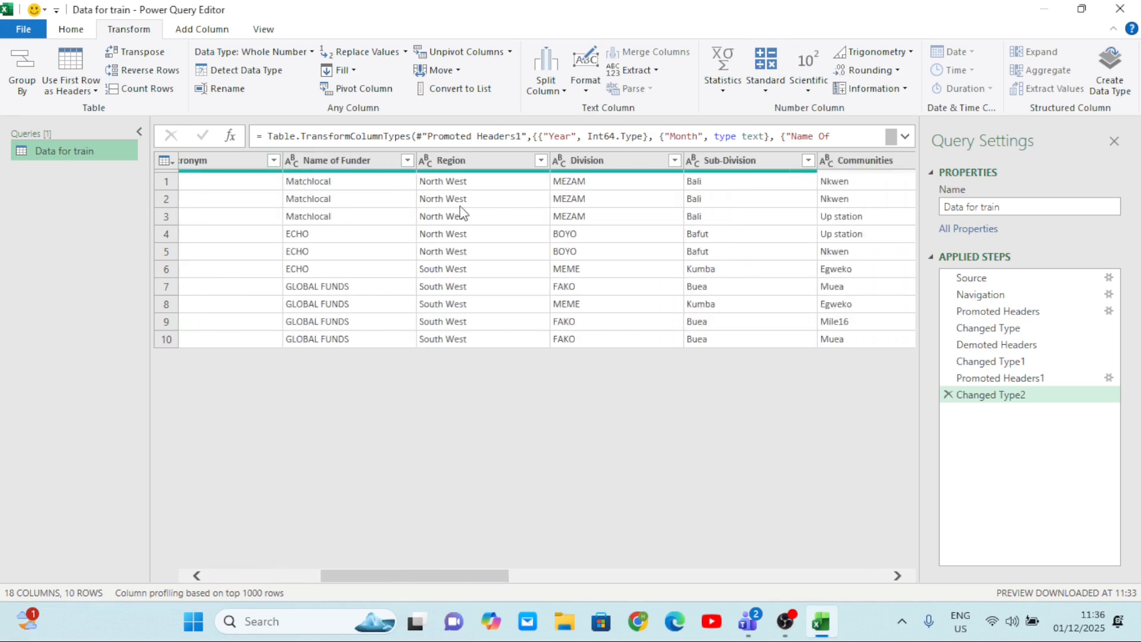
{"action": "scroll", "coordinate": [464, 214], "scroll_direction": "right", "scroll_amount": 10}
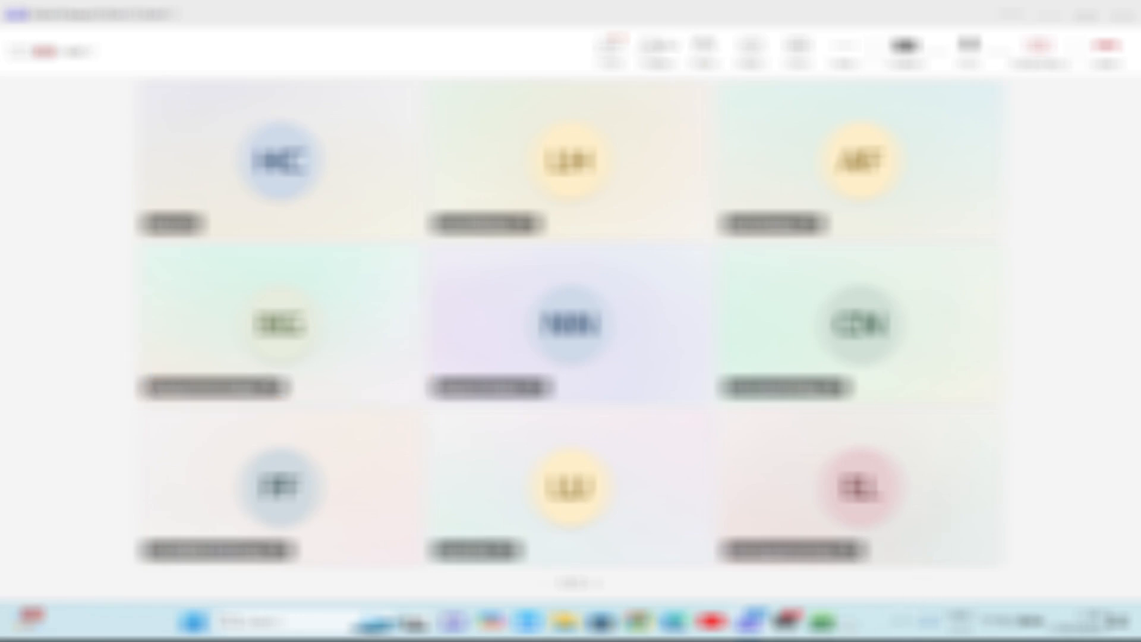
{"action": "mouse_move", "coordinate": [825, 627]}
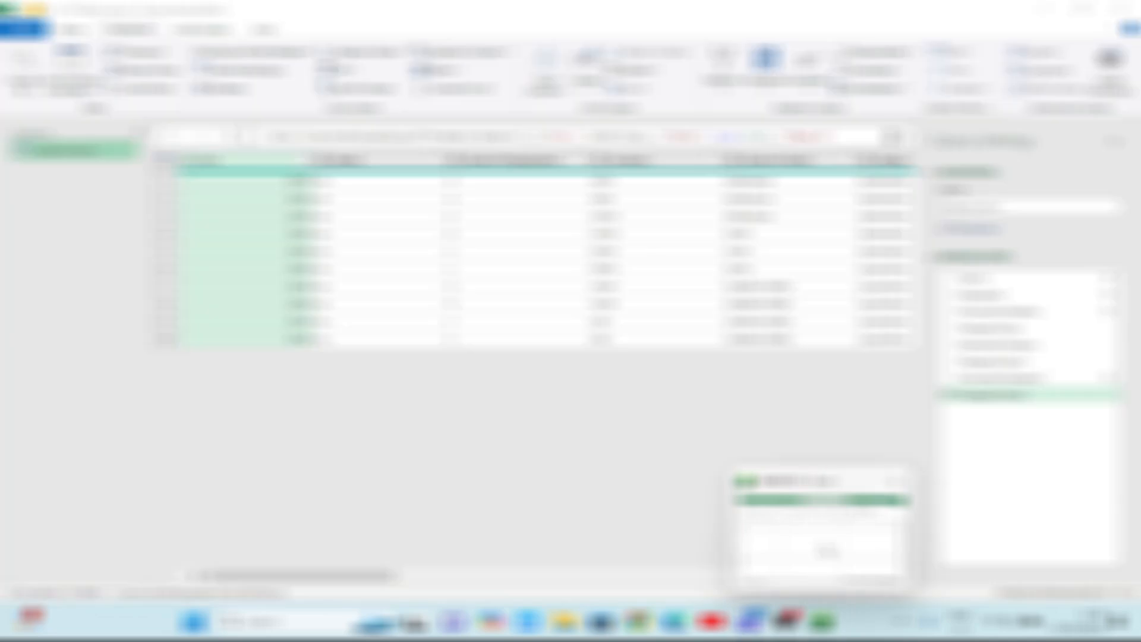
Return to the Power Query Editor and examine the promoted column headers from Year and Month through Communities and Objective.
{"action": "left_click", "coordinate": [828, 550]}
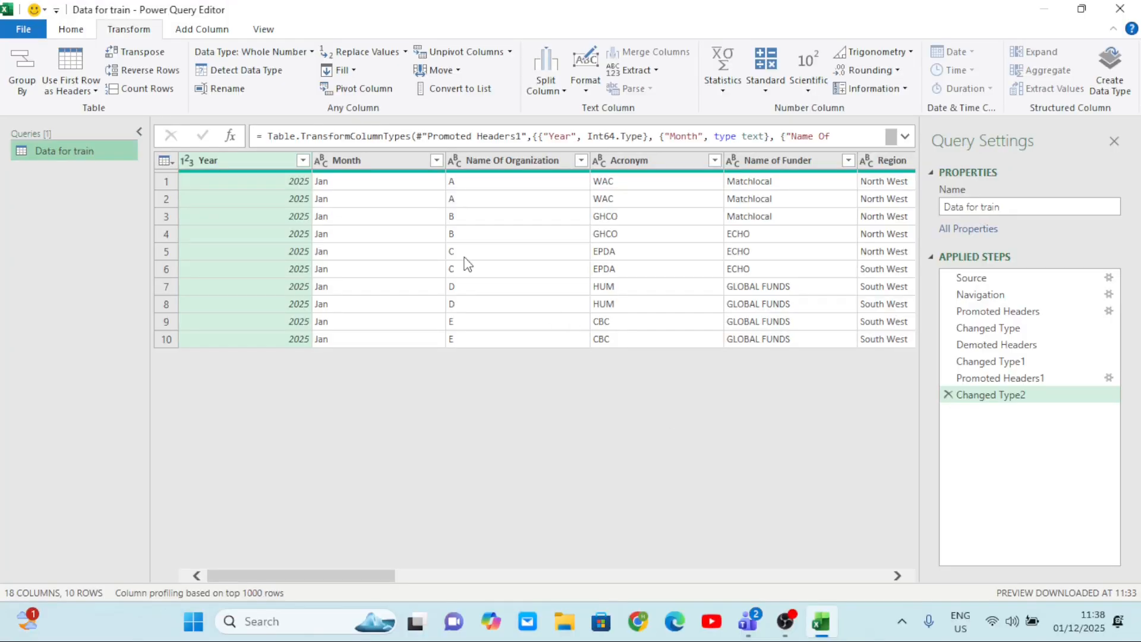
{"action": "scroll", "coordinate": [468, 263], "scroll_direction": "right", "scroll_amount": 5}
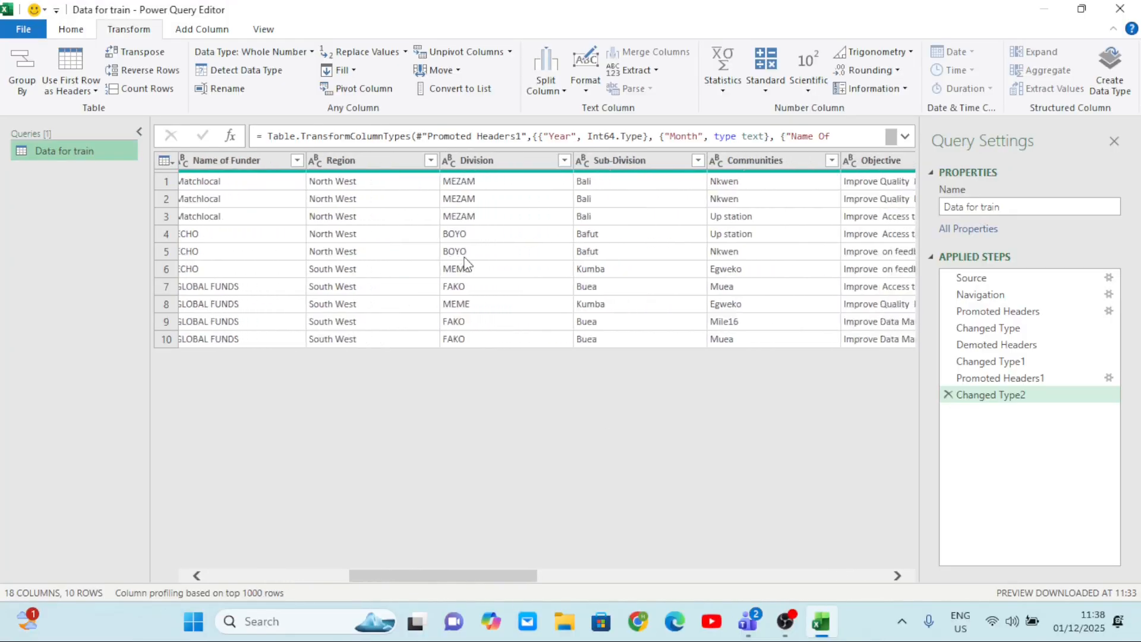
{"action": "scroll", "coordinate": [468, 263], "scroll_direction": "left", "scroll_amount": 5}
{"action": "scroll", "coordinate": [468, 263], "scroll_direction": "left", "scroll_amount": 2}
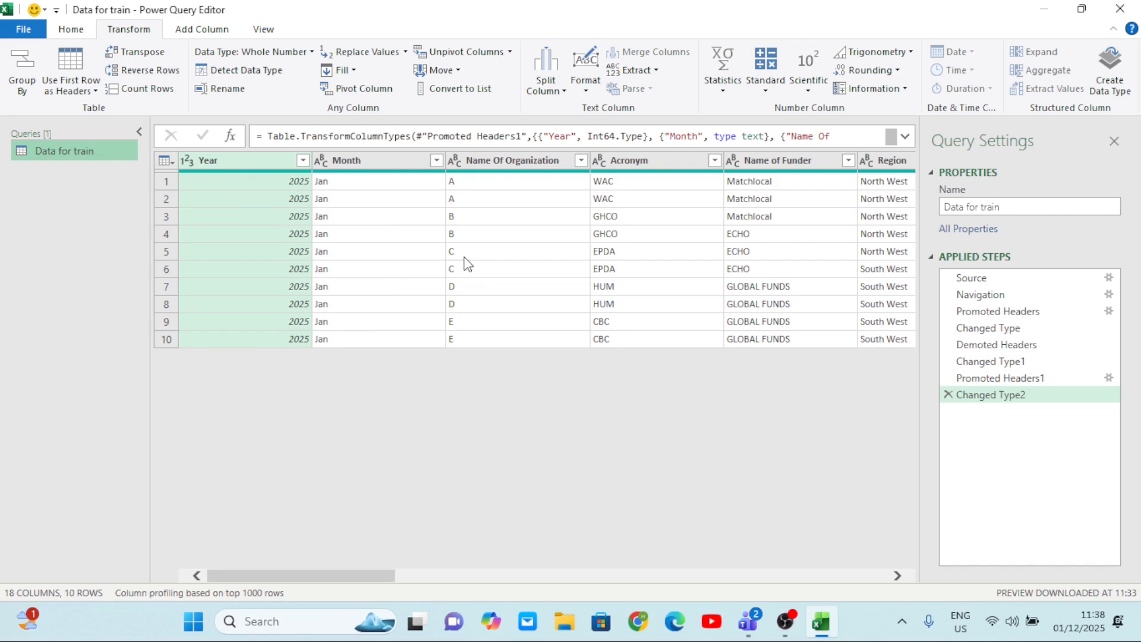
{"action": "scroll", "coordinate": [468, 264], "scroll_direction": "right", "scroll_amount": 8}
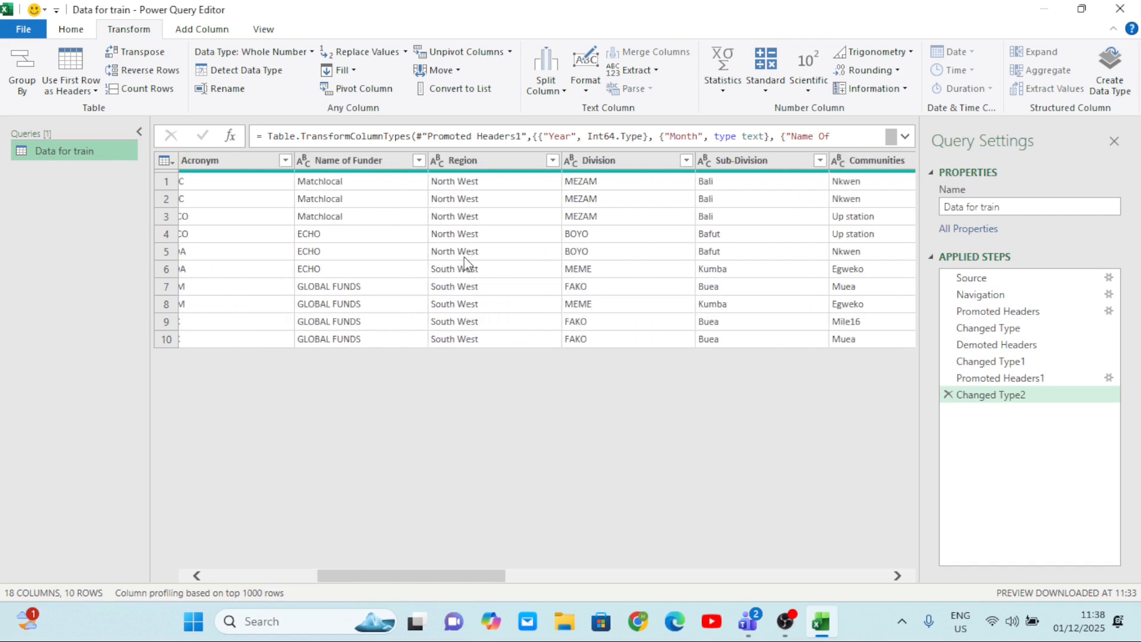
{"action": "scroll", "coordinate": [468, 264], "scroll_direction": "left", "scroll_amount": 4}
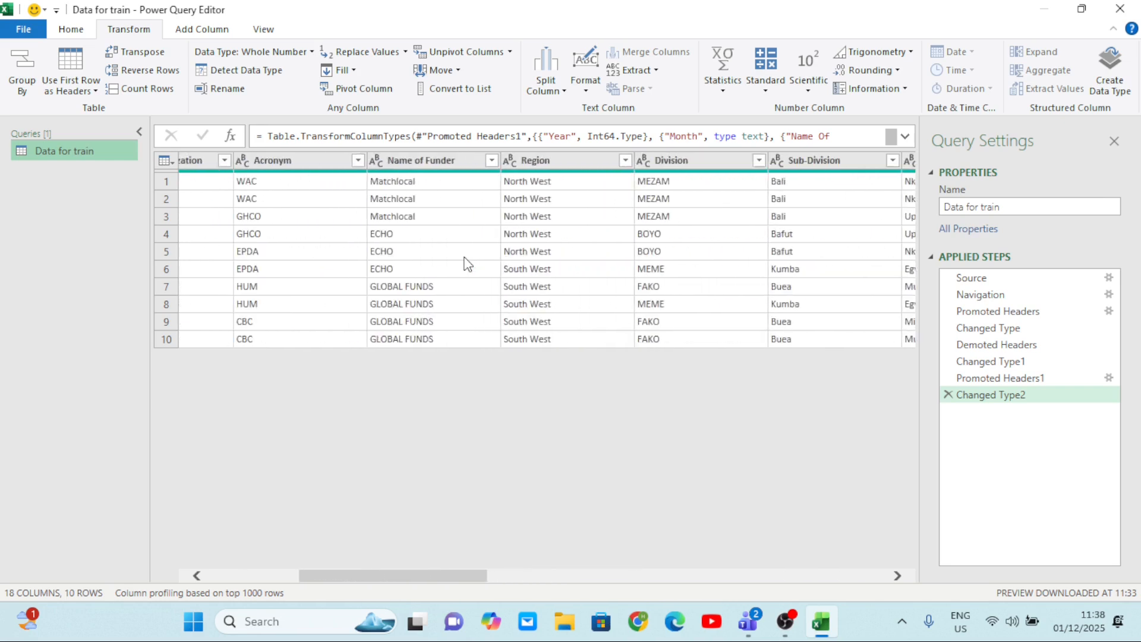
{"action": "scroll", "coordinate": [467, 263], "scroll_direction": "left", "scroll_amount": 4}
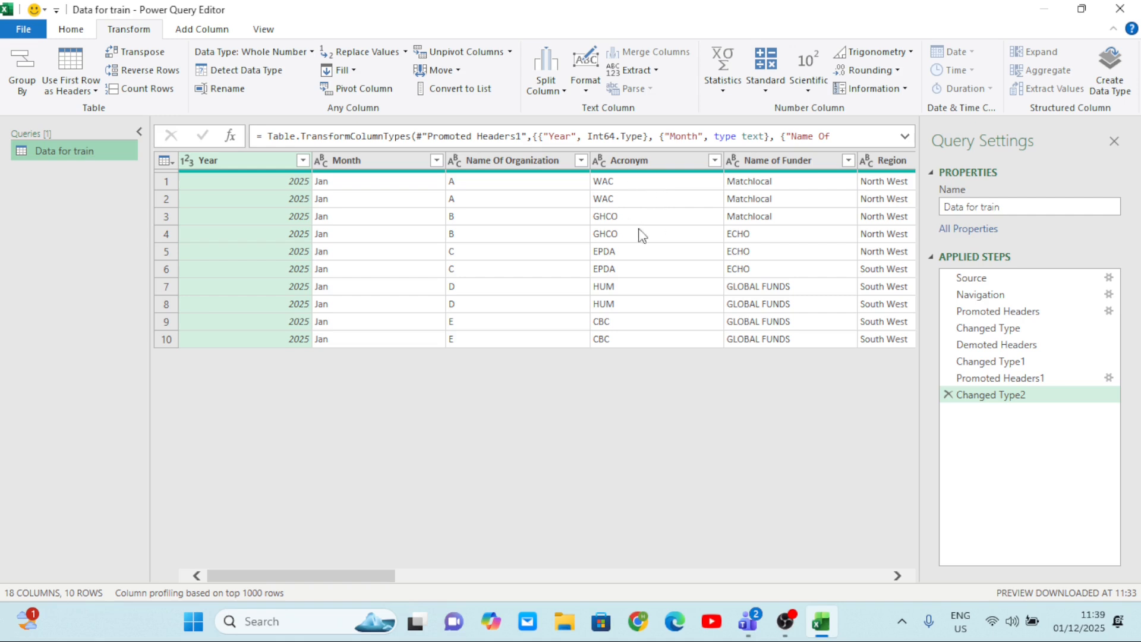
{"action": "scroll", "coordinate": [646, 219], "scroll_direction": "right", "scroll_amount": 5}
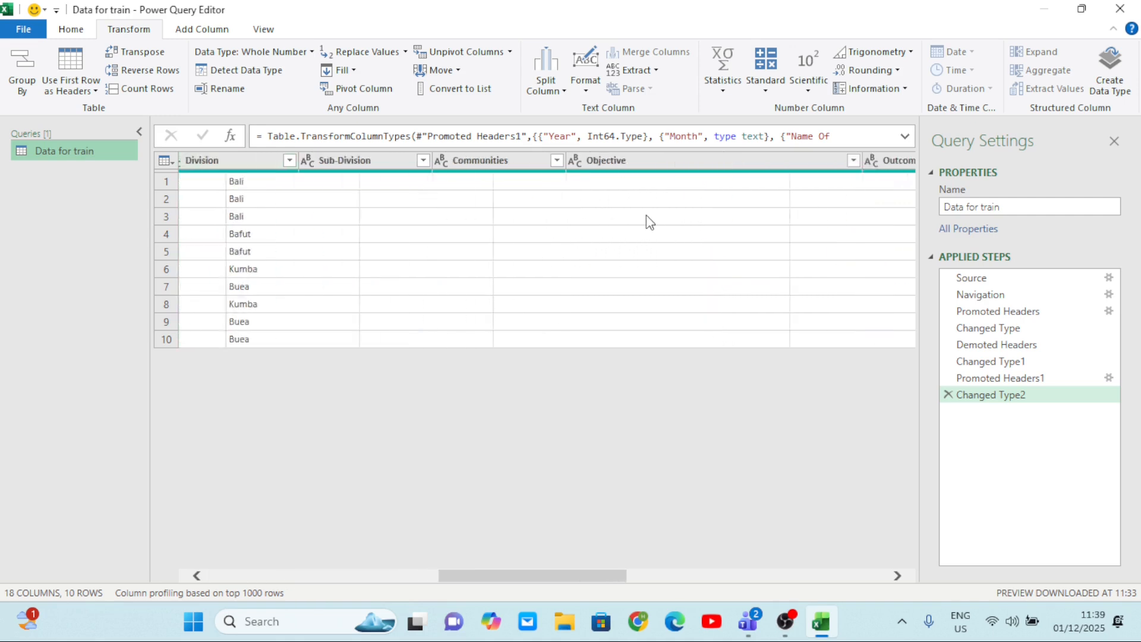
{"action": "scroll", "coordinate": [646, 215], "scroll_direction": "left", "scroll_amount": 5}
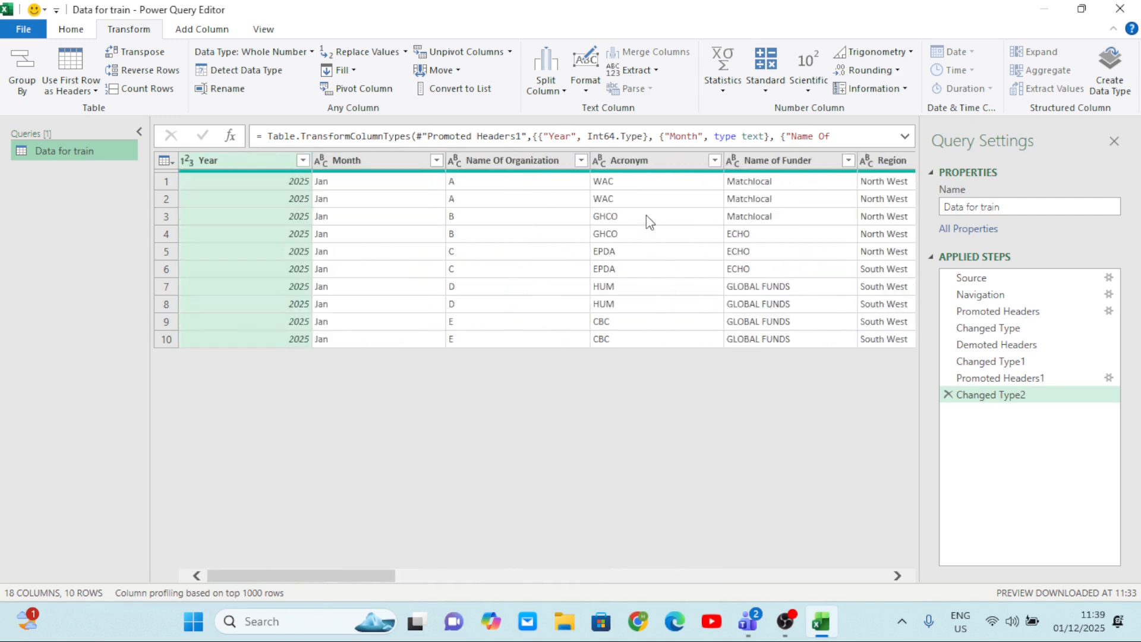
Change the data type of the Returnees column to Text, replacing the current type conversion.
{"action": "scroll", "coordinate": [541, 232], "scroll_direction": "right", "scroll_amount": 10}
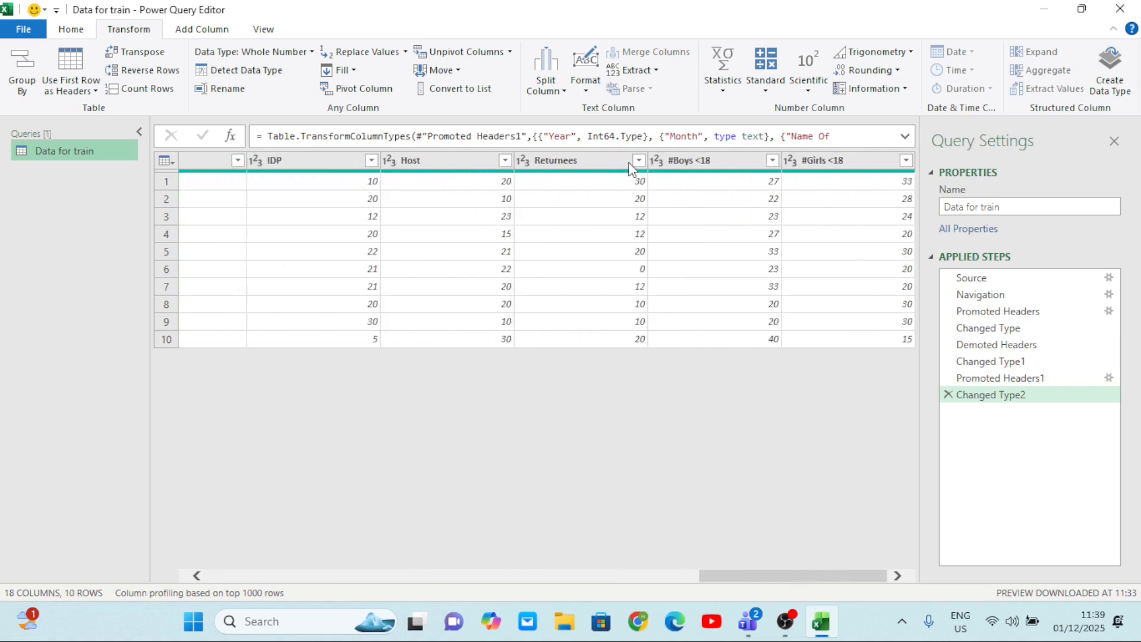
{"action": "left_click", "coordinate": [534, 167]}
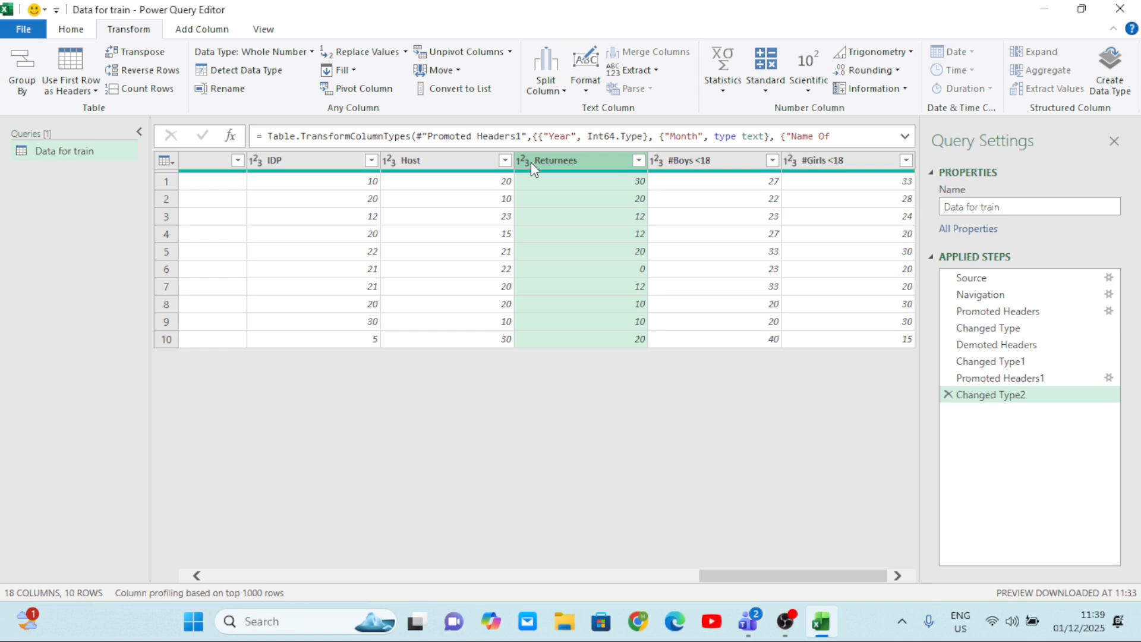
{"action": "right_click", "coordinate": [530, 162]}
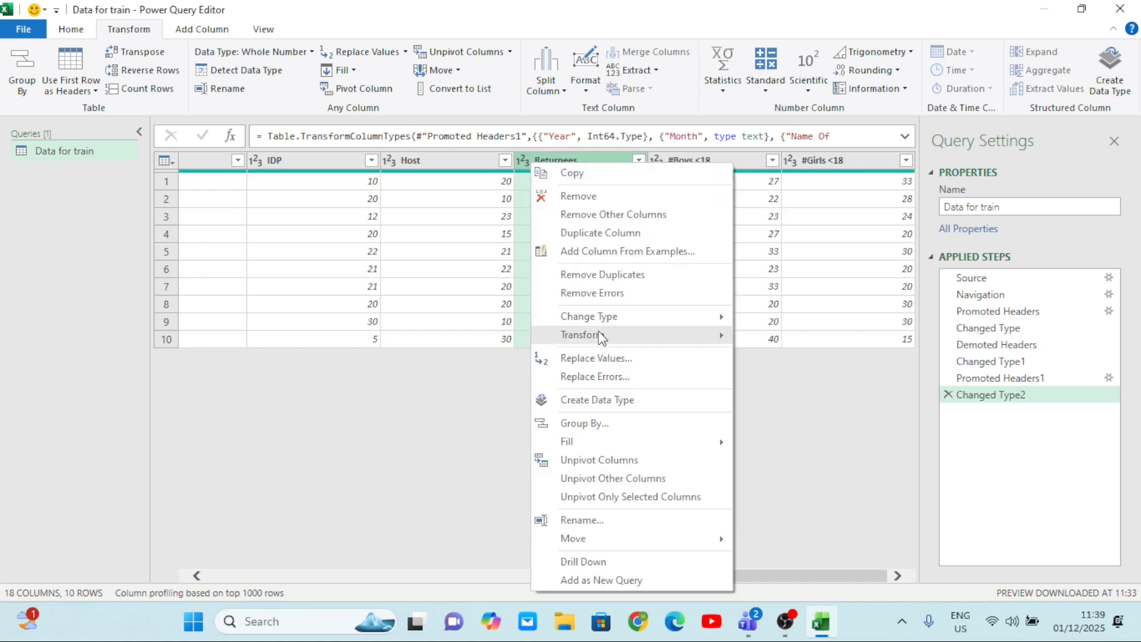
{"action": "mouse_move", "coordinate": [636, 317]}
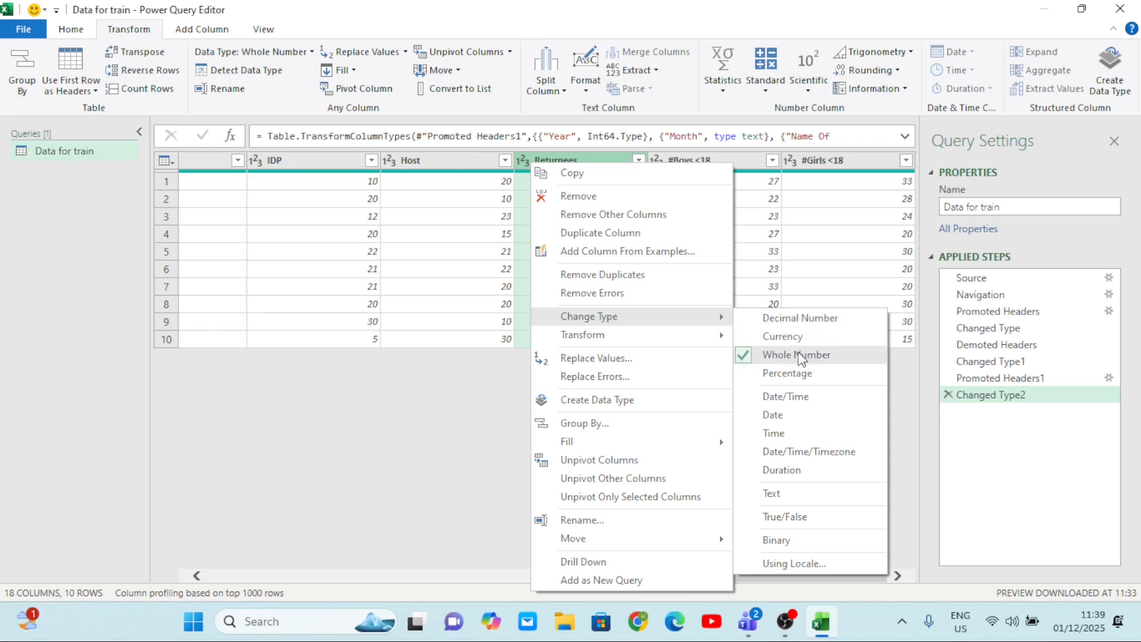
{"action": "left_click", "coordinate": [785, 499]}
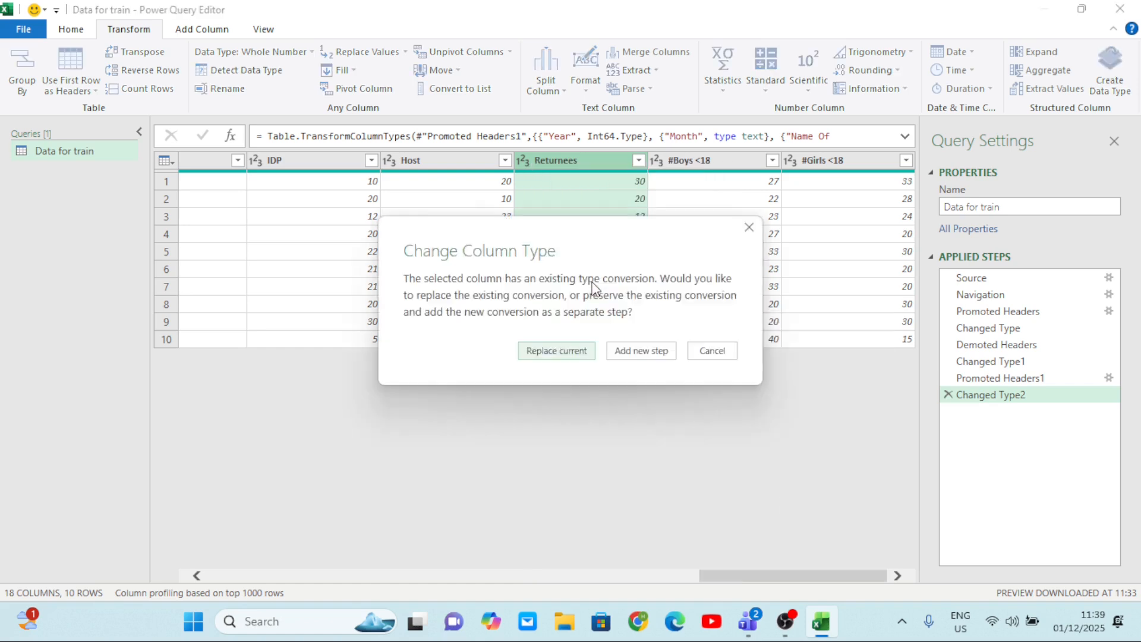
{"action": "left_click", "coordinate": [555, 356]}
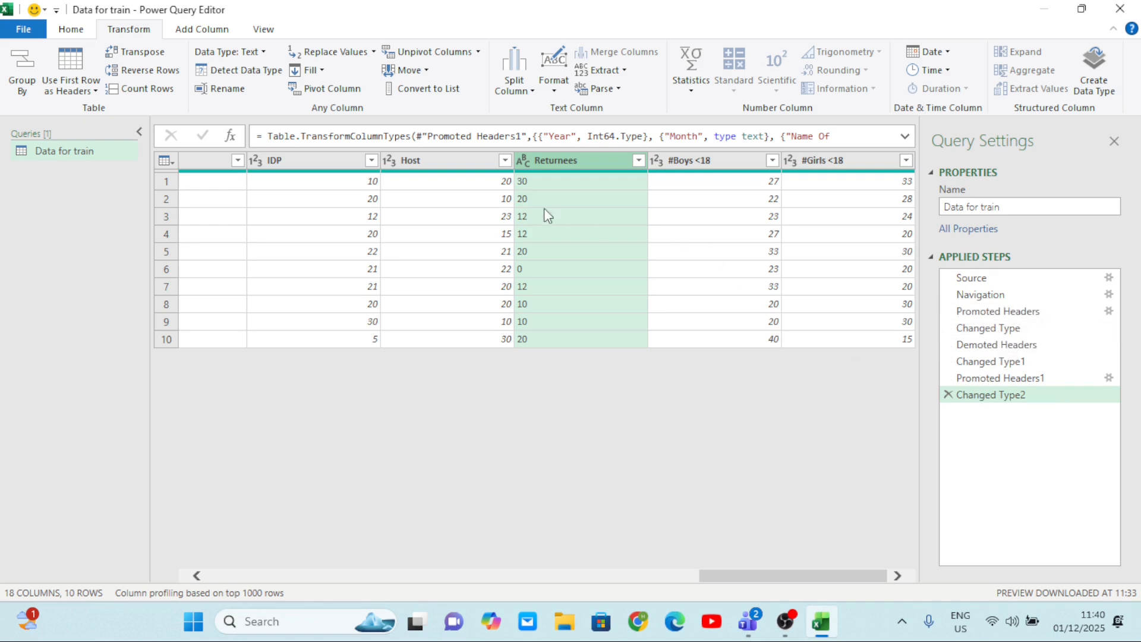
Delete the applied steps Changed Type2 and Promoted Headers1, and check the columns back to Column1.
{"action": "left_click", "coordinate": [948, 395]}
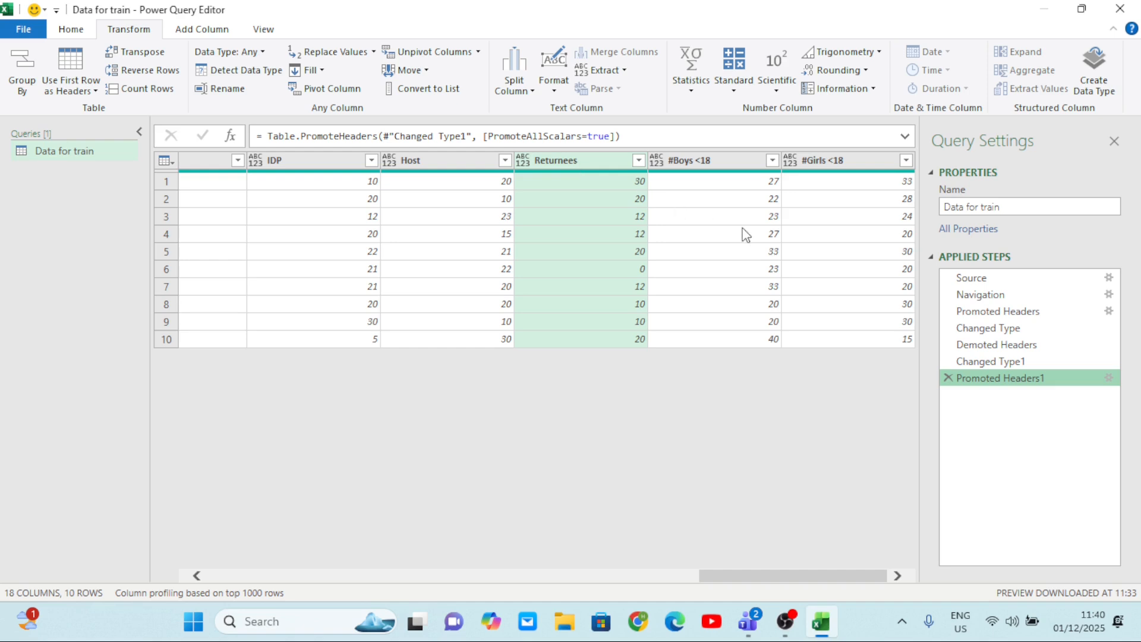
{"action": "left_click", "coordinate": [948, 378]}
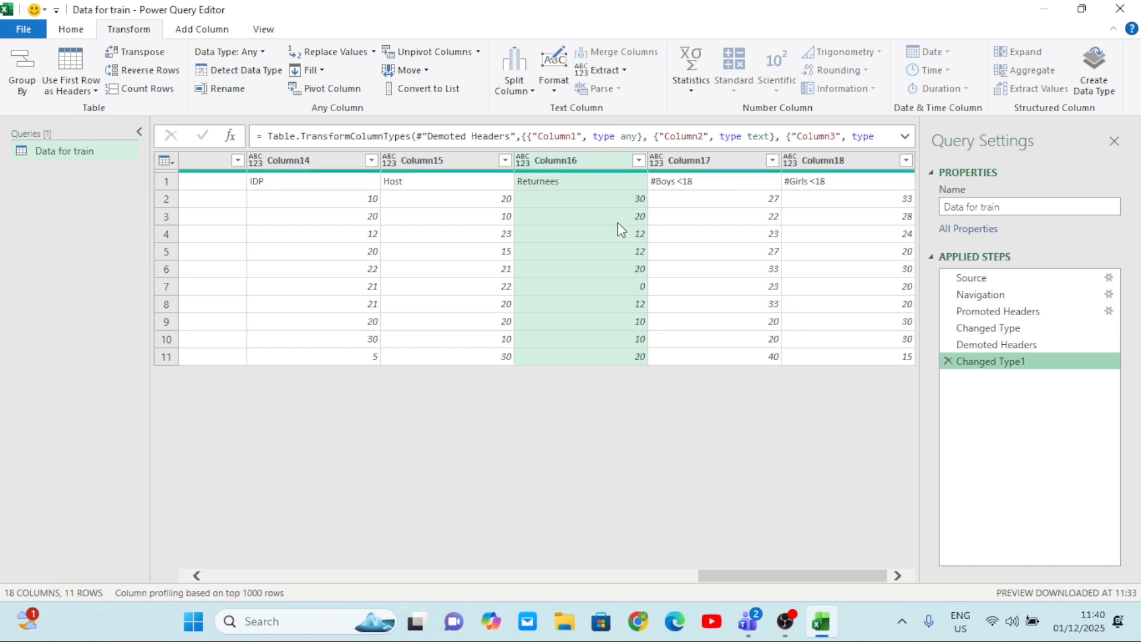
{"action": "scroll", "coordinate": [618, 222], "scroll_direction": "left", "scroll_amount": 10}
{"action": "scroll", "coordinate": [553, 219], "scroll_direction": "left", "scroll_amount": 10}
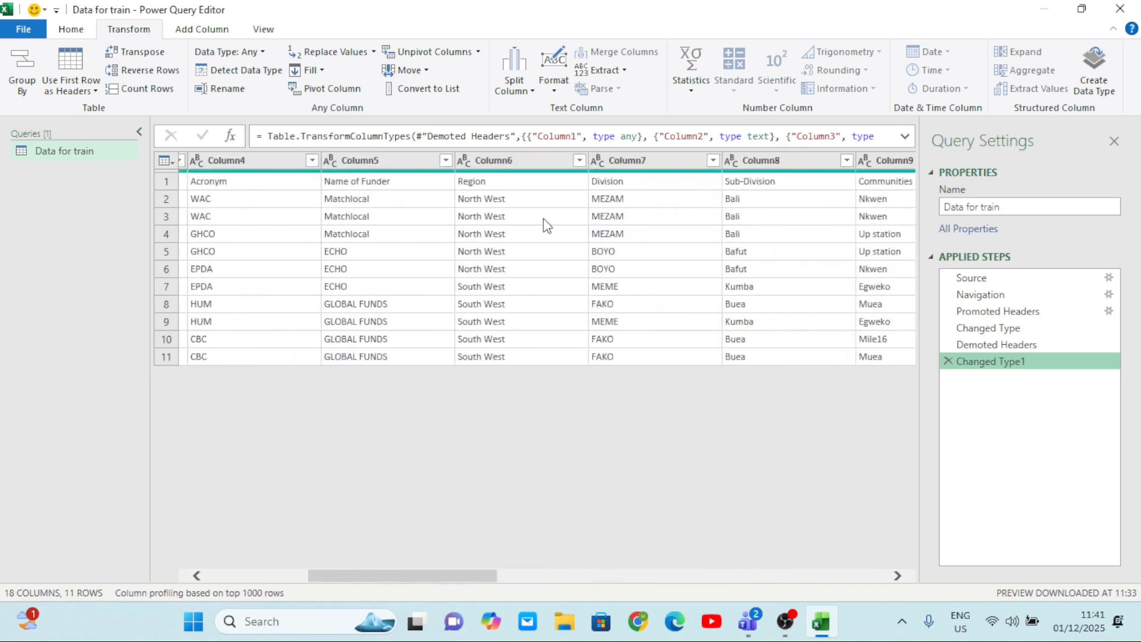
{"action": "scroll", "coordinate": [288, 216], "scroll_direction": "left", "scroll_amount": 3}
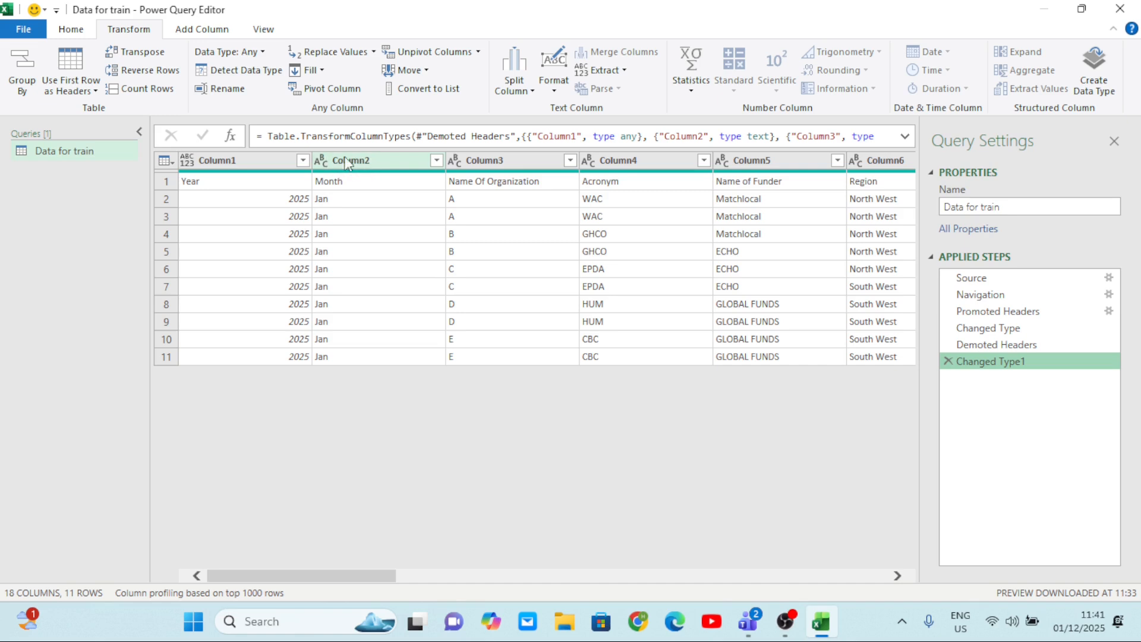
Demote the generic column headers to the first data row and delete the Changed Type2 step added with it.
{"action": "left_click", "coordinate": [95, 91]}
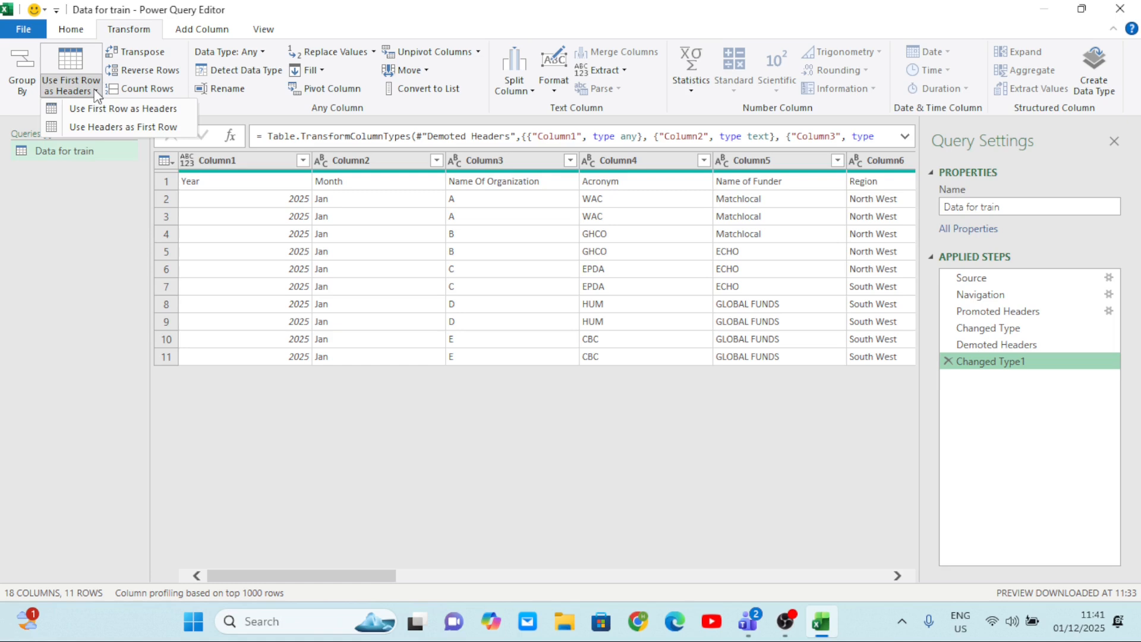
{"action": "left_click", "coordinate": [115, 127]}
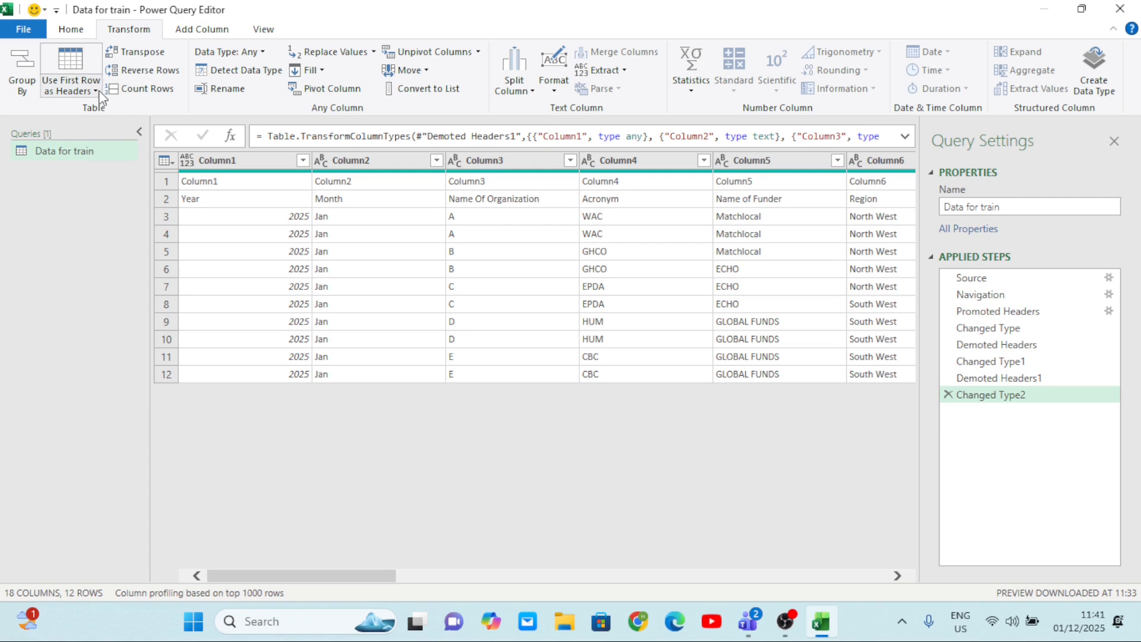
{"action": "left_click", "coordinate": [949, 395]}
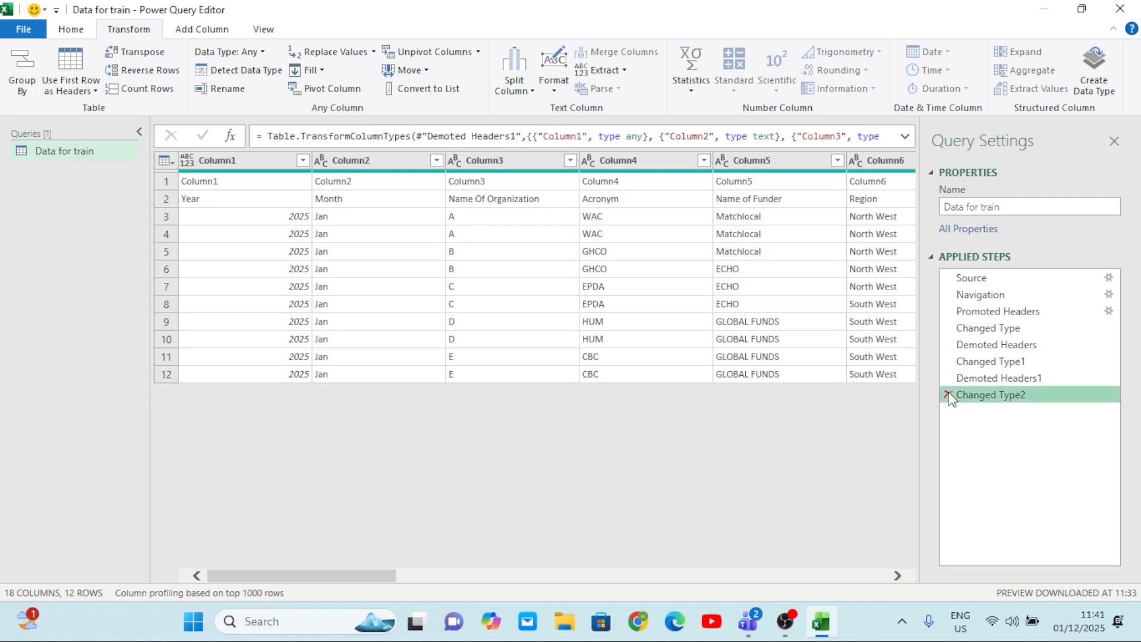
Promote the row holding Column1, Column2 and Column3 back to column headers and check the columns.
{"action": "left_click", "coordinate": [92, 91]}
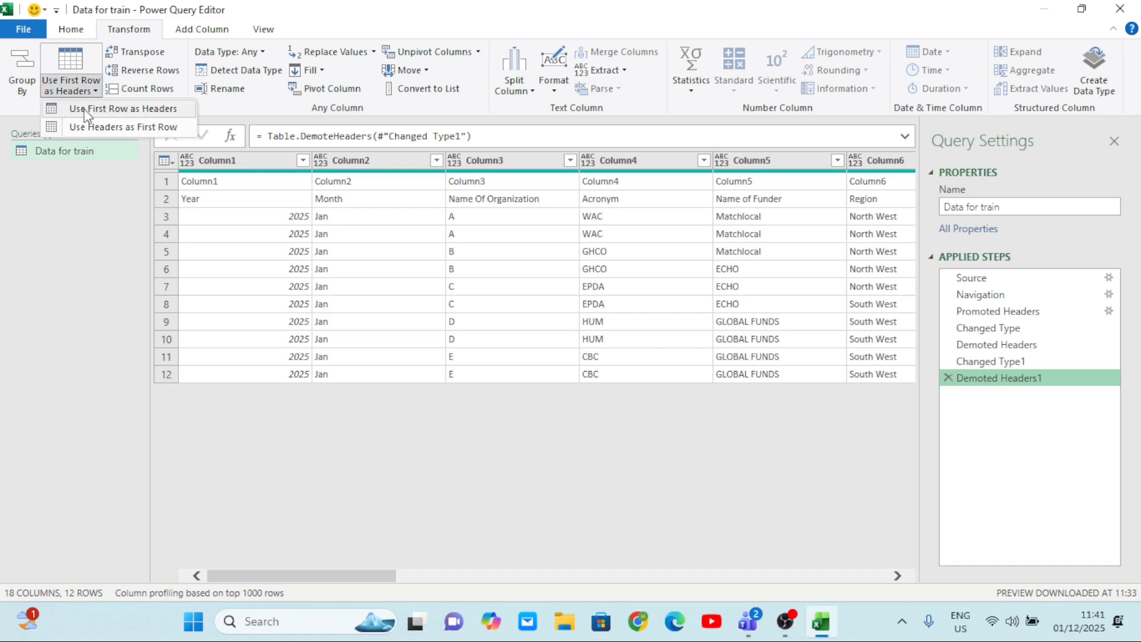
{"action": "left_click", "coordinate": [140, 108]}
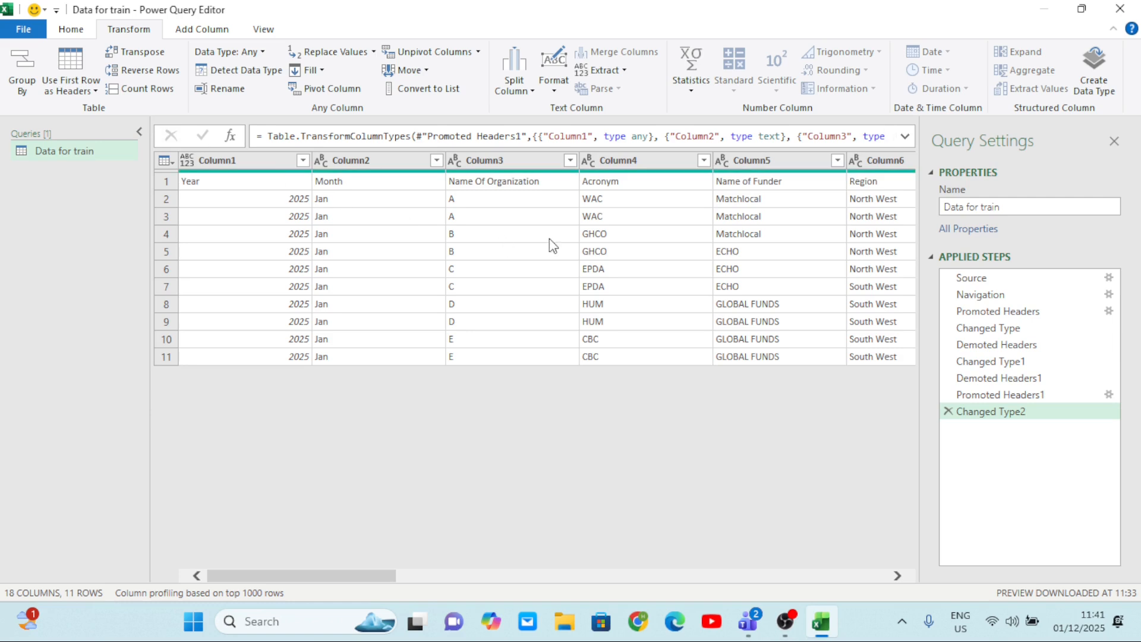
{"action": "scroll", "coordinate": [550, 237], "scroll_direction": "right", "scroll_amount": 3}
{"action": "scroll", "coordinate": [550, 238], "scroll_direction": "left", "scroll_amount": 3}
Promote the row holding Year, Month and Name Of Organization to column headers and check them through #Girls <18.
{"action": "left_click", "coordinate": [97, 92]}
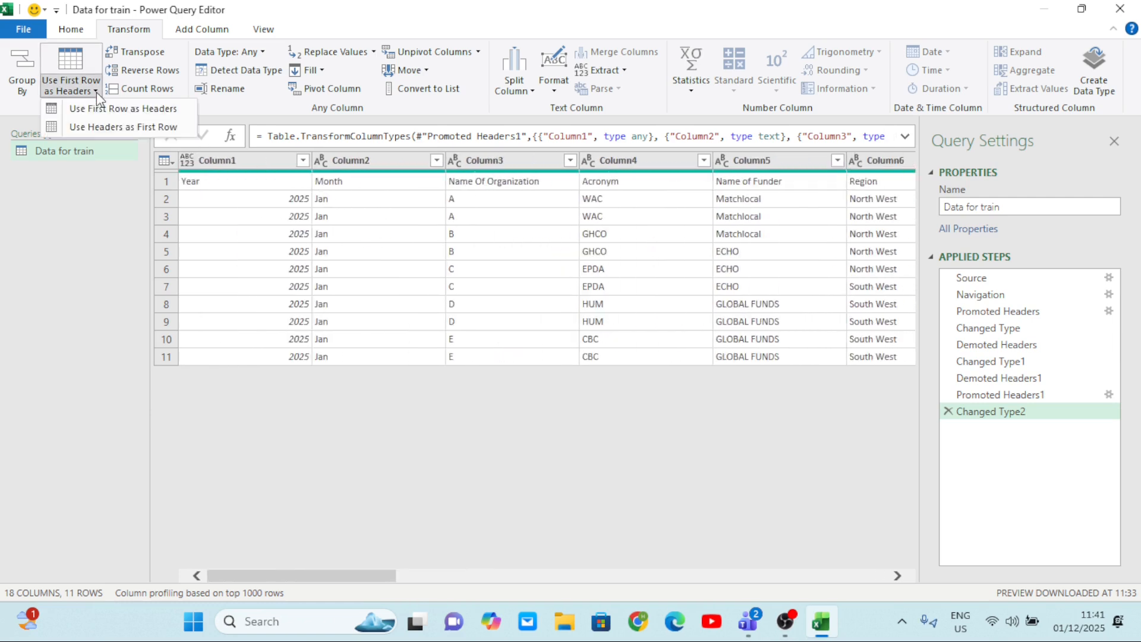
{"action": "left_click", "coordinate": [109, 110]}
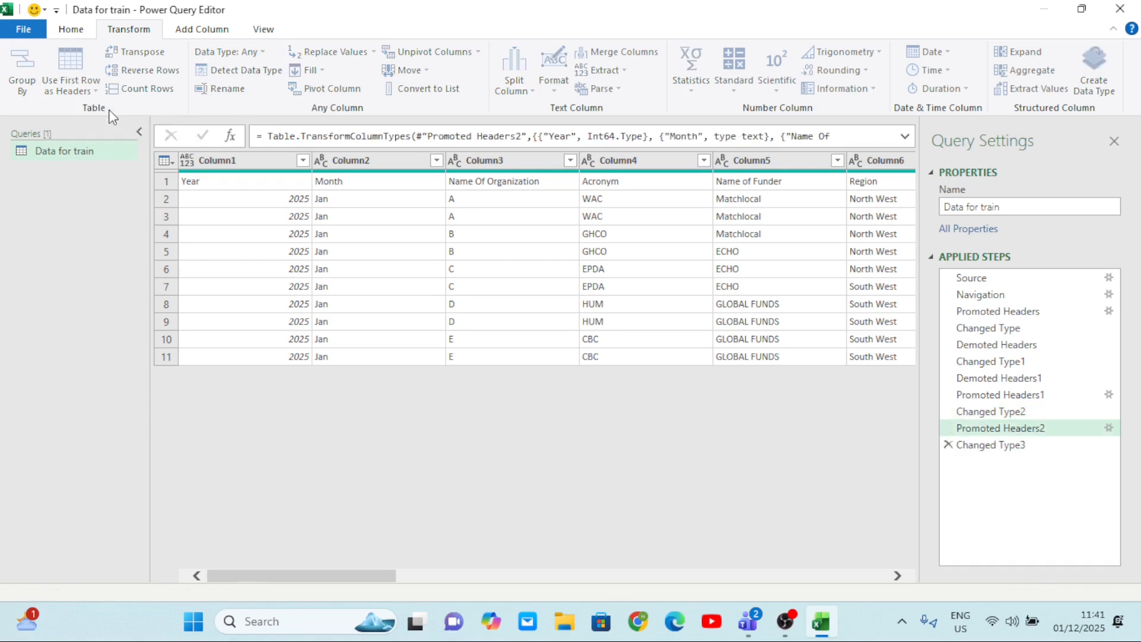
{"action": "scroll", "coordinate": [538, 242], "scroll_direction": "right", "scroll_amount": 10}
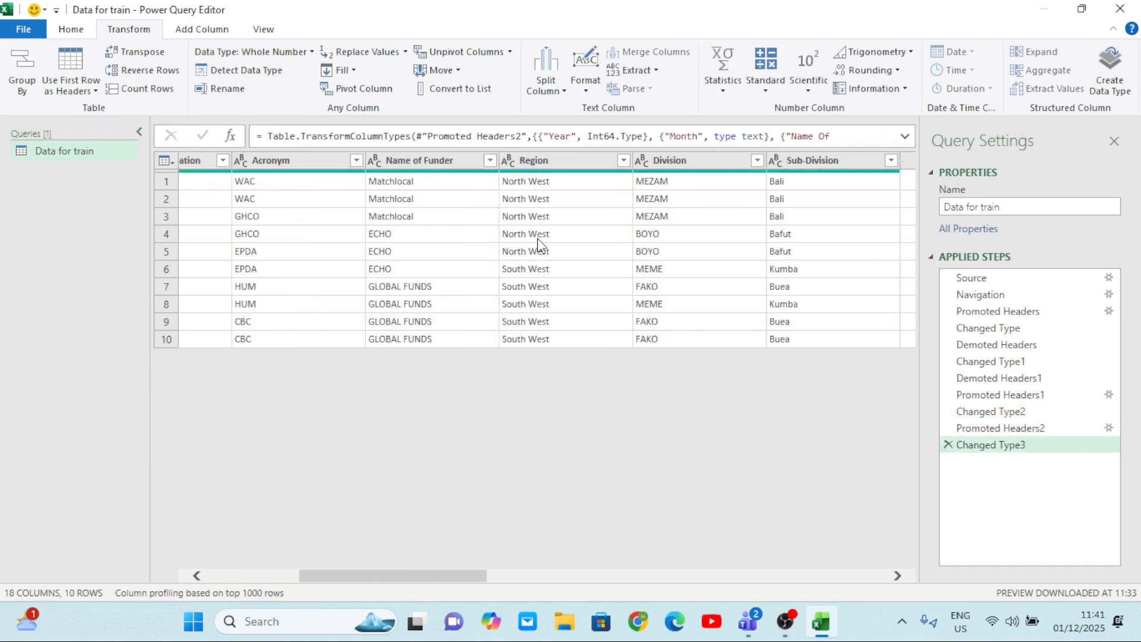
{"action": "scroll", "coordinate": [538, 243], "scroll_direction": "right", "scroll_amount": 8}
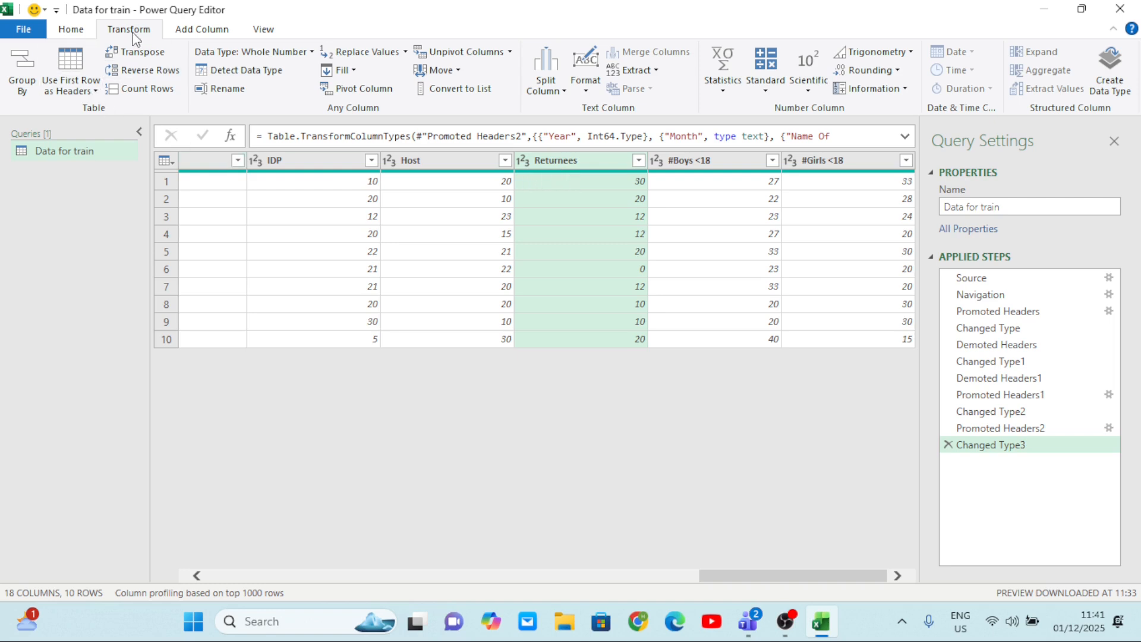
Examine the query's columns and their data types from Year through Objective, Sector and IDP to Returnees and #Girls <18.
{"action": "scroll", "coordinate": [374, 260], "scroll_direction": "left", "scroll_amount": 5}
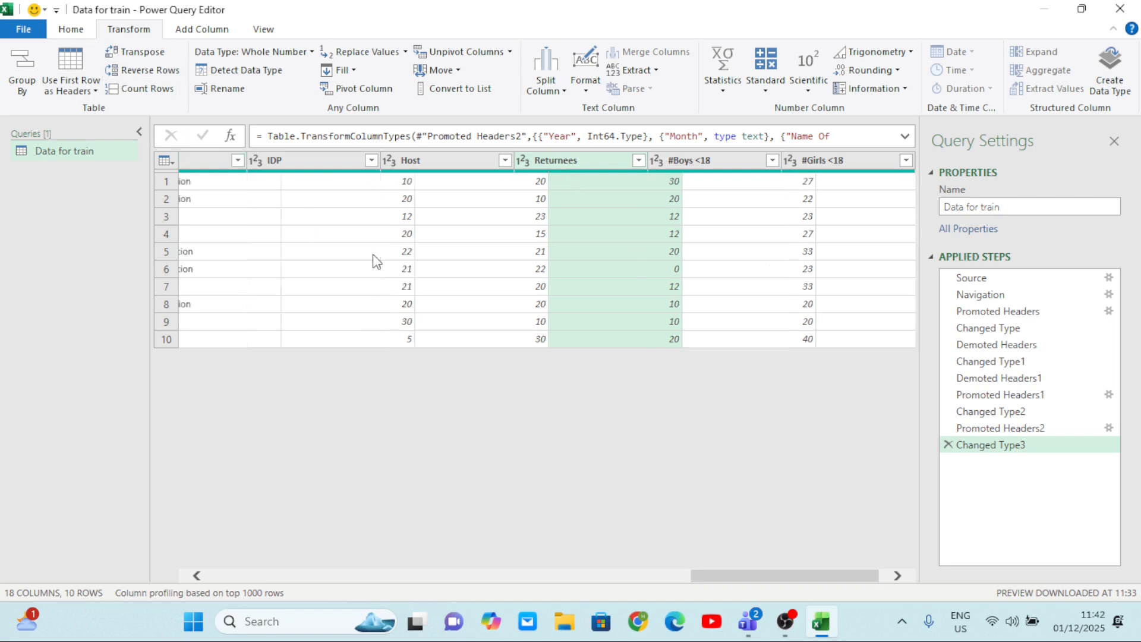
{"action": "scroll", "coordinate": [374, 260], "scroll_direction": "right", "scroll_amount": 5}
{"action": "scroll", "coordinate": [375, 260], "scroll_direction": "left", "scroll_amount": 10}
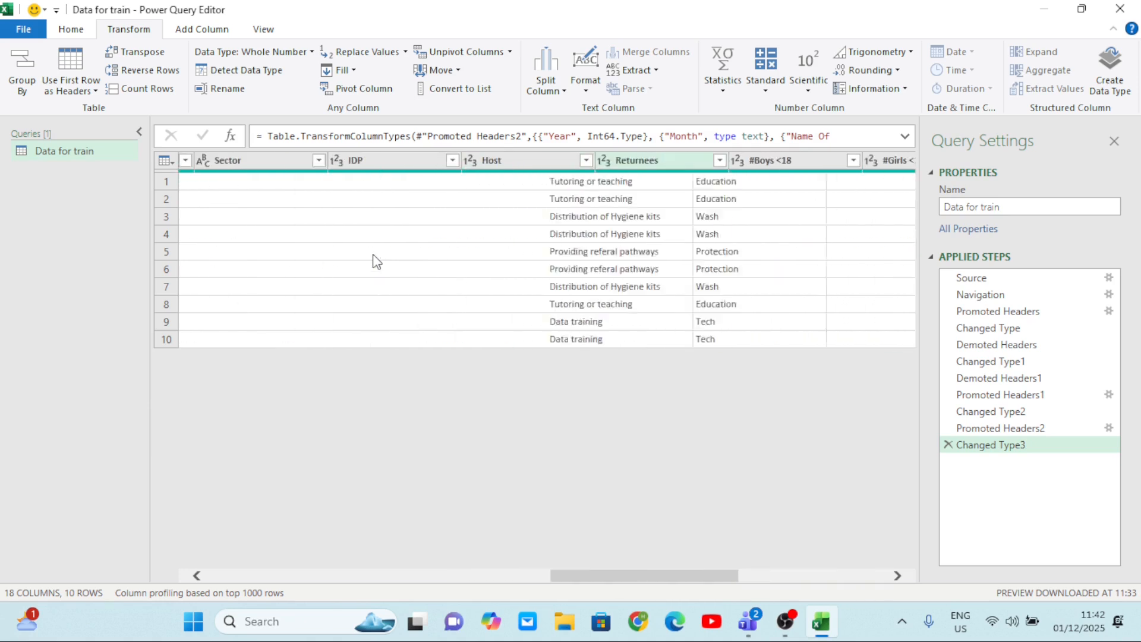
{"action": "scroll", "coordinate": [376, 260], "scroll_direction": "left", "scroll_amount": 1}
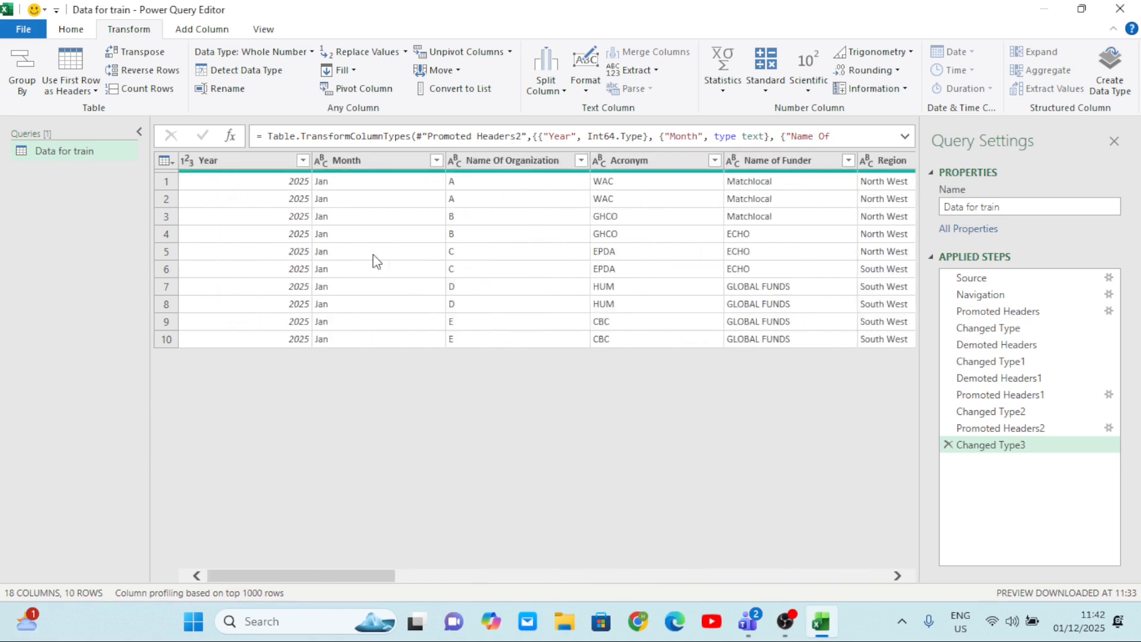
{"action": "scroll", "coordinate": [375, 260], "scroll_direction": "right", "scroll_amount": 10}
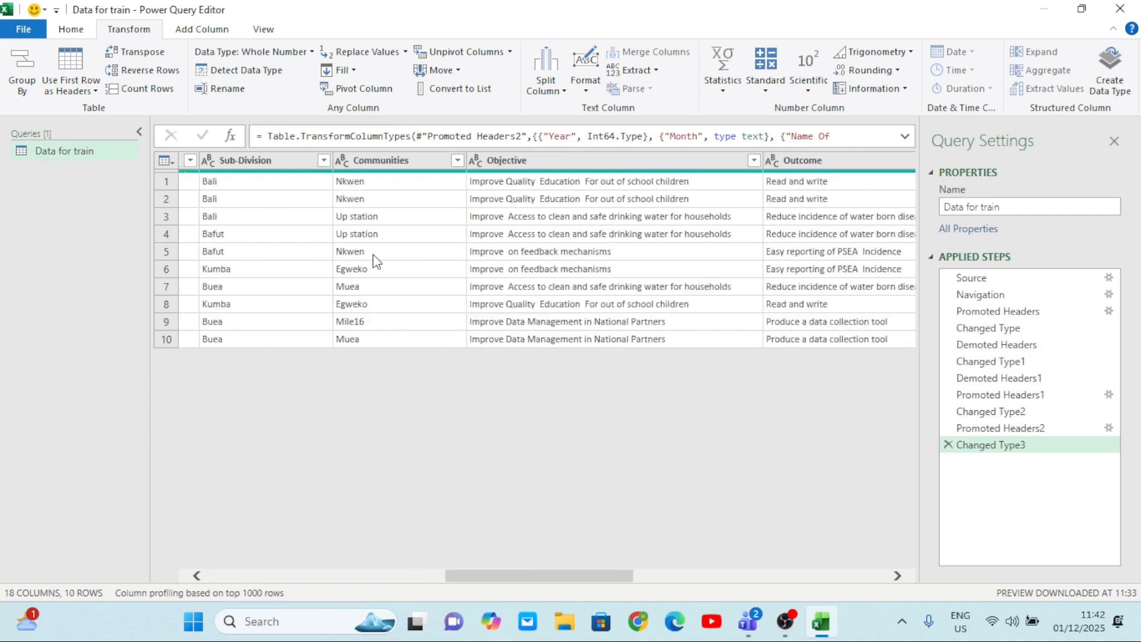
{"action": "scroll", "coordinate": [376, 260], "scroll_direction": "right", "scroll_amount": 3}
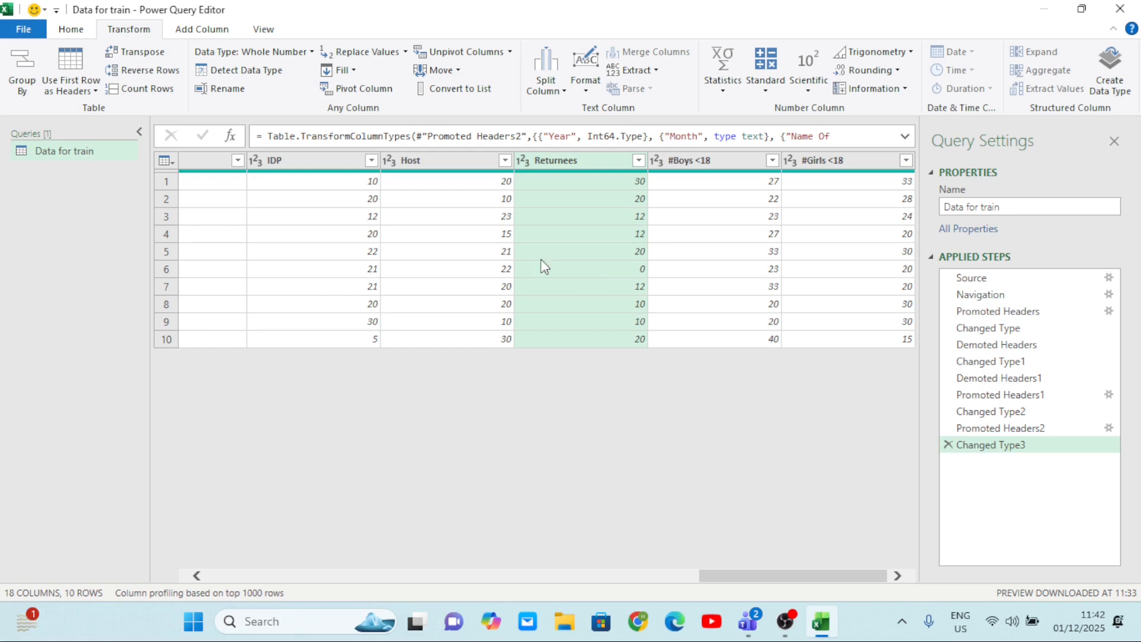
{"action": "scroll", "coordinate": [483, 244], "scroll_direction": "left", "scroll_amount": 5}
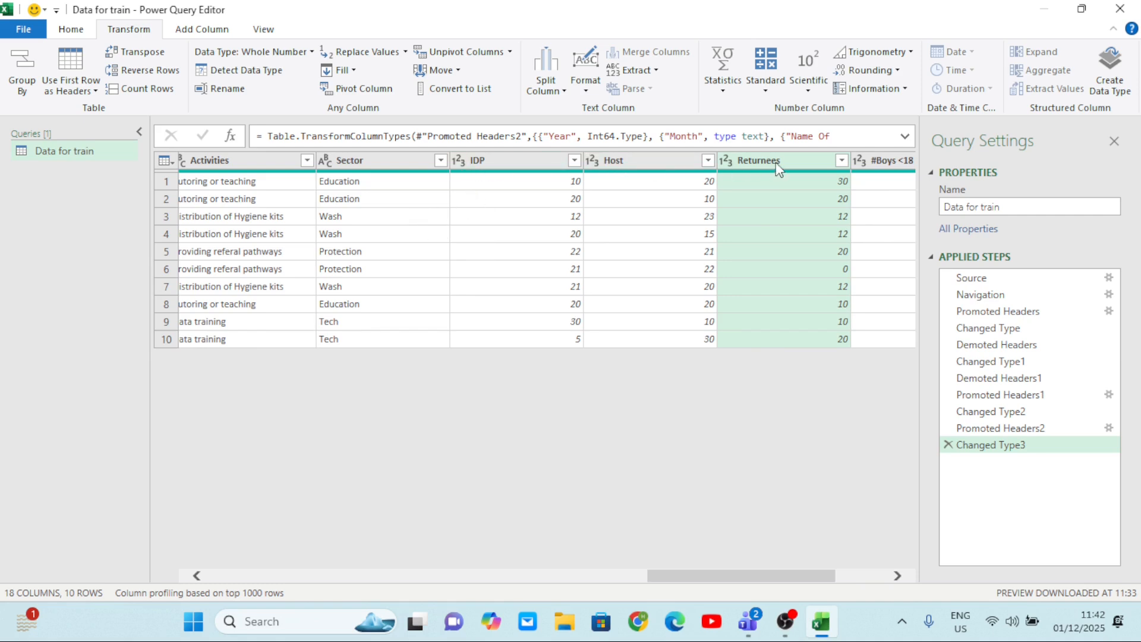
{"action": "scroll", "coordinate": [721, 220], "scroll_direction": "right", "scroll_amount": 3}
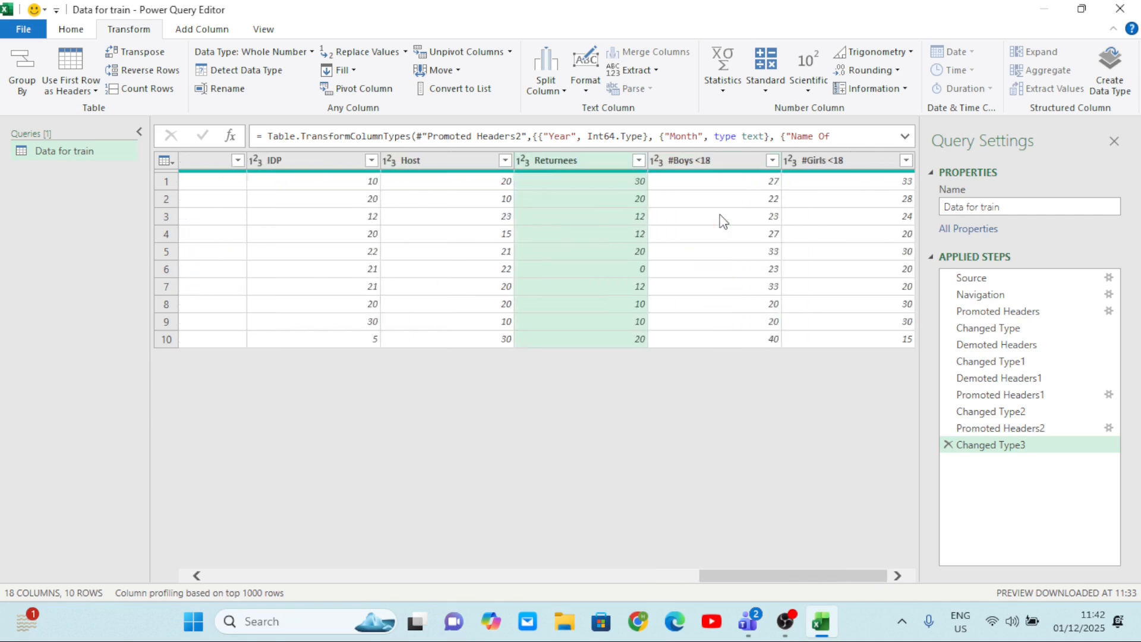
{"action": "scroll", "coordinate": [722, 221], "scroll_direction": "left", "scroll_amount": 2}
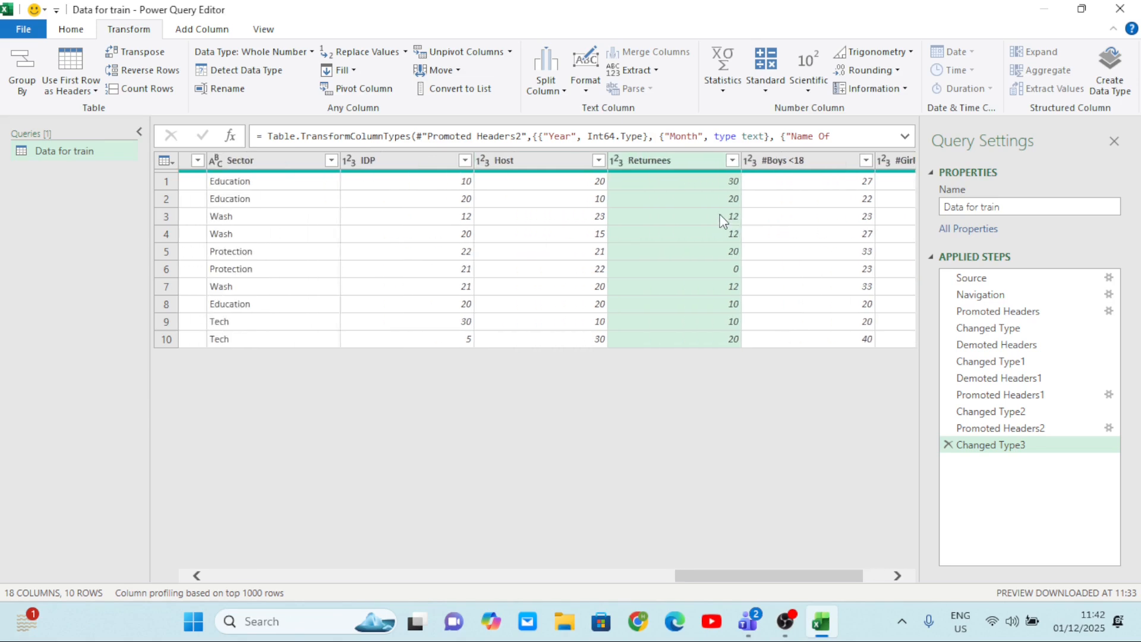
{"action": "scroll", "coordinate": [704, 209], "scroll_direction": "right", "scroll_amount": 2}
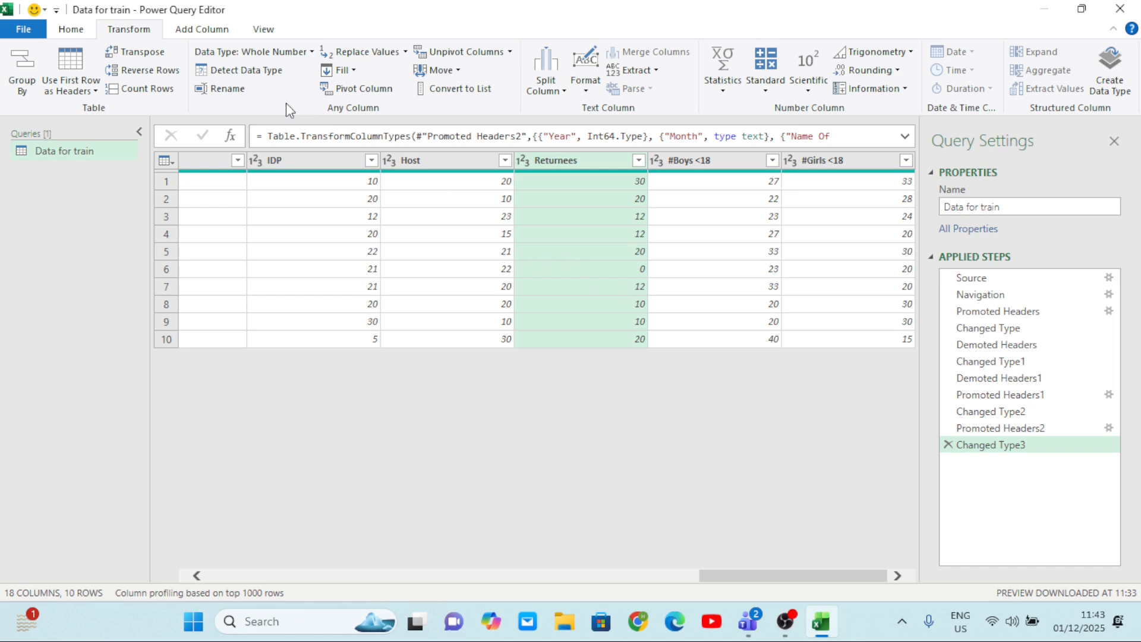
{"action": "left_click", "coordinate": [205, 31]}
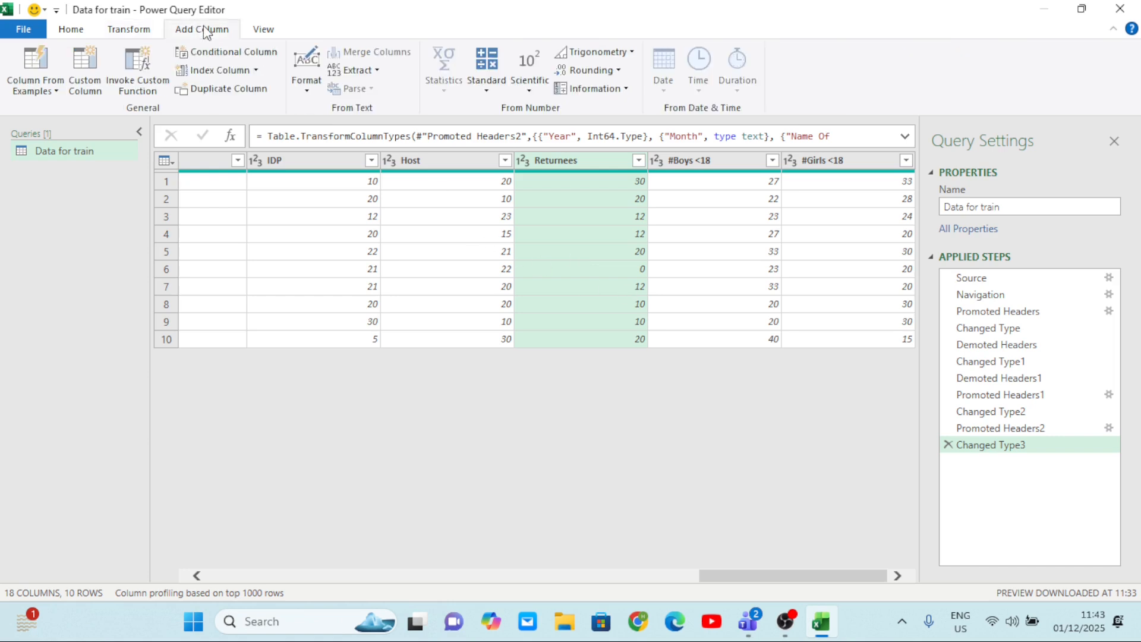
{"action": "left_click", "coordinate": [131, 31]}
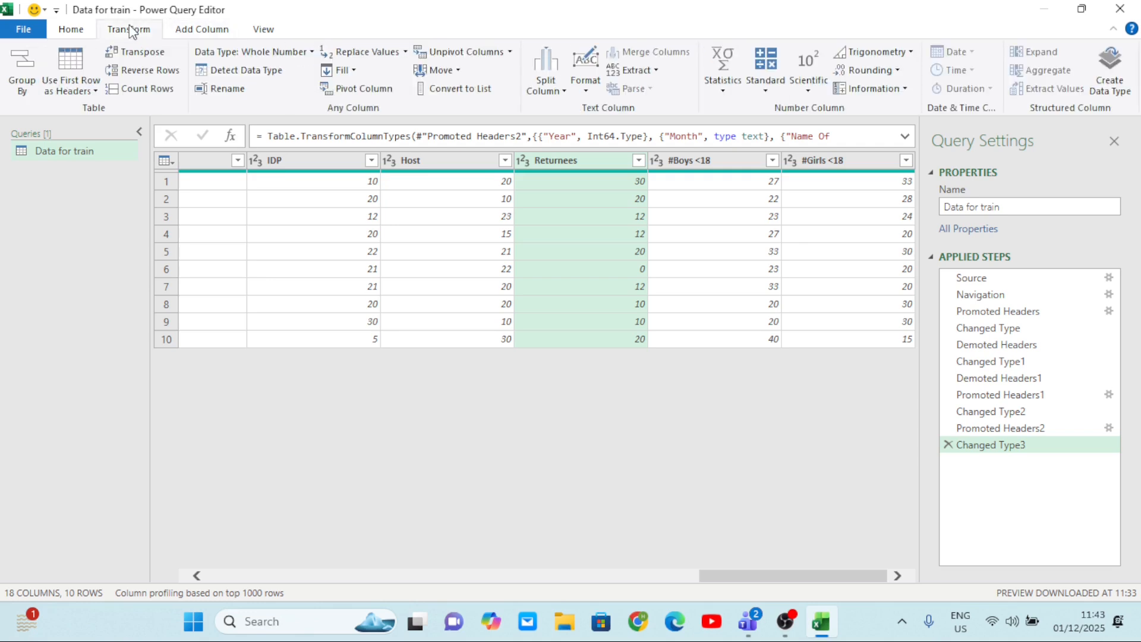
{"action": "left_click", "coordinate": [405, 231]}
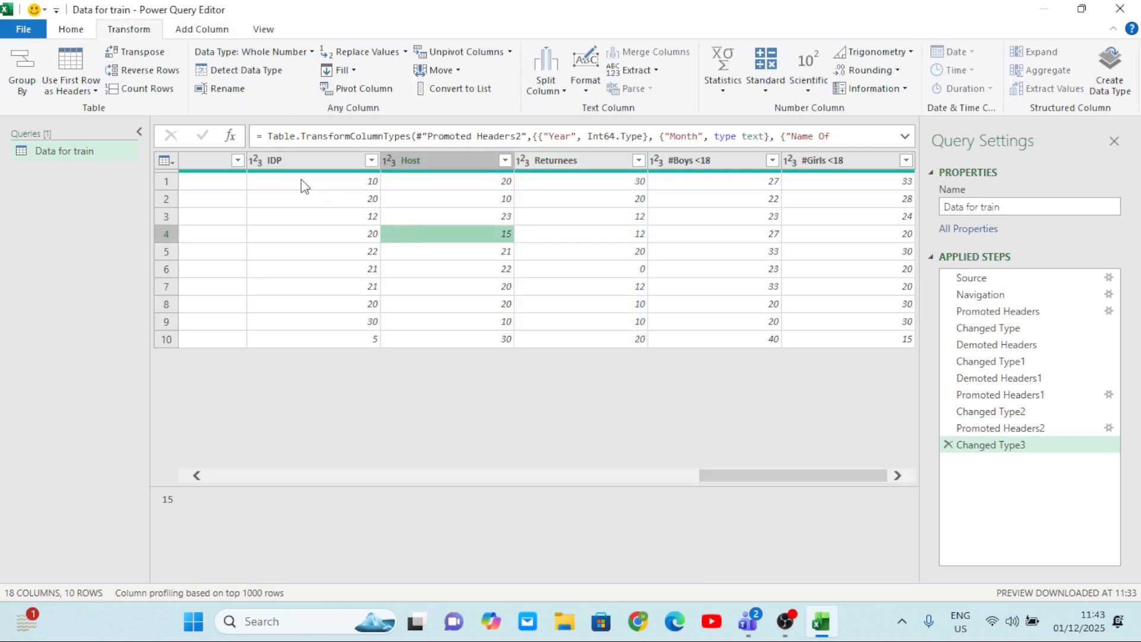
{"action": "scroll", "coordinate": [301, 179], "scroll_direction": "left", "scroll_amount": 10}
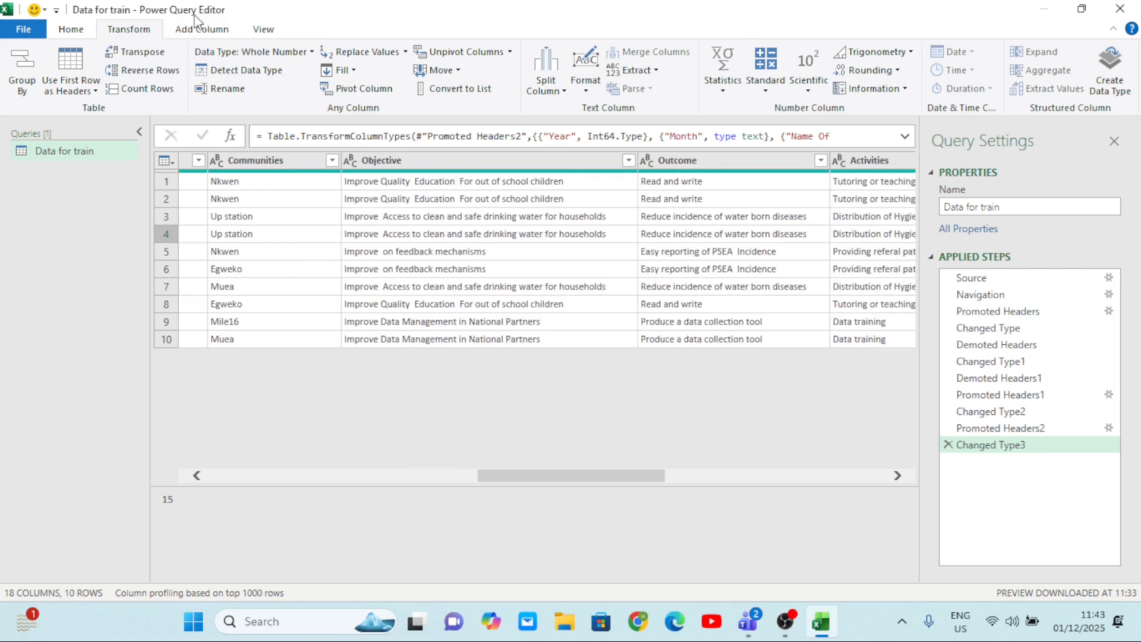
{"action": "left_click", "coordinate": [220, 31]}
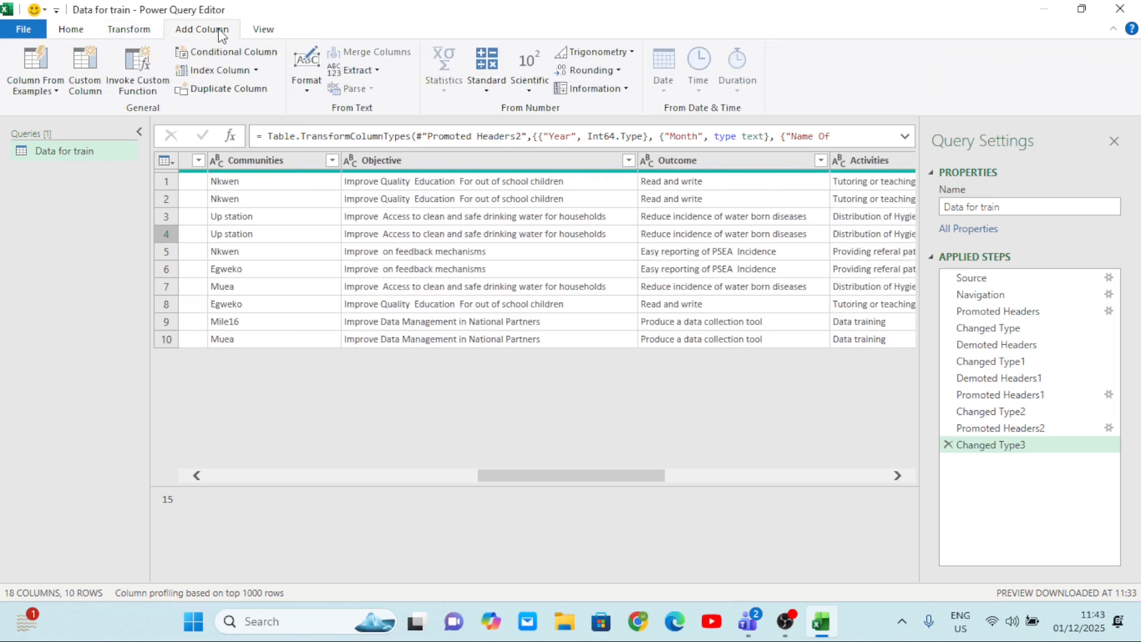
{"action": "left_click", "coordinate": [72, 30]}
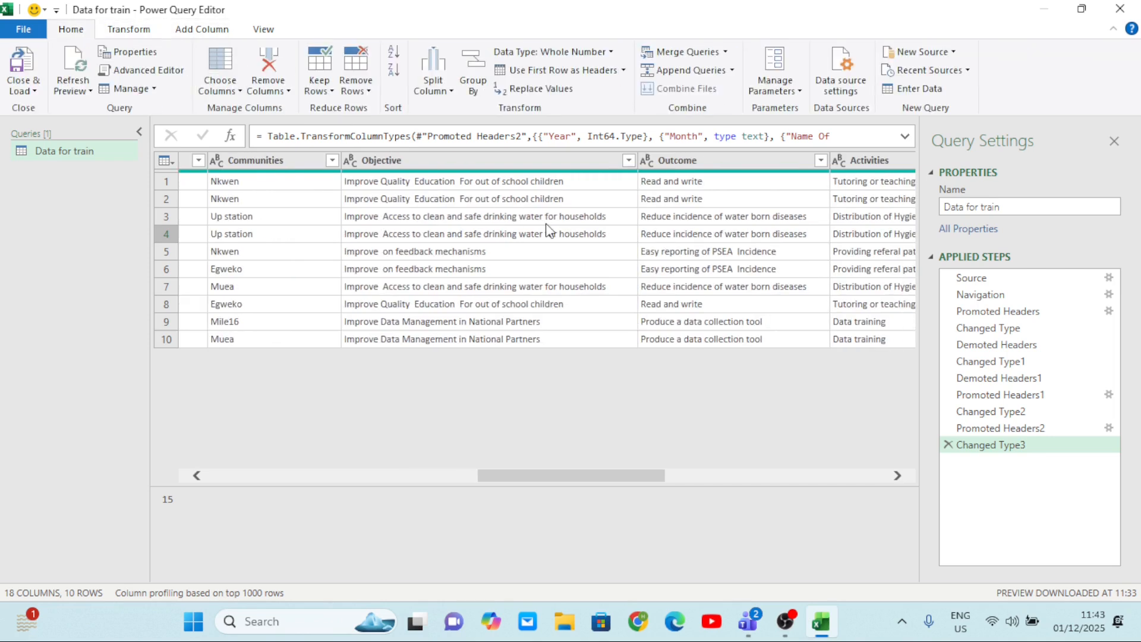
{"action": "scroll", "coordinate": [547, 232], "scroll_direction": "left", "scroll_amount": 10}
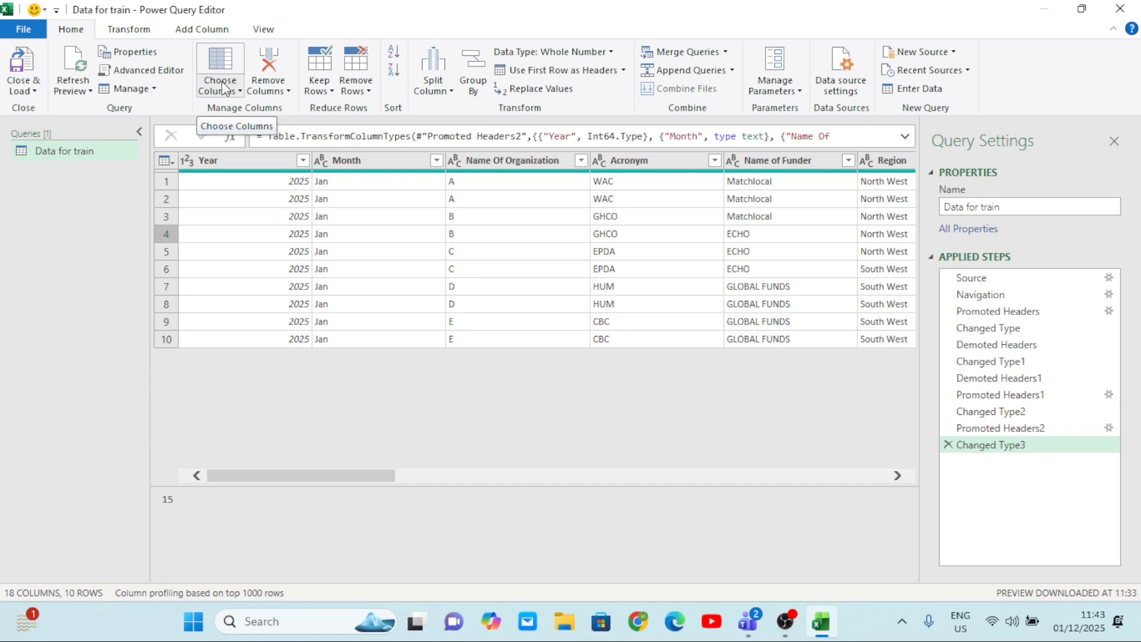
{"action": "scroll", "coordinate": [373, 231], "scroll_direction": "left", "scroll_amount": 2}
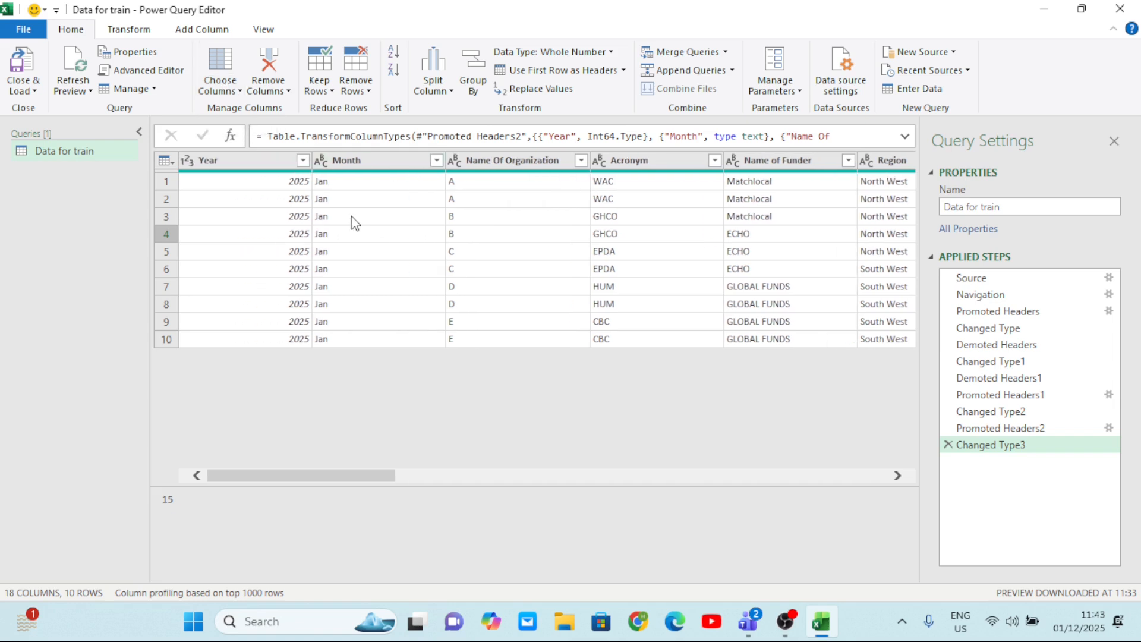
Remove the Year column from the query, and delete the applied step for that removal to restore the column.
{"action": "left_click", "coordinate": [236, 166]}
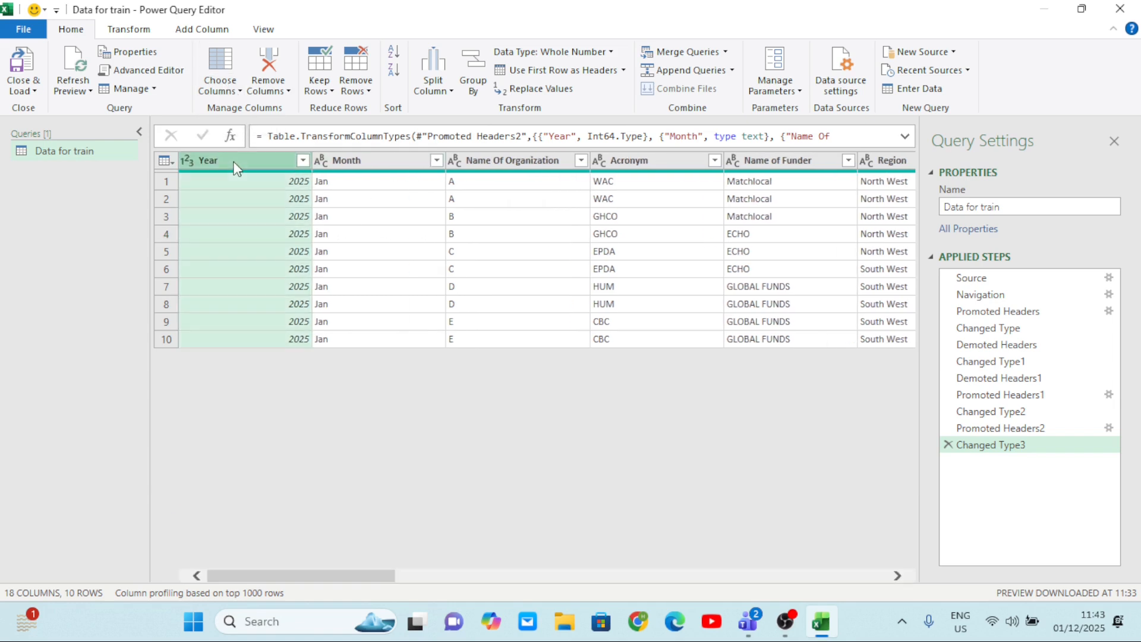
{"action": "left_click", "coordinate": [289, 92]}
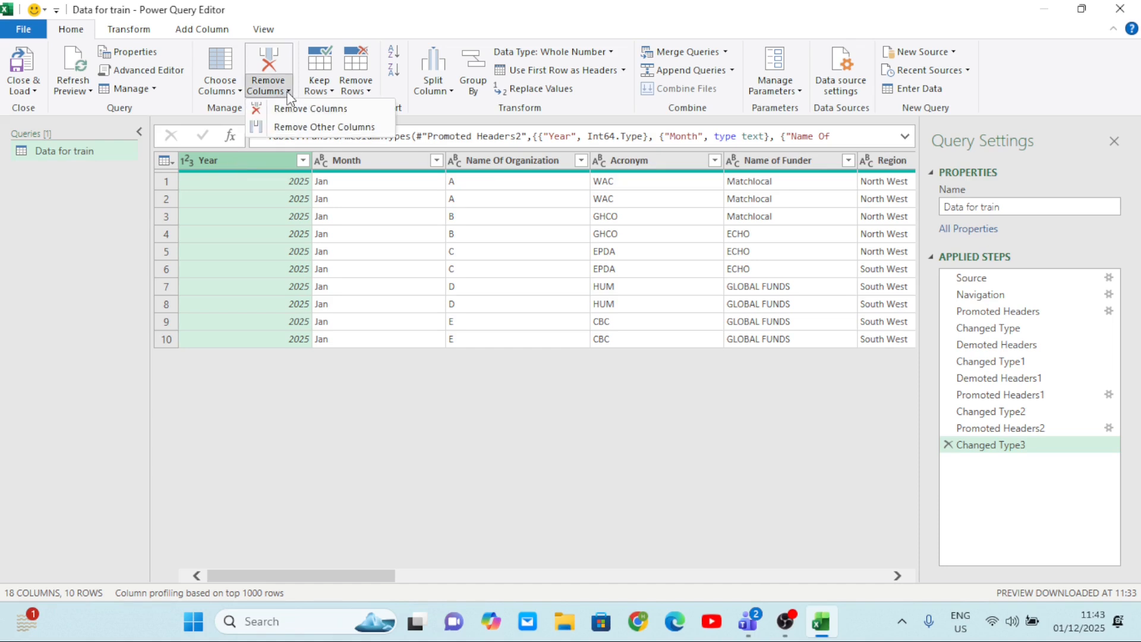
{"action": "left_click", "coordinate": [324, 113]}
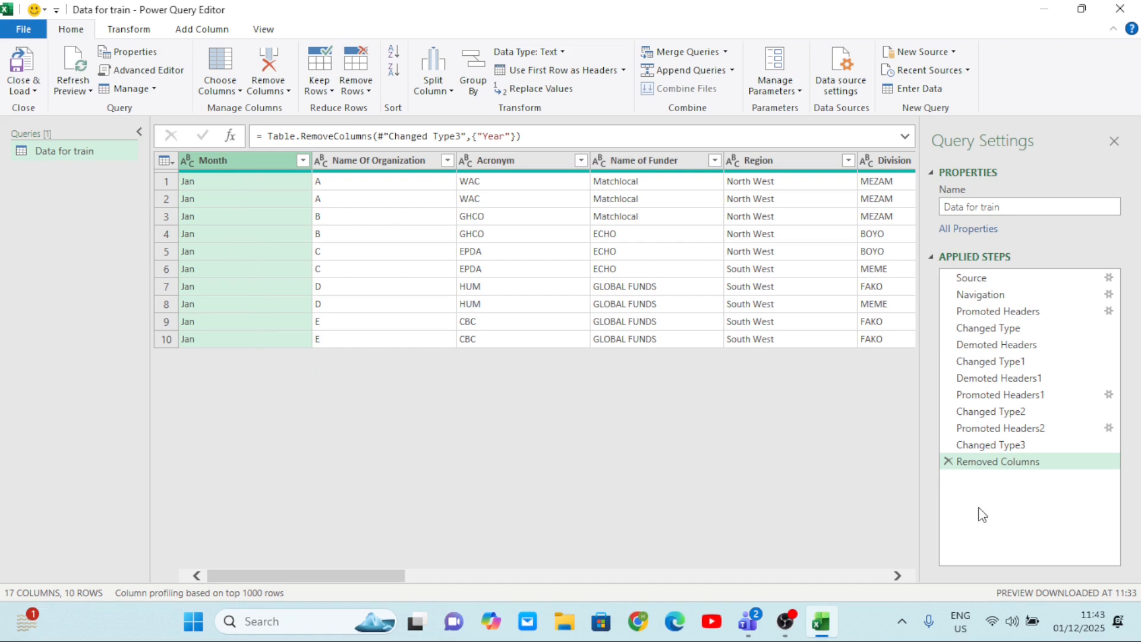
{"action": "left_click", "coordinate": [950, 461]}
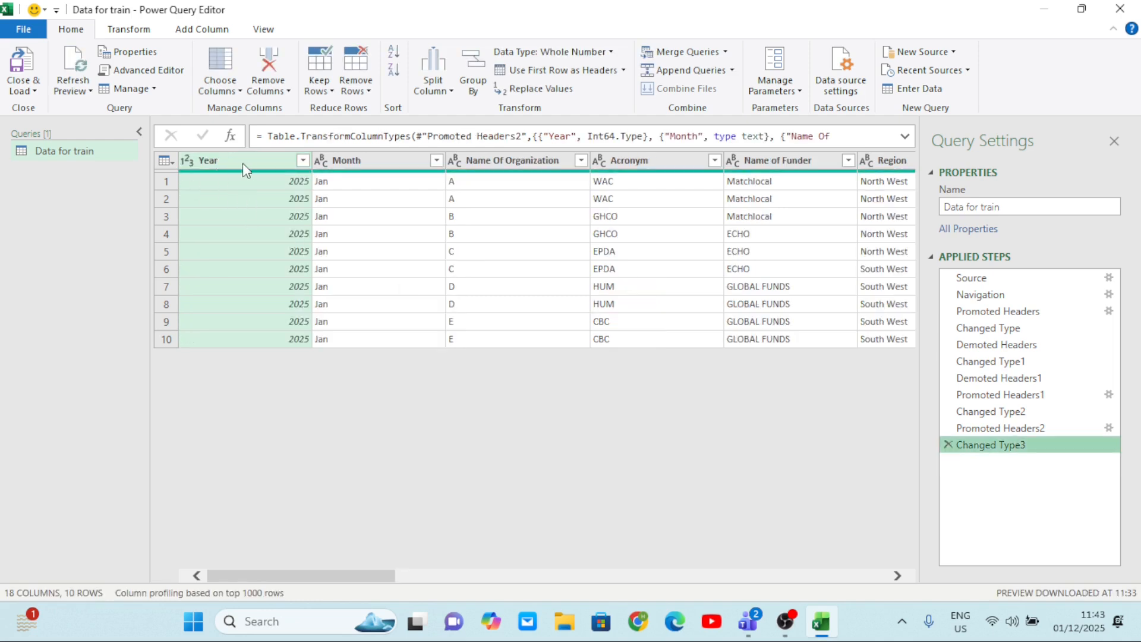
Remove all columns other than Year, and delete the applied step for that removal to restore them.
{"action": "left_click", "coordinate": [235, 162]}
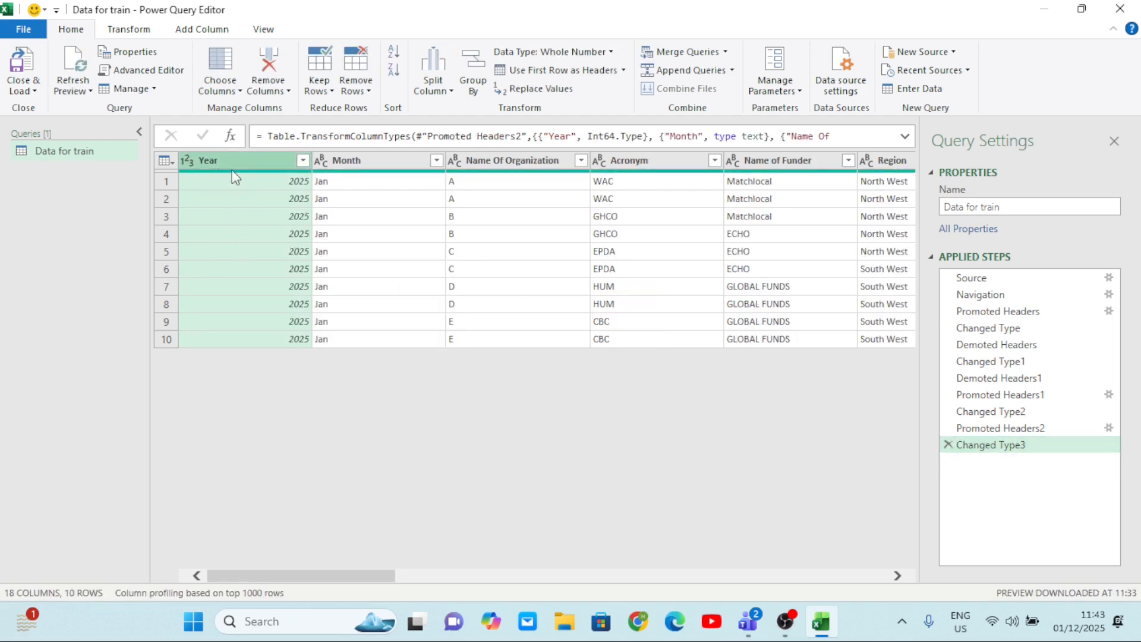
{"action": "left_click", "coordinate": [288, 91]}
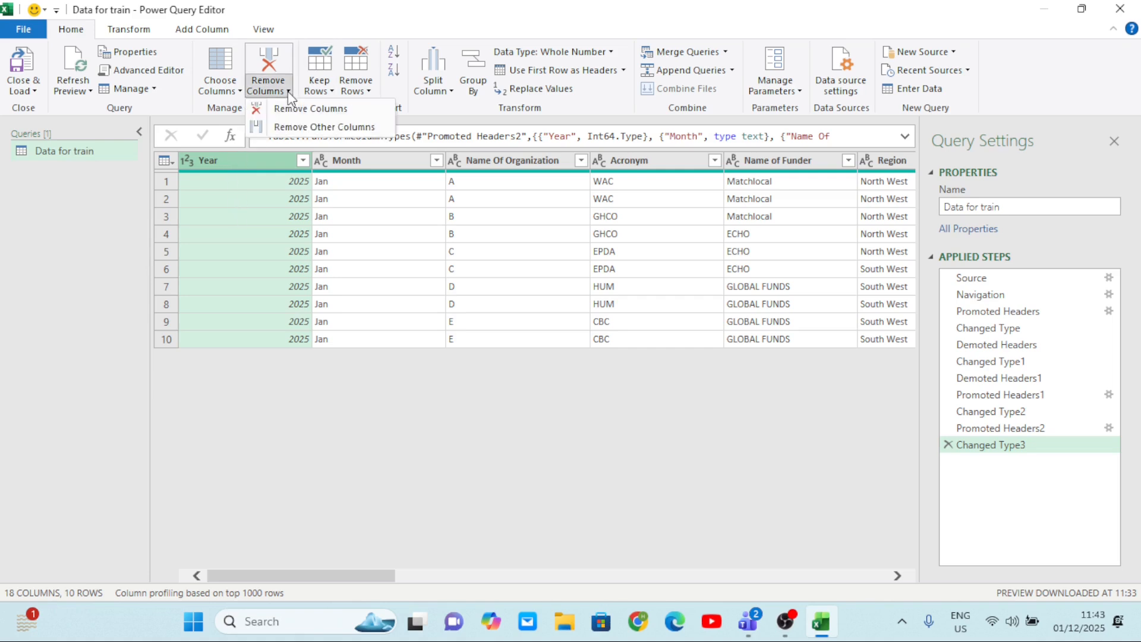
{"action": "left_click", "coordinate": [317, 126]}
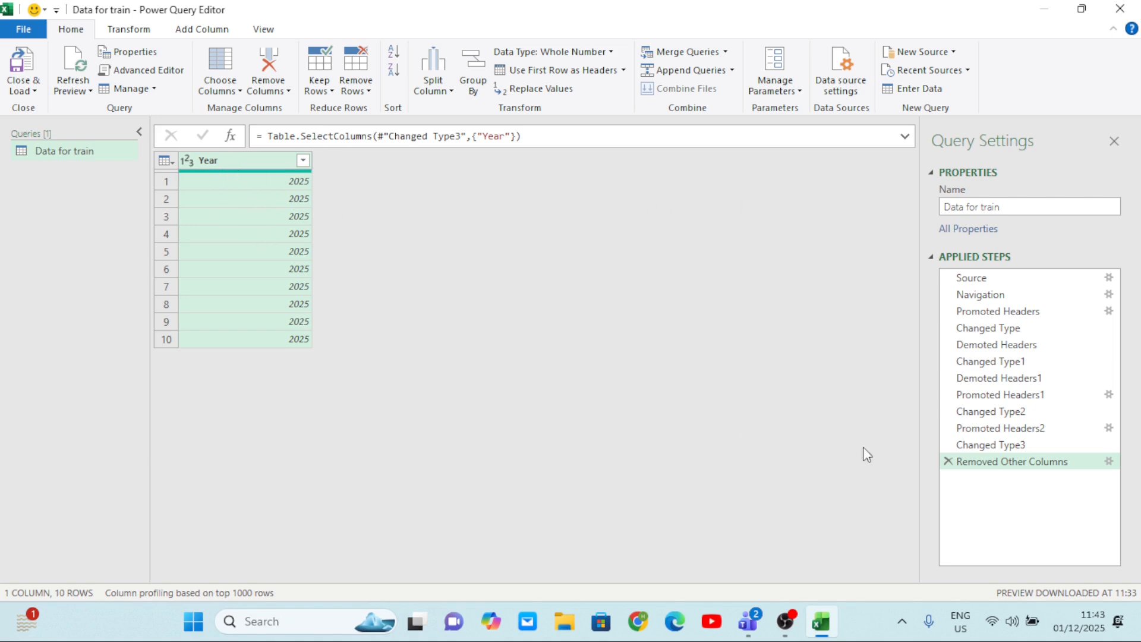
{"action": "left_click", "coordinate": [948, 462]}
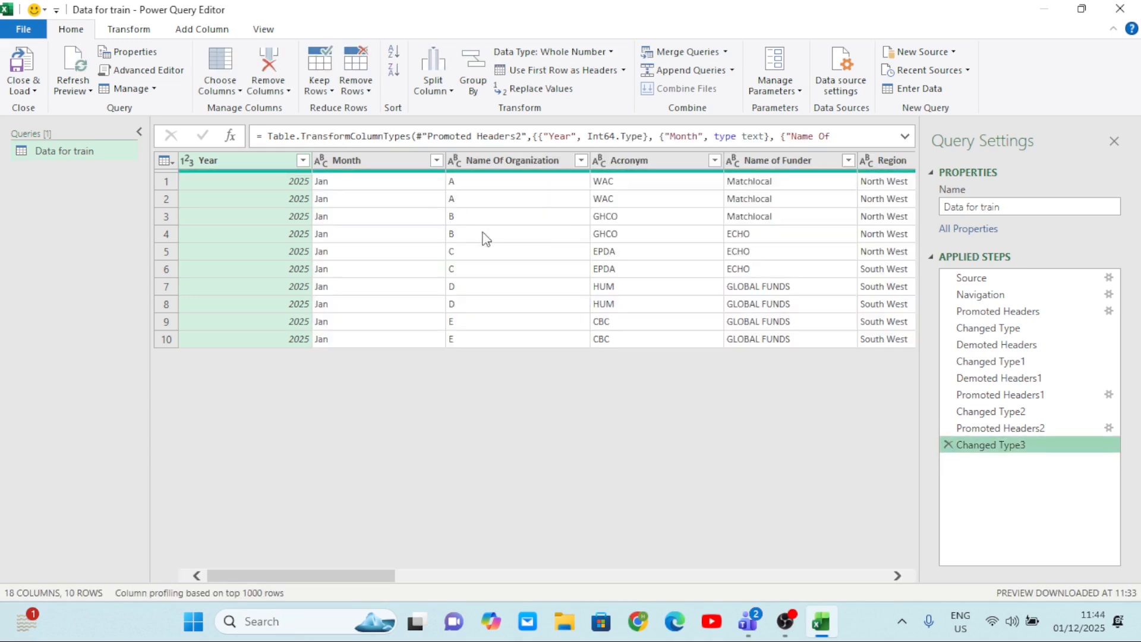
Remove the Year, Month and Name Of Organization columns together, and delete the applied step for that removal.
{"action": "left_click", "coordinate": [261, 163]}
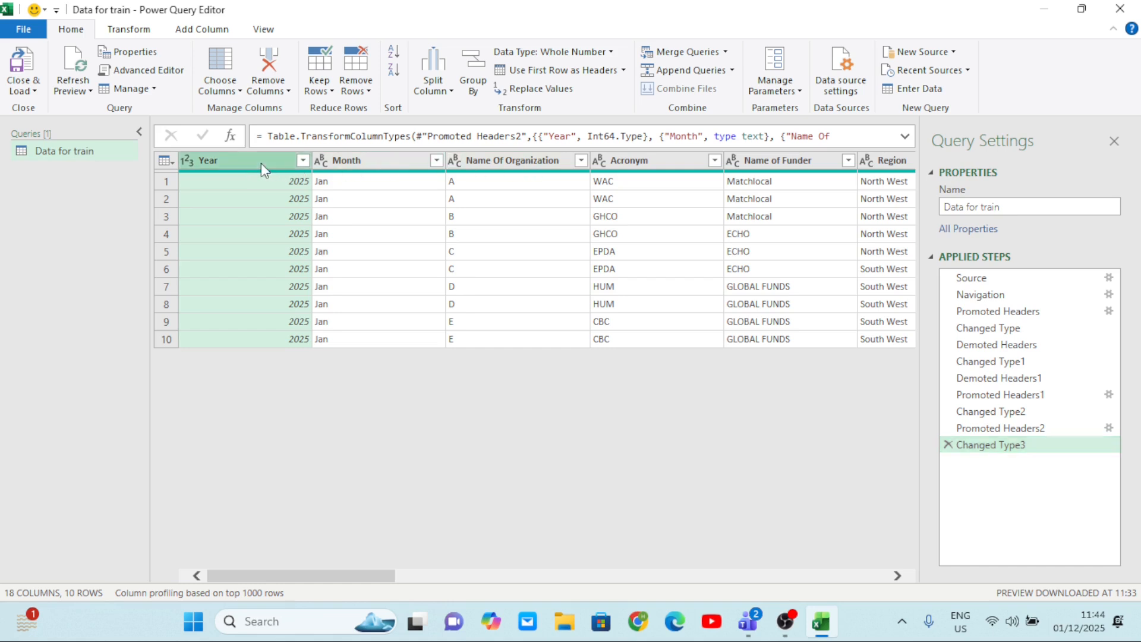
{"action": "left_click", "coordinate": [340, 157], "text": "ctrl"}
{"action": "left_click", "coordinate": [492, 160], "text": "ctrl"}
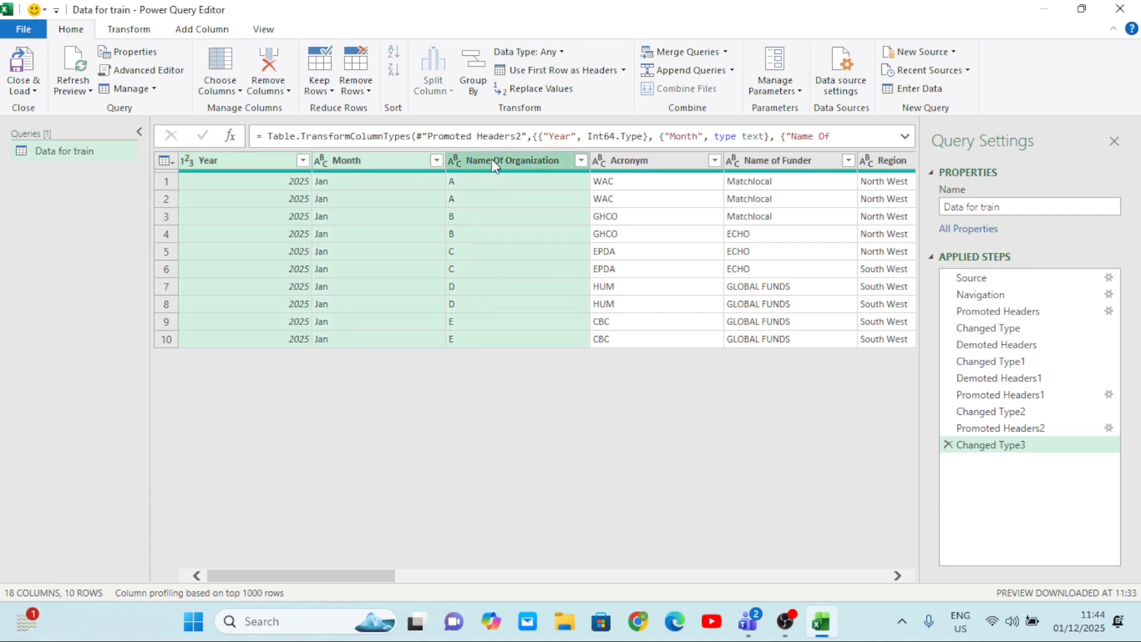
{"action": "left_click", "coordinate": [287, 94]}
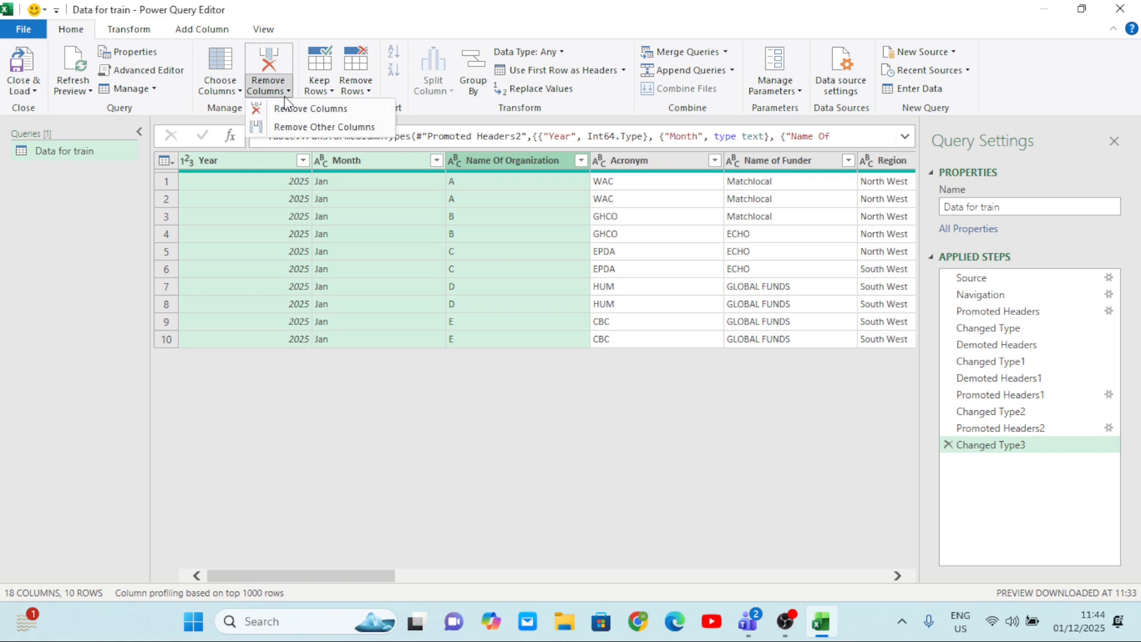
{"action": "left_click", "coordinate": [309, 110]}
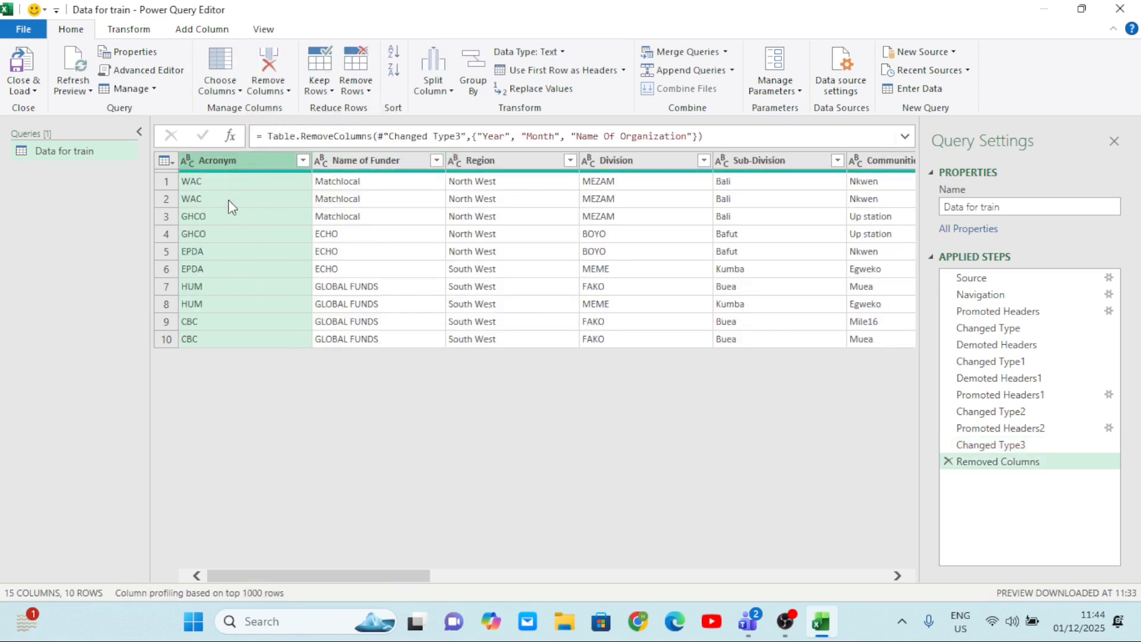
{"action": "left_click", "coordinate": [948, 463]}
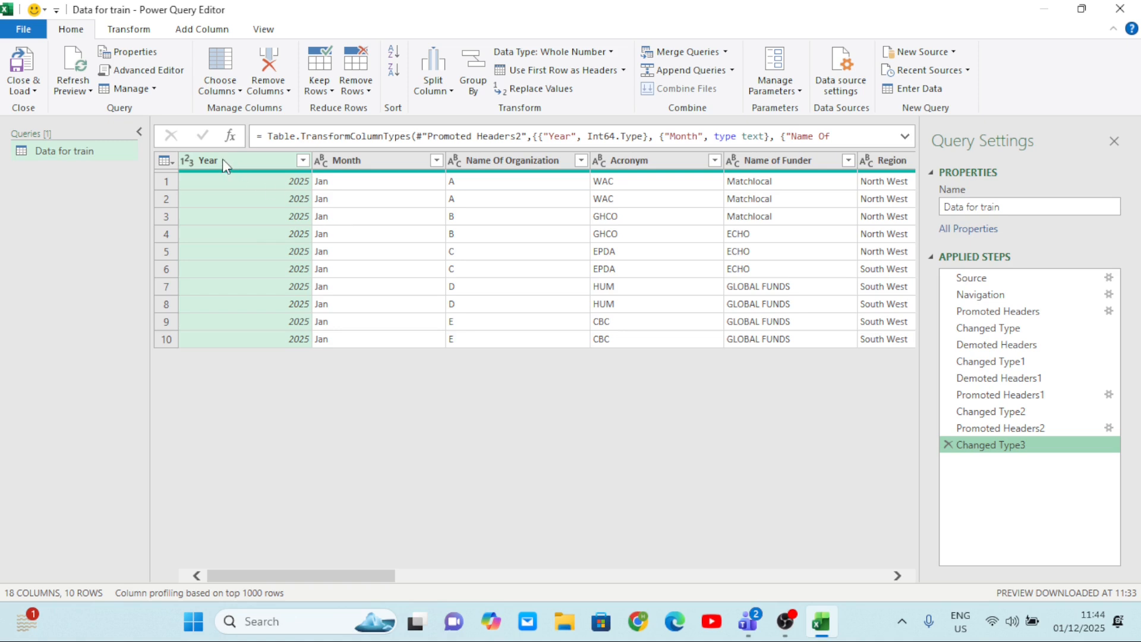
Remove all columns other than Year, Month and Name Of Organization, and delete the applied step for that removal.
{"action": "left_click", "coordinate": [342, 160], "text": "shift"}
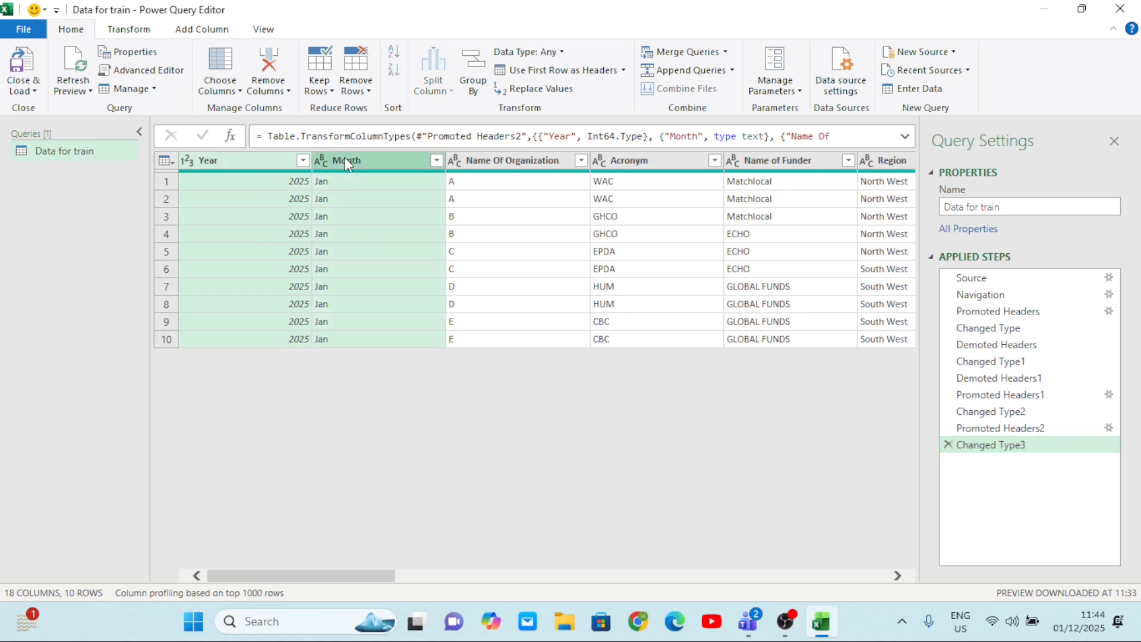
{"action": "left_click", "coordinate": [483, 159], "text": "shift"}
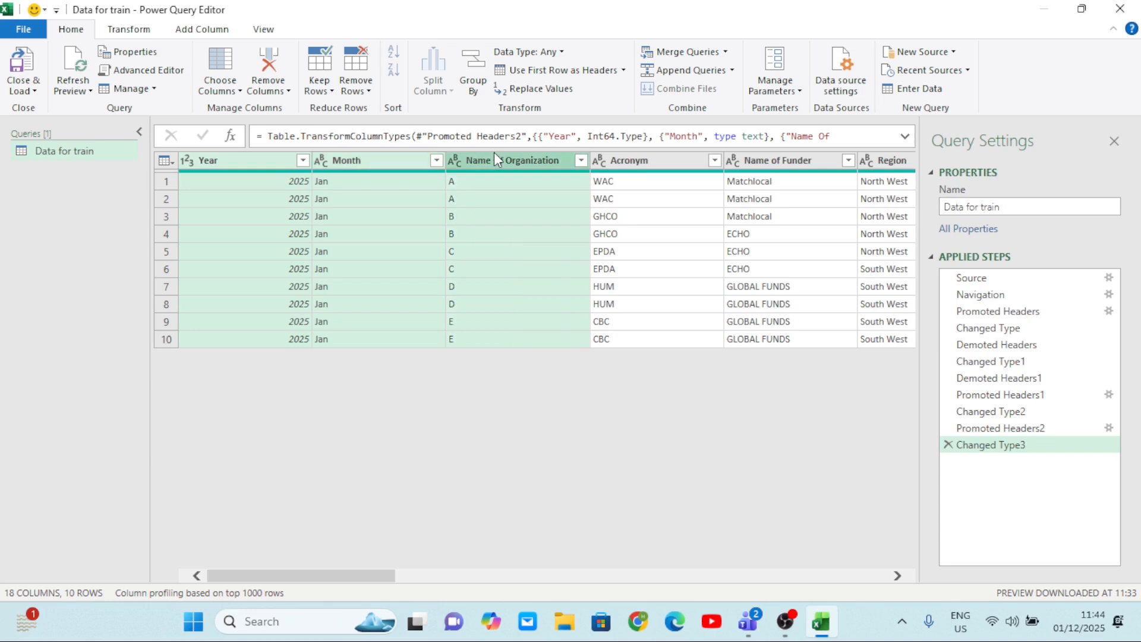
{"action": "left_click", "coordinate": [289, 90]}
{"action": "left_click", "coordinate": [307, 132]}
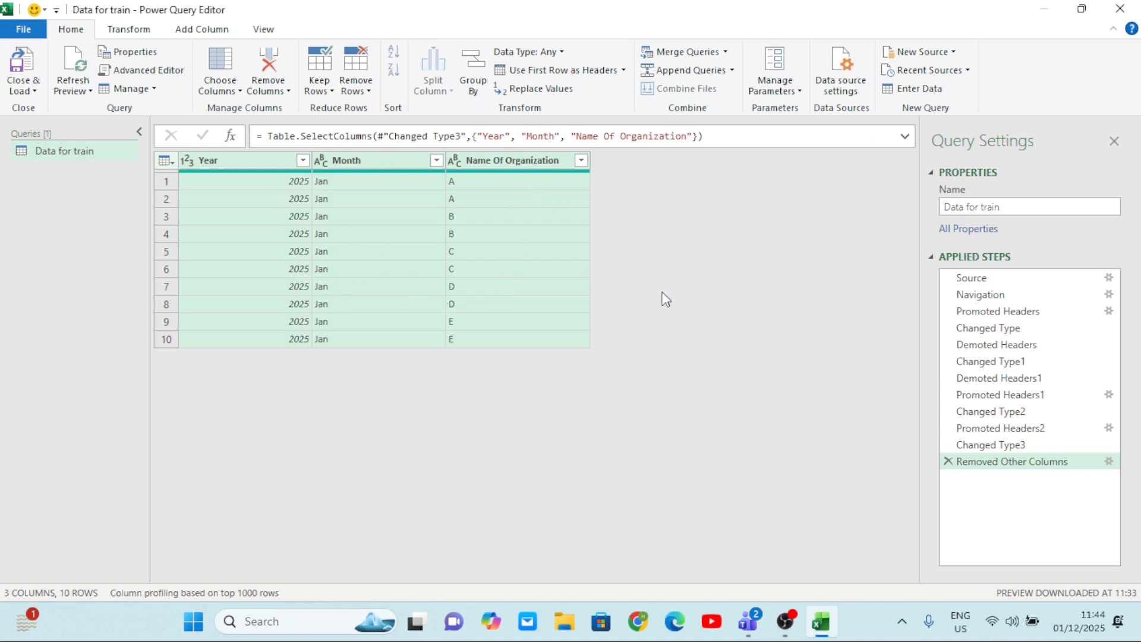
{"action": "left_click", "coordinate": [948, 462]}
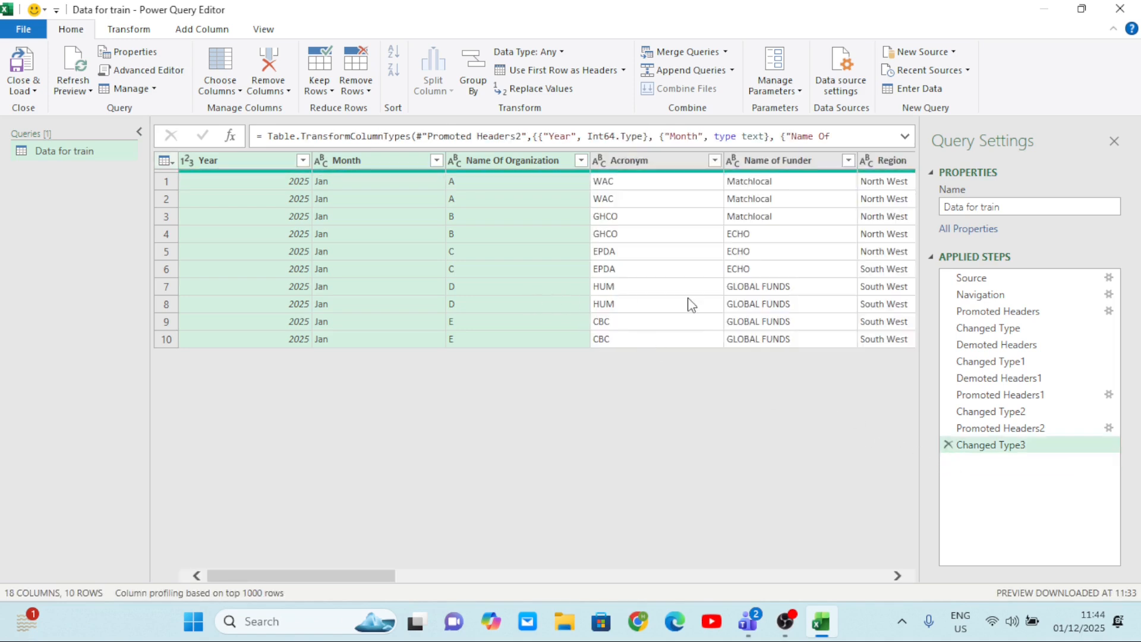
{"action": "scroll", "coordinate": [687, 297], "scroll_direction": "right", "scroll_amount": 5}
{"action": "scroll", "coordinate": [688, 297], "scroll_direction": "left", "scroll_amount": 5}
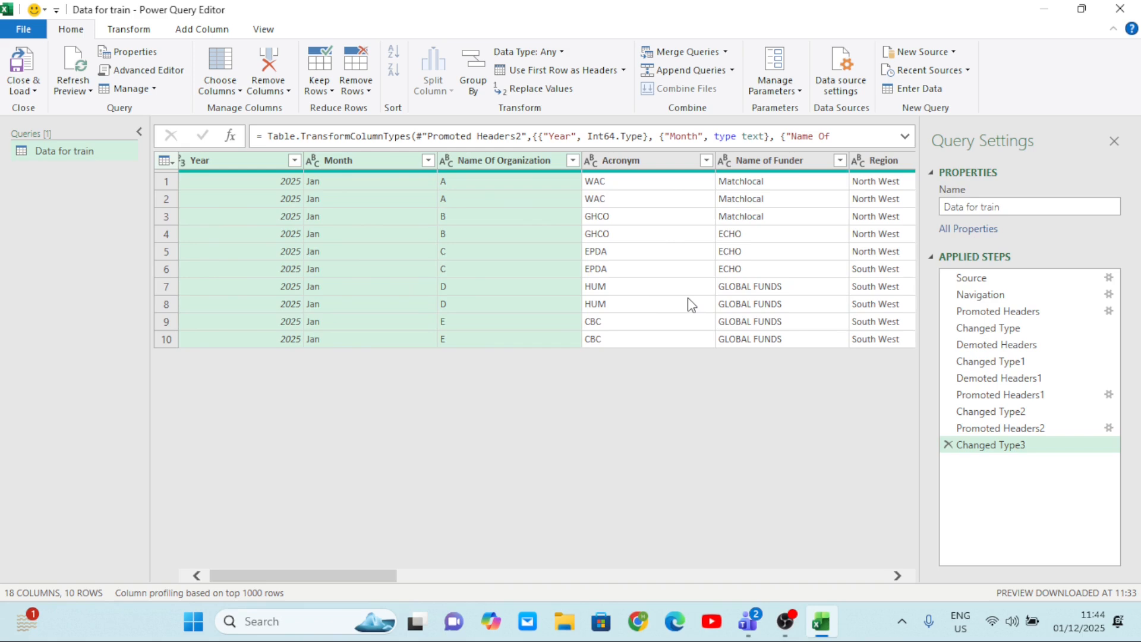
{"action": "scroll", "coordinate": [691, 304], "scroll_direction": "right", "scroll_amount": 3}
{"action": "scroll", "coordinate": [662, 298], "scroll_direction": "left", "scroll_amount": 4}
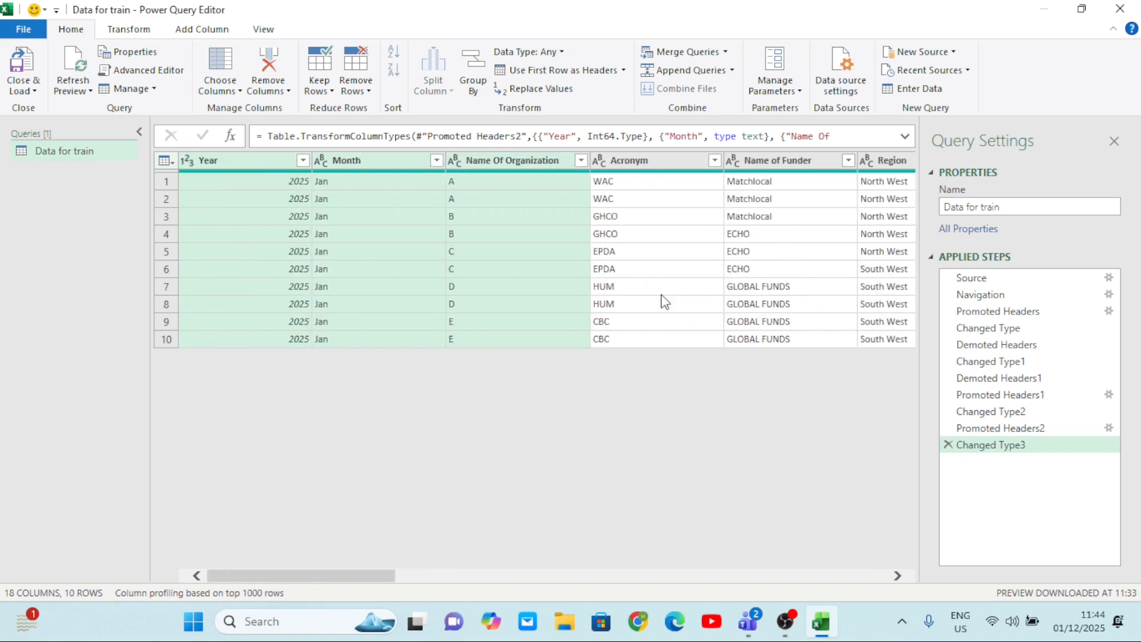
Choose only the Month and IDP columns to keep, and delete the applied step for that selection.
{"action": "left_click", "coordinate": [234, 88]}
{"action": "left_click", "coordinate": [260, 110]}
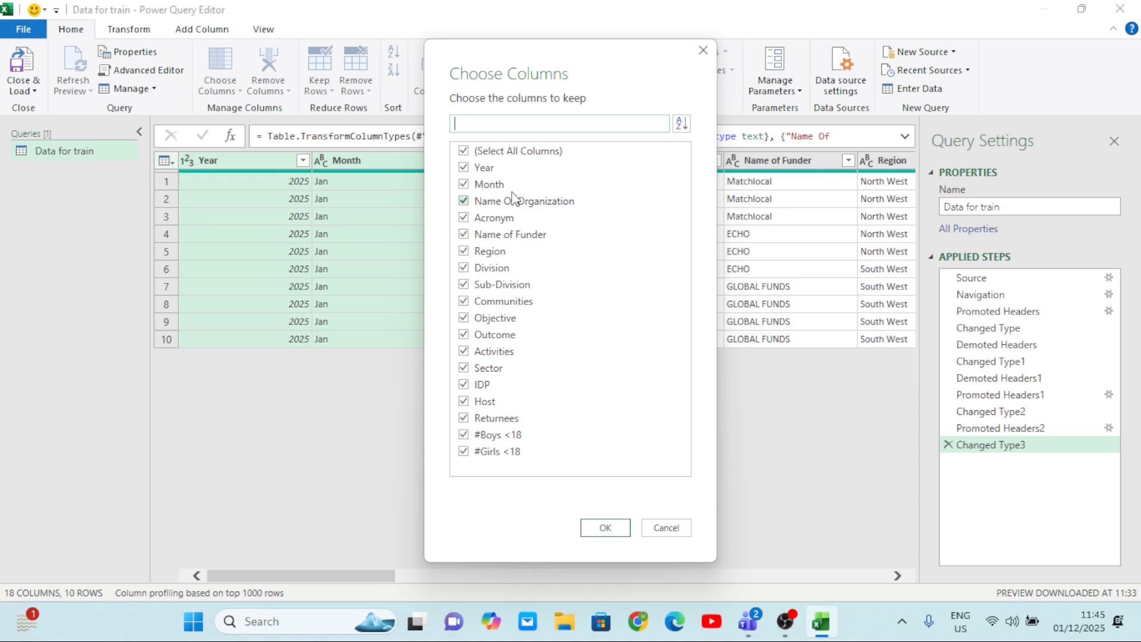
{"action": "left_click", "coordinate": [464, 152]}
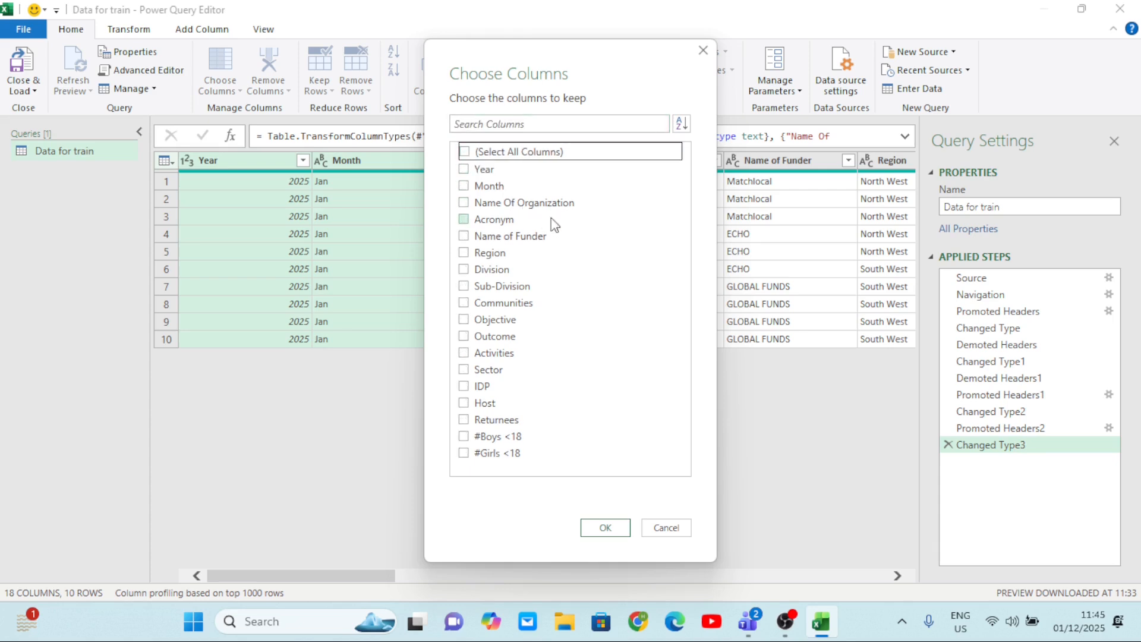
{"action": "left_click", "coordinate": [465, 186]}
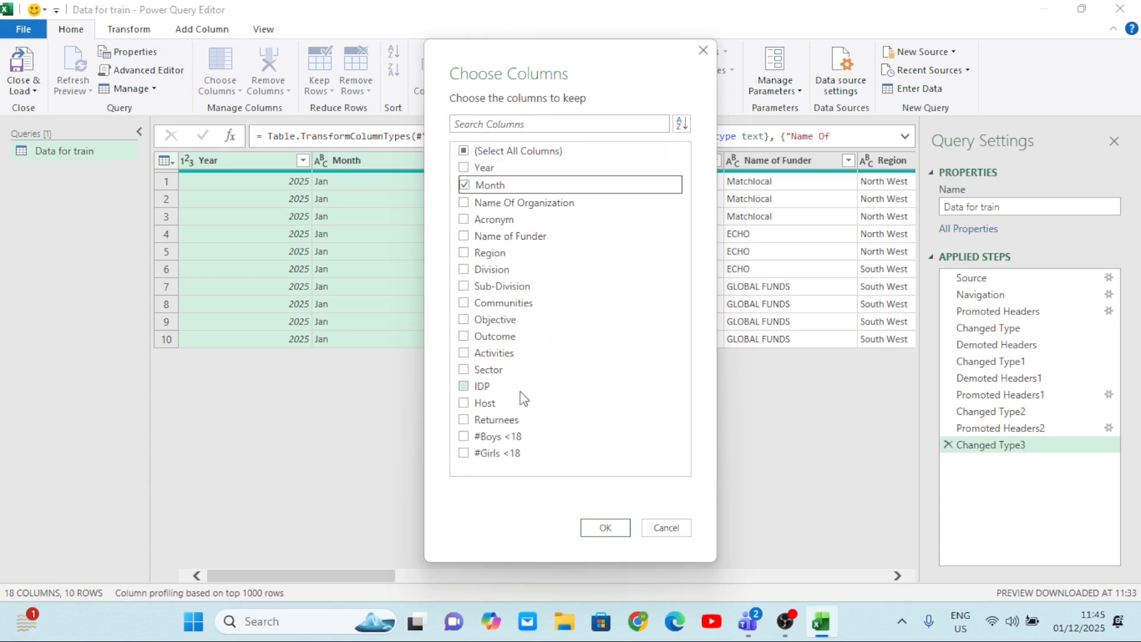
{"action": "left_click", "coordinate": [464, 386]}
{"action": "left_click", "coordinate": [598, 526]}
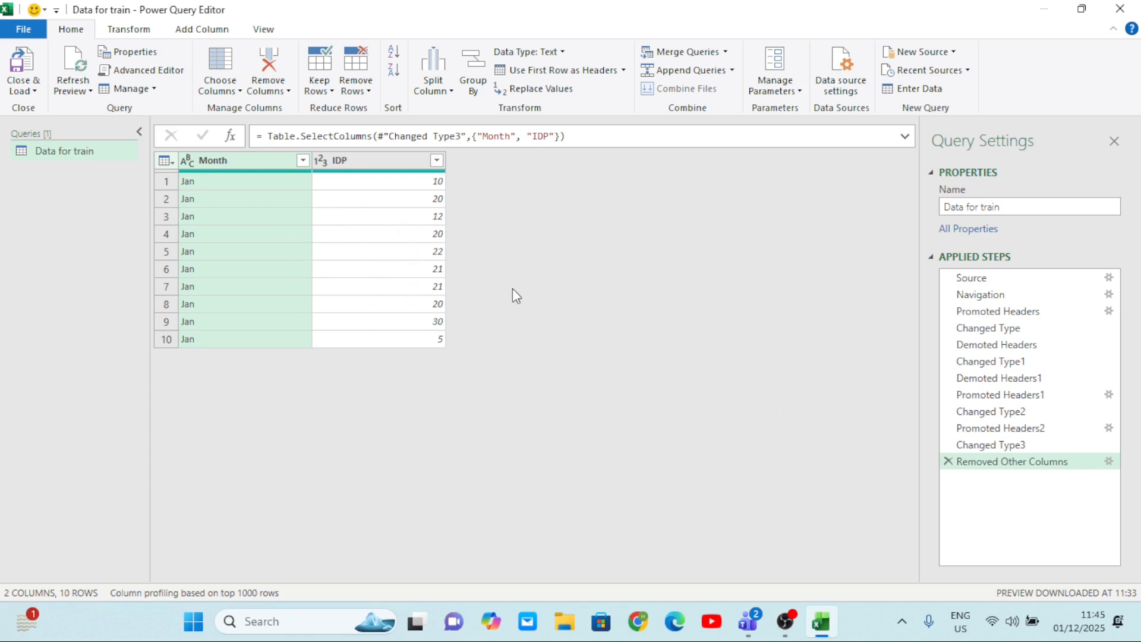
{"action": "left_click", "coordinate": [949, 461]}
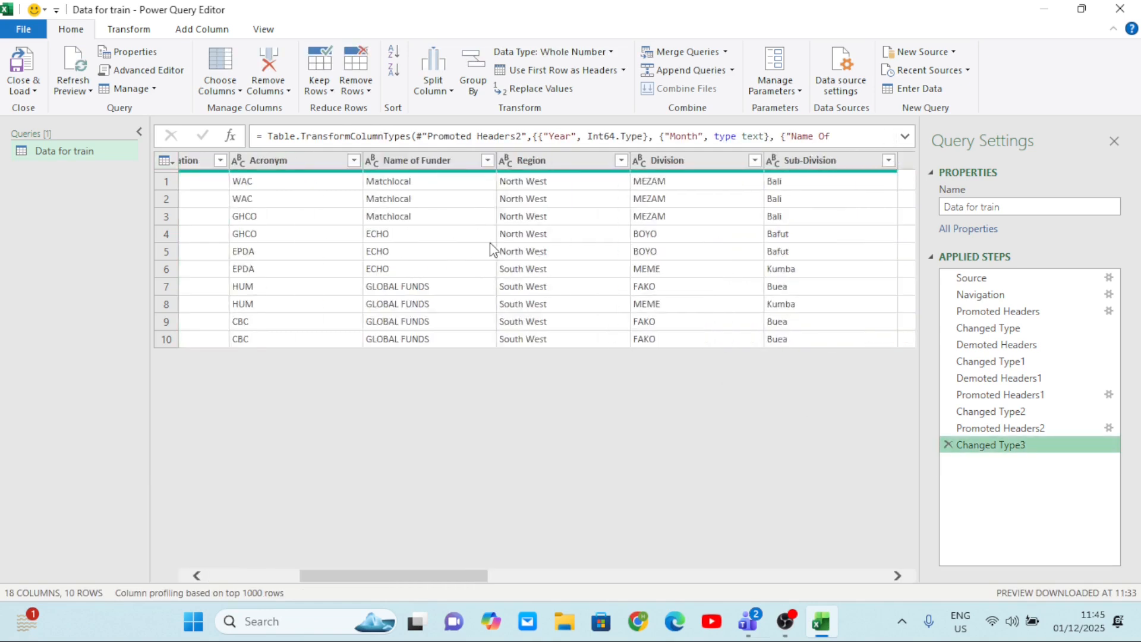
Add a new column that sums the IDP, Host and Returnees columns for each row.
{"action": "scroll", "coordinate": [490, 243], "scroll_direction": "right", "scroll_amount": 5}
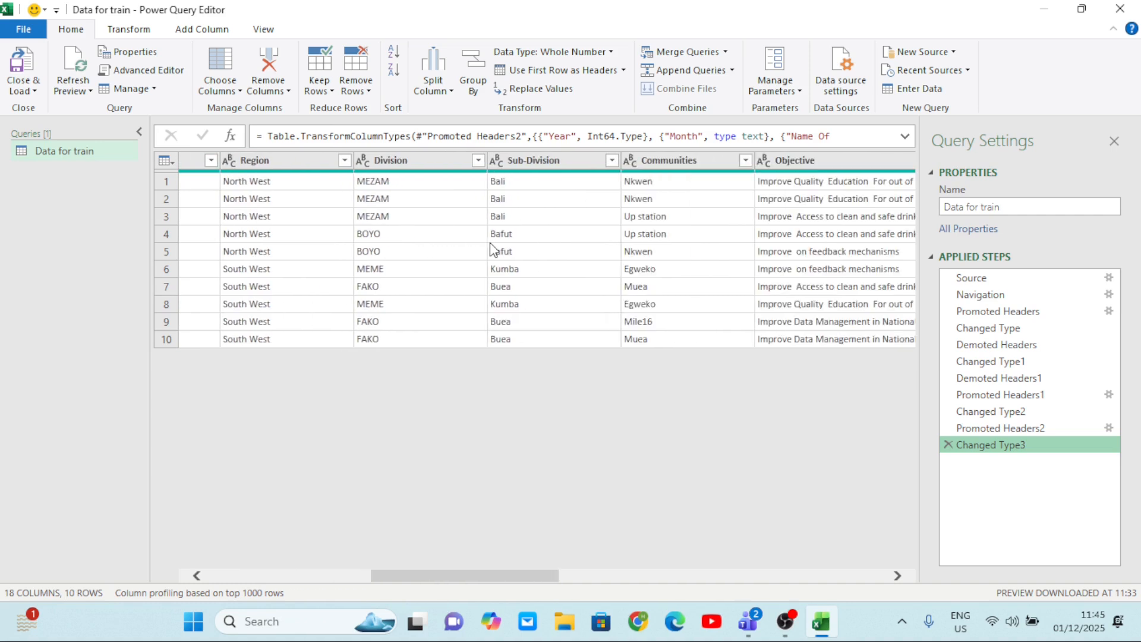
{"action": "scroll", "coordinate": [489, 243], "scroll_direction": "right", "scroll_amount": 5}
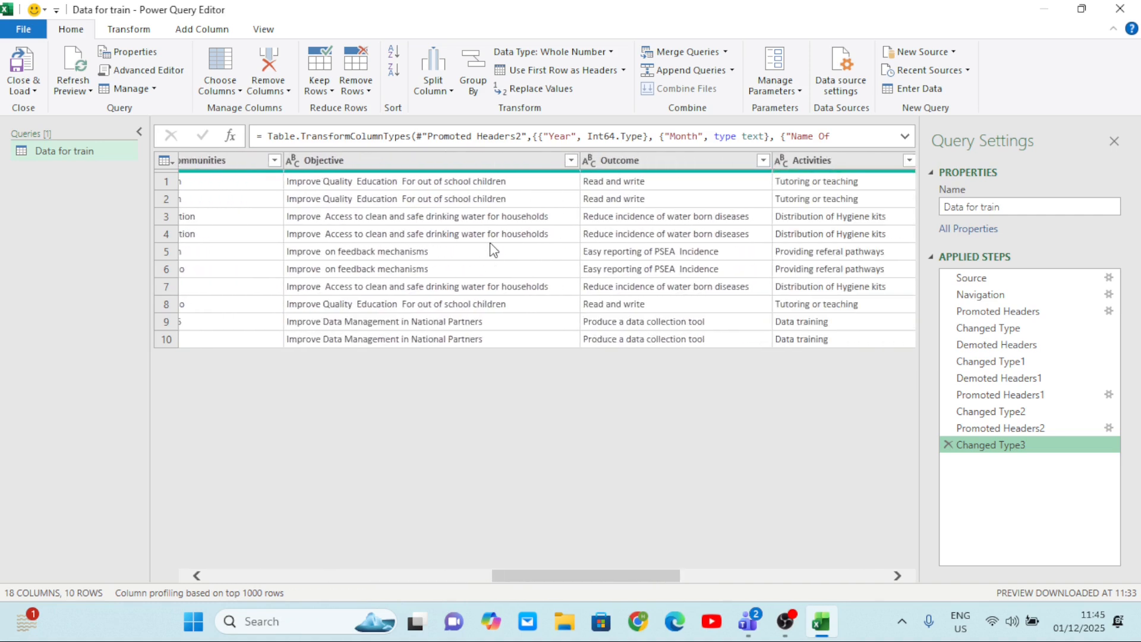
{"action": "scroll", "coordinate": [678, 244], "scroll_direction": "right", "scroll_amount": 10}
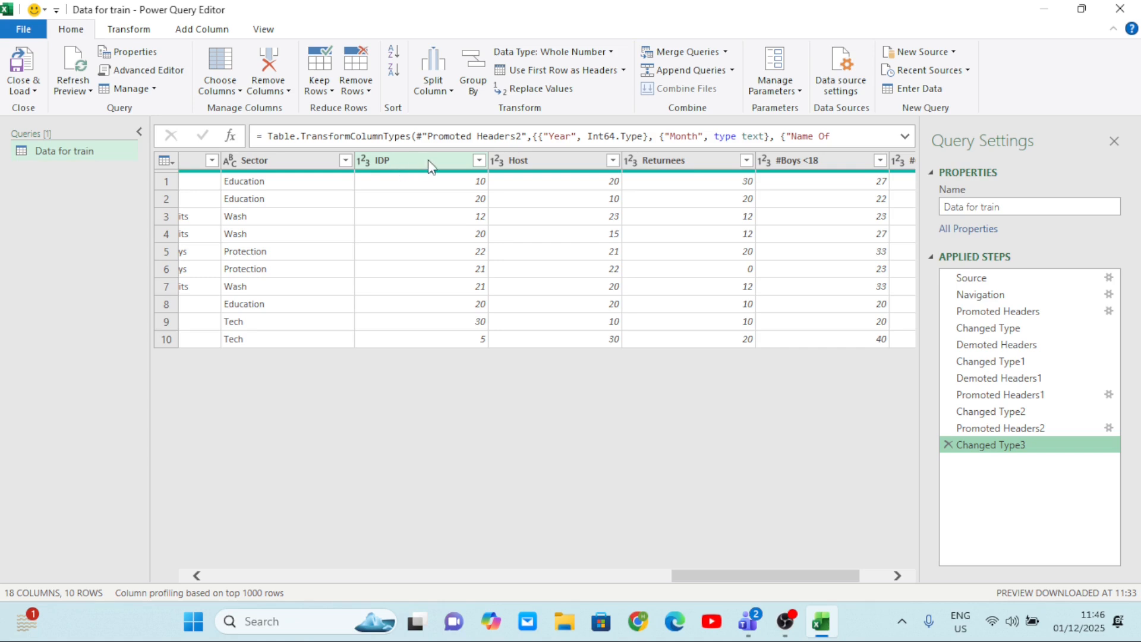
{"action": "left_click", "coordinate": [140, 30]}
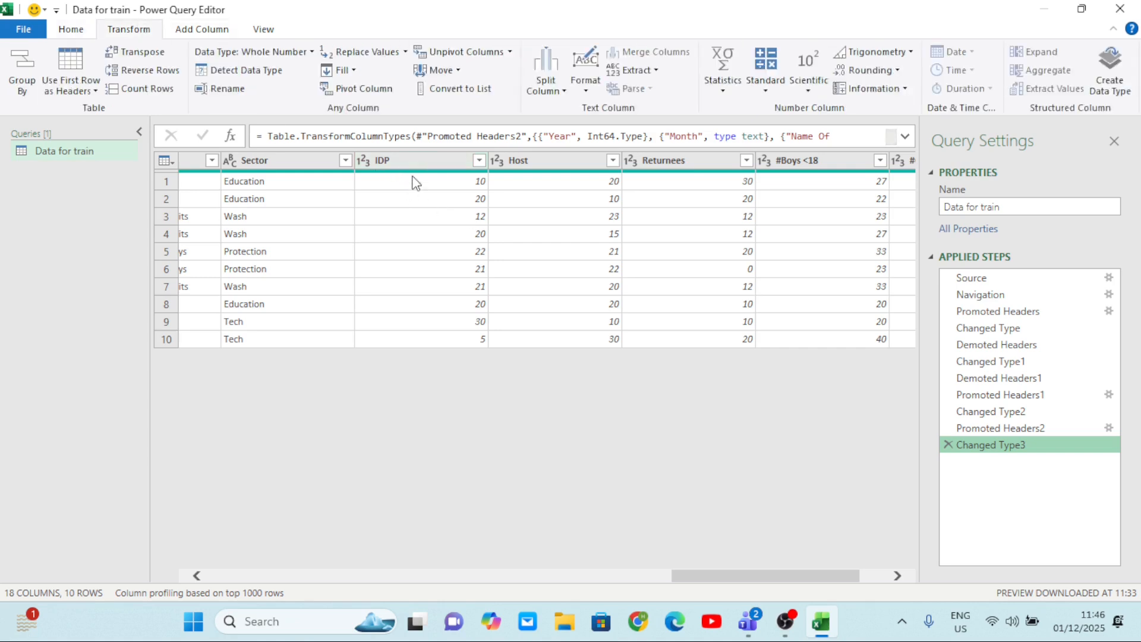
{"action": "left_click", "coordinate": [430, 162]}
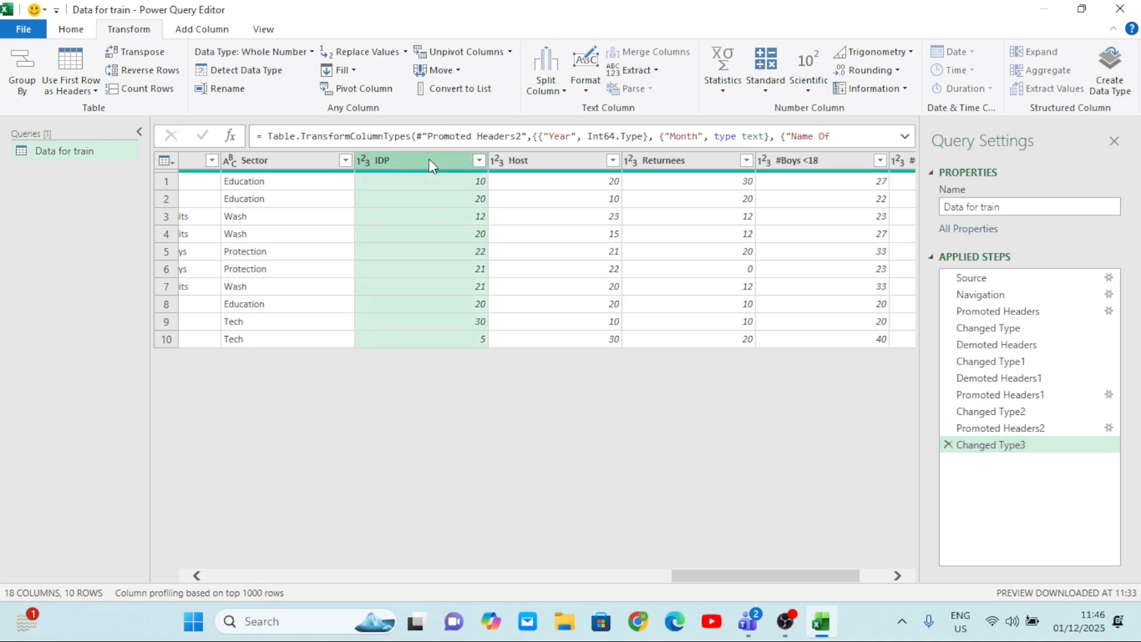
{"action": "left_click", "coordinate": [535, 161], "text": "ctrl"}
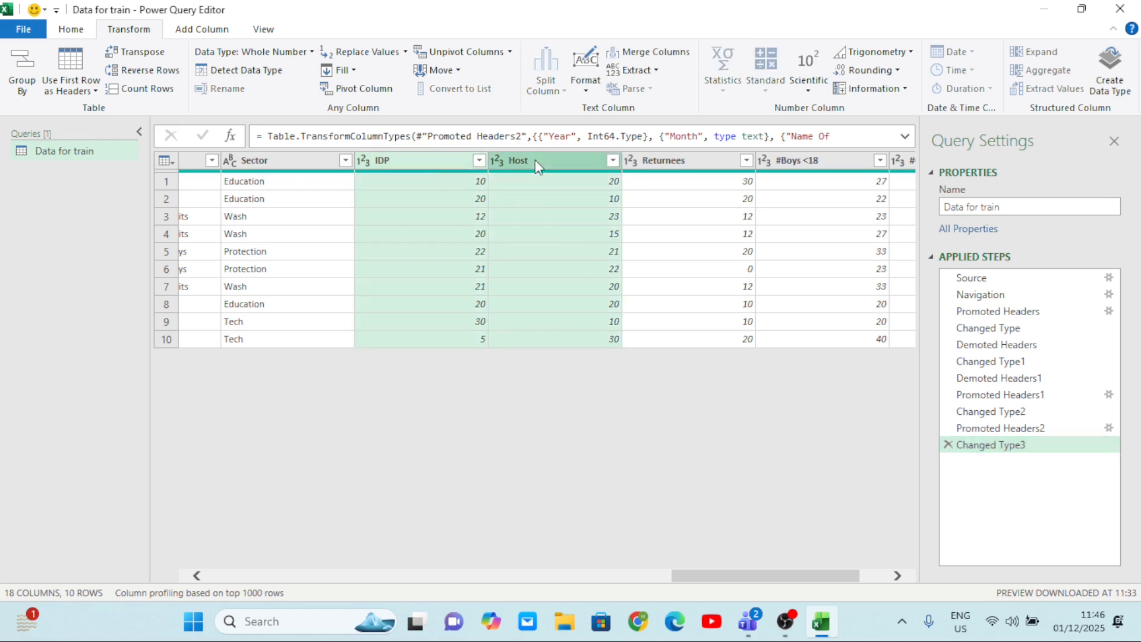
{"action": "left_click", "coordinate": [655, 166], "text": "ctrl"}
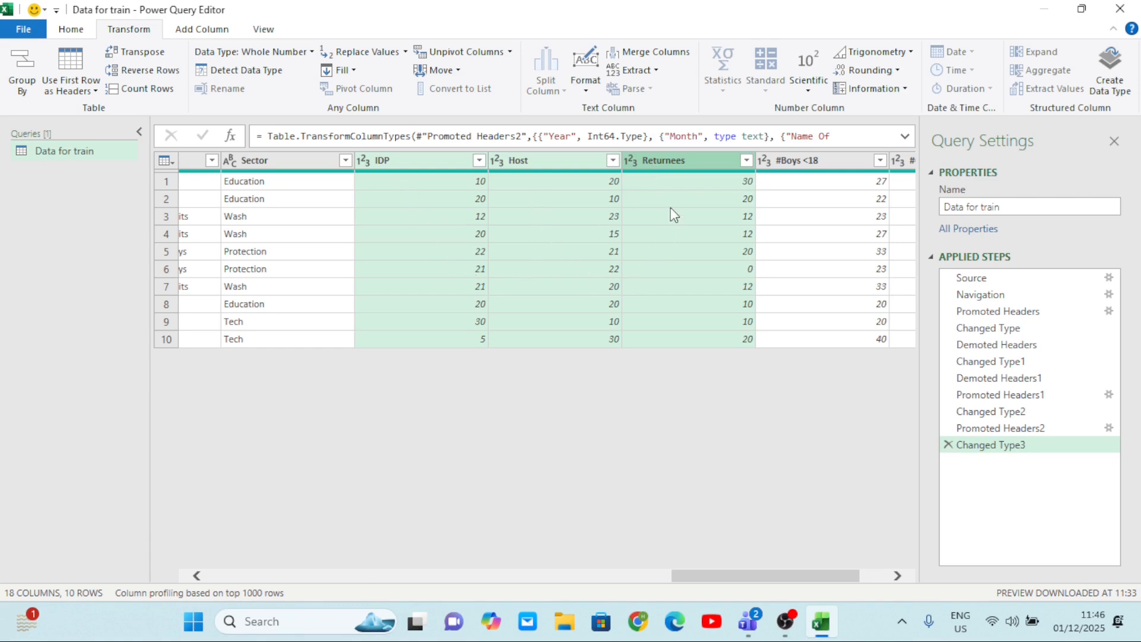
{"action": "left_click", "coordinate": [219, 35]}
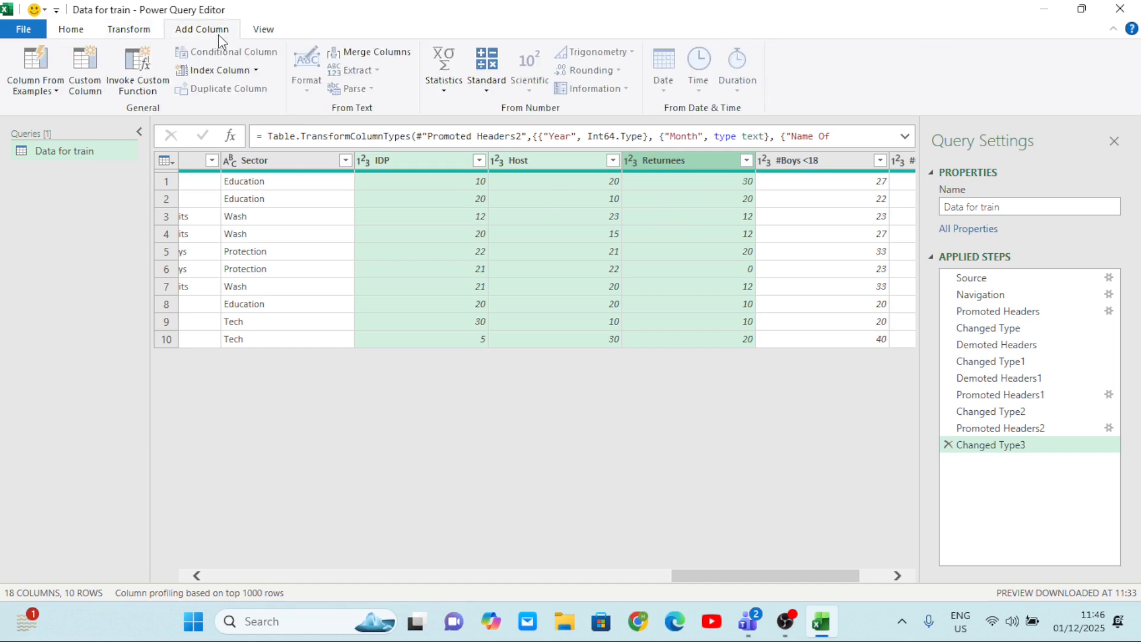
{"action": "left_click", "coordinate": [140, 34]}
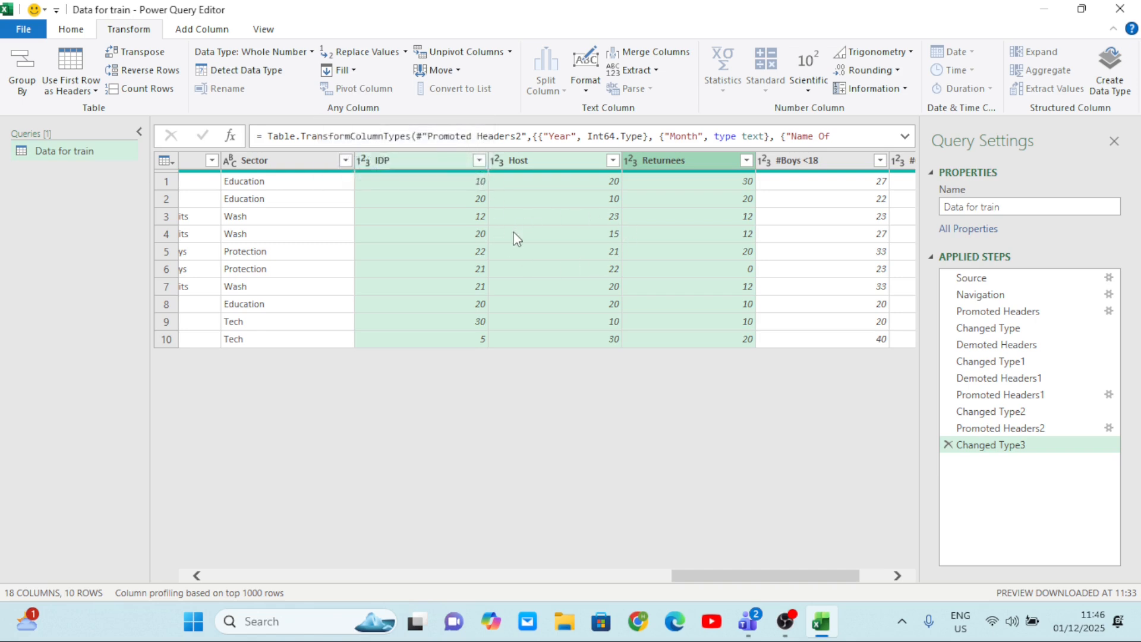
{"action": "left_click", "coordinate": [203, 29]}
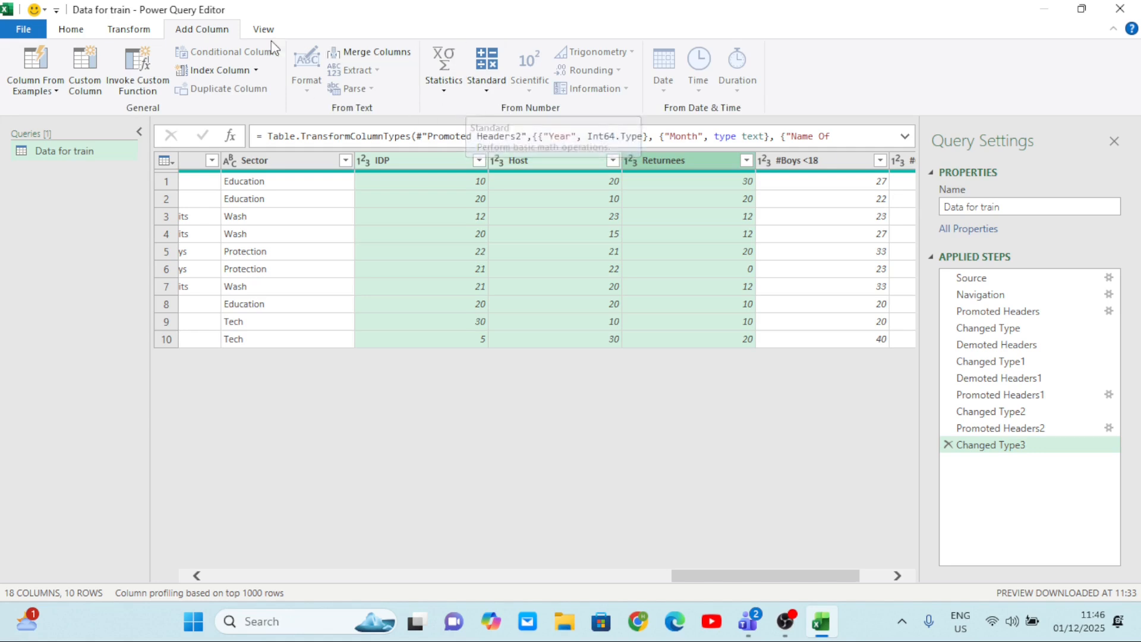
{"action": "left_click", "coordinate": [138, 31]}
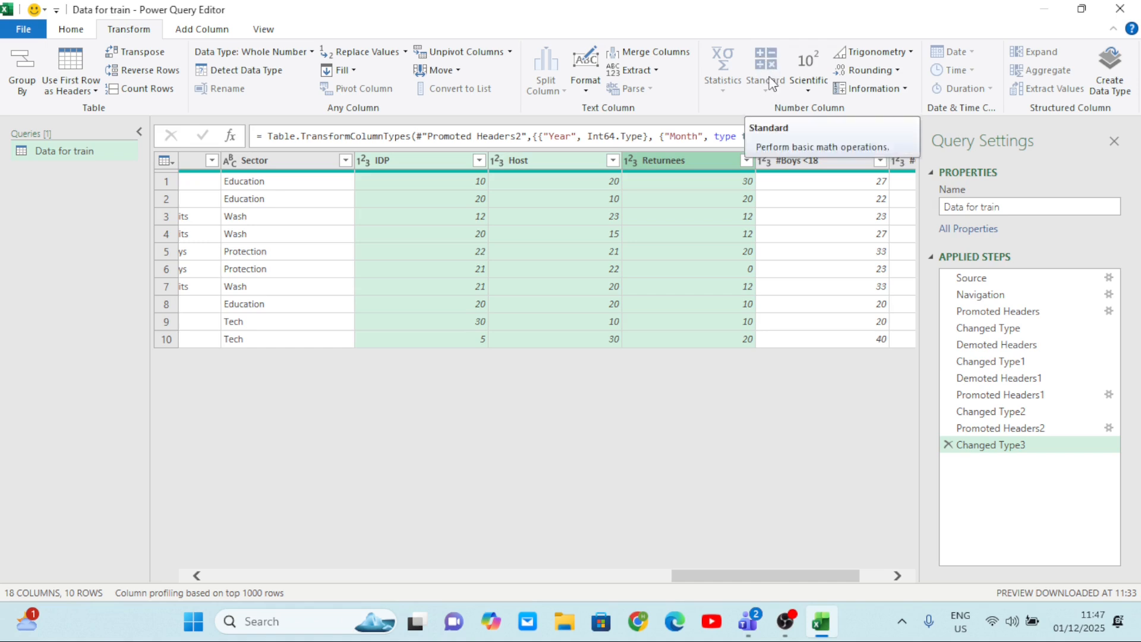
{"action": "left_click", "coordinate": [205, 31]}
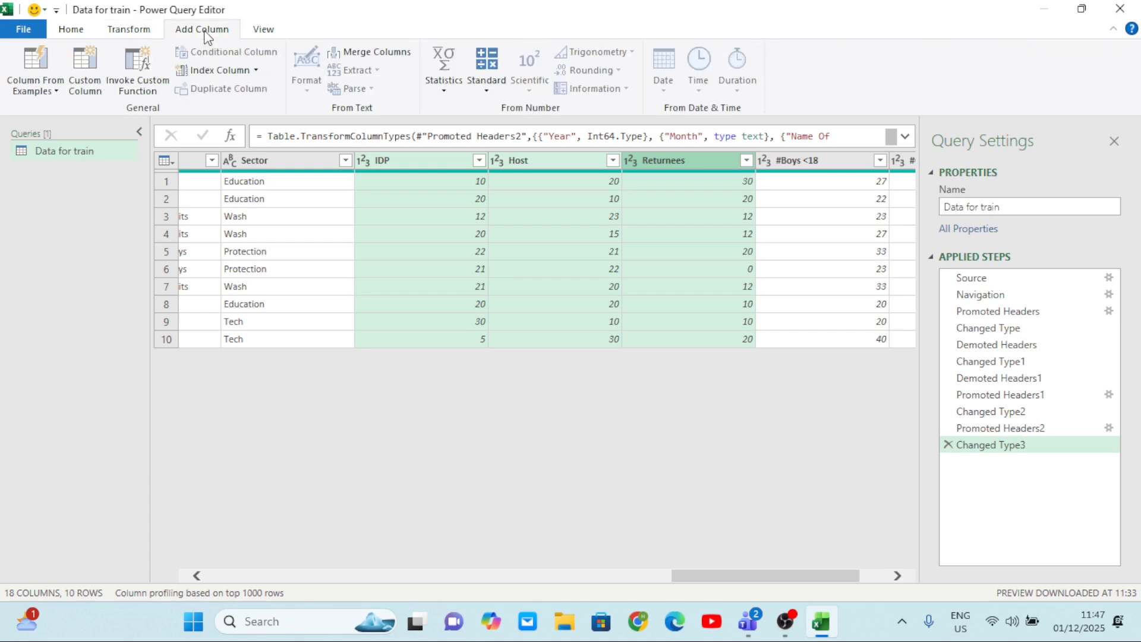
{"action": "left_click", "coordinate": [487, 92]}
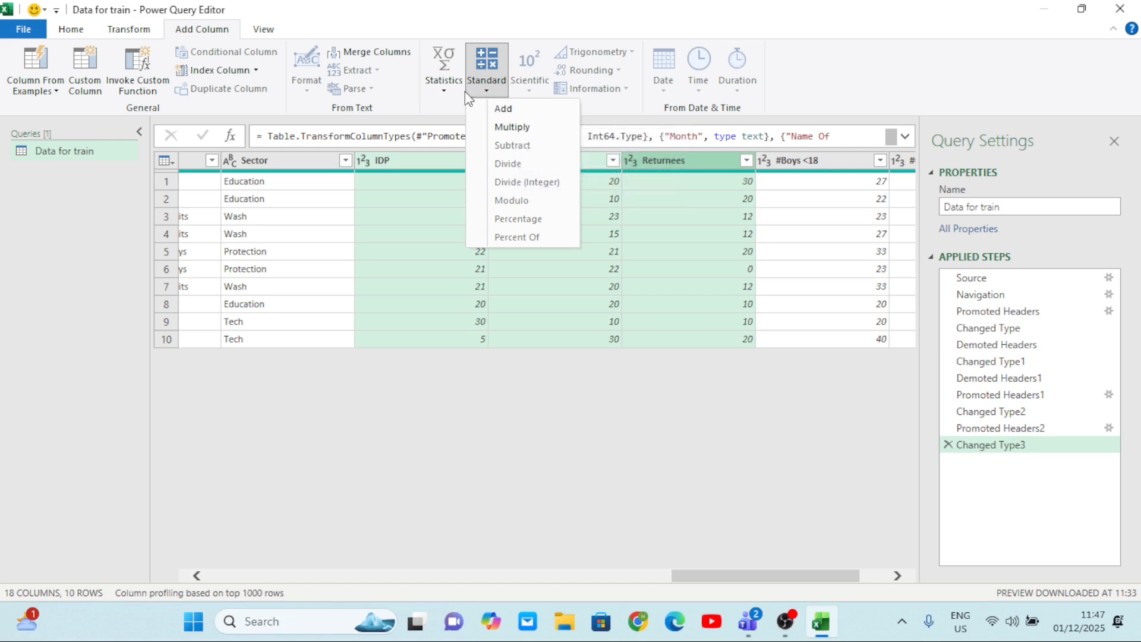
{"action": "left_click", "coordinate": [445, 85]}
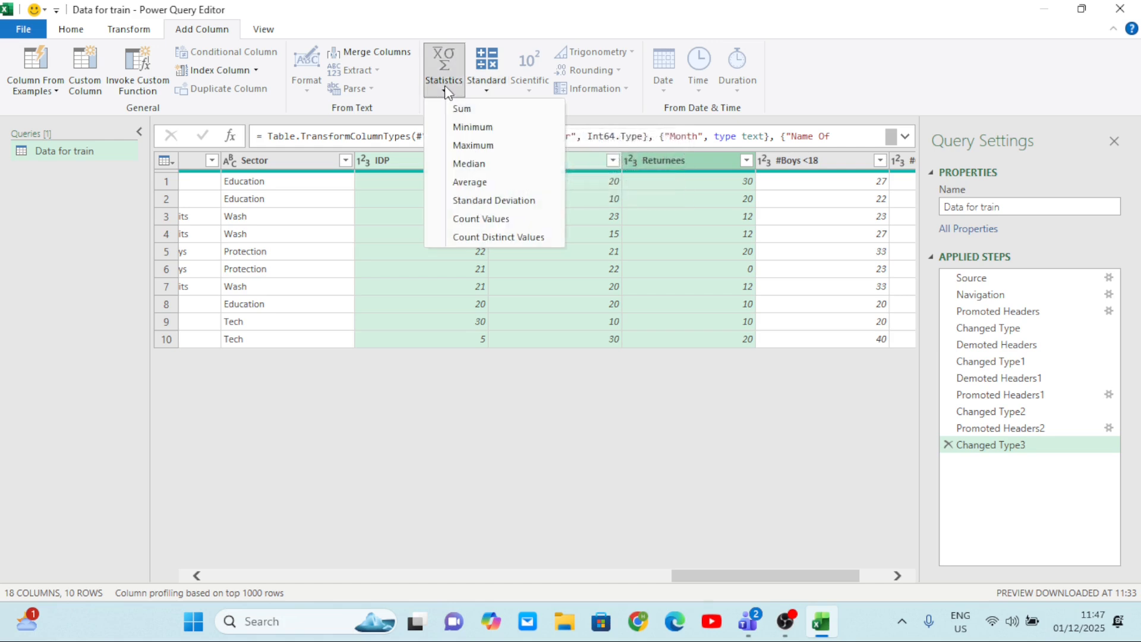
{"action": "left_click", "coordinate": [475, 112]}
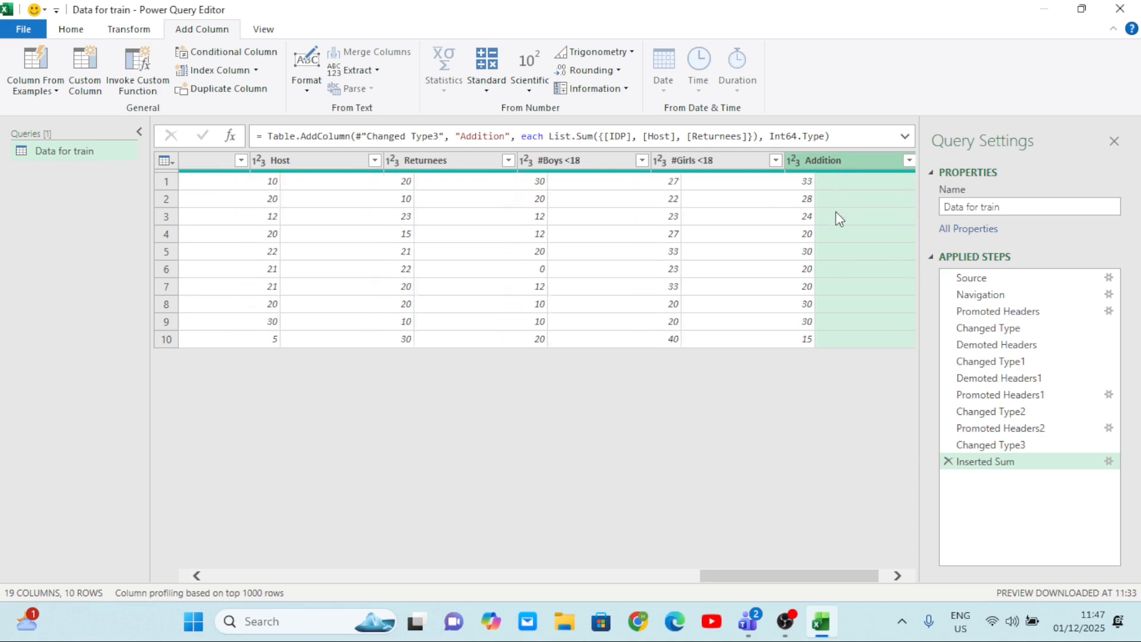
Rename the new sum column to "Total Status".
{"action": "scroll", "coordinate": [836, 212], "scroll_direction": "left", "scroll_amount": 2}
{"action": "scroll", "coordinate": [836, 211], "scroll_direction": "right", "scroll_amount": 2}
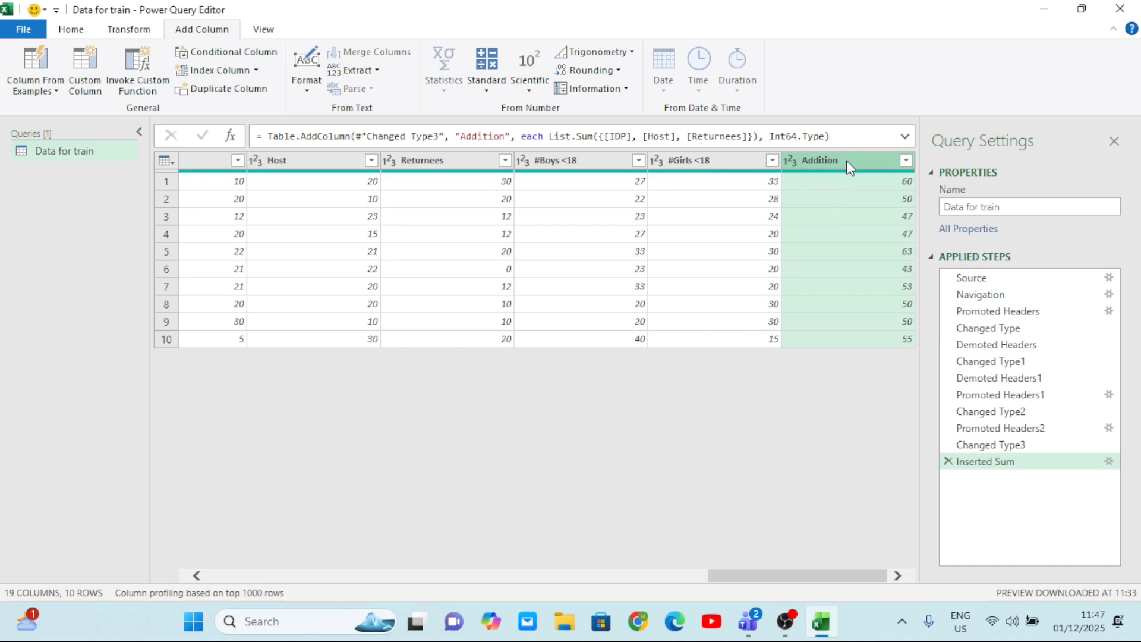
{"action": "double_click", "coordinate": [846, 160]}
{"action": "key", "text": "BackSpace"}
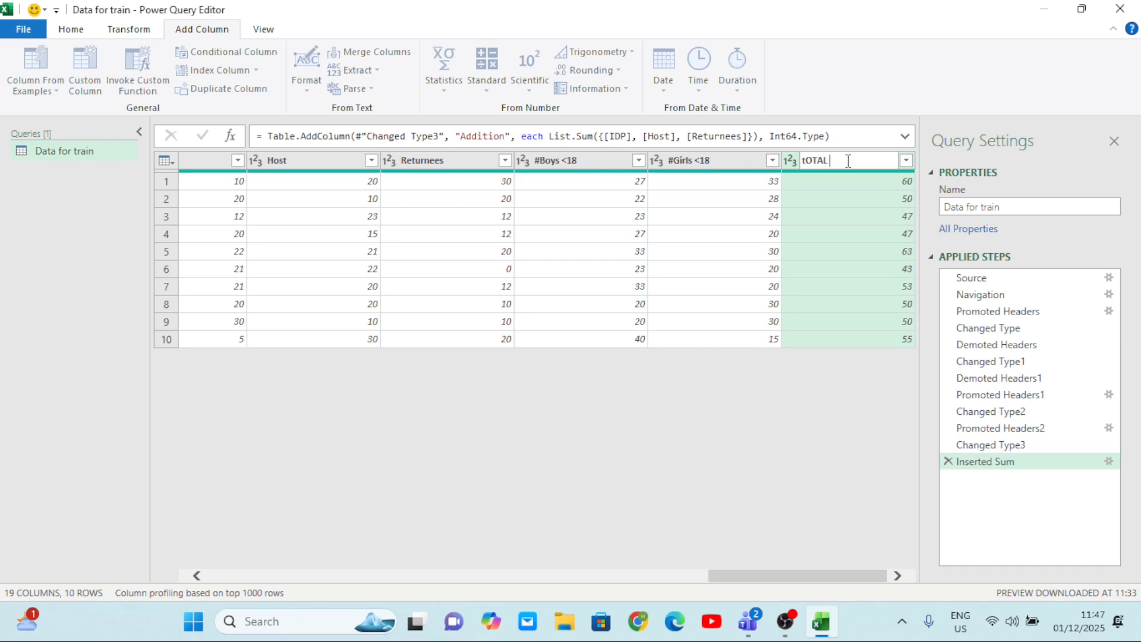
{"action": "key", "text": "BackSpace"}
{"action": "key", "text": "BackSpace"}
{"action": "key", "text": "BackSpace"}
{"action": "key", "text": "BackSpace"}
{"action": "type", "text": "Total Status"}
{"action": "key", "text": "Return"}
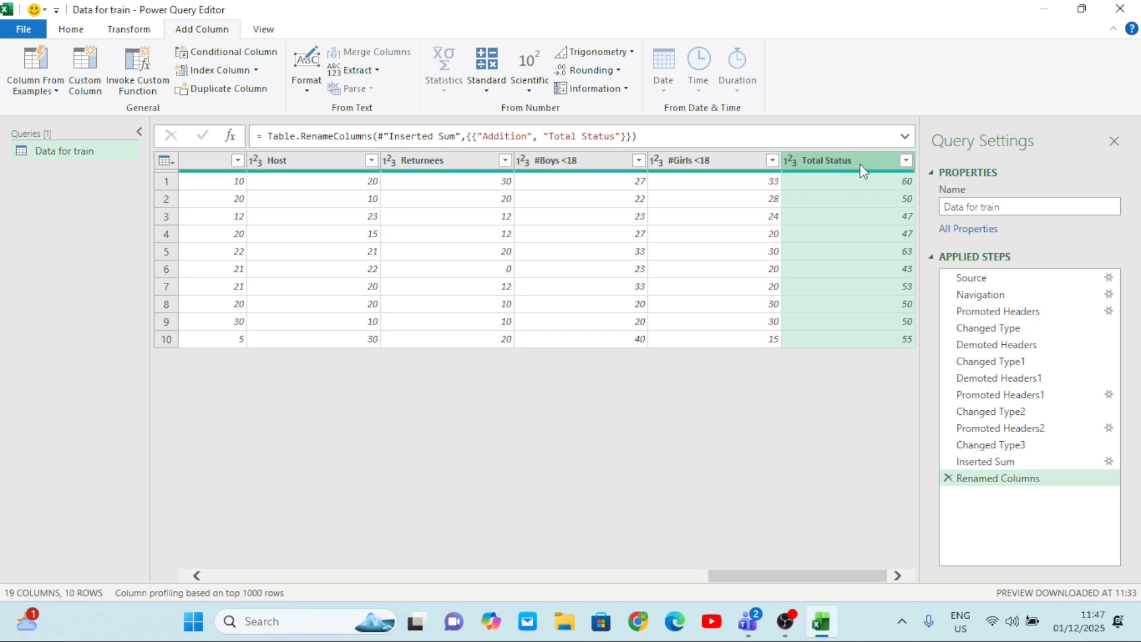
Move the Total Status column so that it sits between Returnees and #Boys <18.
{"action": "left_click_drag", "start_coordinate": [863, 172], "coordinate": [467, 161]}
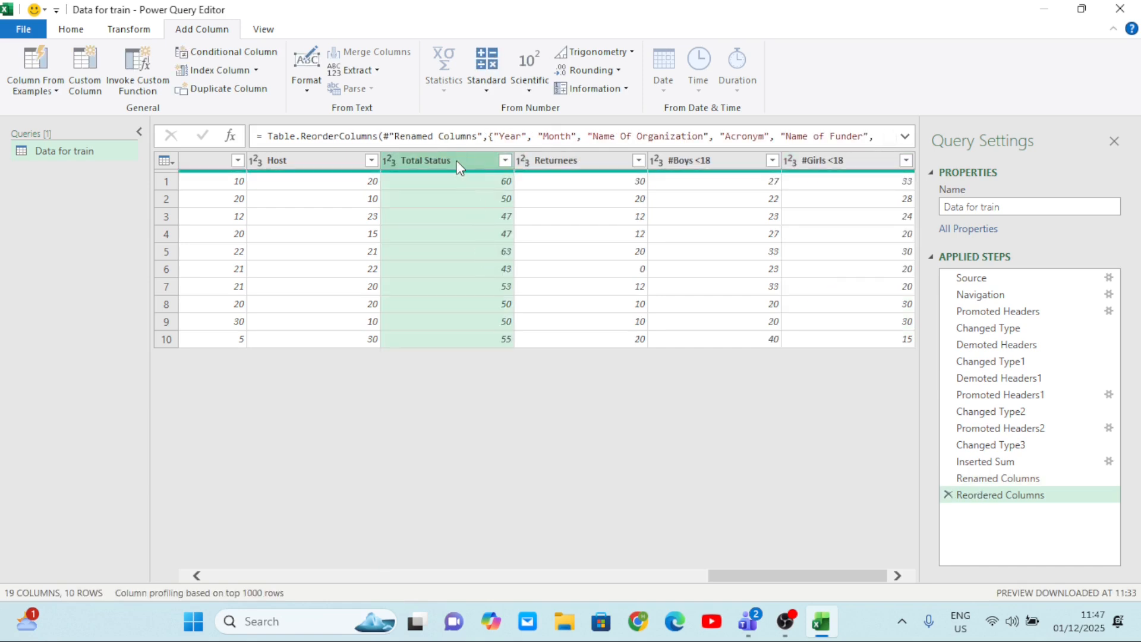
{"action": "left_click_drag", "start_coordinate": [457, 160], "coordinate": [606, 179]}
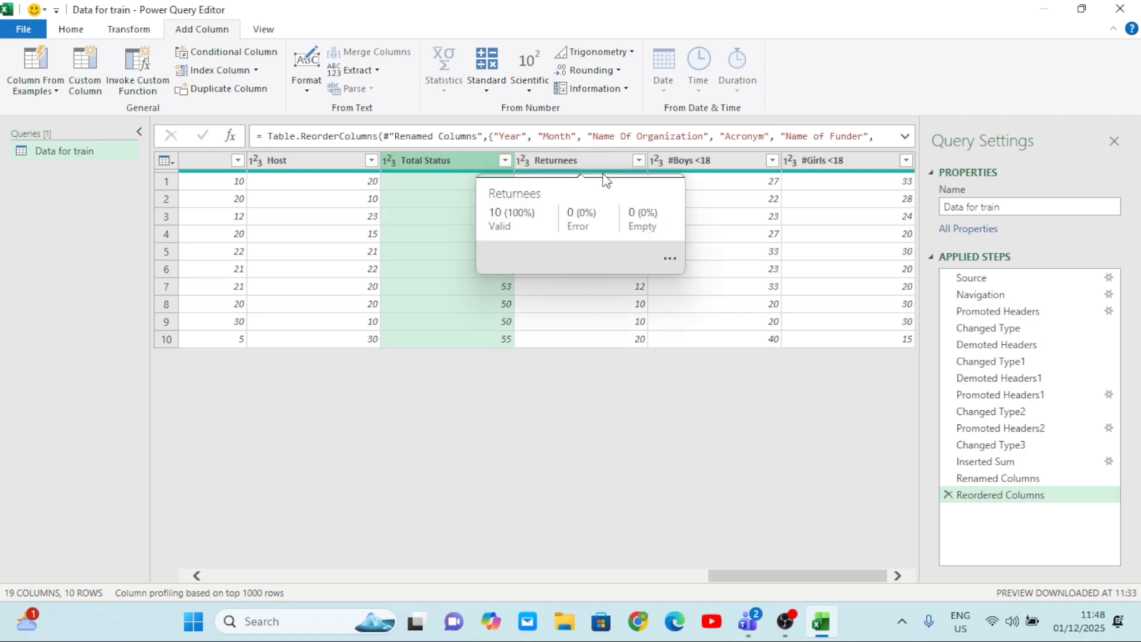
{"action": "left_click_drag", "start_coordinate": [435, 161], "coordinate": [650, 162]}
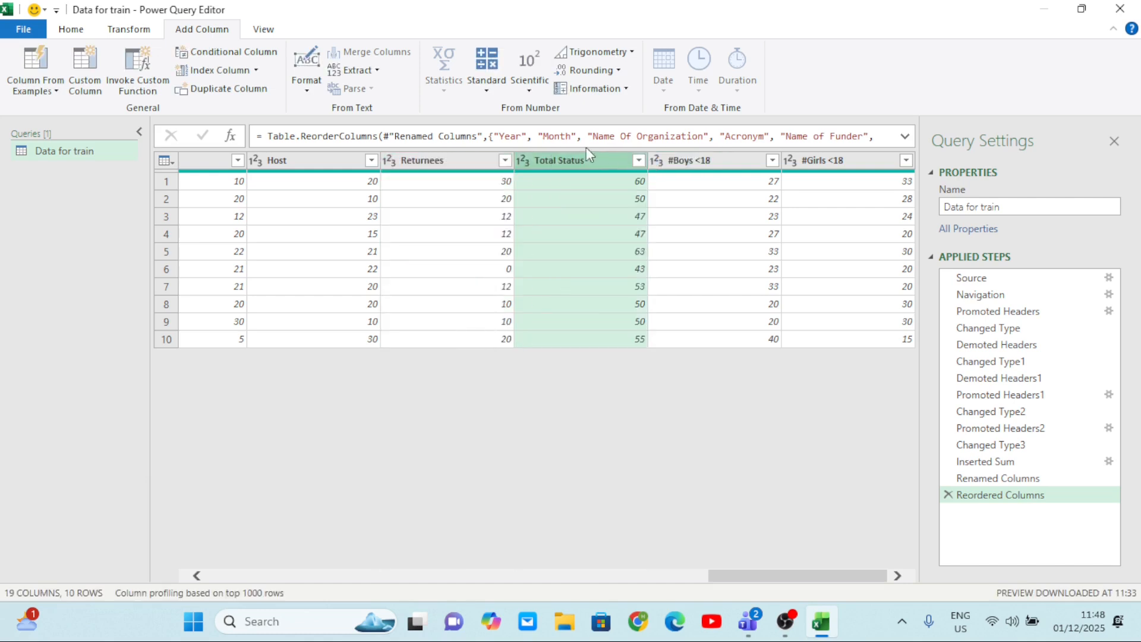
{"action": "scroll", "coordinate": [478, 199], "scroll_direction": "left", "scroll_amount": 3}
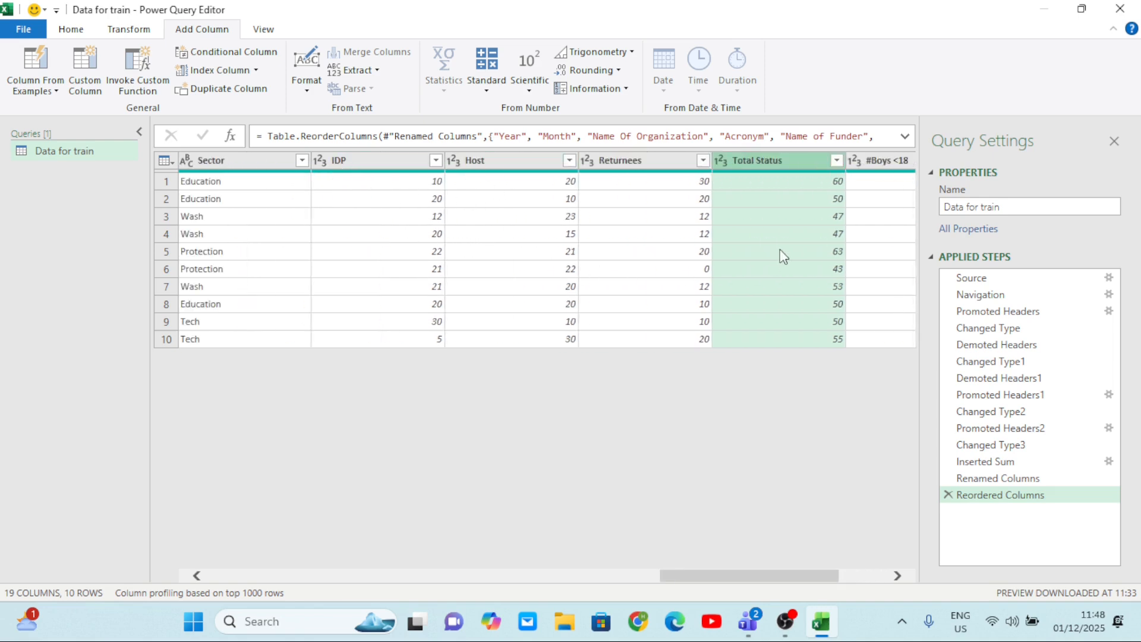
{"action": "left_click", "coordinate": [773, 216]}
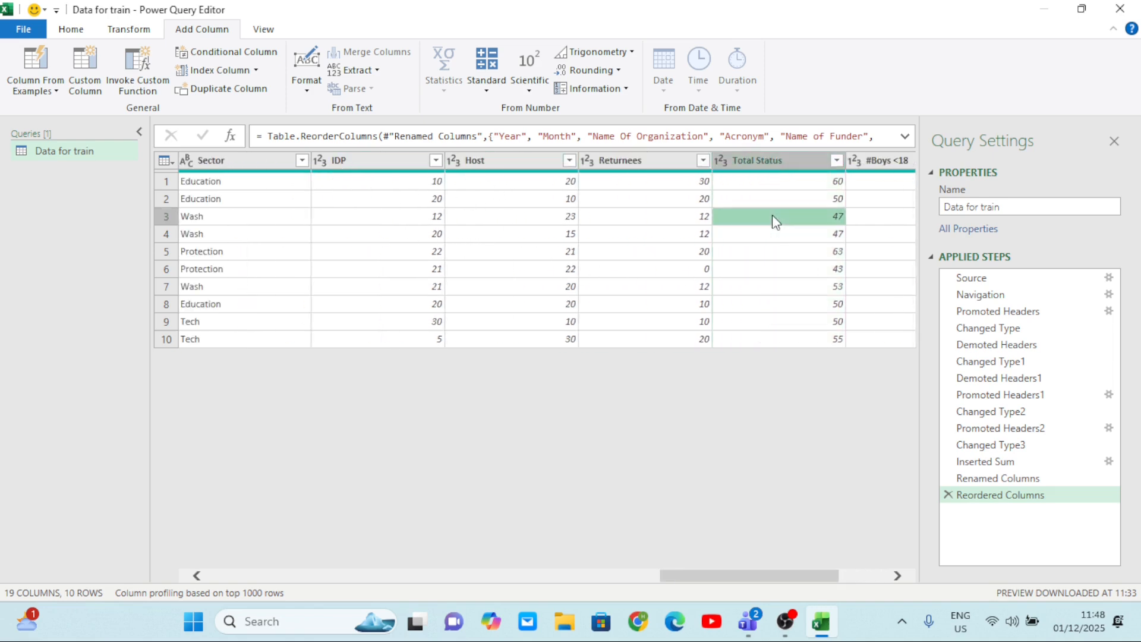
{"action": "left_click", "coordinate": [768, 168]}
{"action": "scroll", "coordinate": [785, 263], "scroll_direction": "right", "scroll_amount": 3}
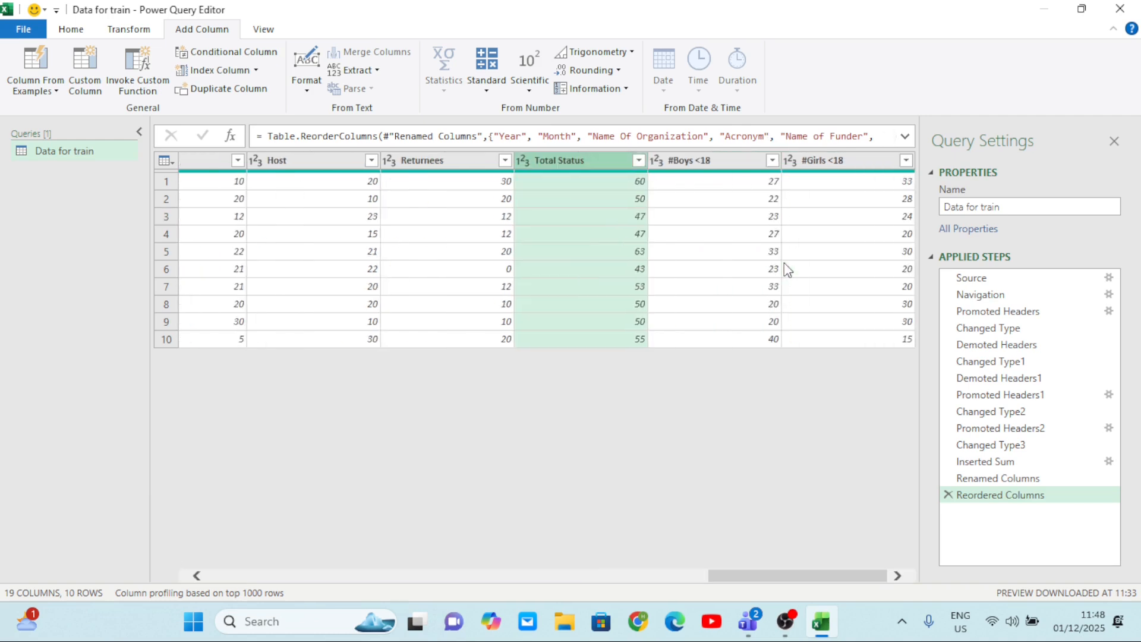
Add a new column that averages the #Boys <18 and #Girls <18 columns for each row.
{"action": "left_click", "coordinate": [711, 168]}
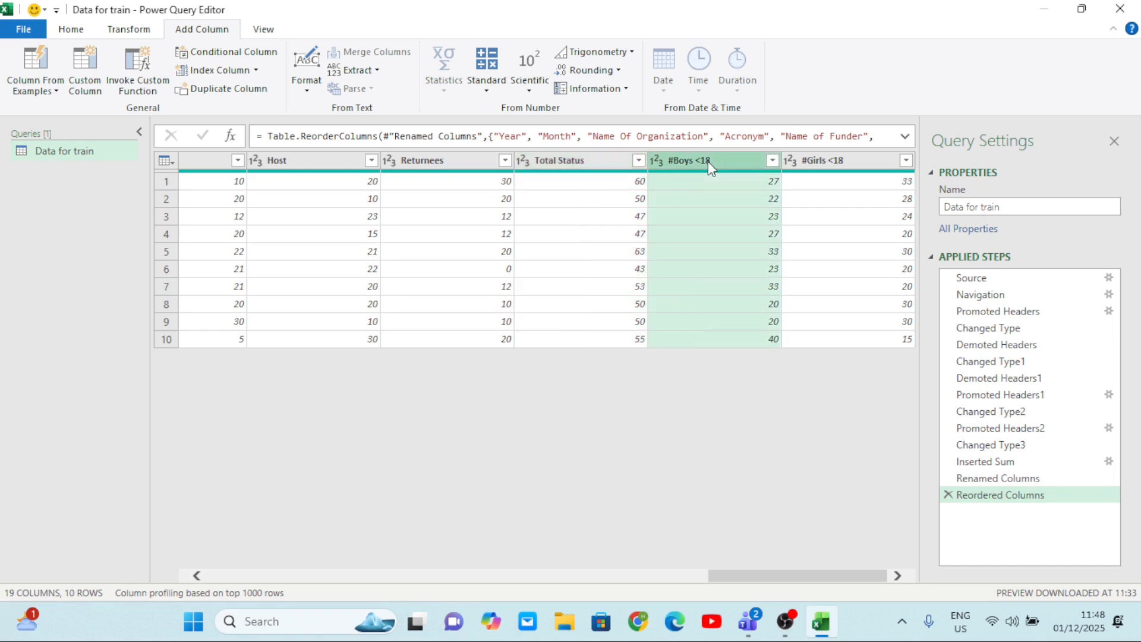
{"action": "left_click", "coordinate": [824, 168], "text": "ctrl"}
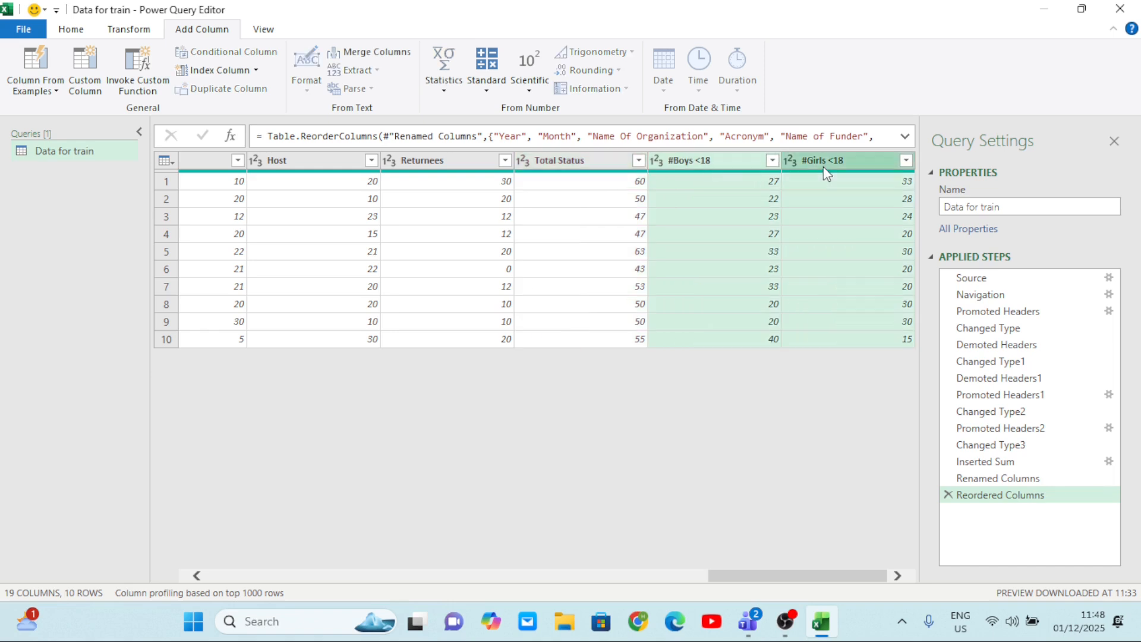
{"action": "left_click", "coordinate": [445, 91]}
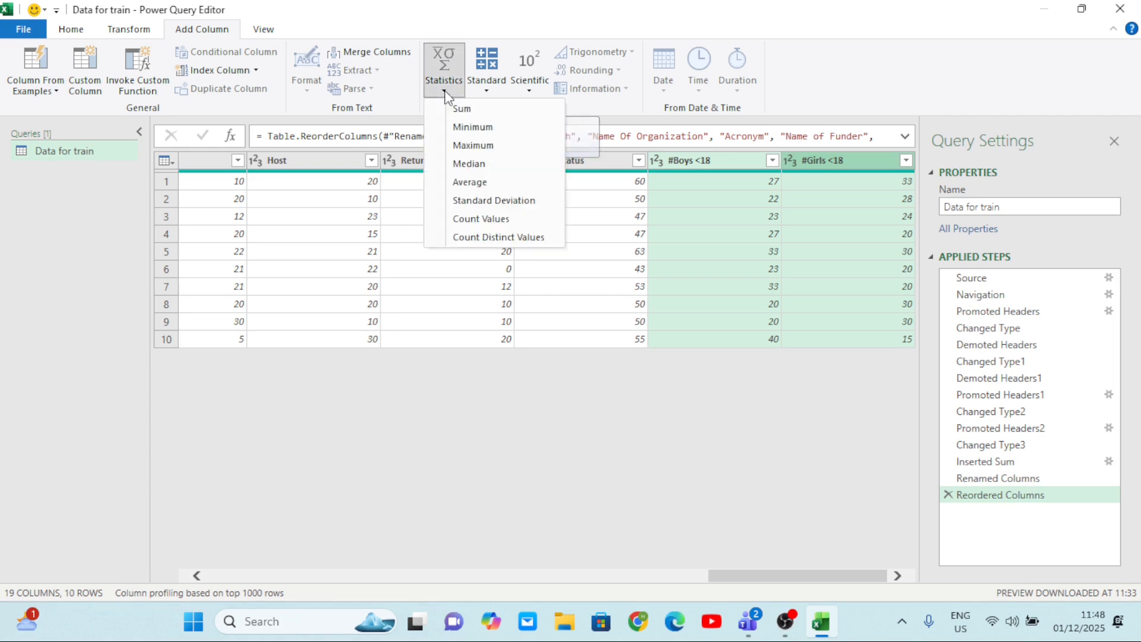
{"action": "left_click", "coordinate": [490, 180]}
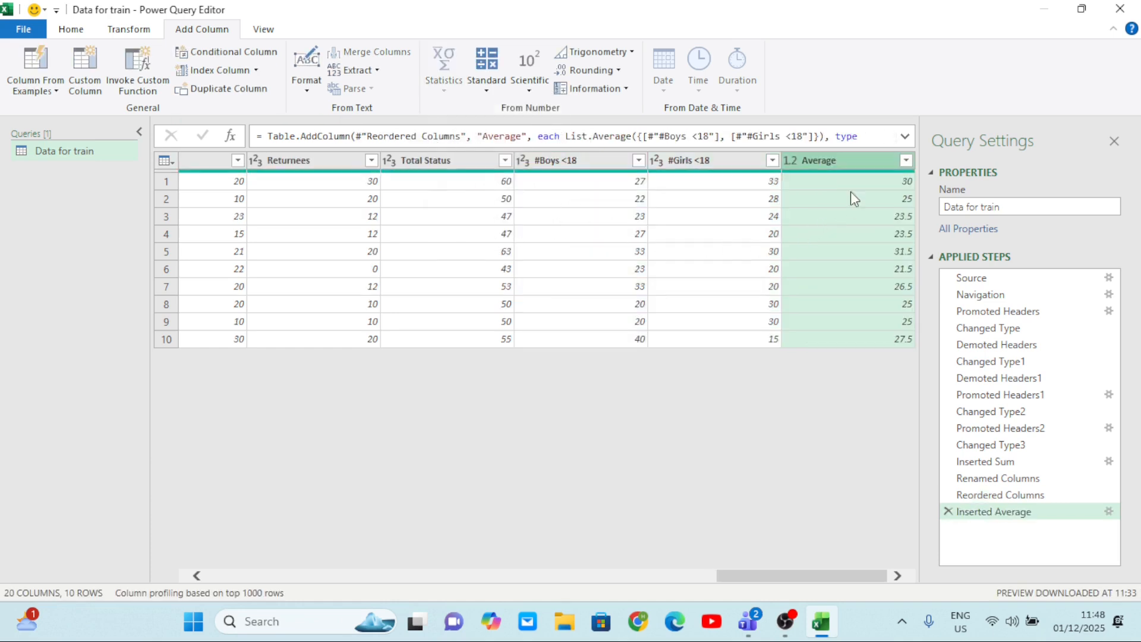
Rename the new average column to "Children Average".
{"action": "double_click", "coordinate": [837, 162]}
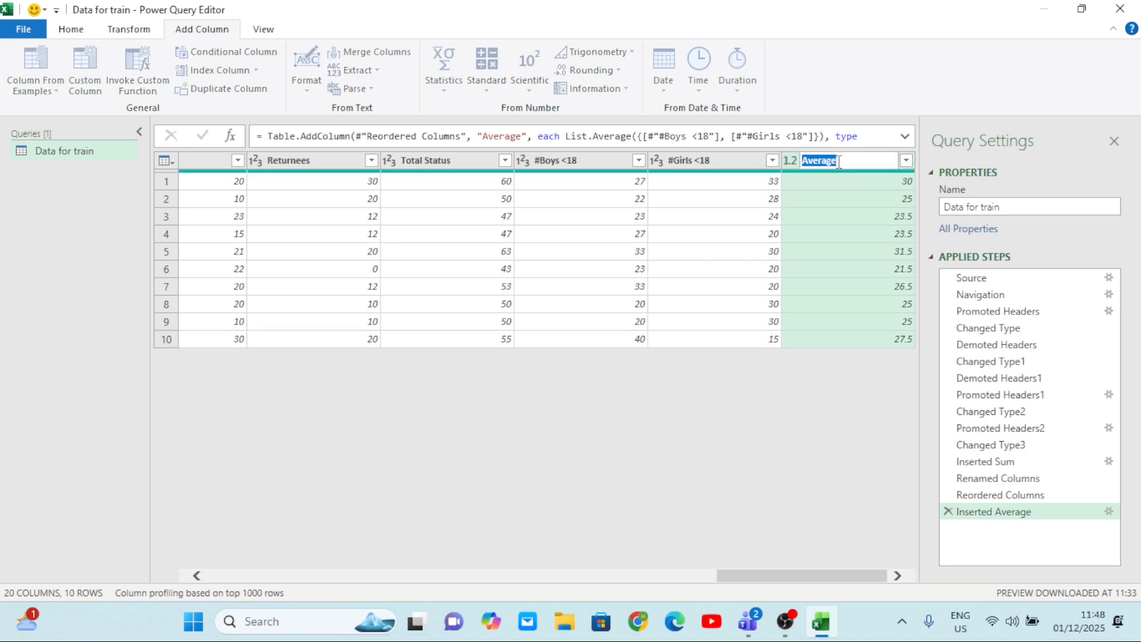
{"action": "key", "text": "BackSpace"}
{"action": "type", "text": "Children Average"}
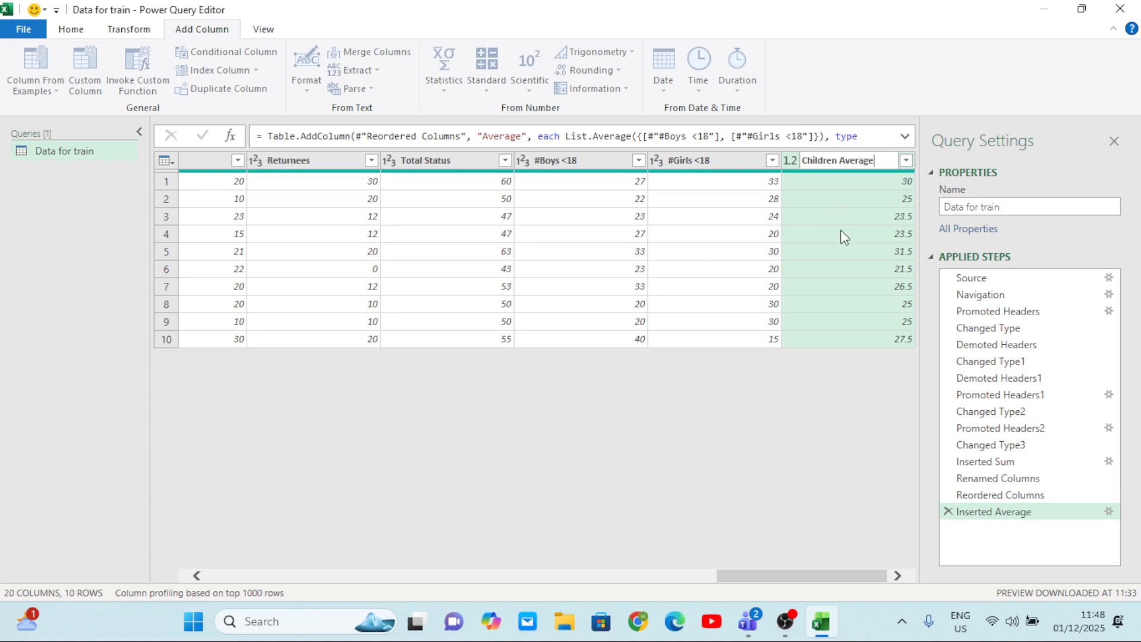
{"action": "key", "text": "Return"}
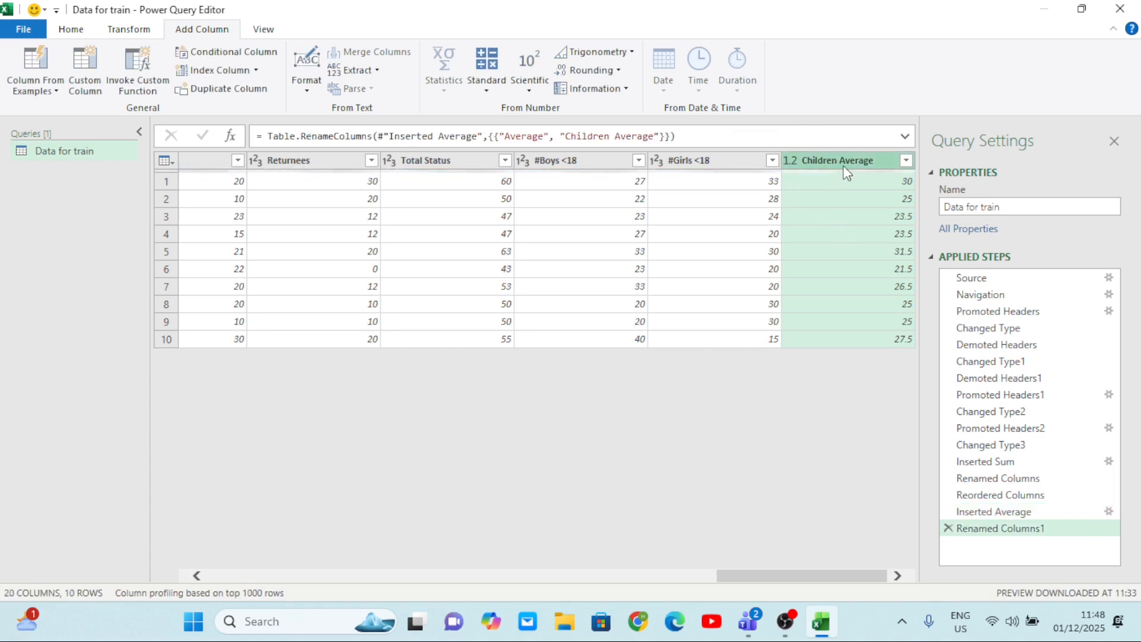
Check the data type assigned to the Children Average column and look over its values.
{"action": "right_click", "coordinate": [811, 162]}
{"action": "mouse_move", "coordinate": [896, 315]}
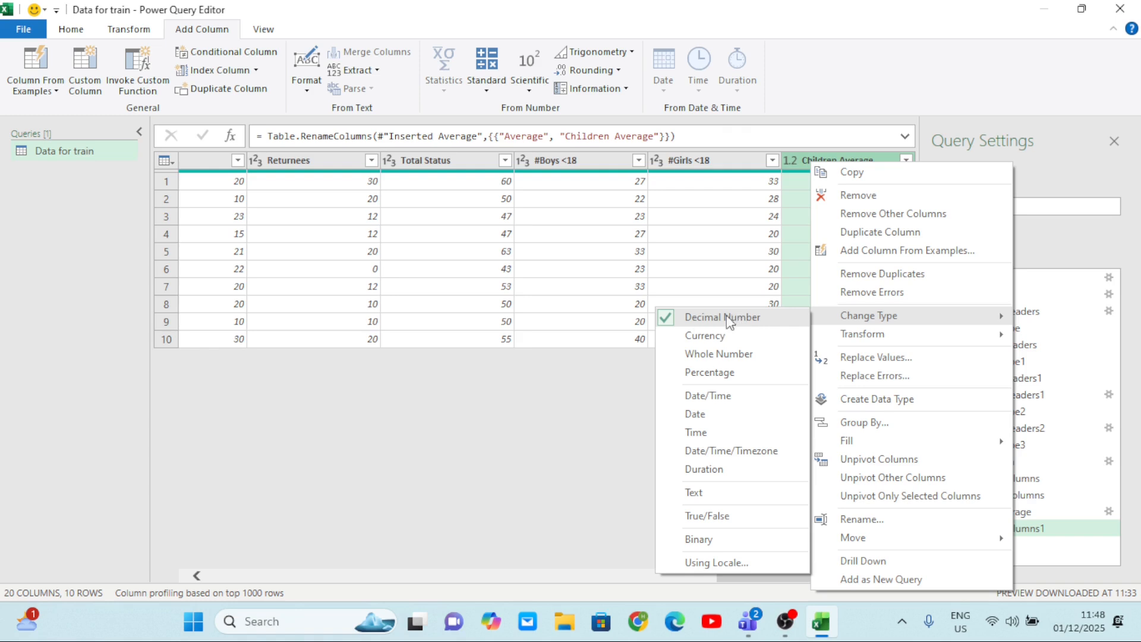
{"action": "left_click", "coordinate": [709, 244]}
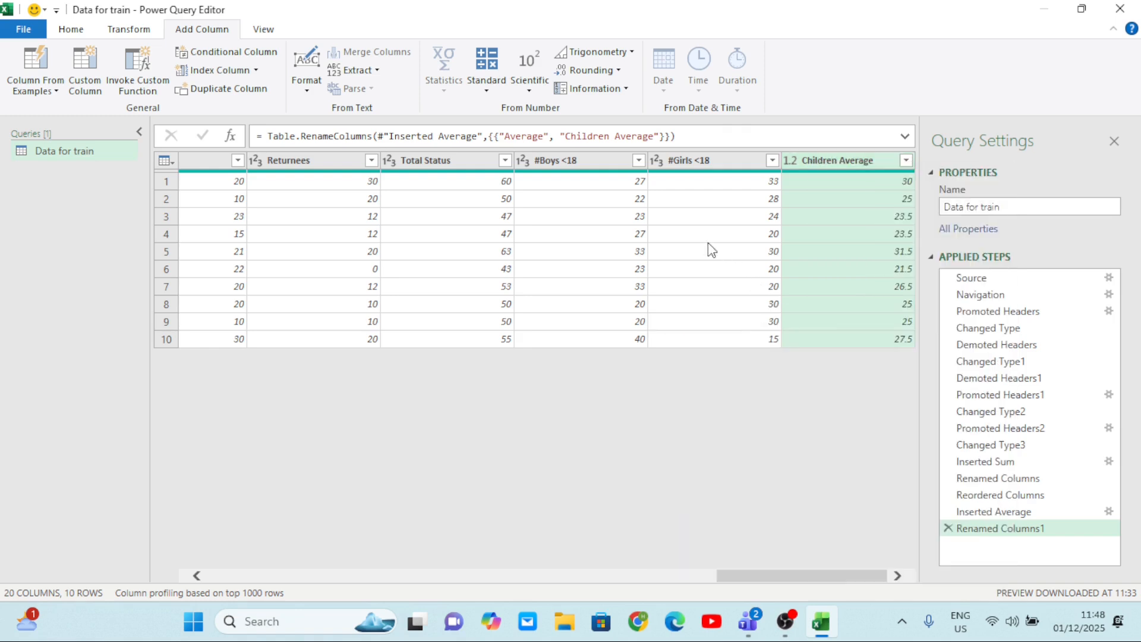
{"action": "left_click", "coordinate": [837, 205]}
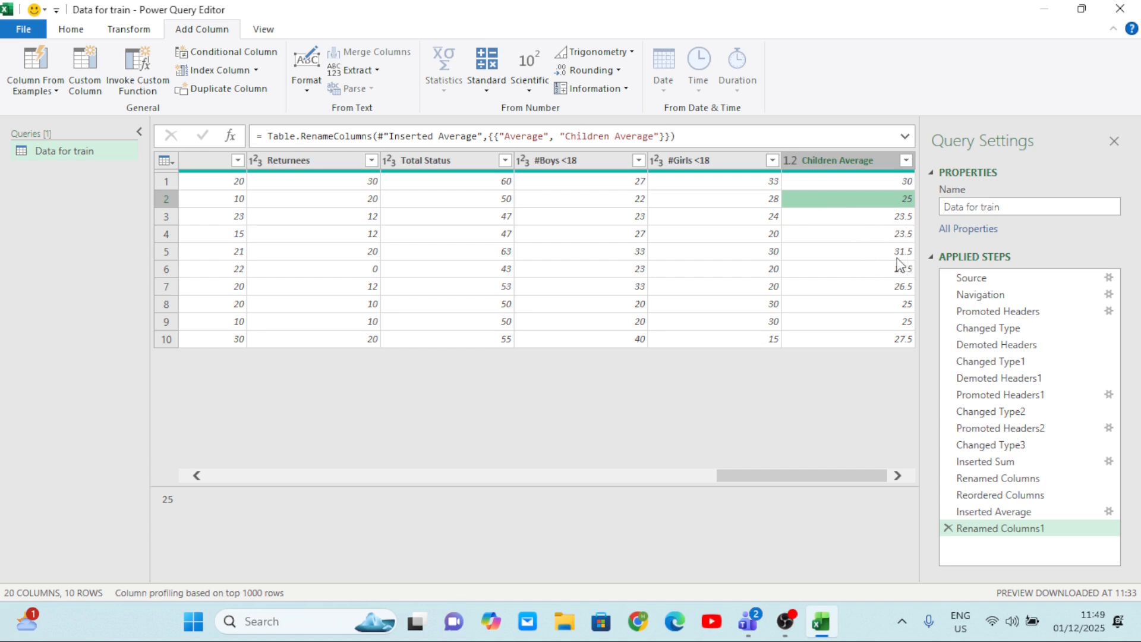
{"action": "scroll", "coordinate": [828, 301], "scroll_direction": "left", "scroll_amount": 3}
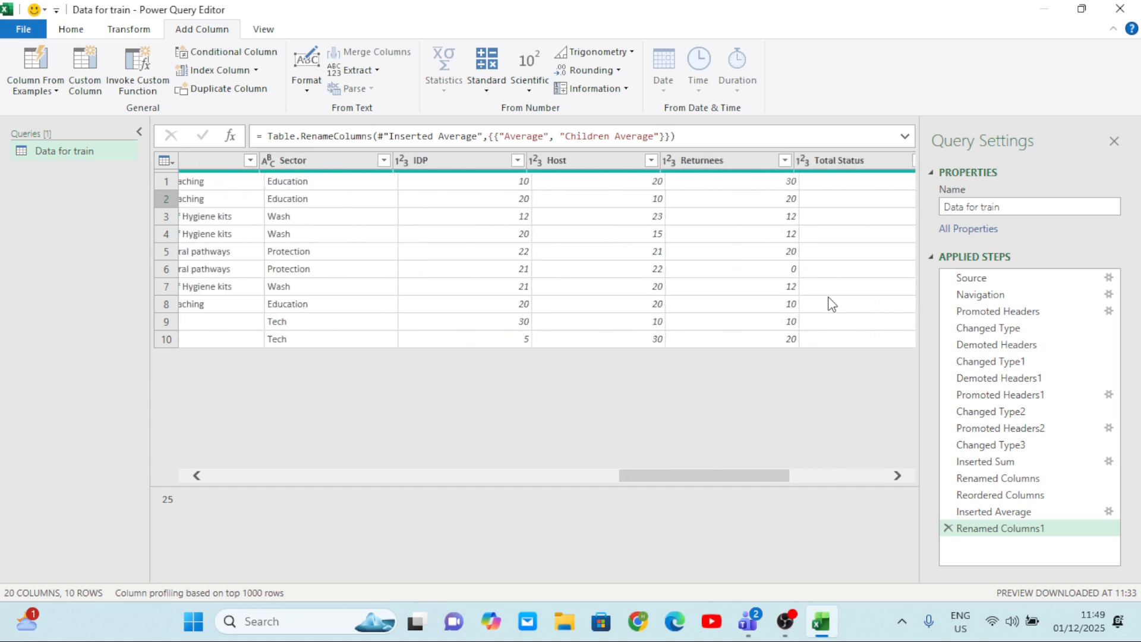
Look over the query's columns once more, and close and load the transformed data into a worksheet.
{"action": "scroll", "coordinate": [830, 303], "scroll_direction": "right", "scroll_amount": 3}
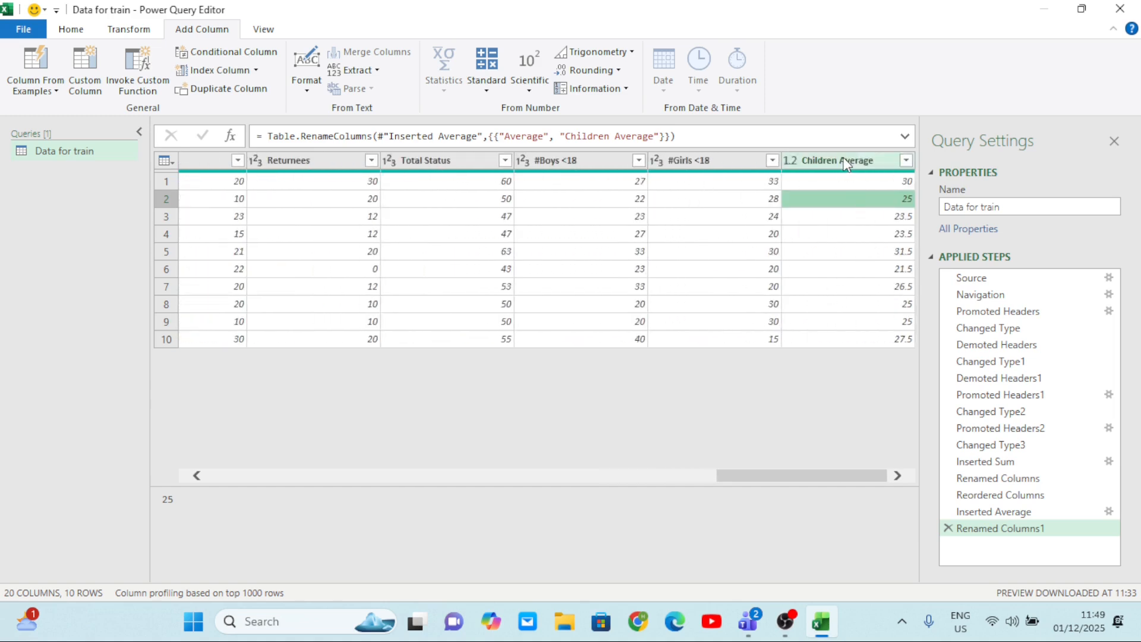
{"action": "scroll", "coordinate": [838, 281], "scroll_direction": "left", "scroll_amount": 6}
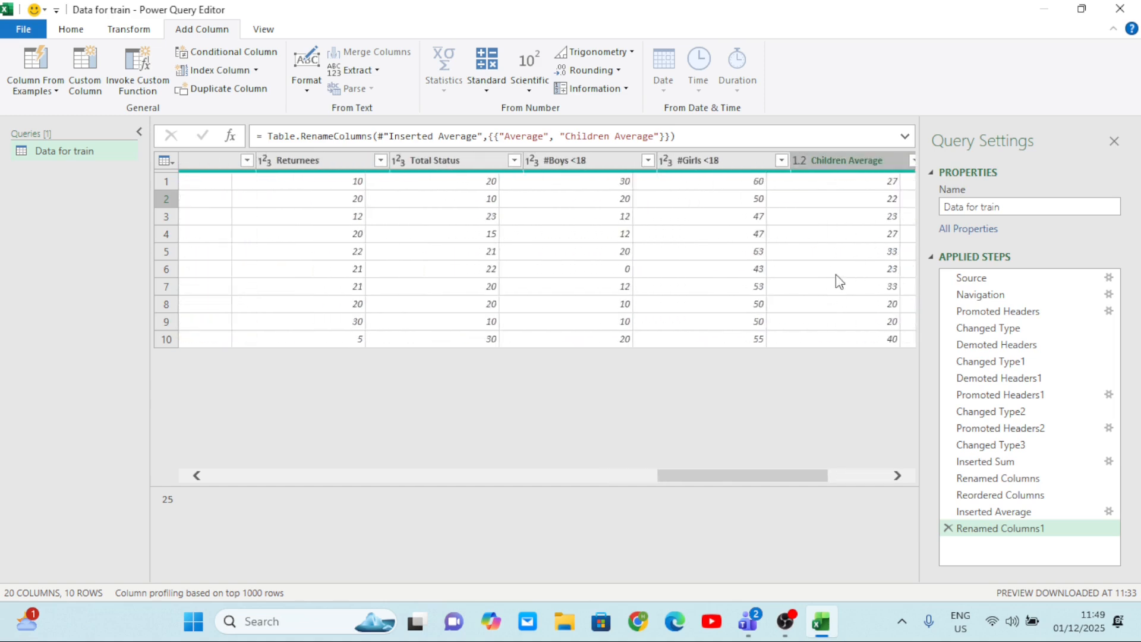
{"action": "scroll", "coordinate": [680, 230], "scroll_direction": "left", "scroll_amount": 8}
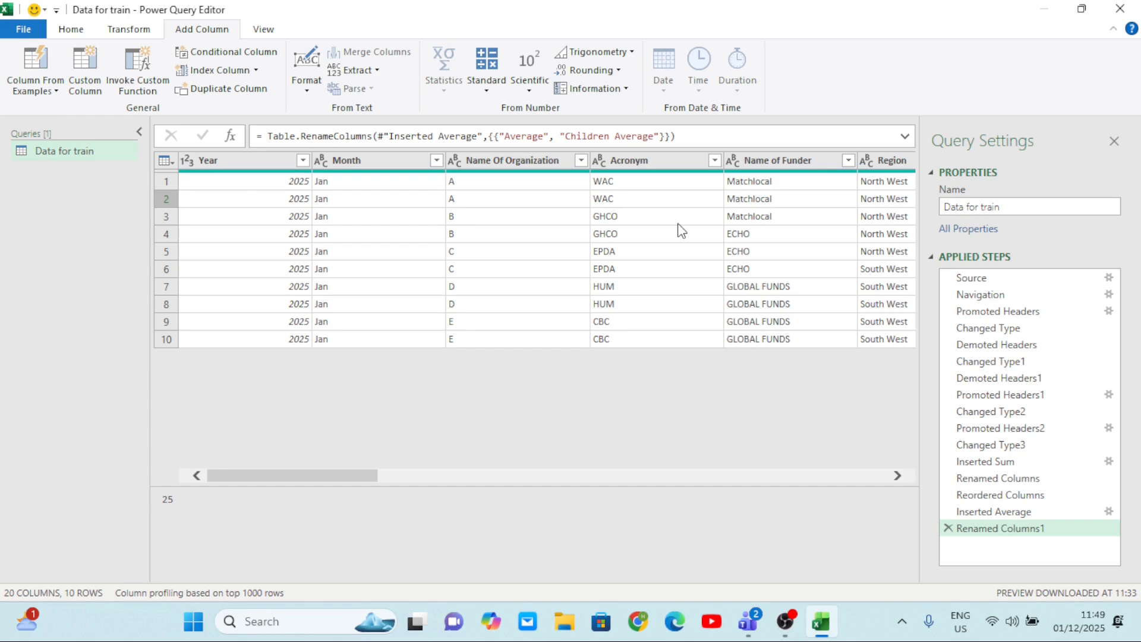
{"action": "left_click", "coordinate": [76, 33]}
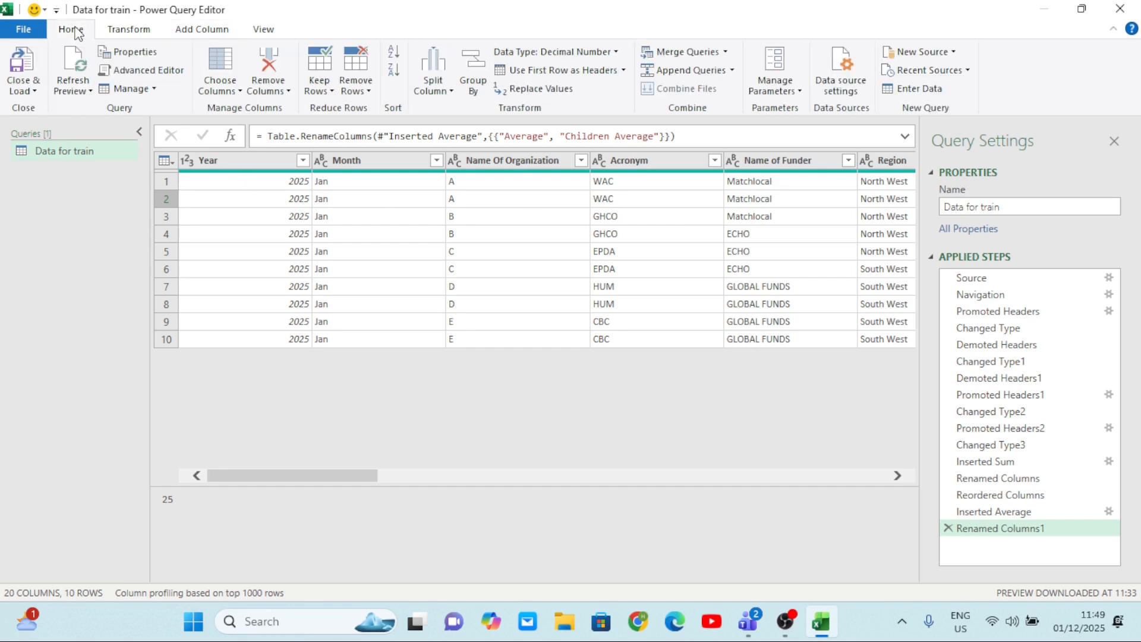
{"action": "left_click", "coordinate": [34, 91]}
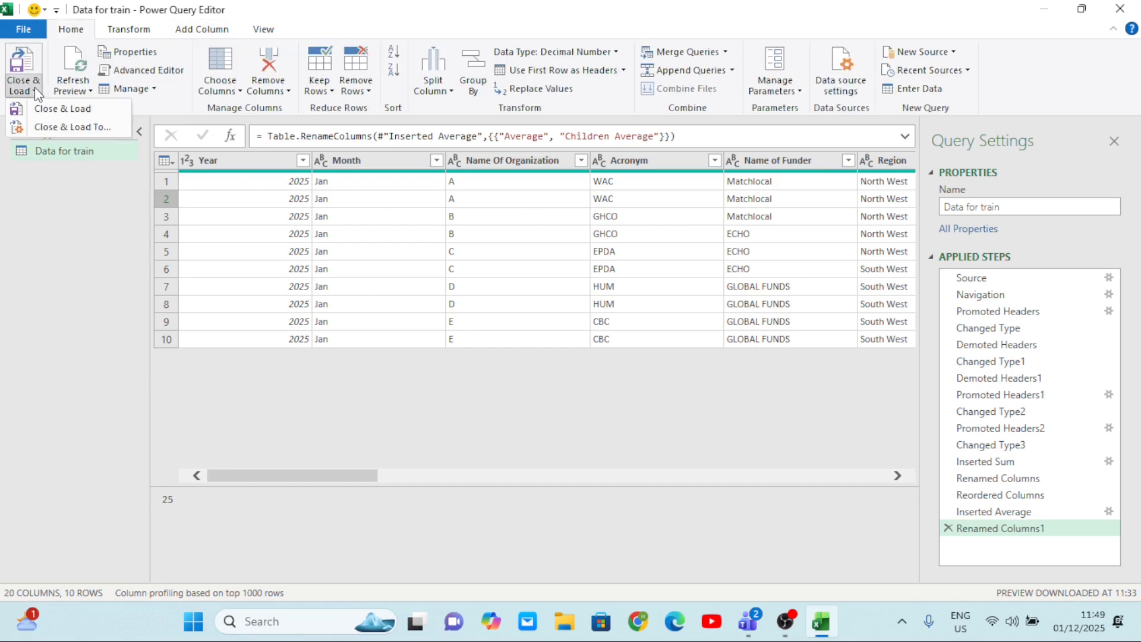
{"action": "left_click", "coordinate": [60, 109]}
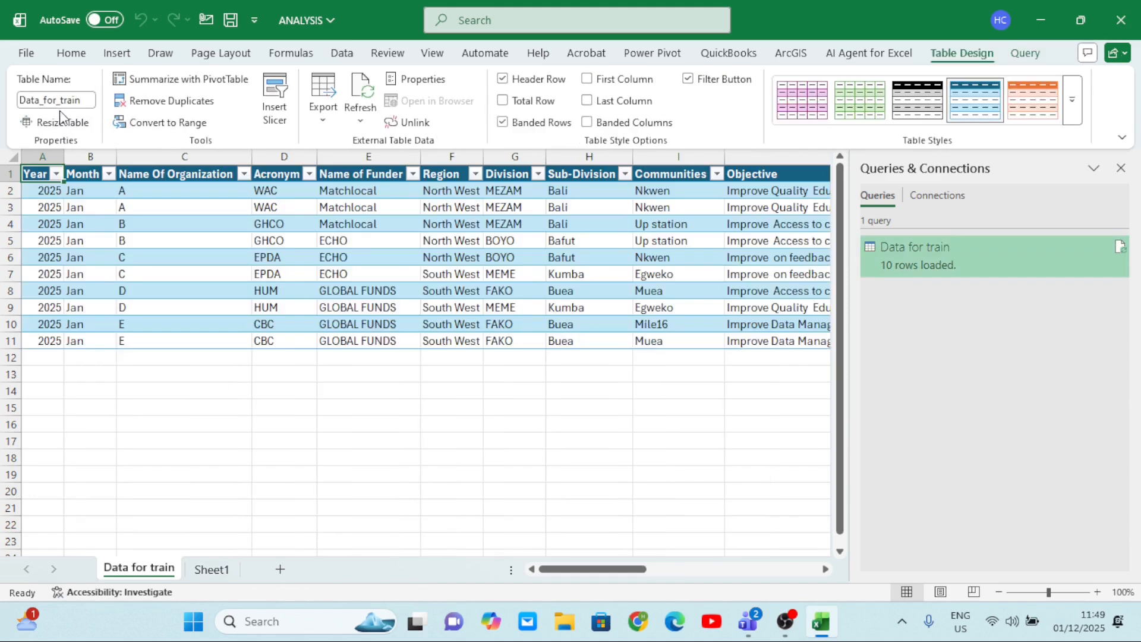
Look over the loaded table, examining the Total Status and Children Average columns and the query's preview.
{"action": "scroll", "coordinate": [410, 262], "scroll_direction": "right", "scroll_amount": 3}
{"action": "scroll", "coordinate": [410, 262], "scroll_direction": "right", "scroll_amount": 20}
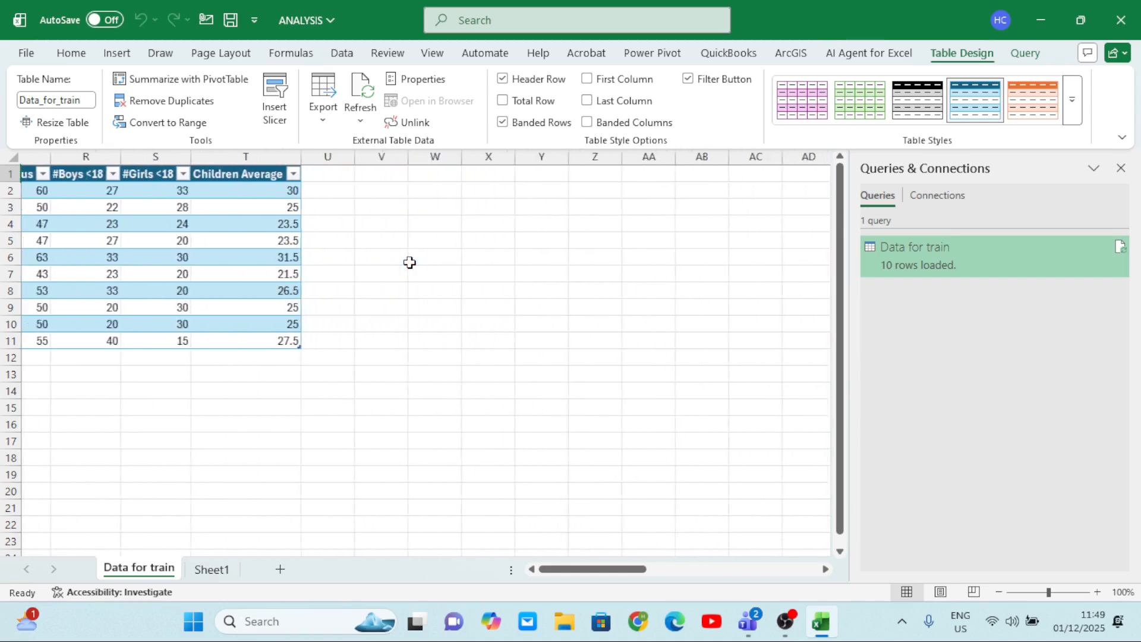
{"action": "scroll", "coordinate": [410, 262], "scroll_direction": "left", "scroll_amount": 20}
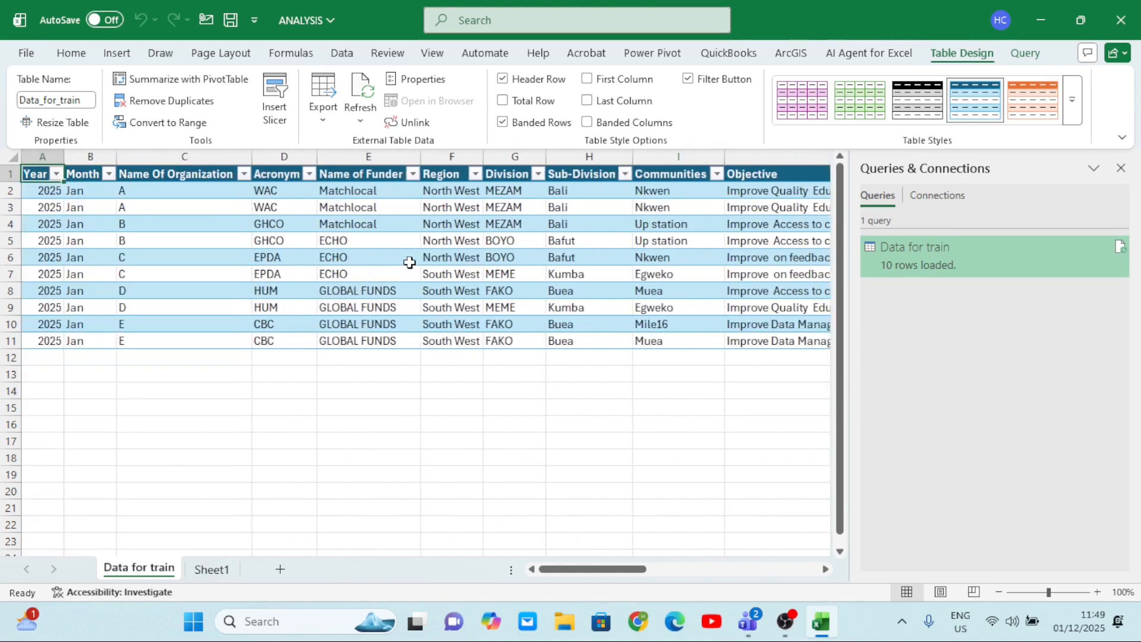
{"action": "scroll", "coordinate": [410, 262], "scroll_direction": "right", "scroll_amount": 10}
{"action": "scroll", "coordinate": [409, 262], "scroll_direction": "left", "scroll_amount": 2}
{"action": "scroll", "coordinate": [410, 262], "scroll_direction": "right", "scroll_amount": 8}
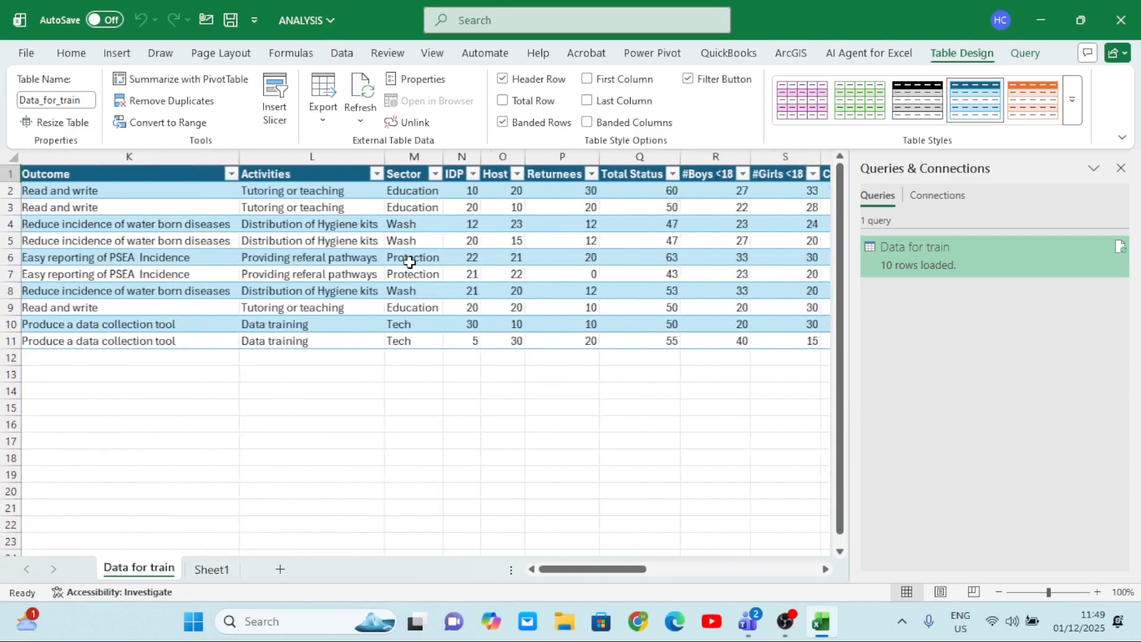
{"action": "scroll", "coordinate": [410, 263], "scroll_direction": "right", "scroll_amount": 1}
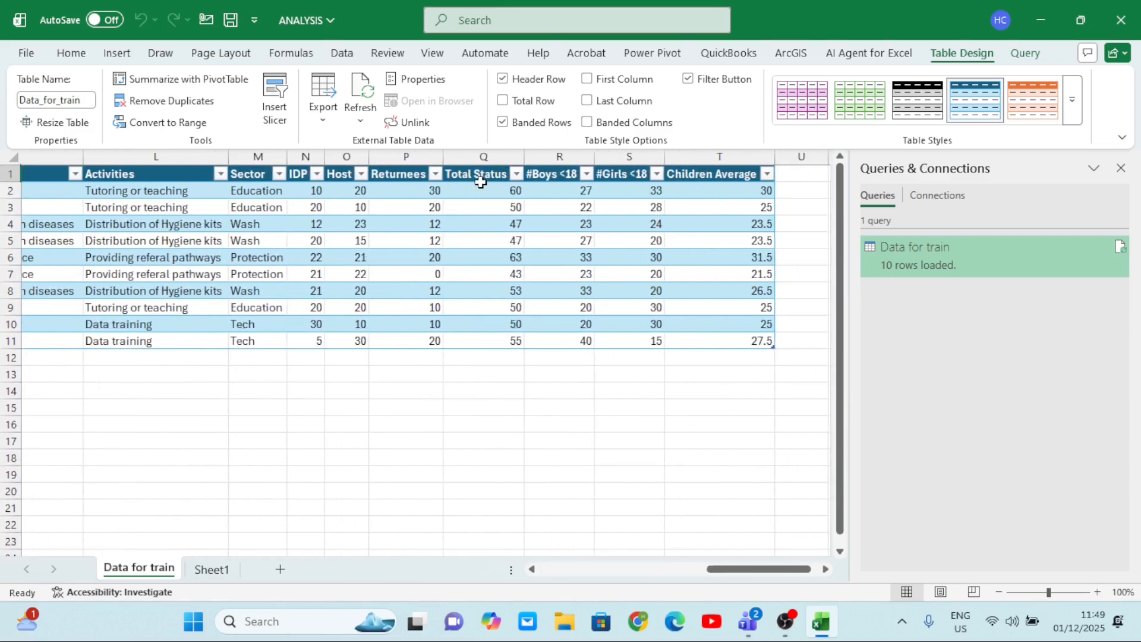
{"action": "left_click_drag", "start_coordinate": [480, 176], "coordinate": [479, 343]}
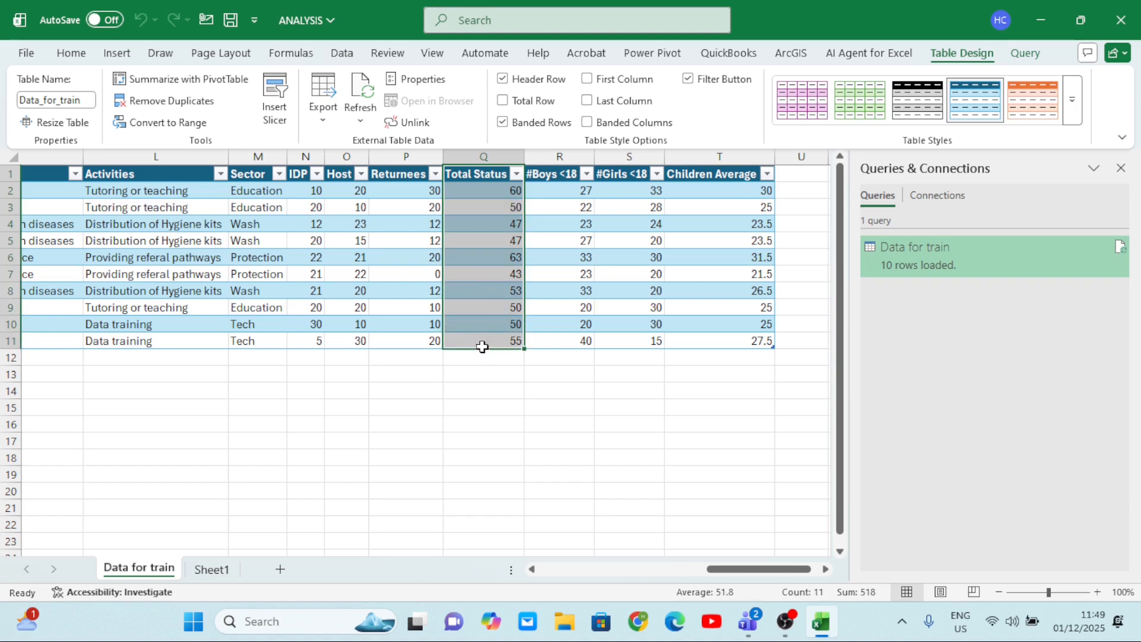
{"action": "left_click_drag", "start_coordinate": [683, 174], "coordinate": [716, 346]}
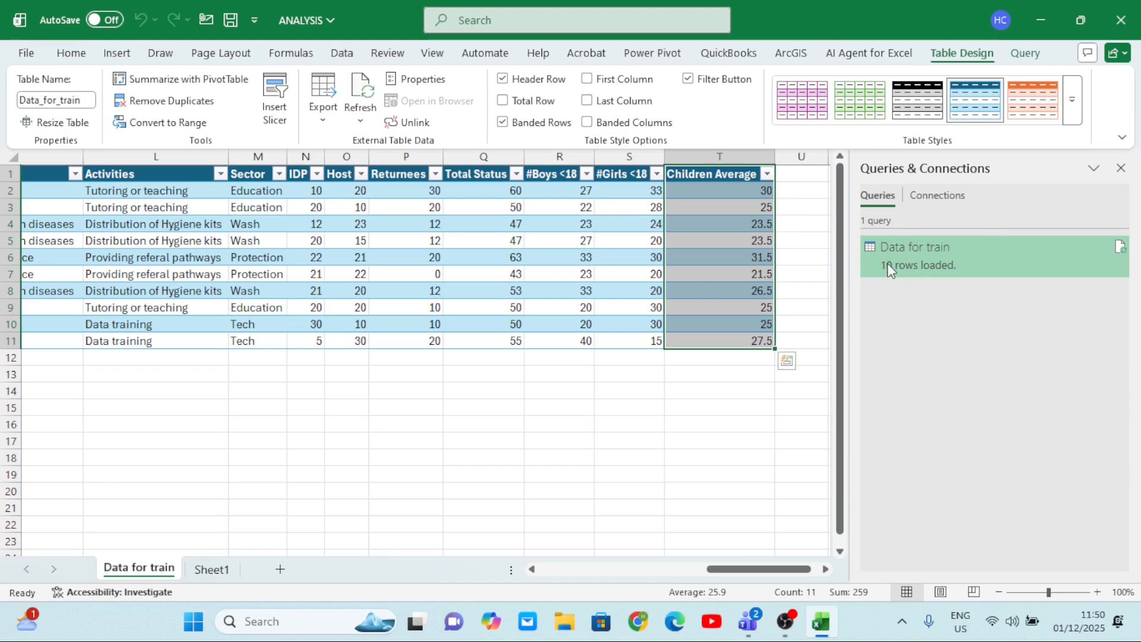
{"action": "mouse_move", "coordinate": [887, 274]}
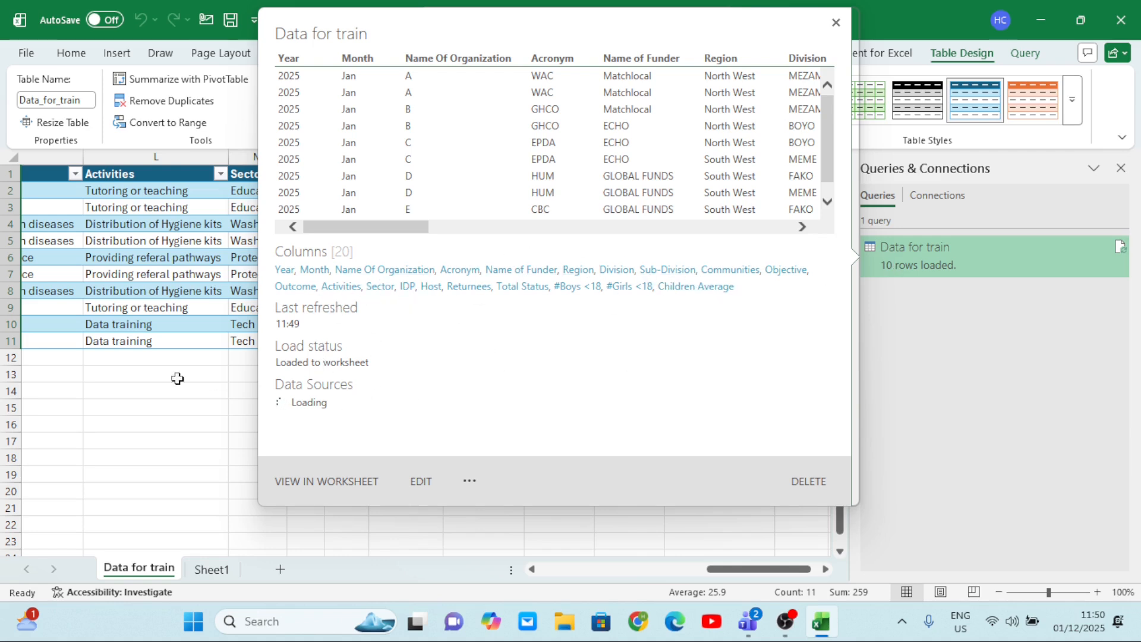
{"action": "left_click", "coordinate": [150, 382]}
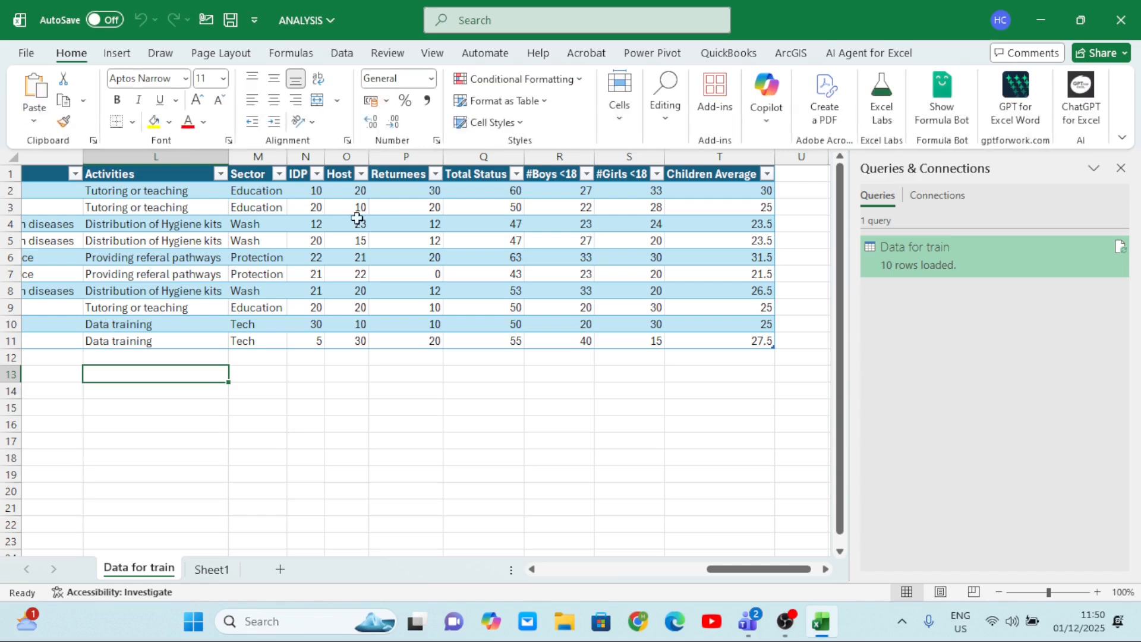
{"action": "scroll", "coordinate": [386, 292], "scroll_direction": "left", "scroll_amount": 10}
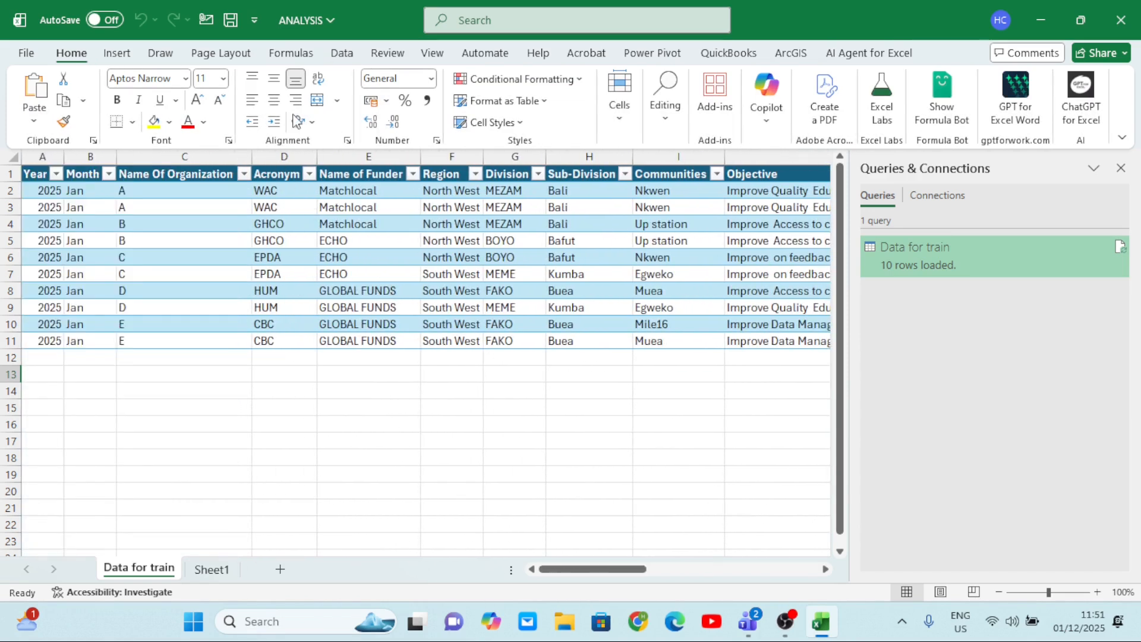
Import the February 2025 Excel workbook from the Desktop as a new data source.
{"action": "left_click", "coordinate": [342, 54]}
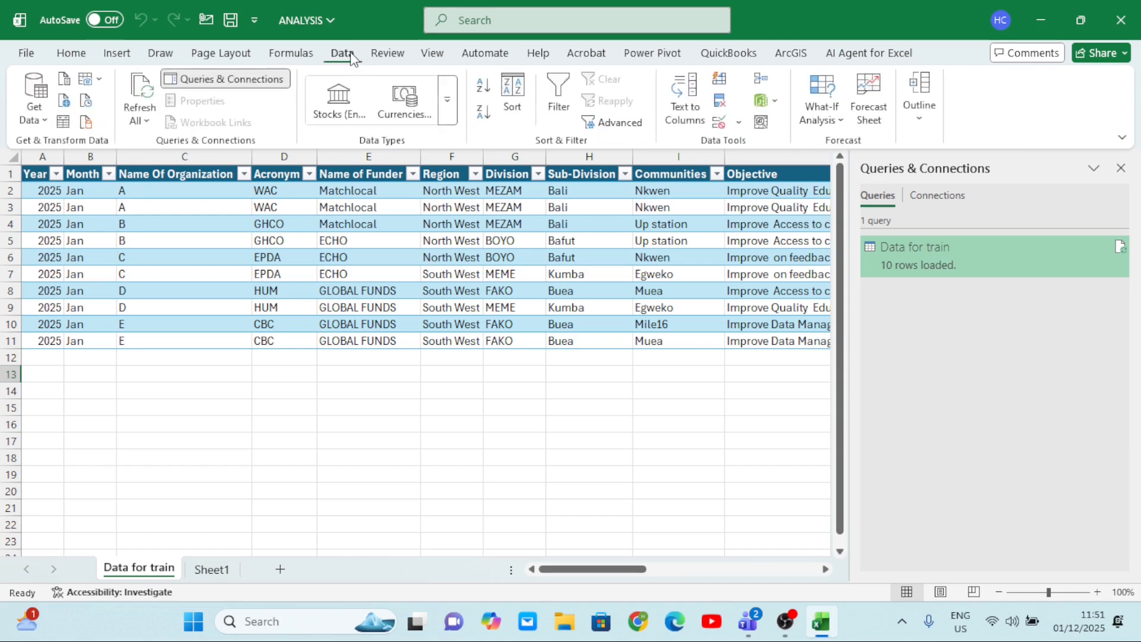
{"action": "left_click", "coordinate": [34, 125]}
{"action": "mouse_move", "coordinate": [96, 187]}
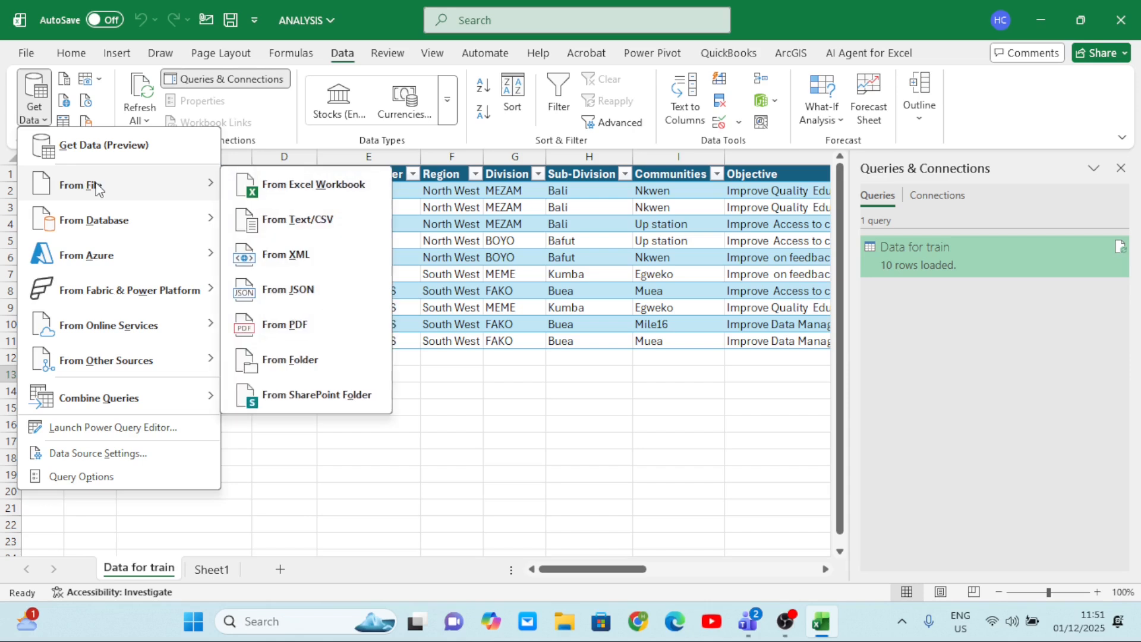
{"action": "left_click", "coordinate": [294, 192]}
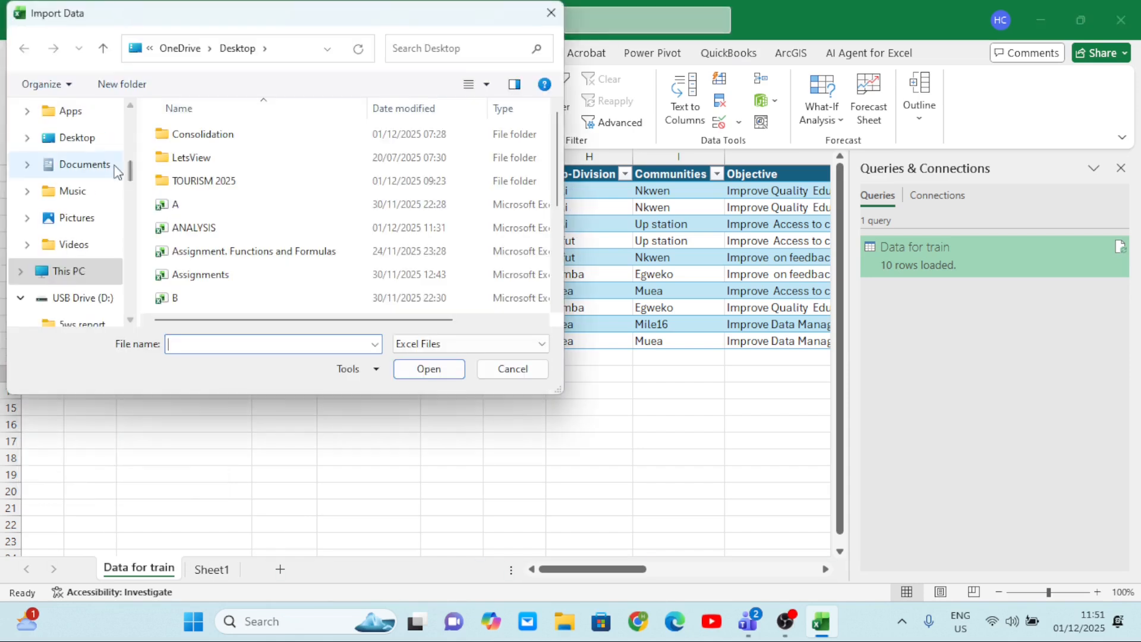
{"action": "left_click", "coordinate": [90, 143]}
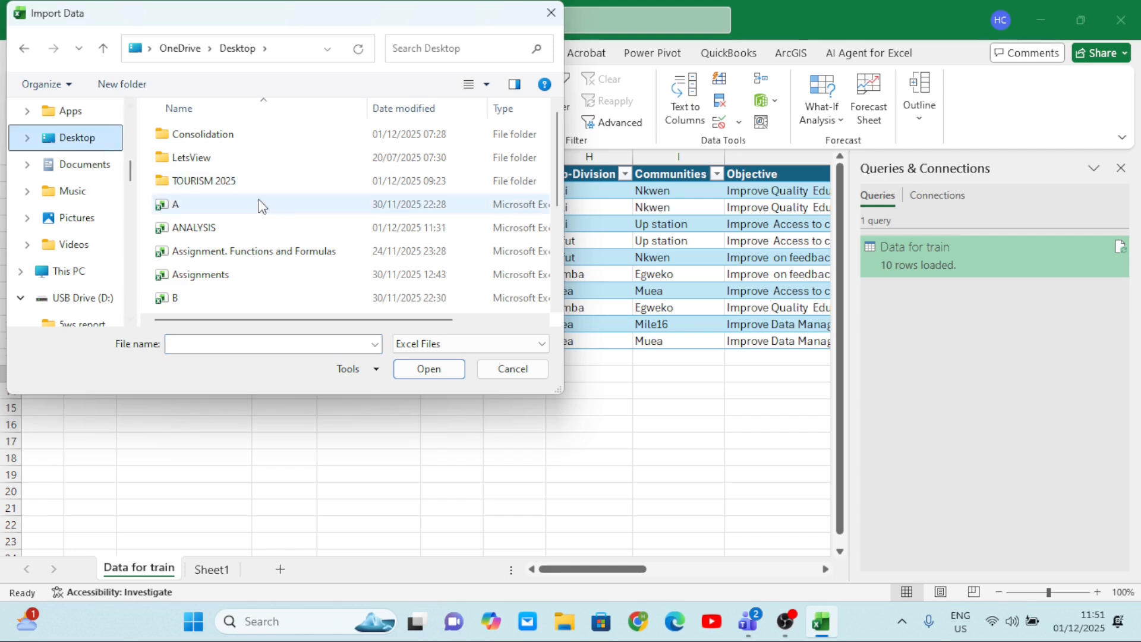
{"action": "scroll", "coordinate": [289, 213], "scroll_direction": "down", "scroll_amount": 3}
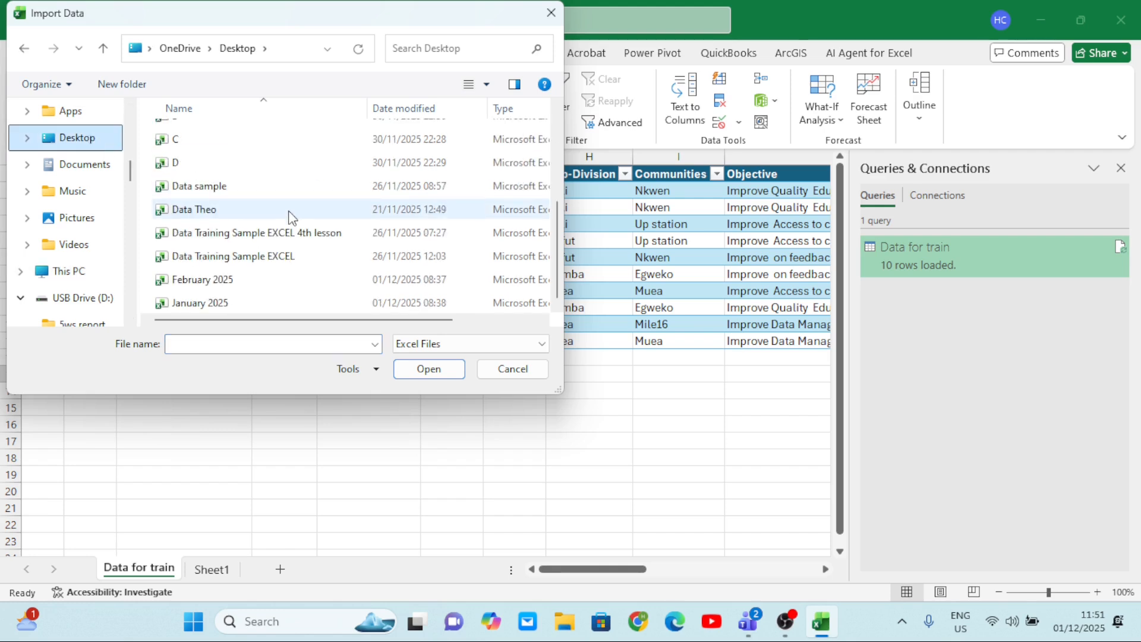
{"action": "left_click", "coordinate": [205, 285]}
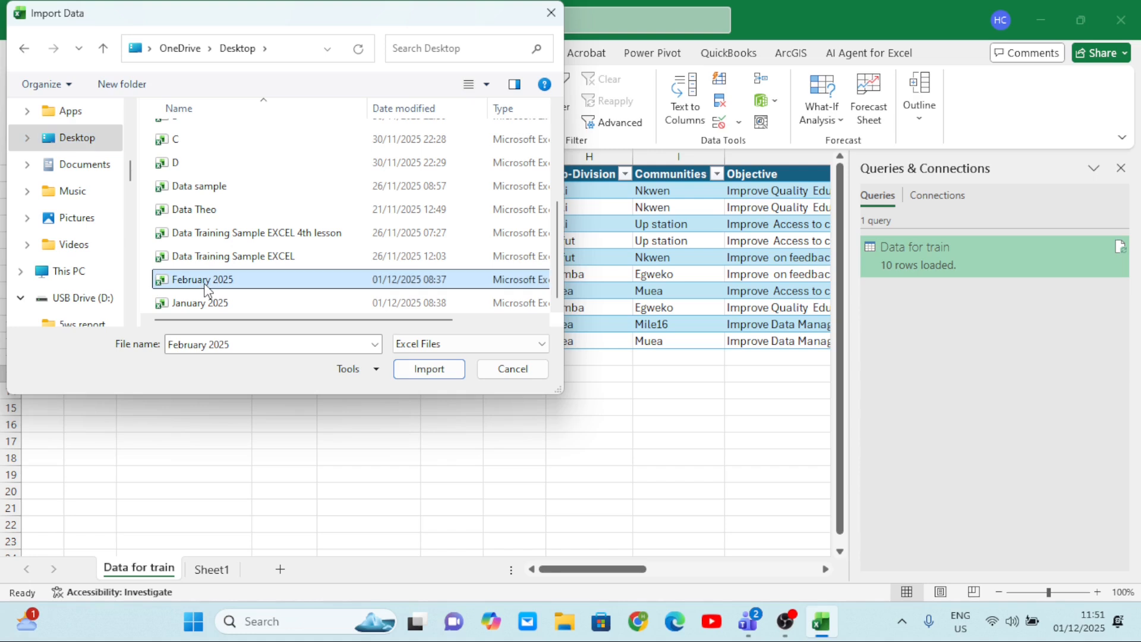
{"action": "left_click", "coordinate": [422, 374]}
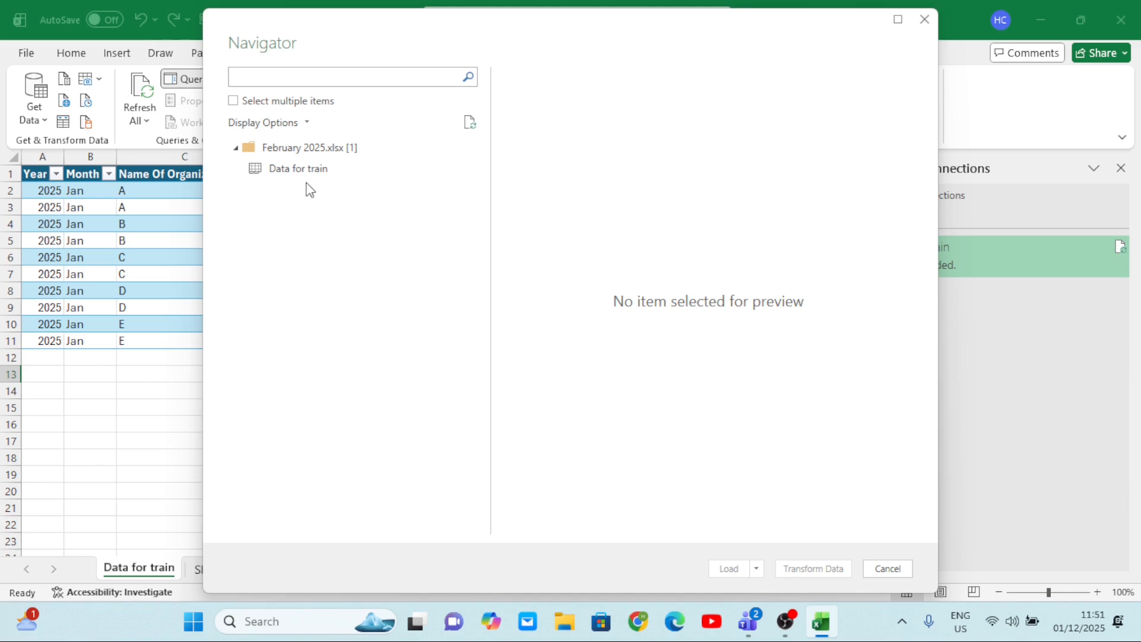
Enable selection of multiple items, select the Data for train sheet of February 2025.xlsx, and open it for transformation.
{"action": "left_click", "coordinate": [235, 102]}
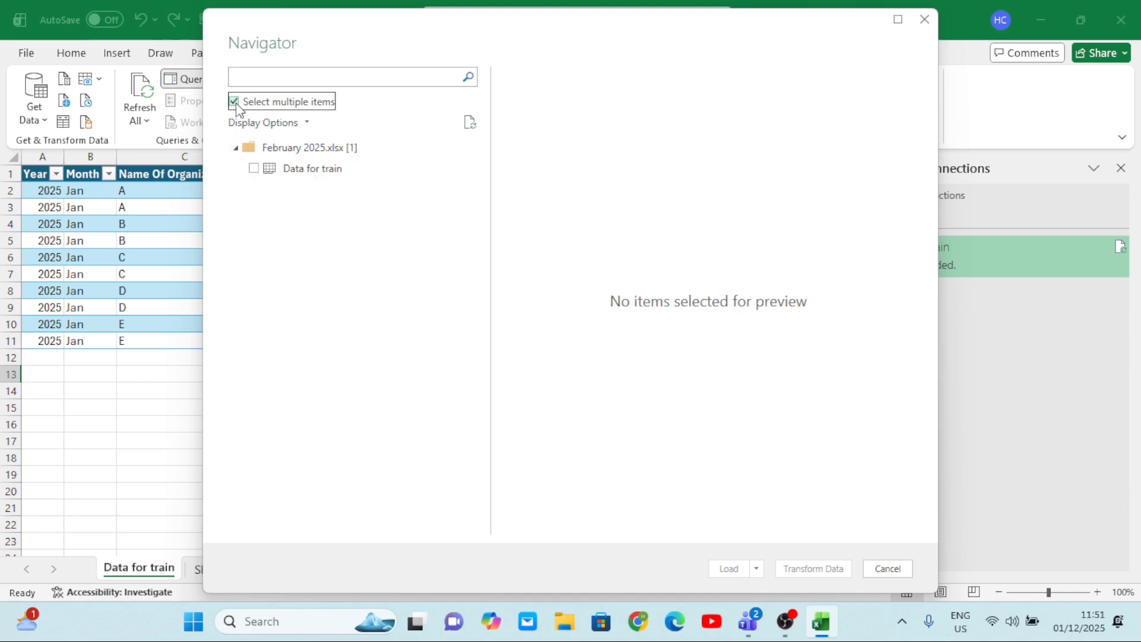
{"action": "left_click", "coordinate": [253, 168]}
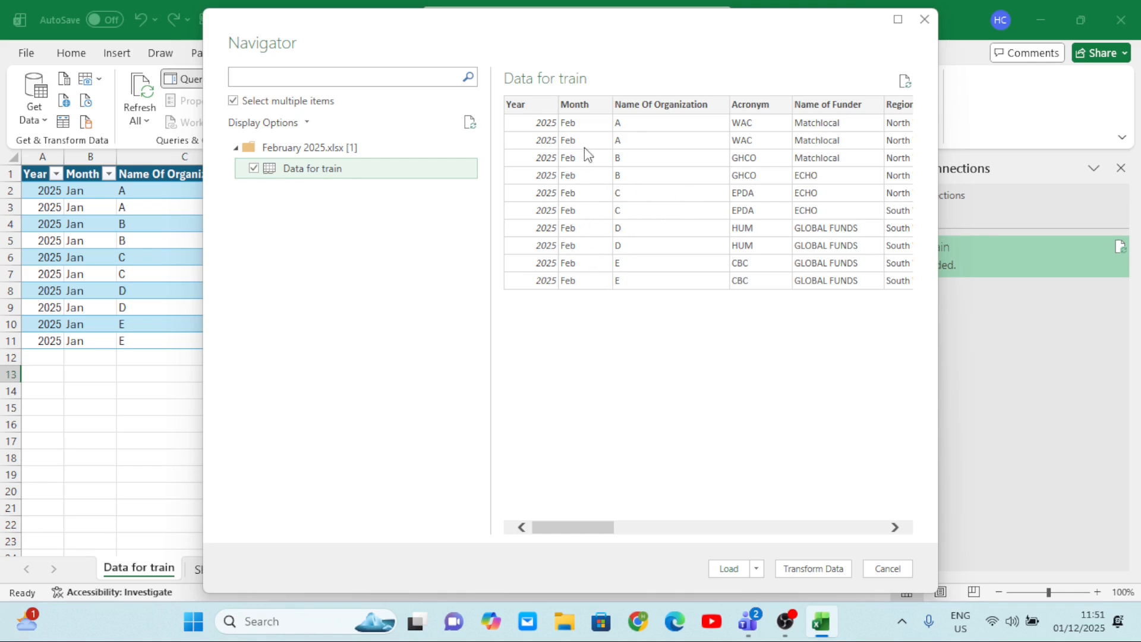
{"action": "scroll", "coordinate": [589, 228], "scroll_direction": "right", "scroll_amount": 5}
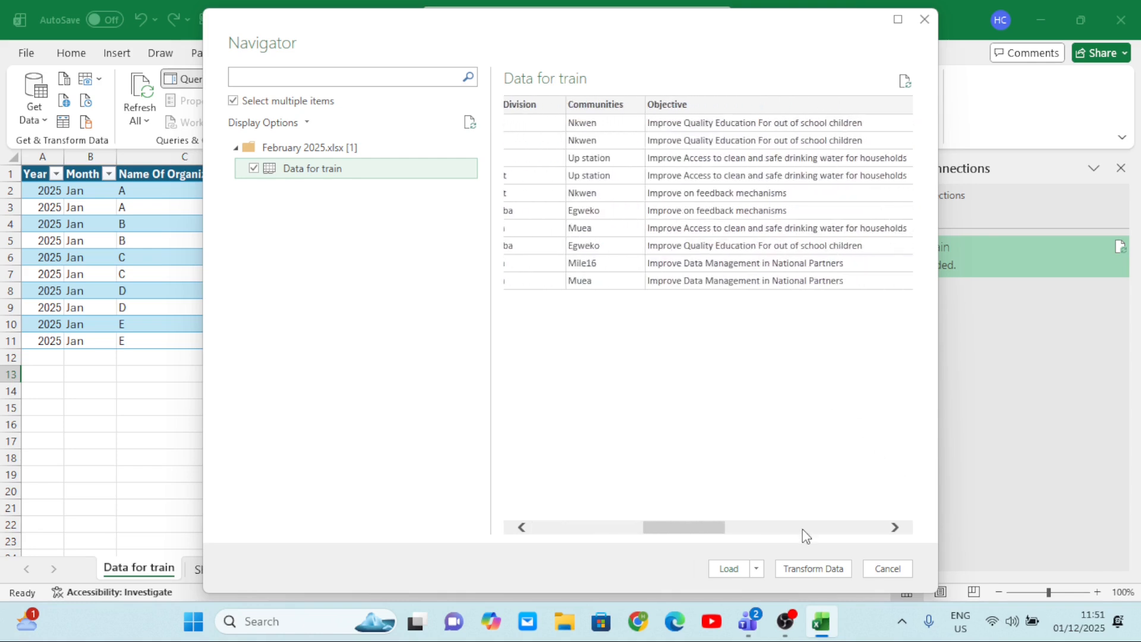
{"action": "left_click", "coordinate": [807, 570]}
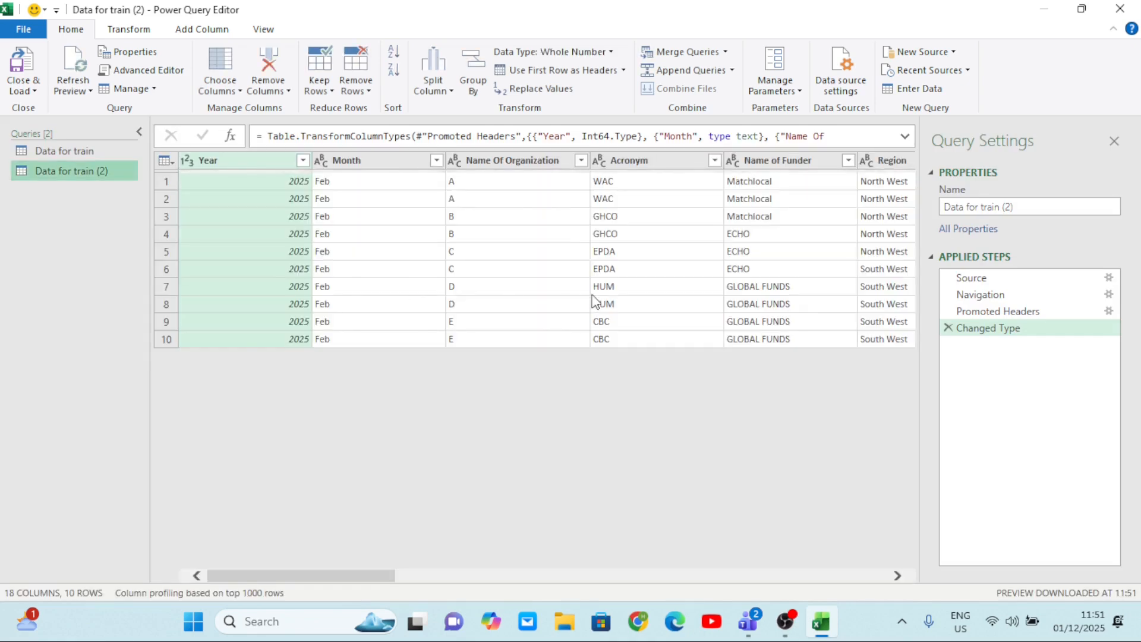
{"action": "scroll", "coordinate": [596, 303], "scroll_direction": "right", "scroll_amount": 15}
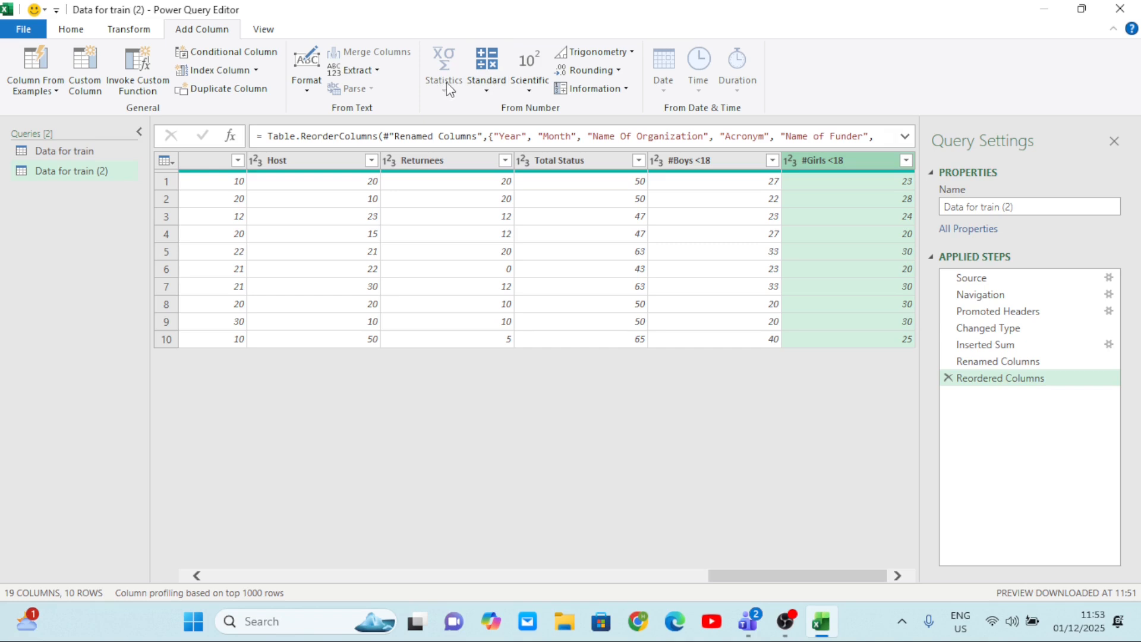
Add a column summing #Boys <18 and #Girls <18, and remove that applied step from the query.
{"action": "left_click", "coordinate": [486, 91]}
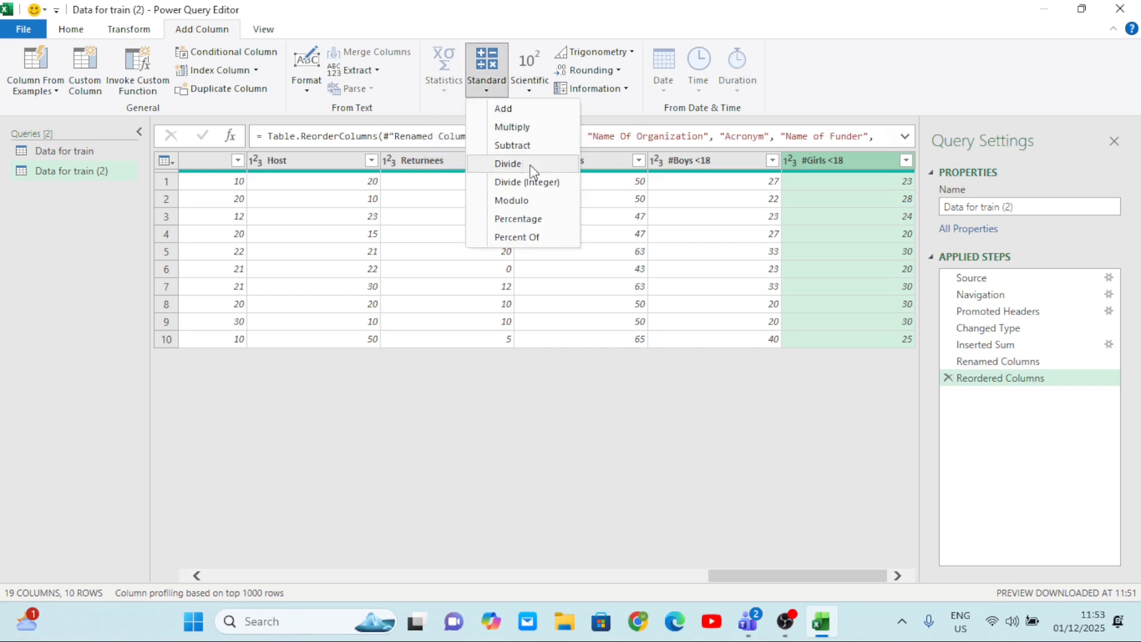
{"action": "left_click", "coordinate": [426, 221]}
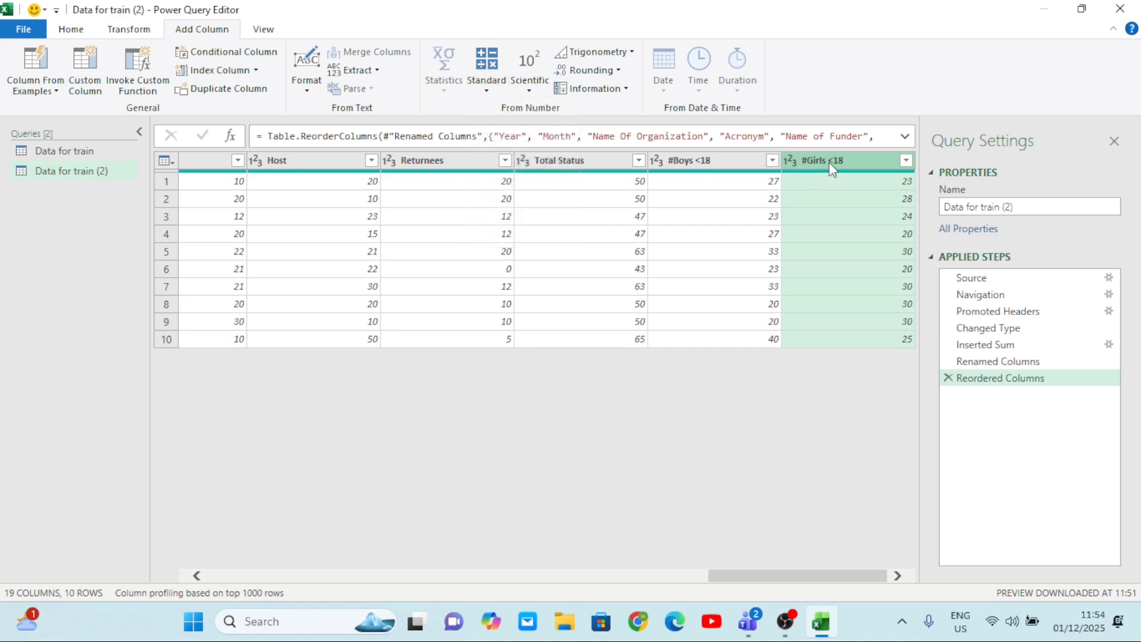
{"action": "left_click", "coordinate": [719, 166], "text": "ctrl"}
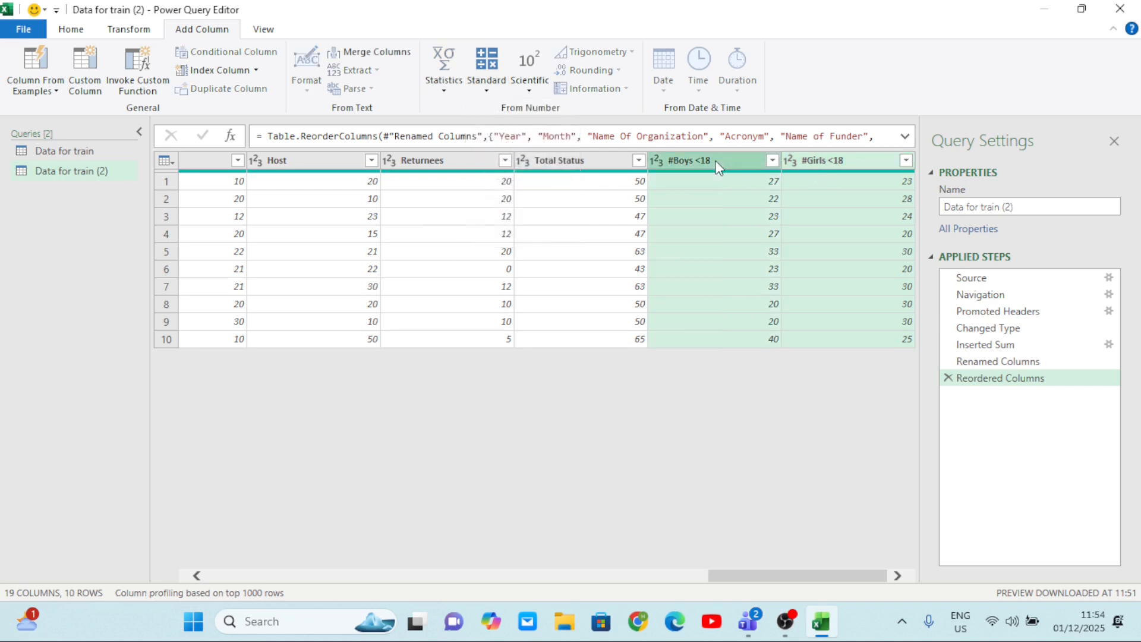
{"action": "left_click", "coordinate": [488, 92]}
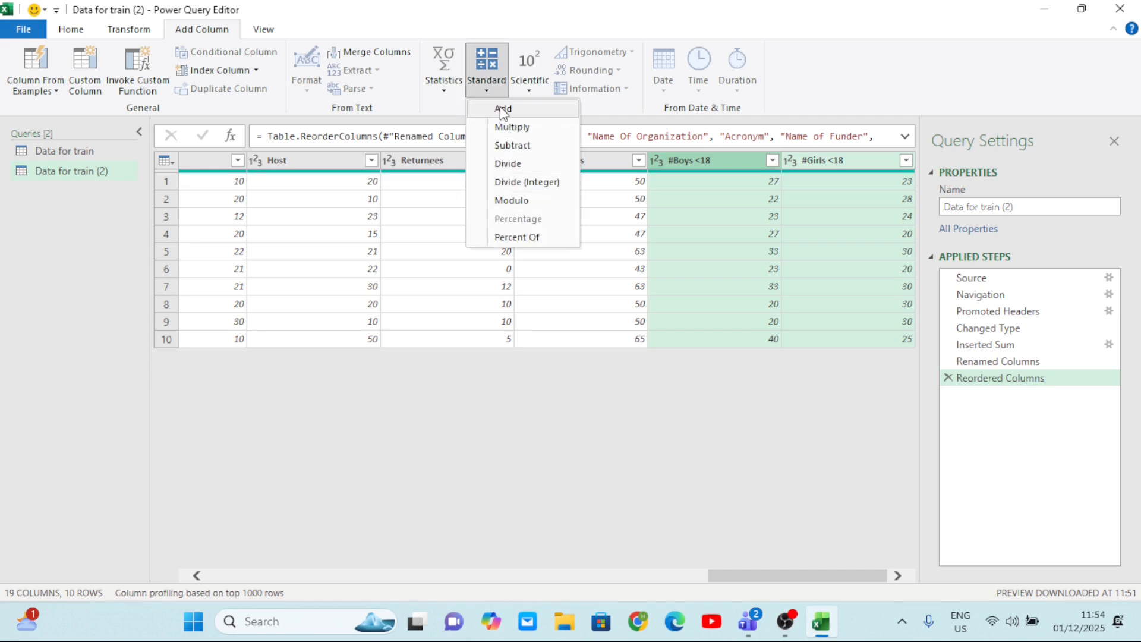
{"action": "left_click", "coordinate": [445, 89]}
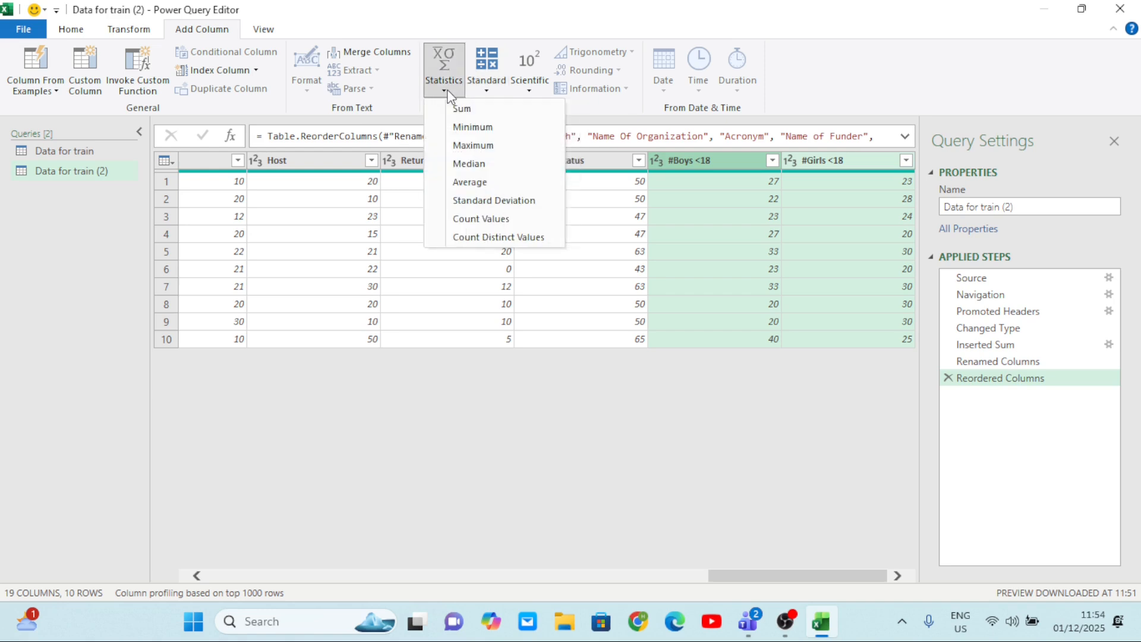
{"action": "left_click", "coordinate": [480, 112]}
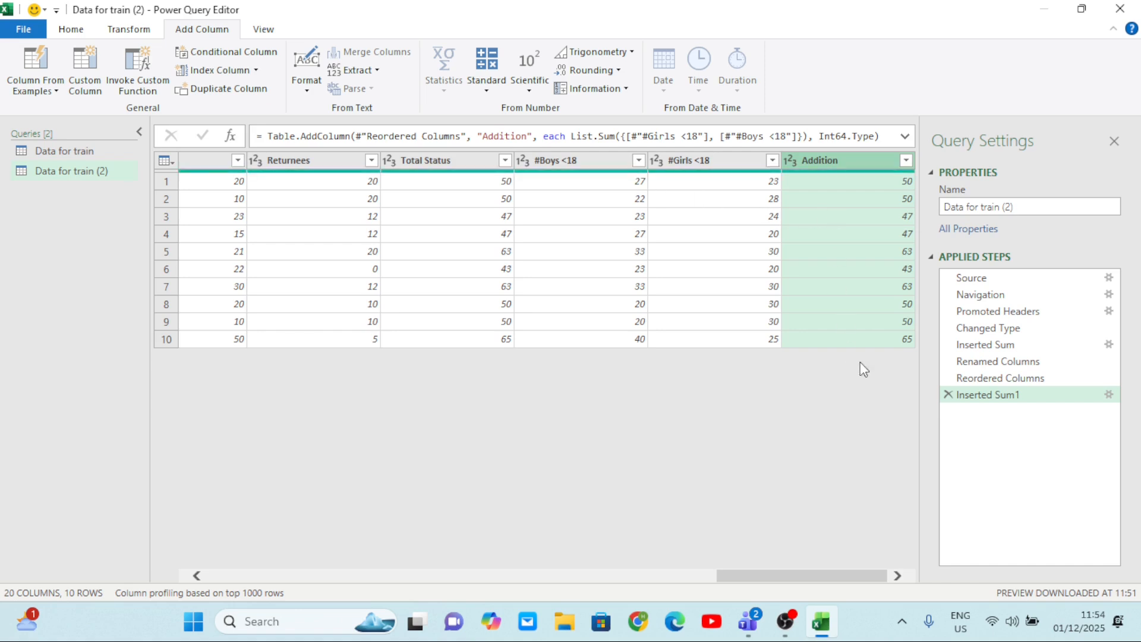
{"action": "left_click", "coordinate": [949, 395]}
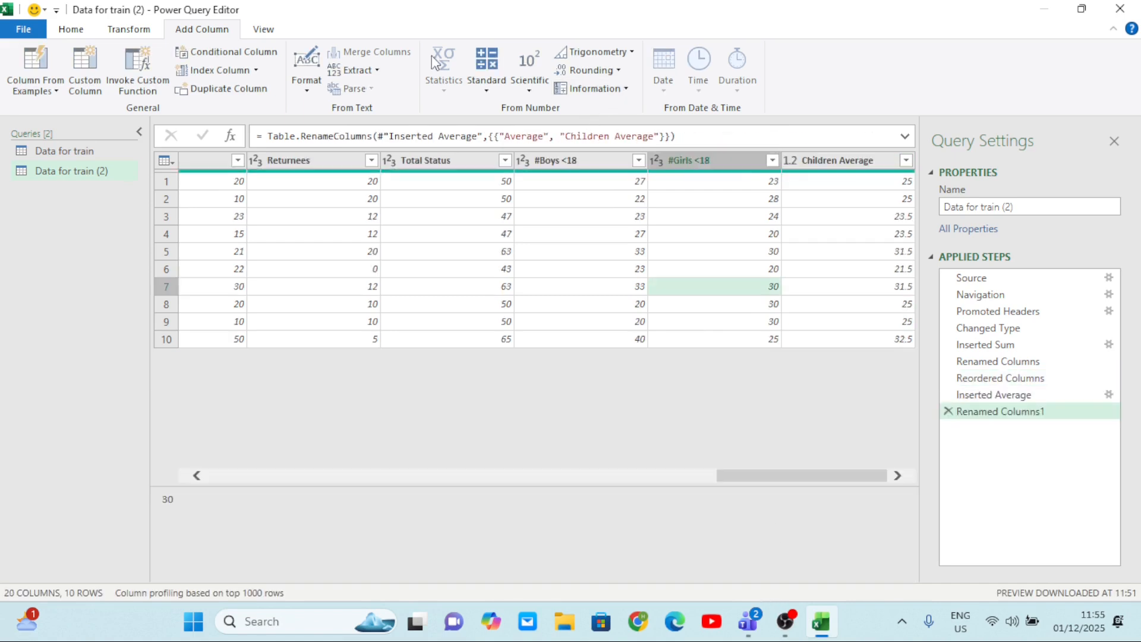
{"action": "left_click", "coordinate": [127, 31]}
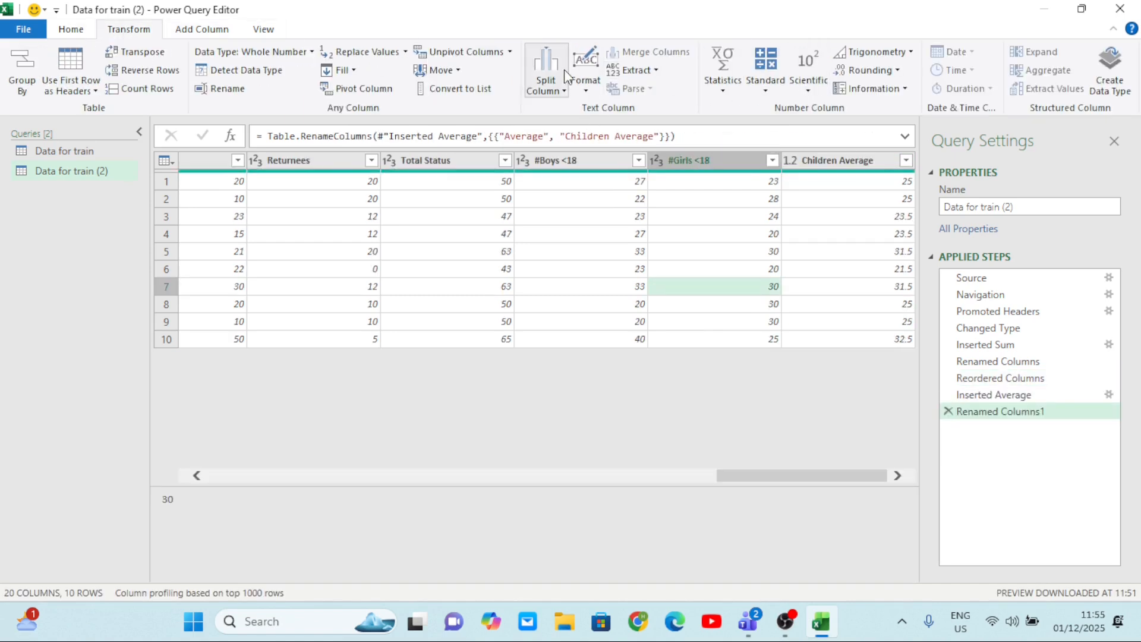
Compare the Data for train and Data for train (2) queries, examining their columns and month records.
{"action": "left_click", "coordinate": [617, 217]}
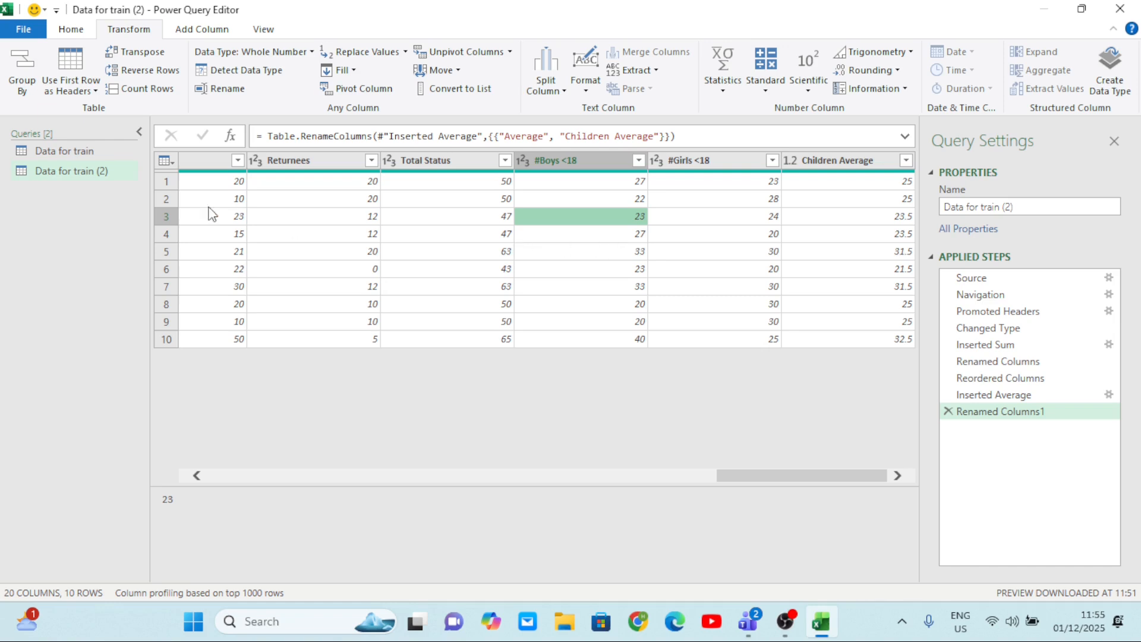
{"action": "left_click", "coordinate": [67, 151]}
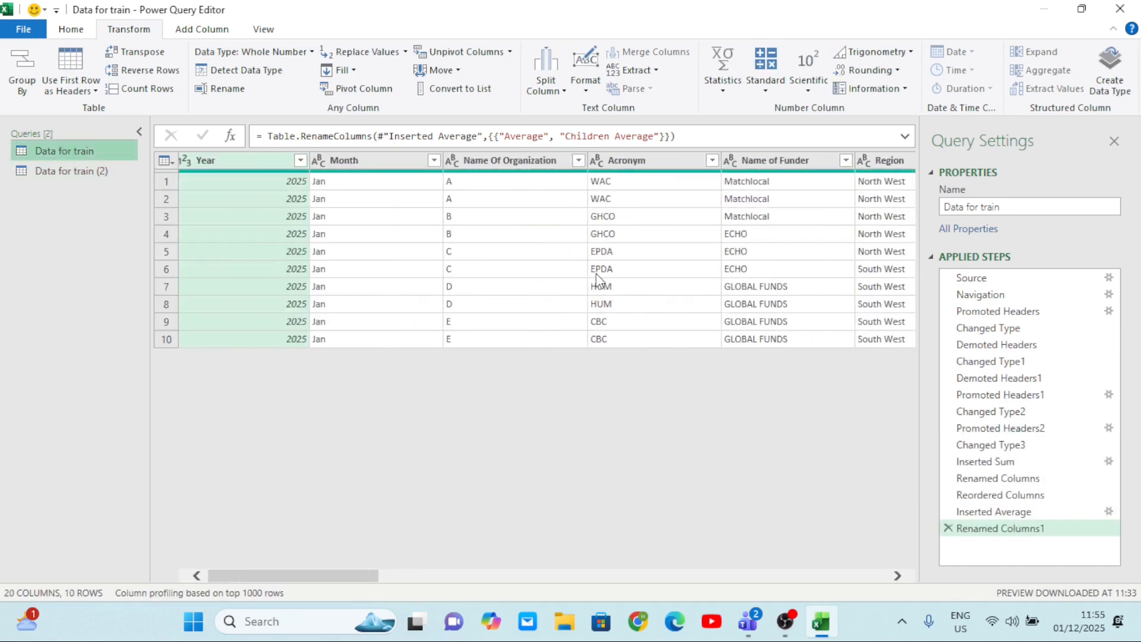
{"action": "scroll", "coordinate": [598, 278], "scroll_direction": "right", "scroll_amount": 3}
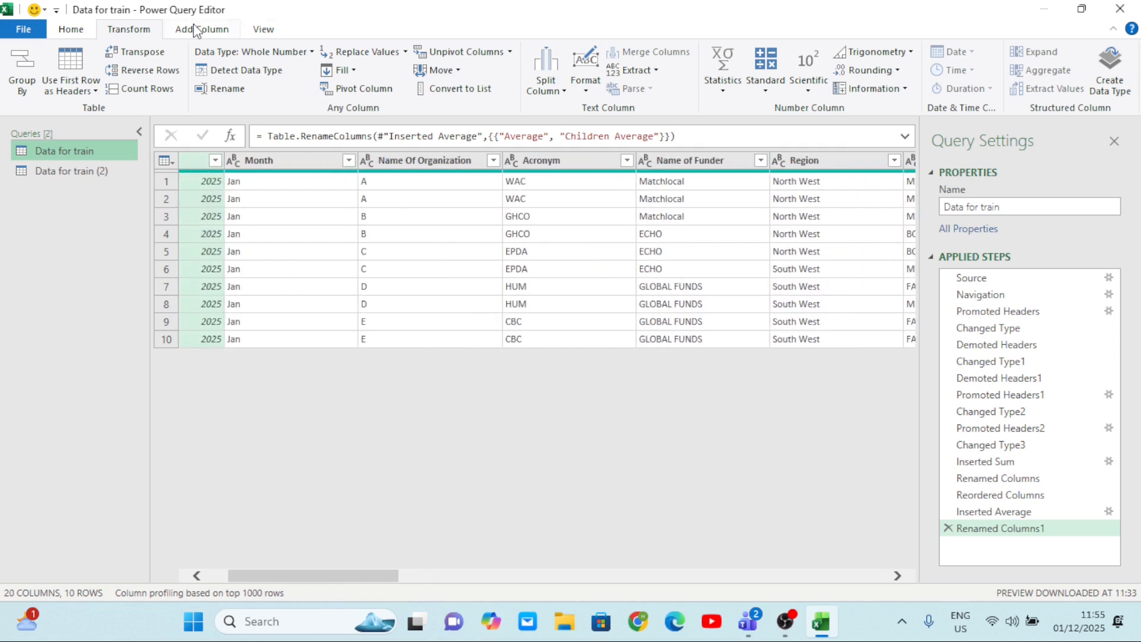
{"action": "left_click", "coordinate": [72, 172]}
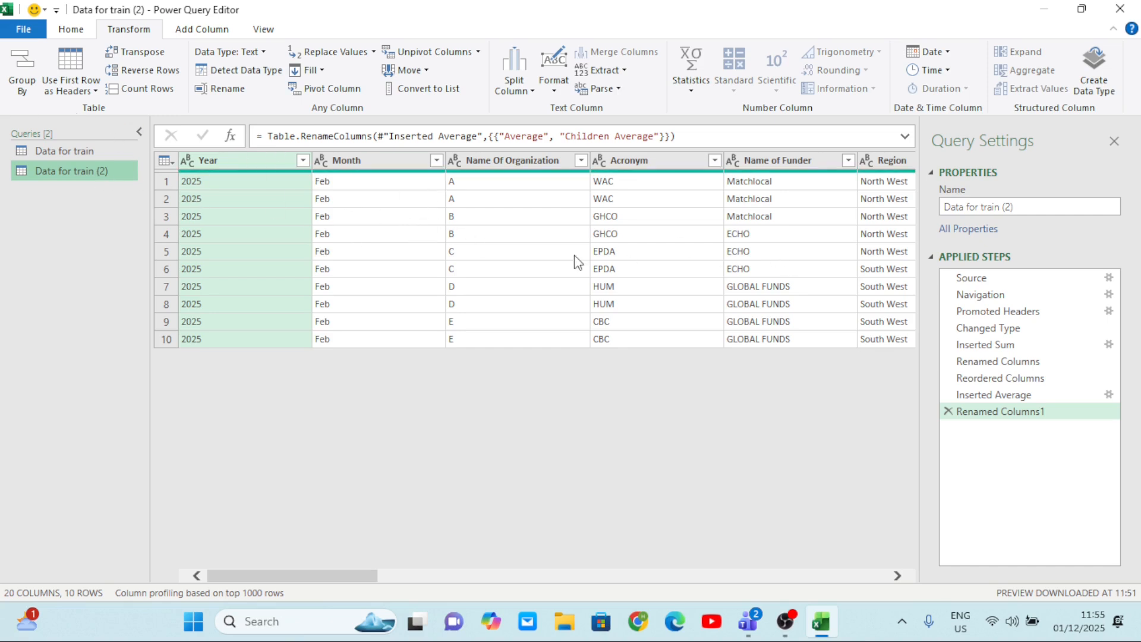
{"action": "scroll", "coordinate": [575, 262], "scroll_direction": "right", "scroll_amount": 5}
{"action": "scroll", "coordinate": [595, 266], "scroll_direction": "left", "scroll_amount": 5}
Close the Power Query Editor and load the February query into the workbook.
{"action": "left_click", "coordinate": [62, 30]}
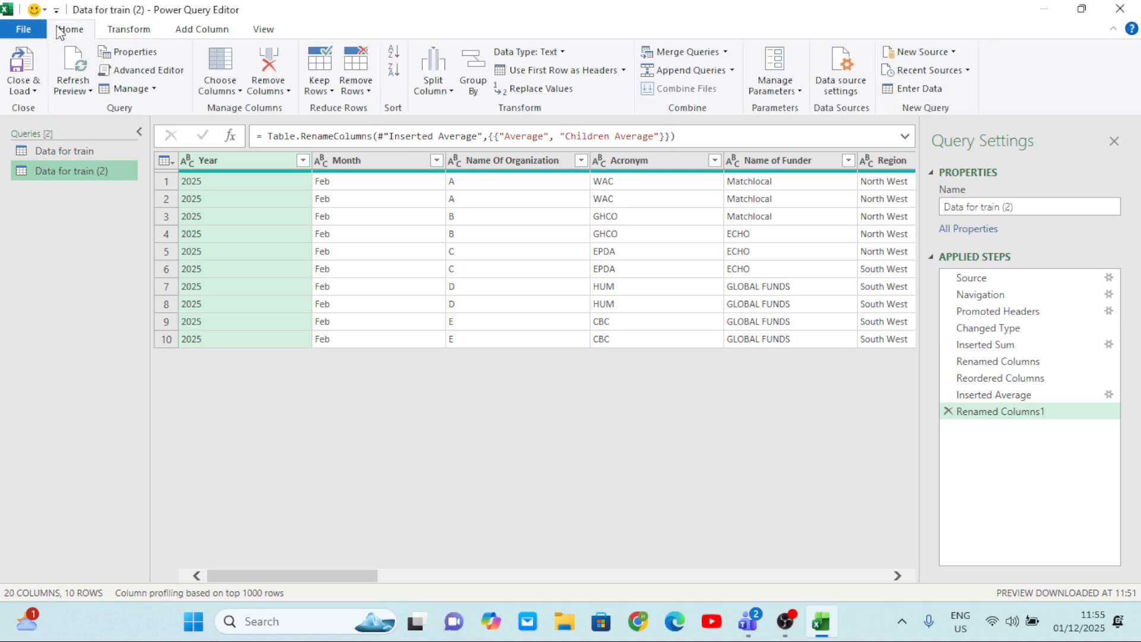
{"action": "left_click", "coordinate": [34, 92]}
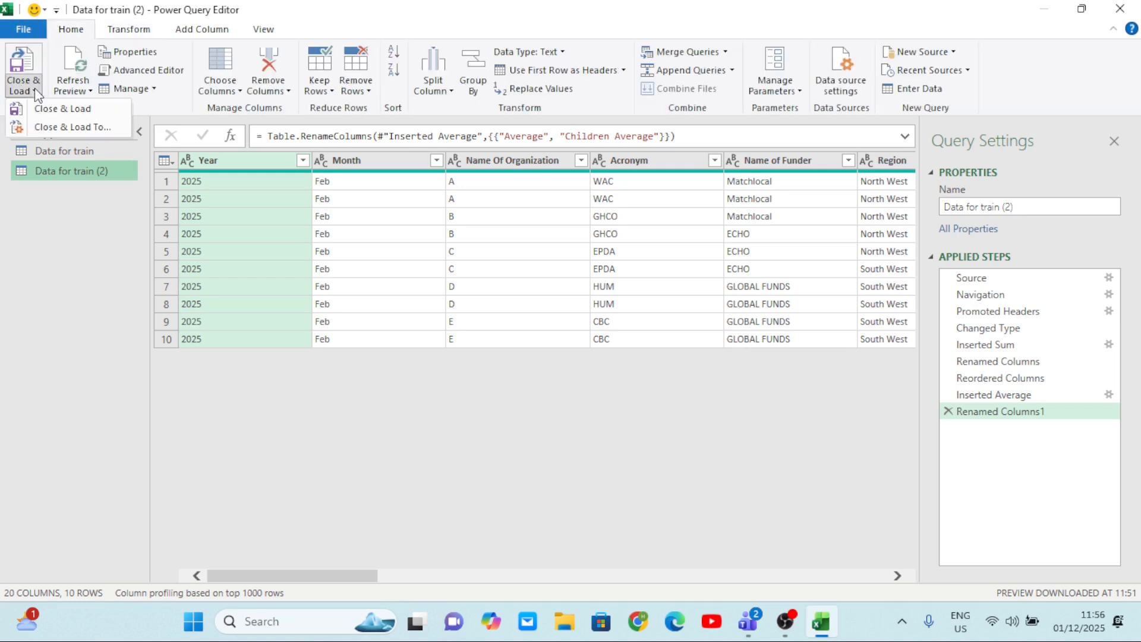
{"action": "left_click", "coordinate": [56, 110]}
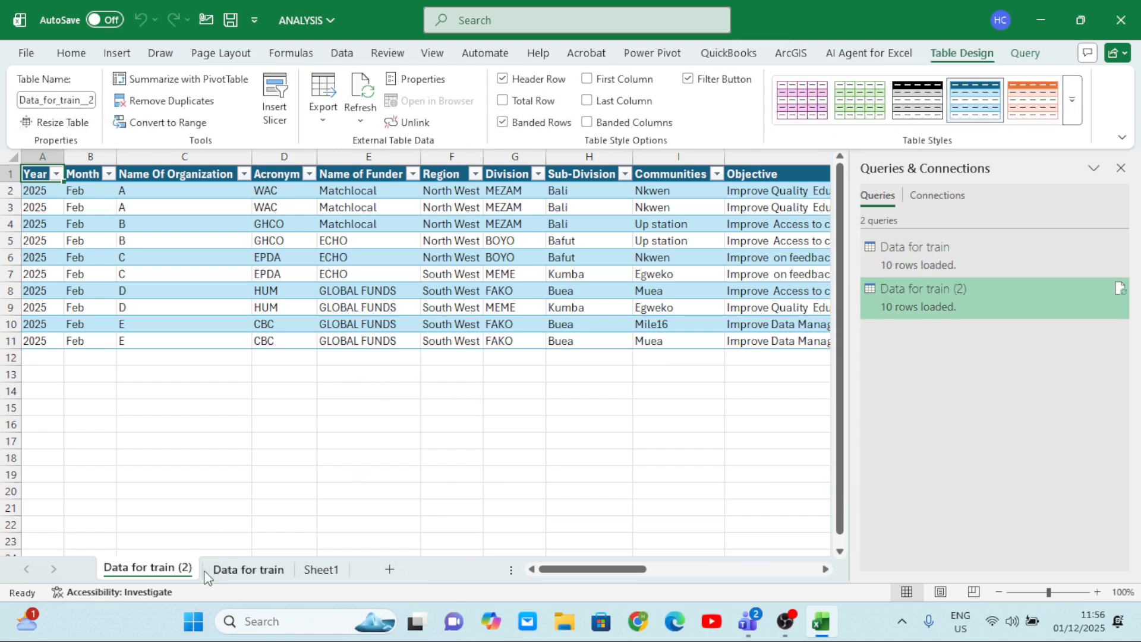
Compare the loaded tables on the Data for train (2) and Data for train sheets, from Year through Children Average.
{"action": "left_click", "coordinate": [247, 572]}
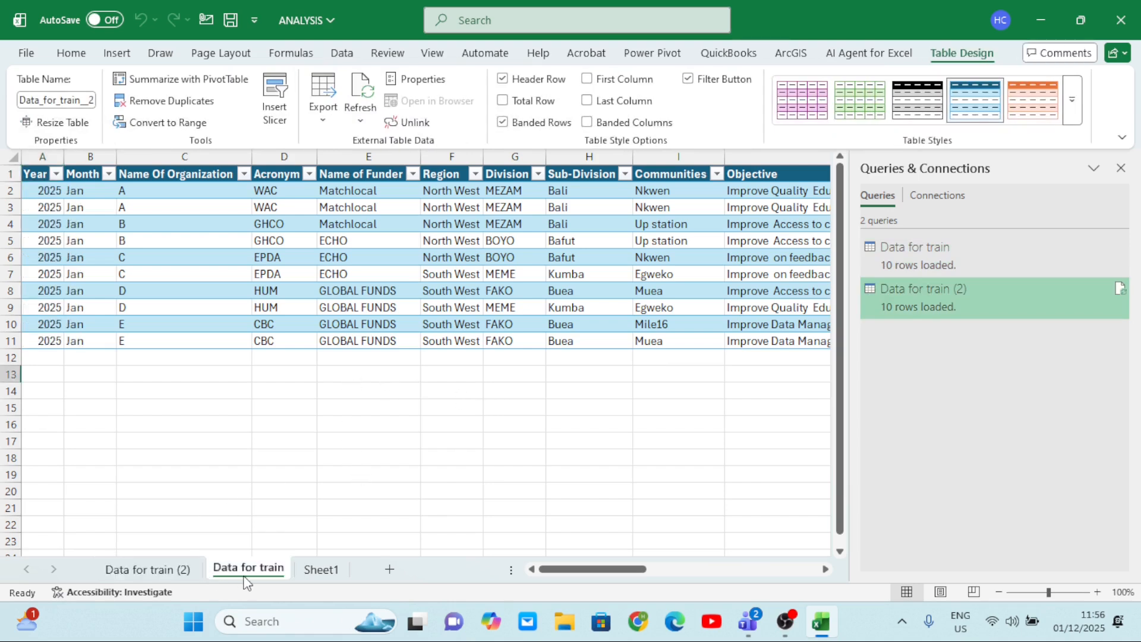
{"action": "left_click", "coordinate": [137, 574]}
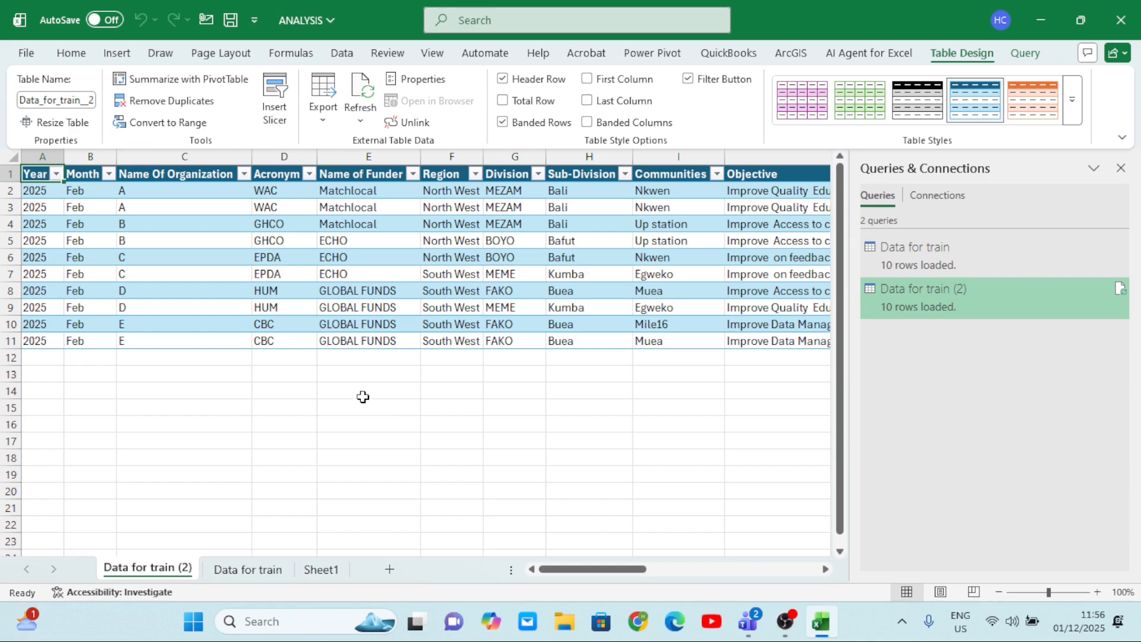
{"action": "scroll", "coordinate": [512, 405], "scroll_direction": "right", "scroll_amount": 10}
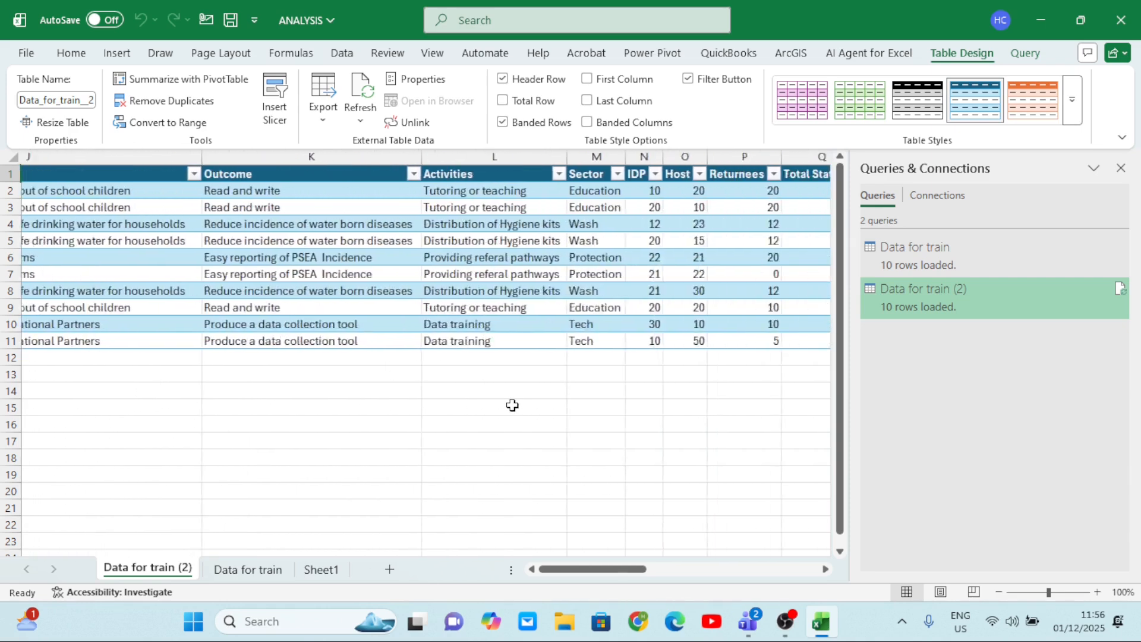
{"action": "scroll", "coordinate": [513, 405], "scroll_direction": "right", "scroll_amount": 3}
{"action": "scroll", "coordinate": [512, 405], "scroll_direction": "left", "scroll_amount": 5}
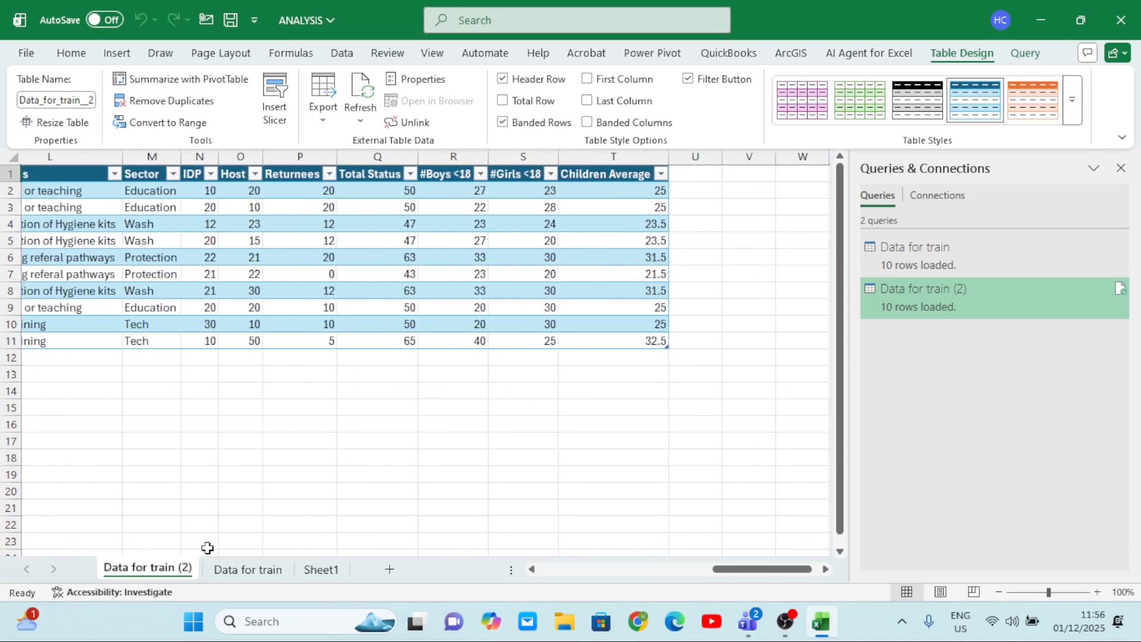
{"action": "left_click", "coordinate": [246, 570]}
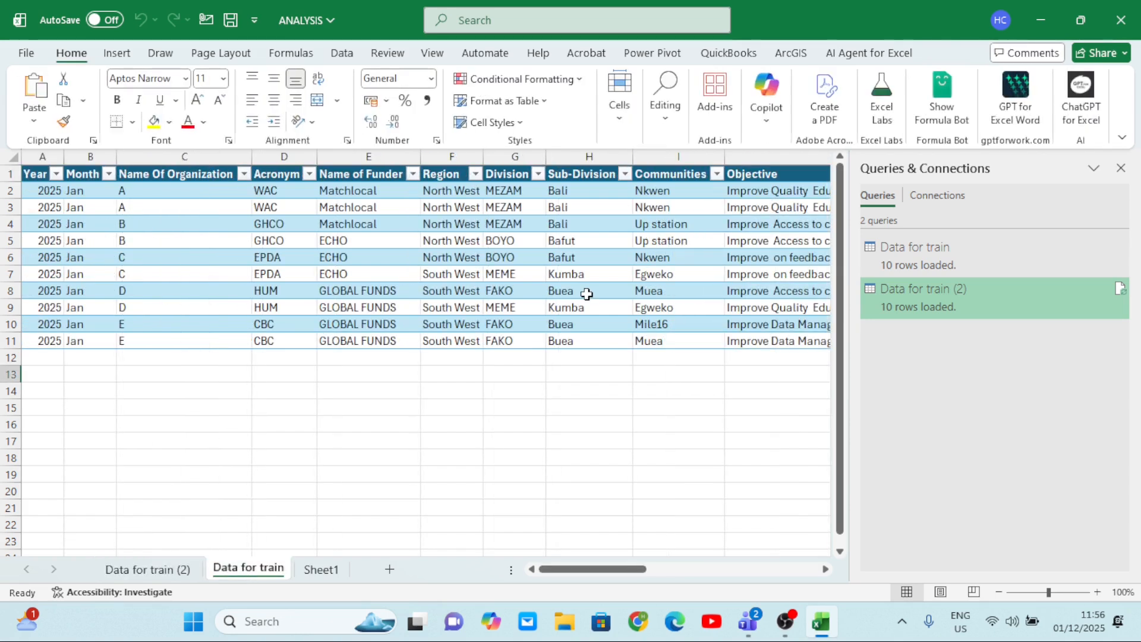
{"action": "scroll", "coordinate": [587, 294], "scroll_direction": "right", "scroll_amount": 10}
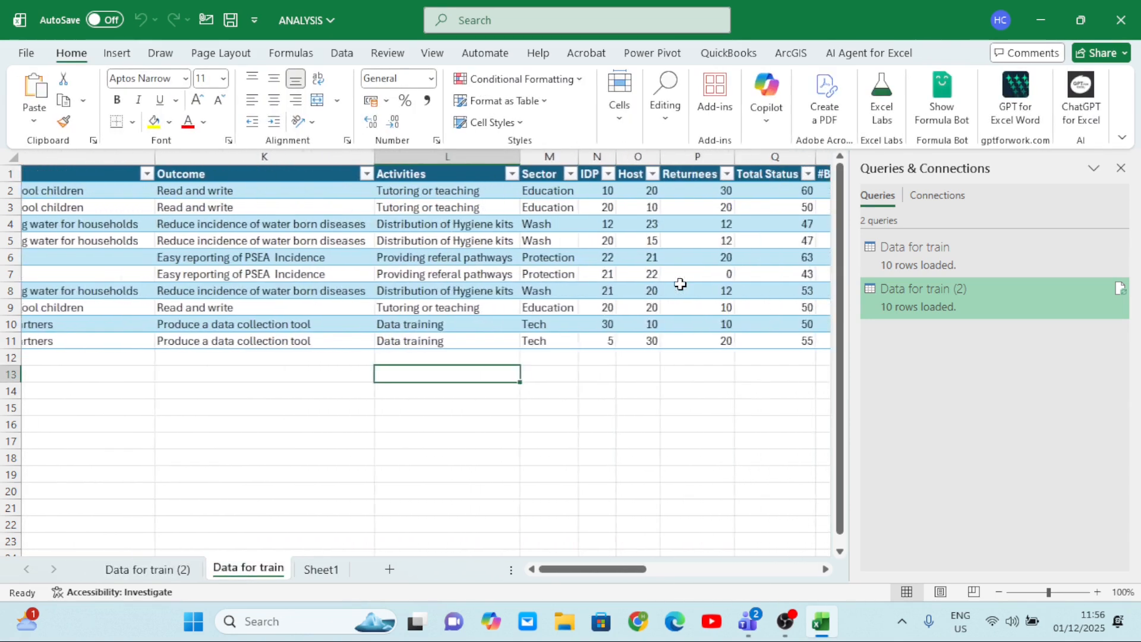
{"action": "scroll", "coordinate": [681, 284], "scroll_direction": "right", "scroll_amount": 6}
{"action": "scroll", "coordinate": [680, 286], "scroll_direction": "left", "scroll_amount": 1}
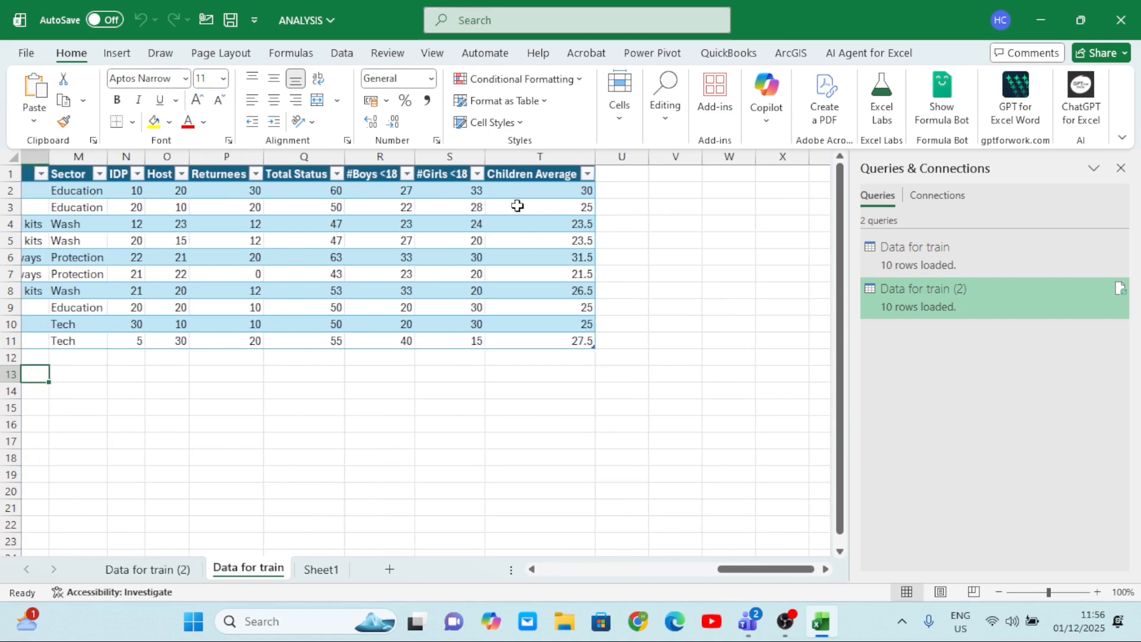
{"action": "left_click", "coordinate": [159, 571]}
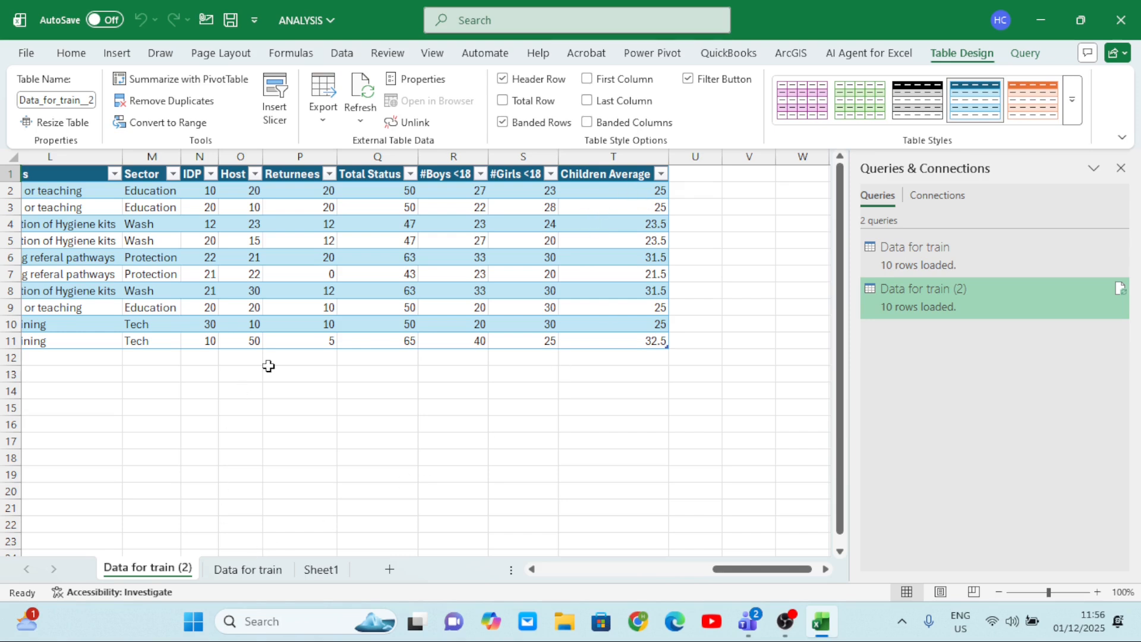
{"action": "scroll", "coordinate": [269, 367], "scroll_direction": "left", "scroll_amount": 6}
{"action": "scroll", "coordinate": [269, 366], "scroll_direction": "right", "scroll_amount": 4}
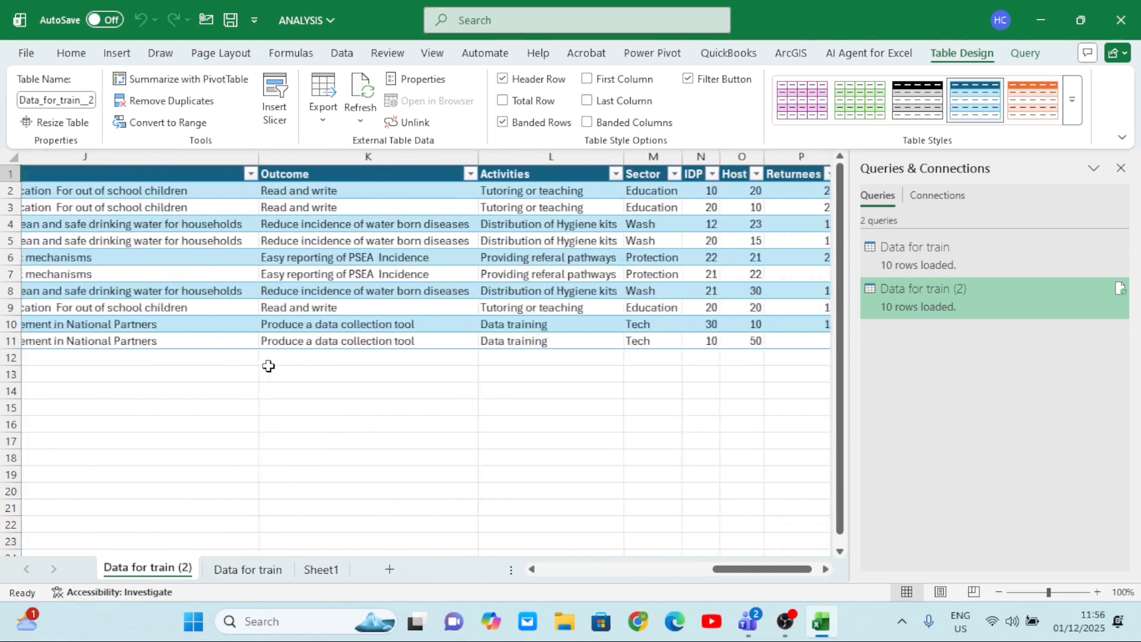
{"action": "scroll", "coordinate": [269, 366], "scroll_direction": "right", "scroll_amount": 3}
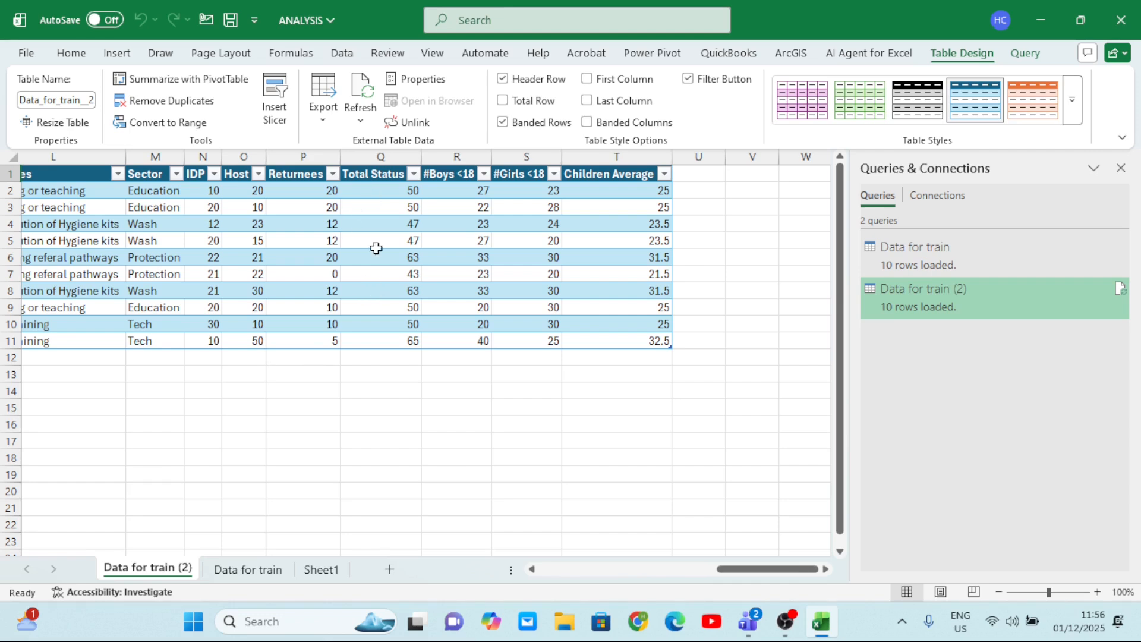
{"action": "left_click", "coordinate": [255, 568]}
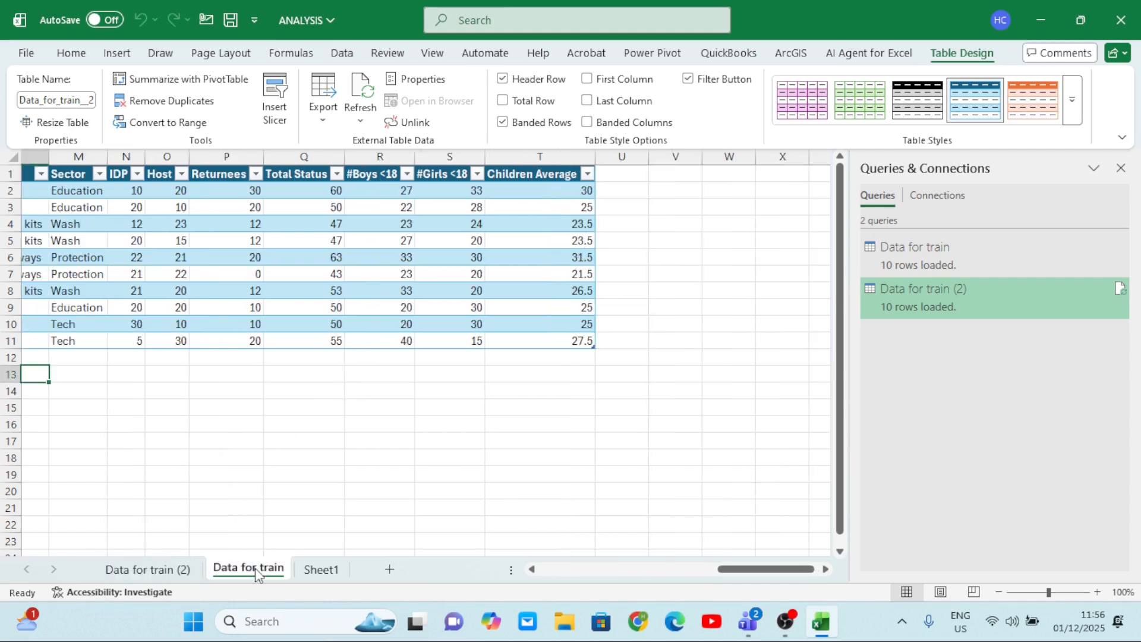
{"action": "scroll", "coordinate": [298, 288], "scroll_direction": "left", "scroll_amount": 3}
{"action": "scroll", "coordinate": [293, 288], "scroll_direction": "left", "scroll_amount": 2}
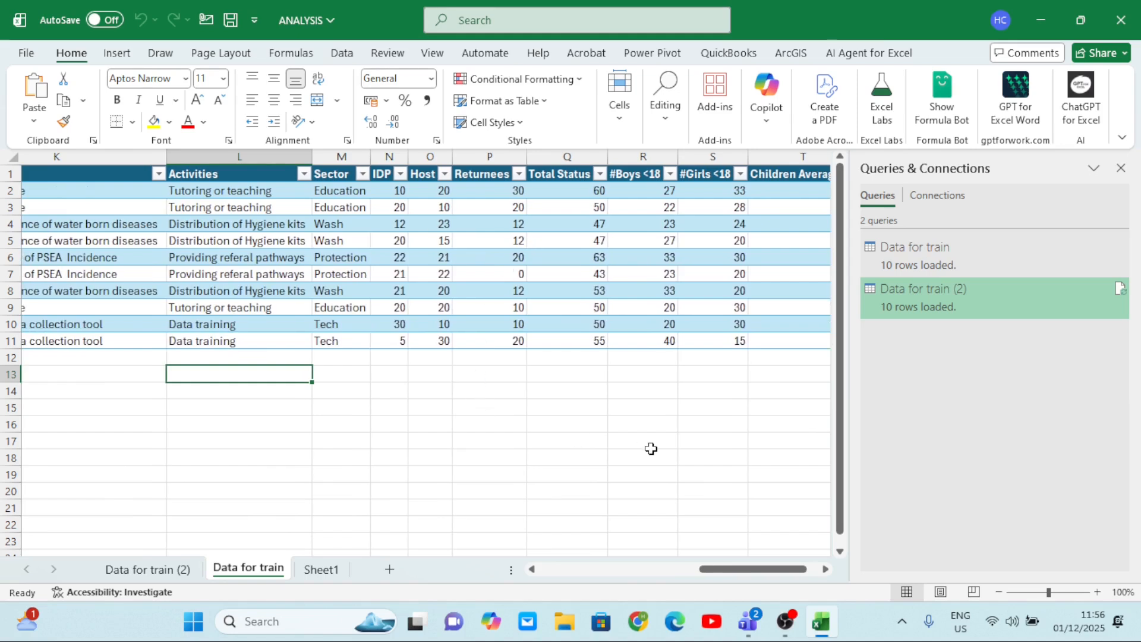
Copy all February records, without the header row, from the table on the Data for train (2) sheet.
{"action": "key", "text": "ctrl+Page_Up"}
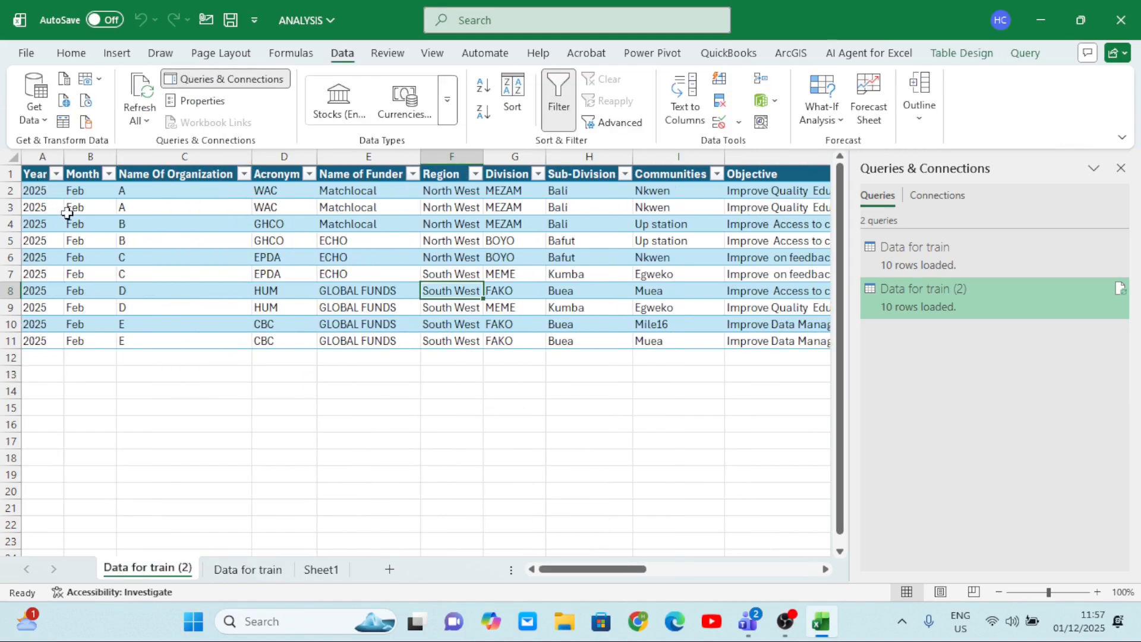
{"action": "left_click_drag", "start_coordinate": [40, 190], "coordinate": [706, 344]}
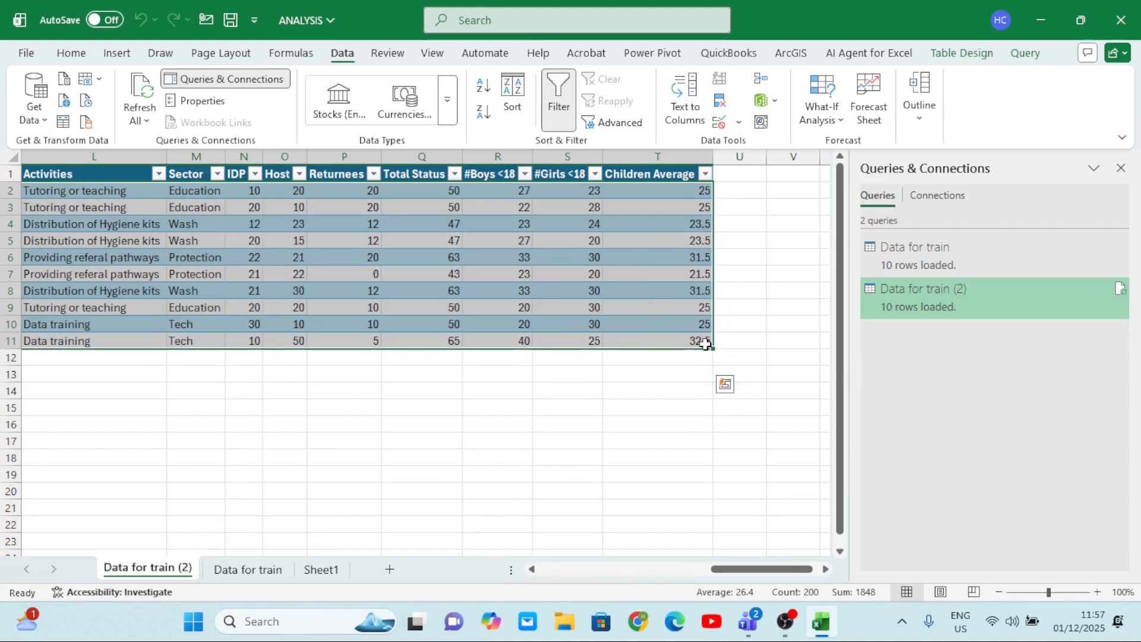
{"action": "key", "text": "ctrl+c"}
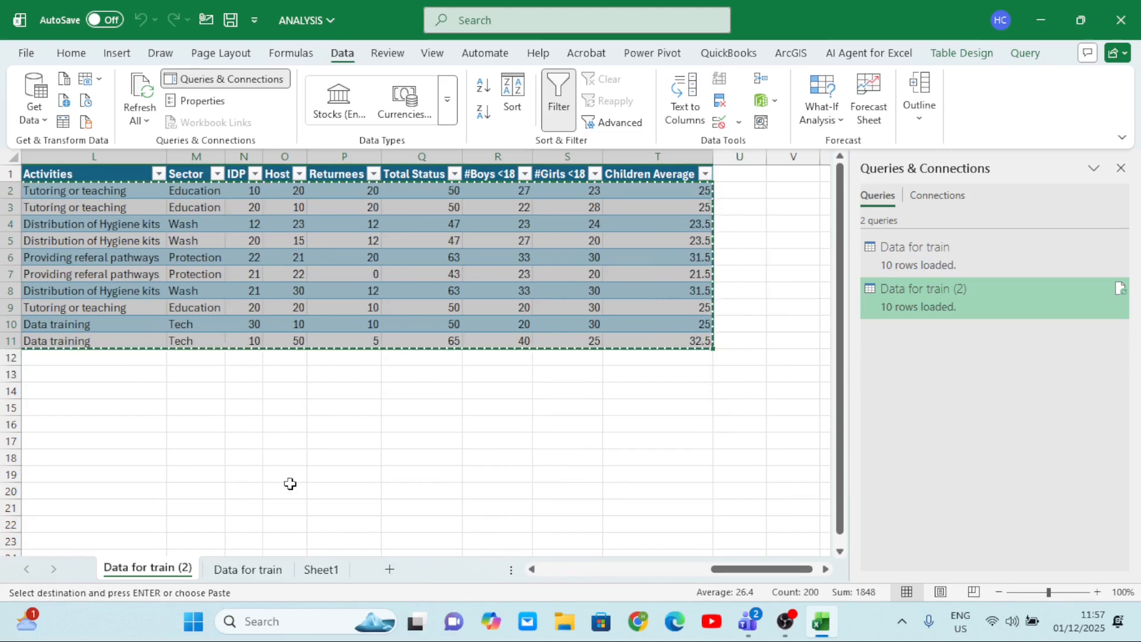
Paste the copied February records as values directly below the January rows on the Data for train sheet, starting at A12.
{"action": "left_click", "coordinate": [259, 569]}
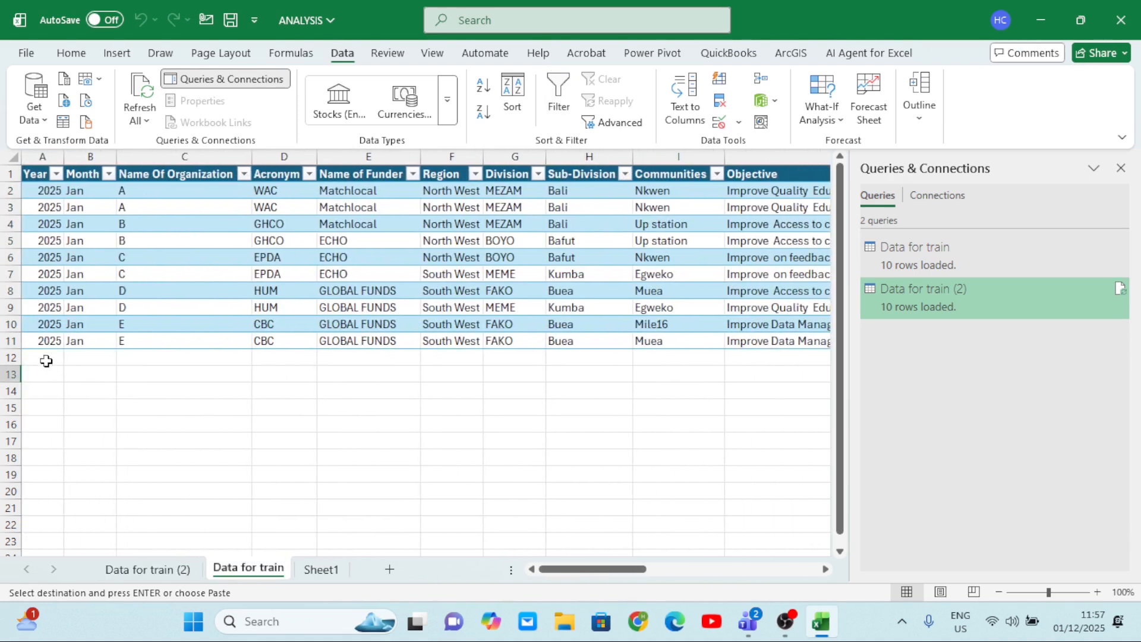
{"action": "left_click", "coordinate": [46, 358]}
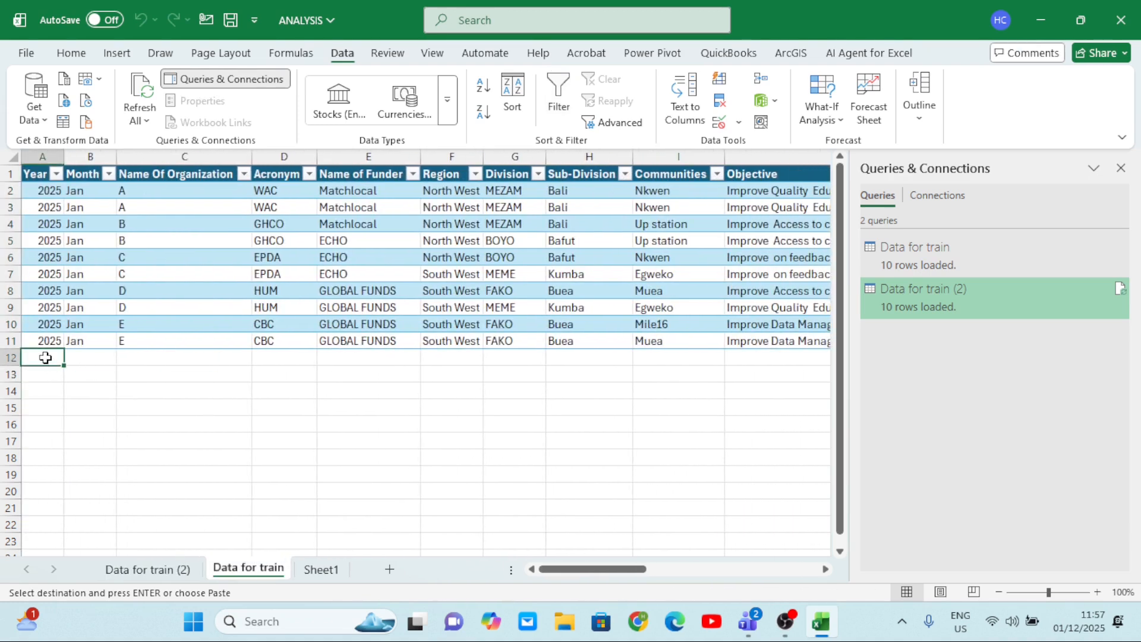
{"action": "left_click", "coordinate": [33, 101]}
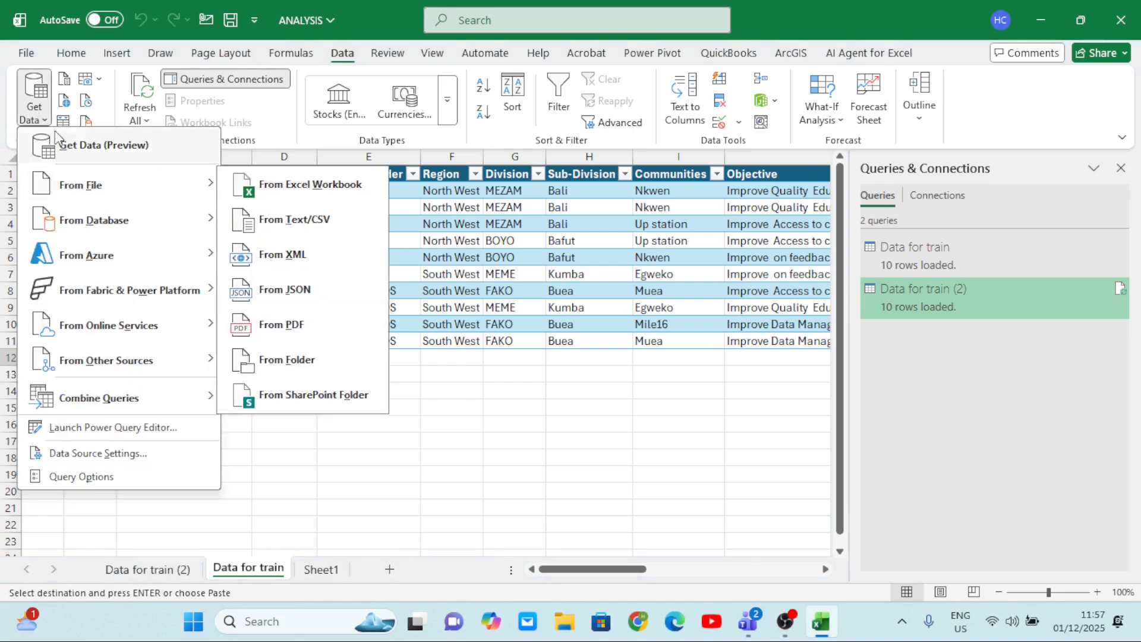
{"action": "left_click", "coordinate": [69, 54]}
{"action": "left_click", "coordinate": [70, 54]}
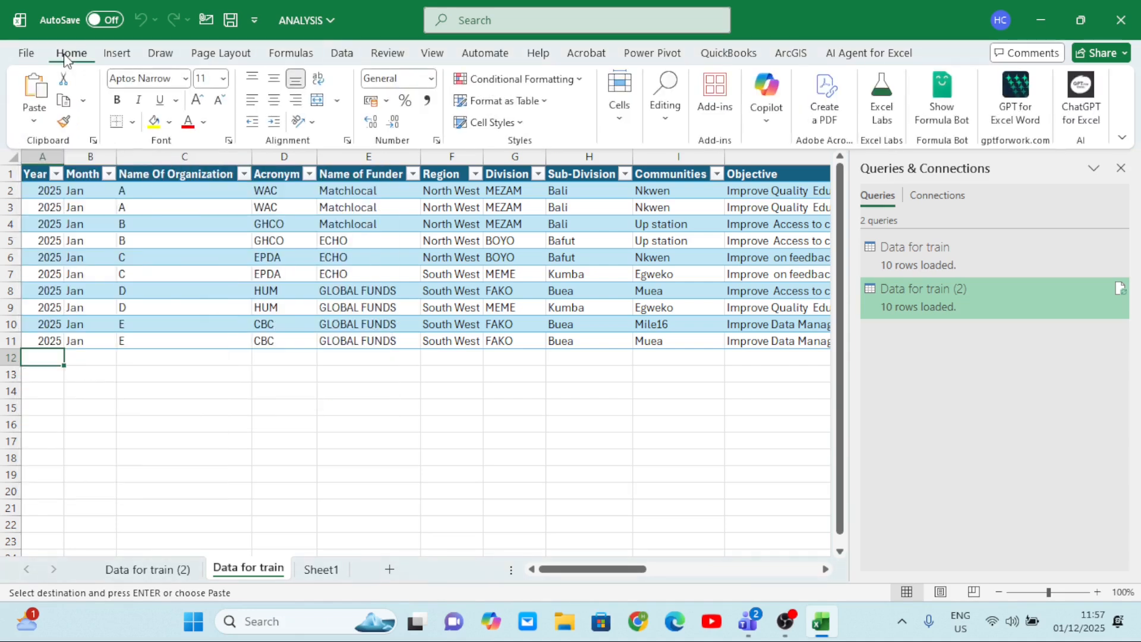
{"action": "left_click", "coordinate": [44, 122]}
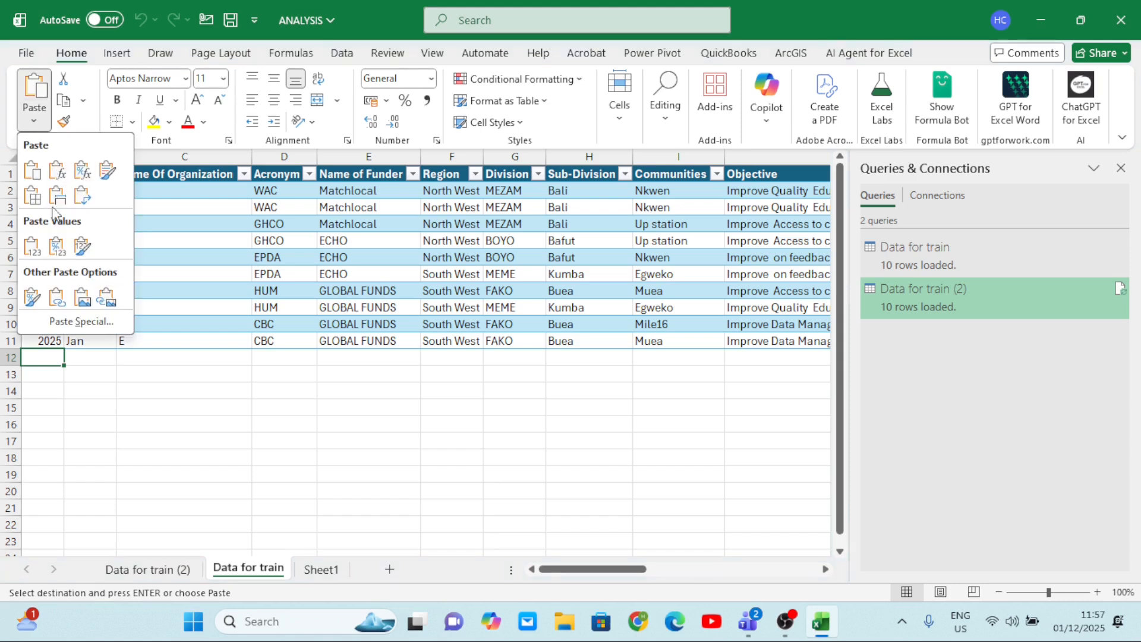
{"action": "left_click", "coordinate": [40, 252]}
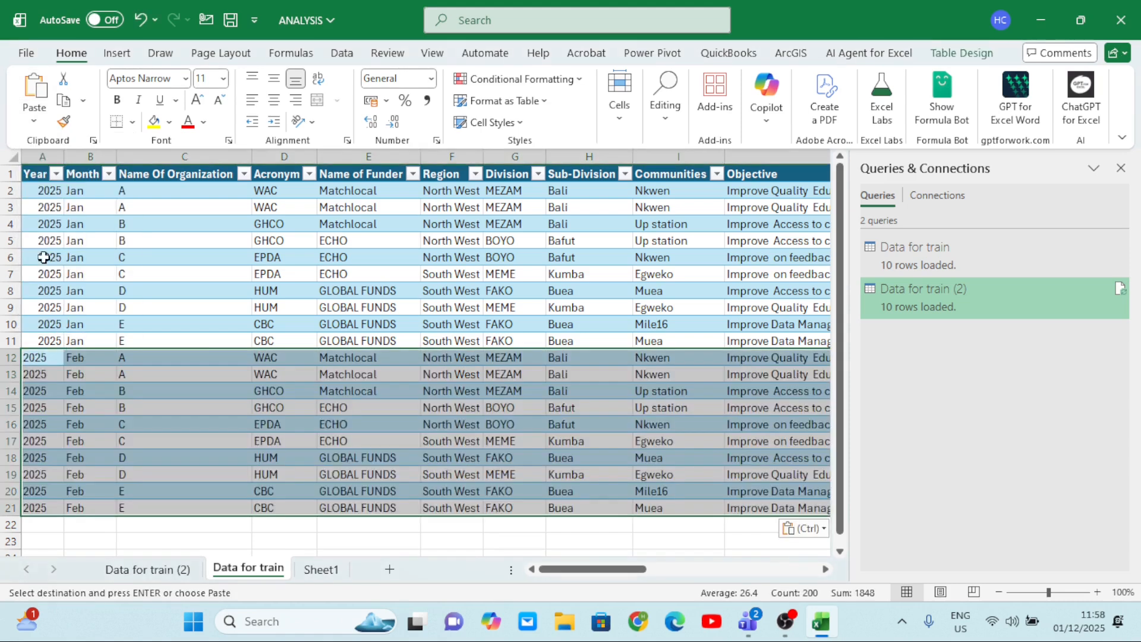
Check the combined January and February rows across the table, and save the workbook.
{"action": "left_click", "coordinate": [369, 389]}
{"action": "scroll", "coordinate": [369, 390], "scroll_direction": "right", "scroll_amount": 5}
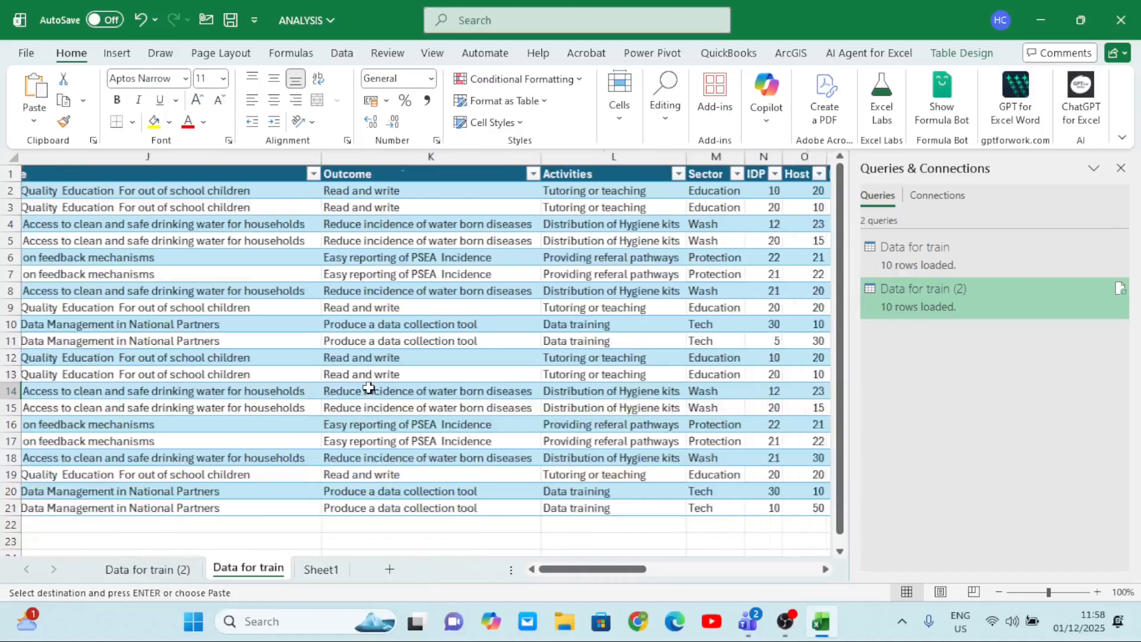
{"action": "scroll", "coordinate": [369, 390], "scroll_direction": "left", "scroll_amount": 5}
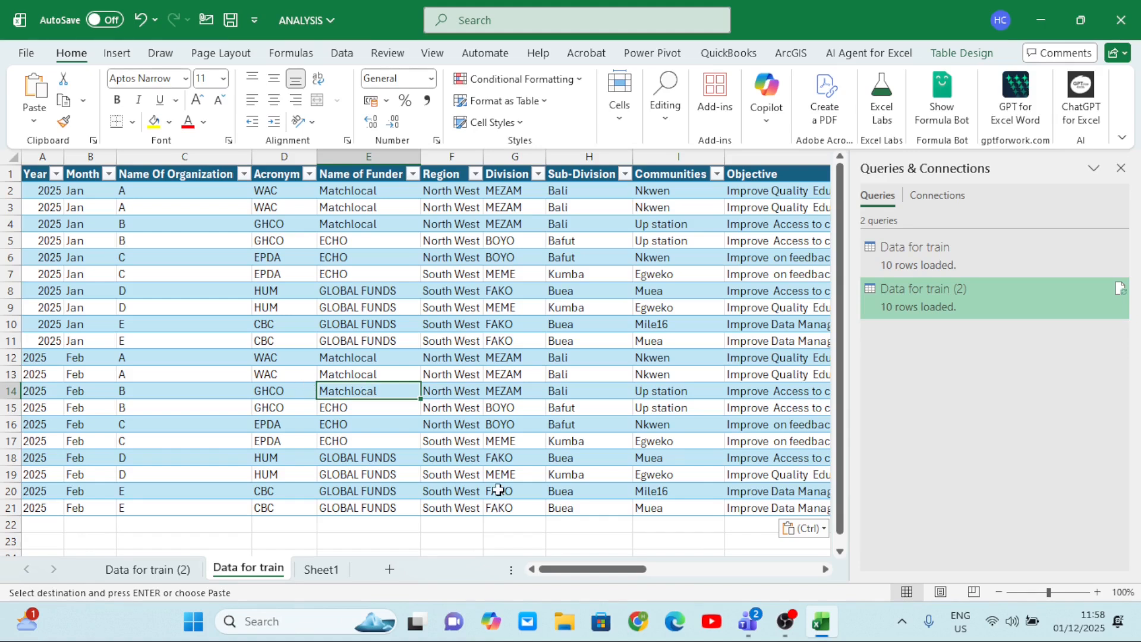
{"action": "left_click", "coordinate": [174, 569]}
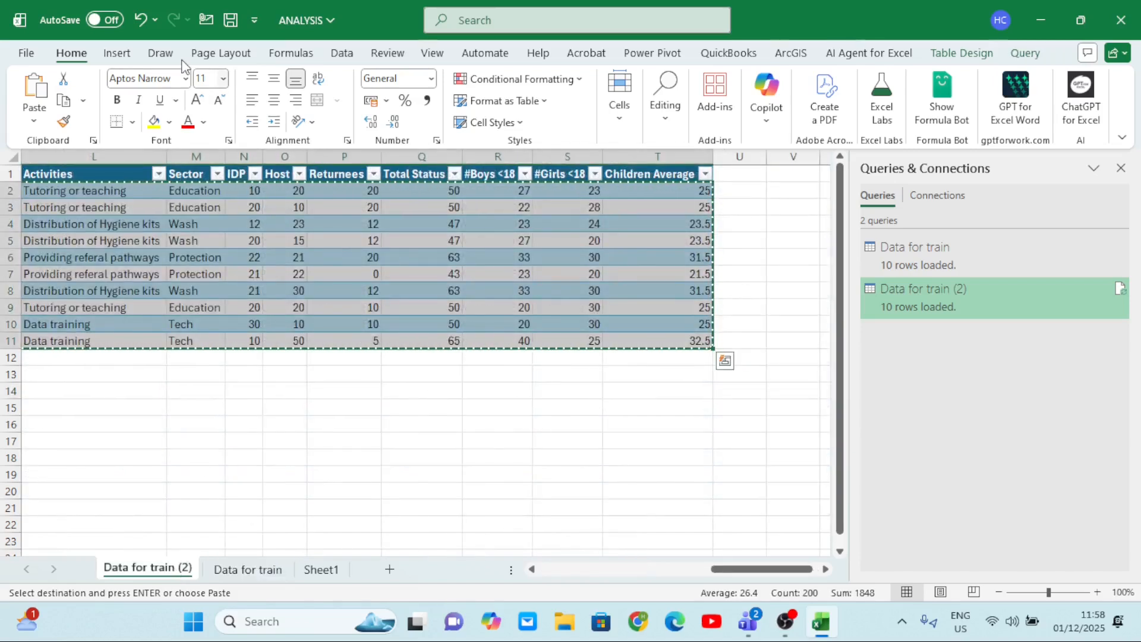
{"action": "left_click", "coordinate": [231, 19]}
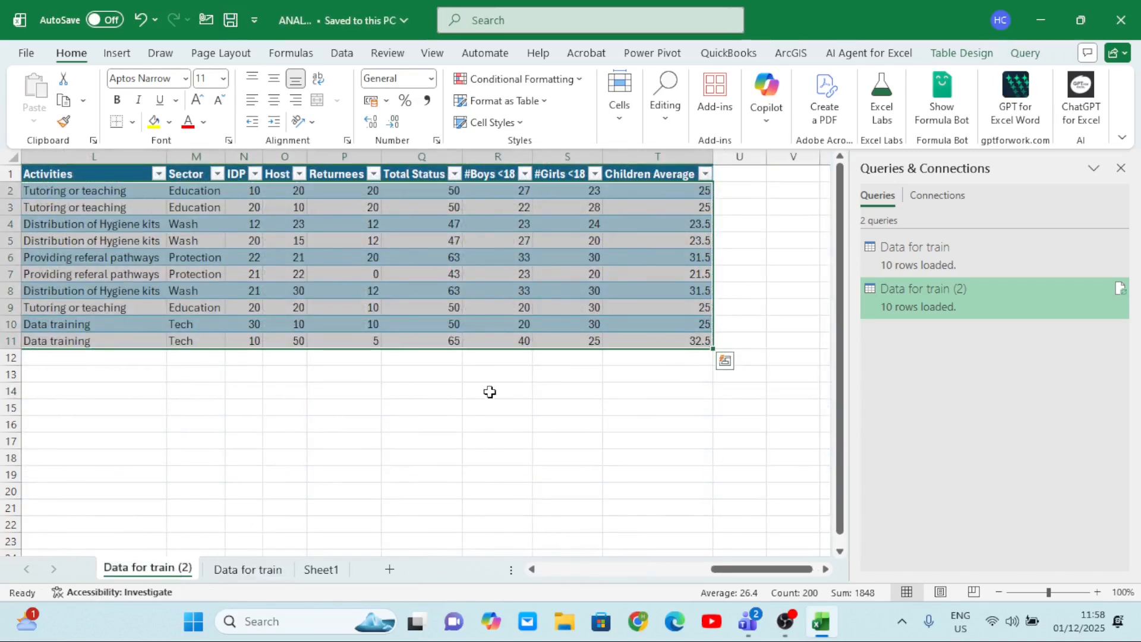
Look over the February sheet and the combined table on the Data for train sheet, through the Children Average column.
{"action": "left_click", "coordinate": [490, 392]}
{"action": "scroll", "coordinate": [489, 393], "scroll_direction": "left", "scroll_amount": 10}
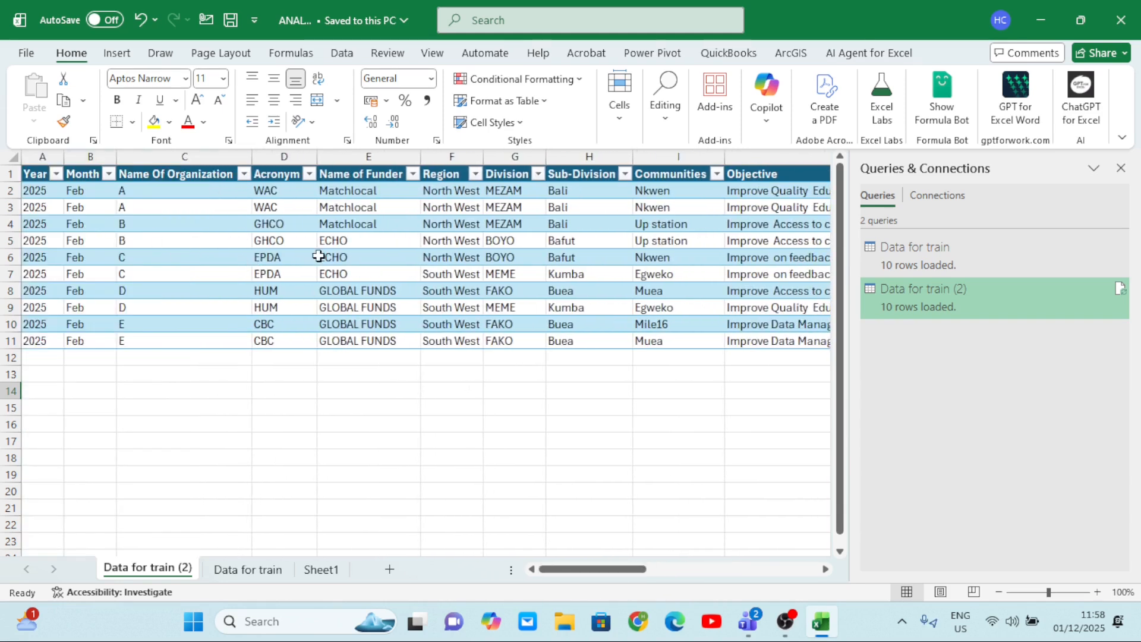
{"action": "left_click", "coordinate": [248, 569]}
{"action": "scroll", "coordinate": [535, 304], "scroll_direction": "right", "scroll_amount": 5}
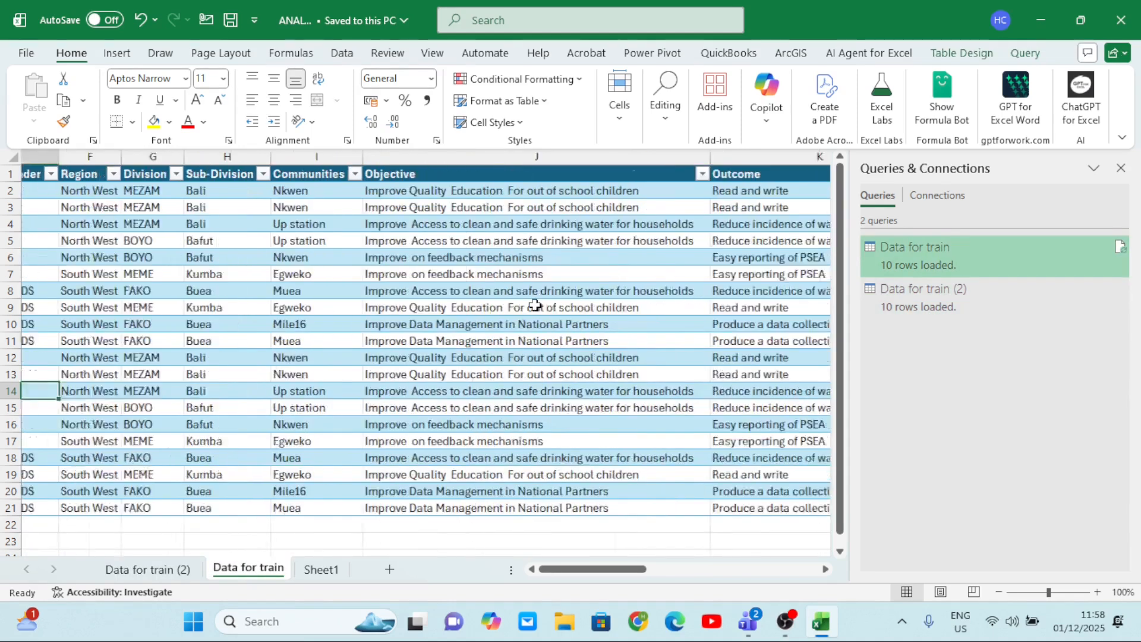
{"action": "scroll", "coordinate": [535, 305], "scroll_direction": "right", "scroll_amount": 5}
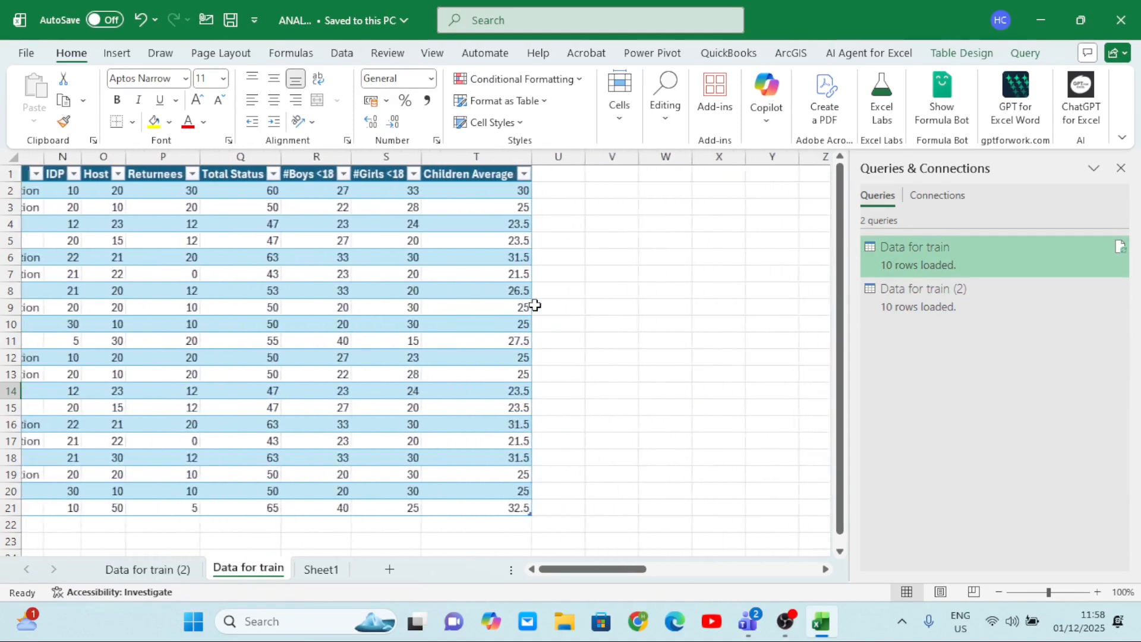
Import the January 2025 data into the Power Query Editor as a new query.
{"action": "scroll", "coordinate": [535, 305], "scroll_direction": "left", "scroll_amount": 3}
{"action": "scroll", "coordinate": [535, 305], "scroll_direction": "left", "scroll_amount": 6}
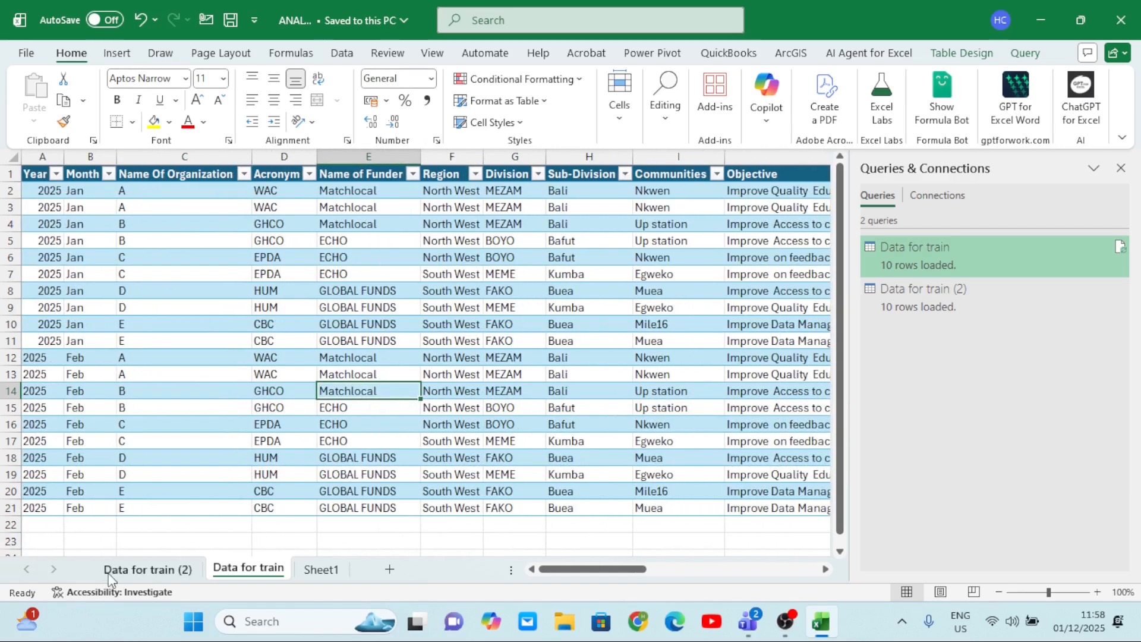
{"action": "left_click", "coordinate": [143, 571]}
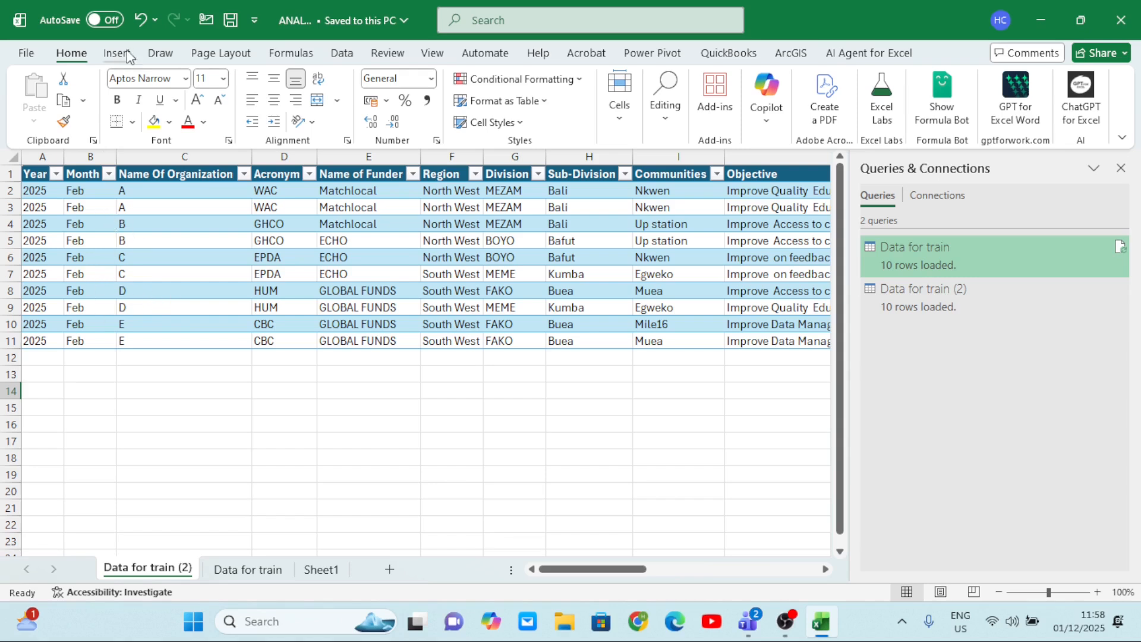
{"action": "left_click", "coordinate": [341, 54]}
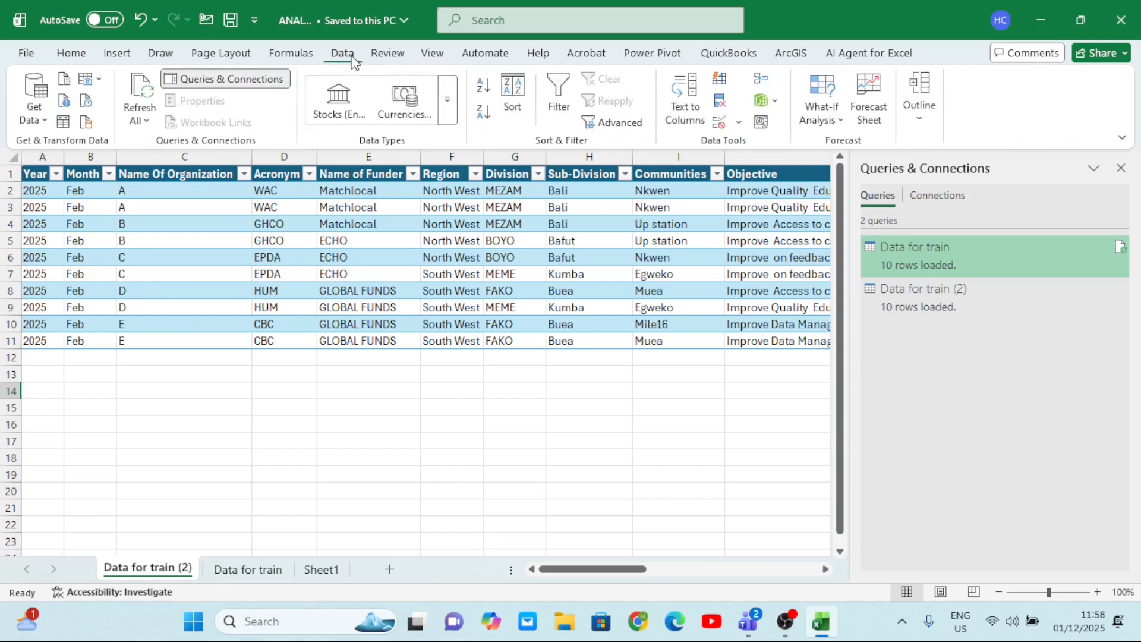
{"action": "left_click", "coordinate": [34, 98]}
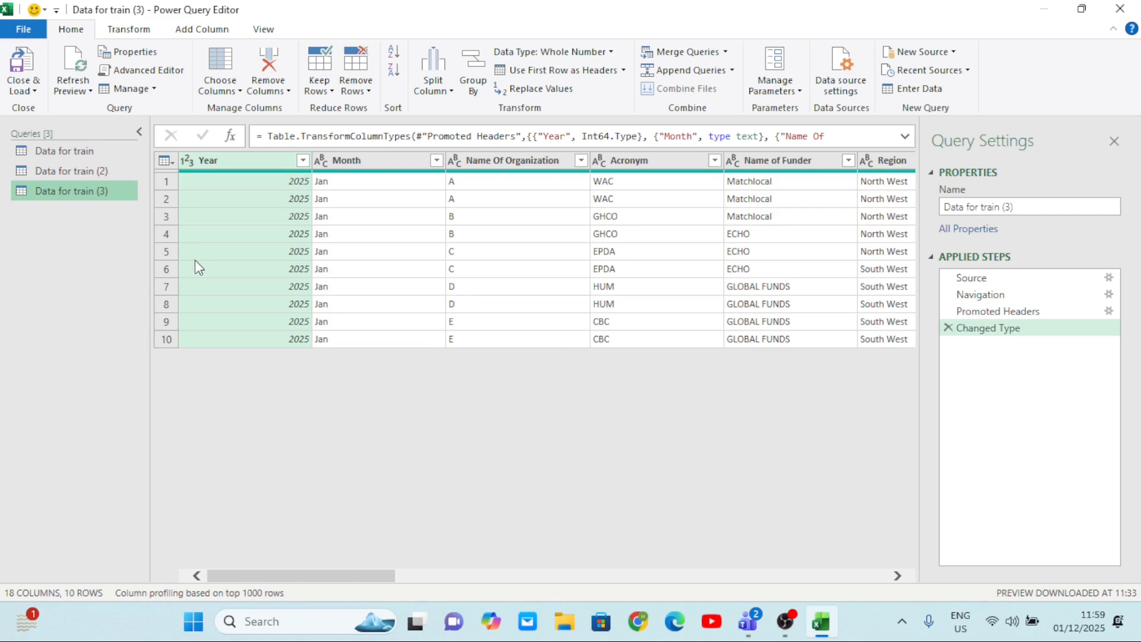
Add the Total Status sum column before #Boys <18 and the Children Average column to the January query, matching the February query.
{"action": "left_click", "coordinate": [73, 172]}
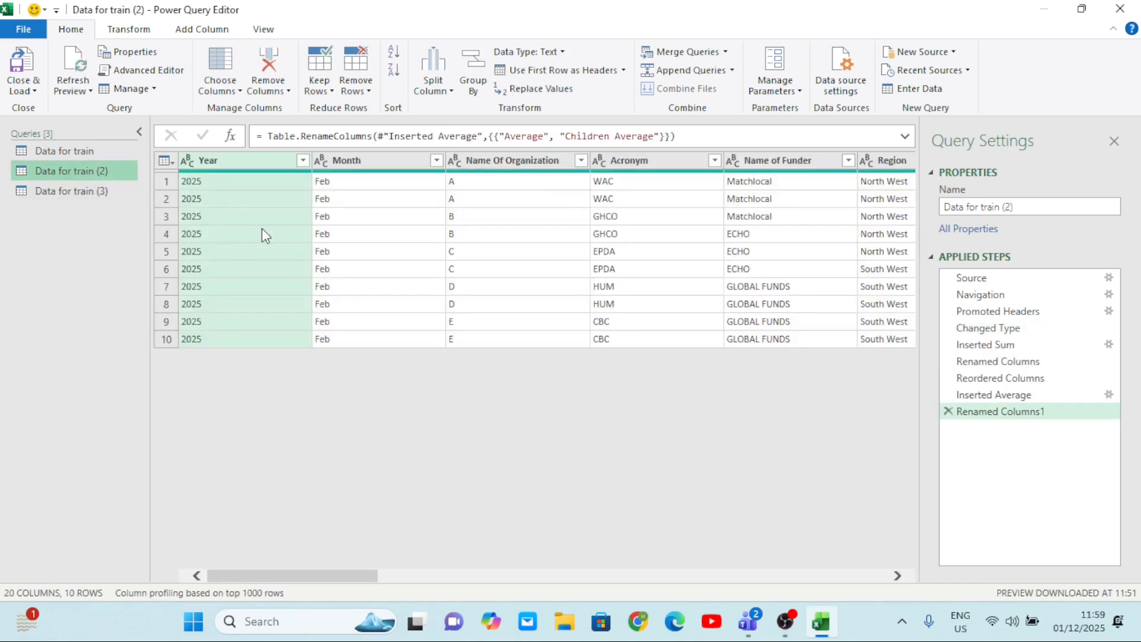
{"action": "left_click", "coordinate": [90, 184]}
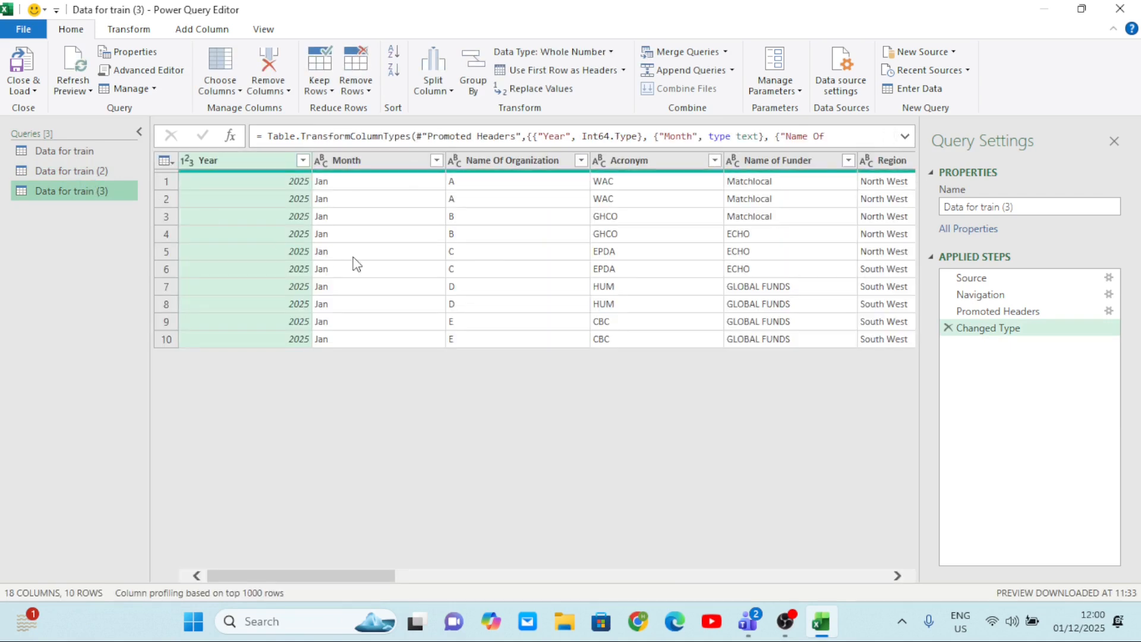
{"action": "scroll", "coordinate": [498, 257], "scroll_direction": "right", "scroll_amount": 10}
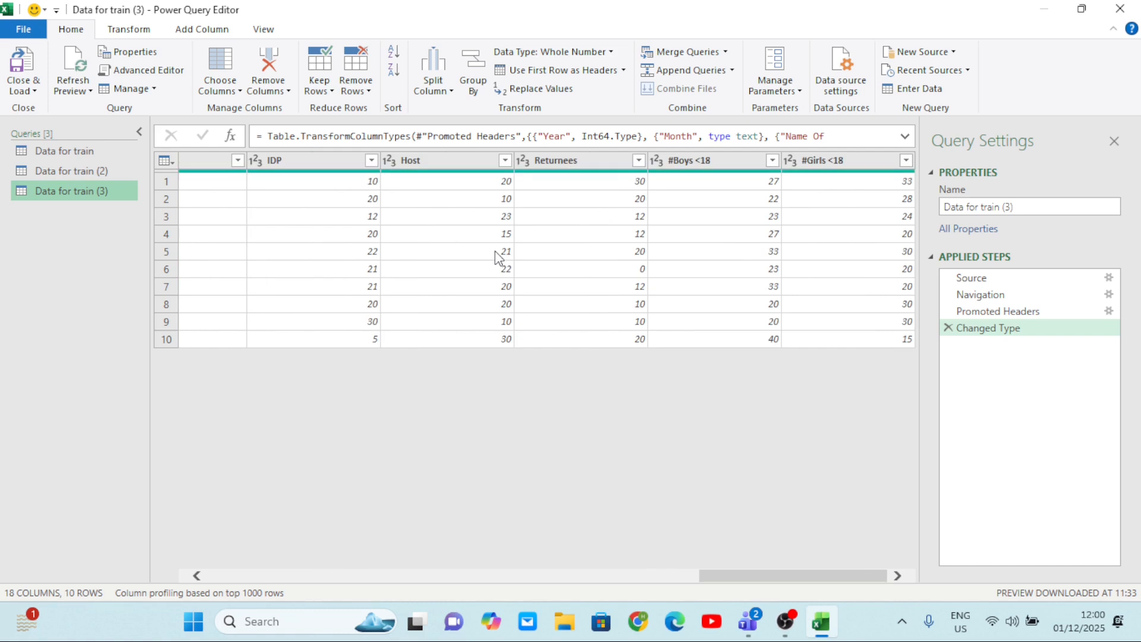
{"action": "scroll", "coordinate": [498, 258], "scroll_direction": "left", "scroll_amount": 3}
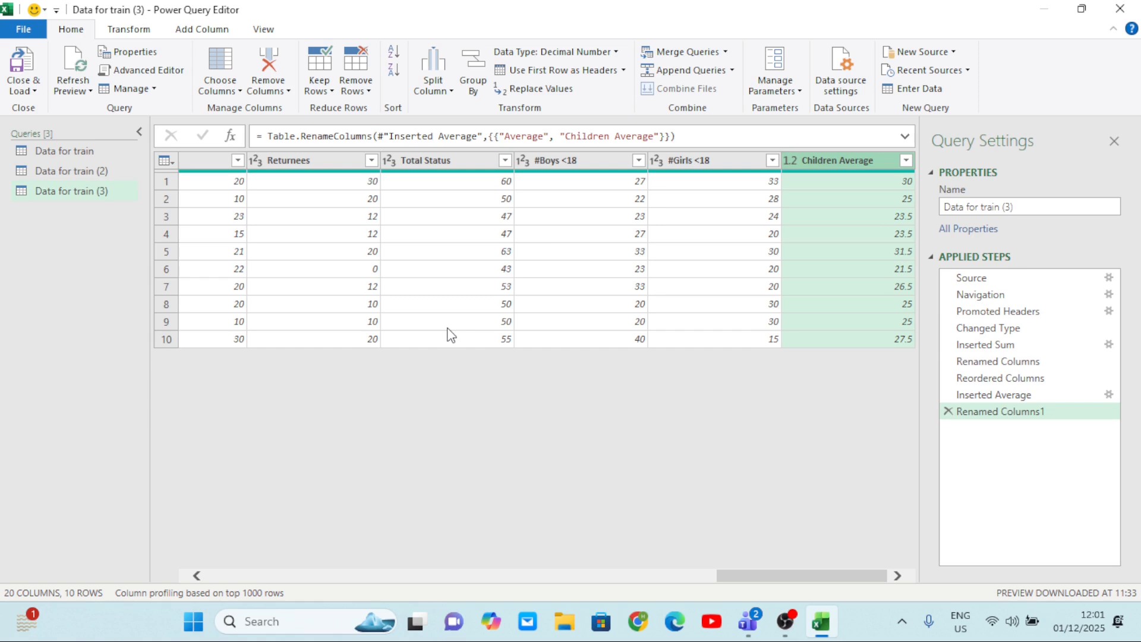
Compare the columns of the February query Data for train (2) and the January query Data for train (3), through Total Status and Children Average.
{"action": "left_click", "coordinate": [77, 170]}
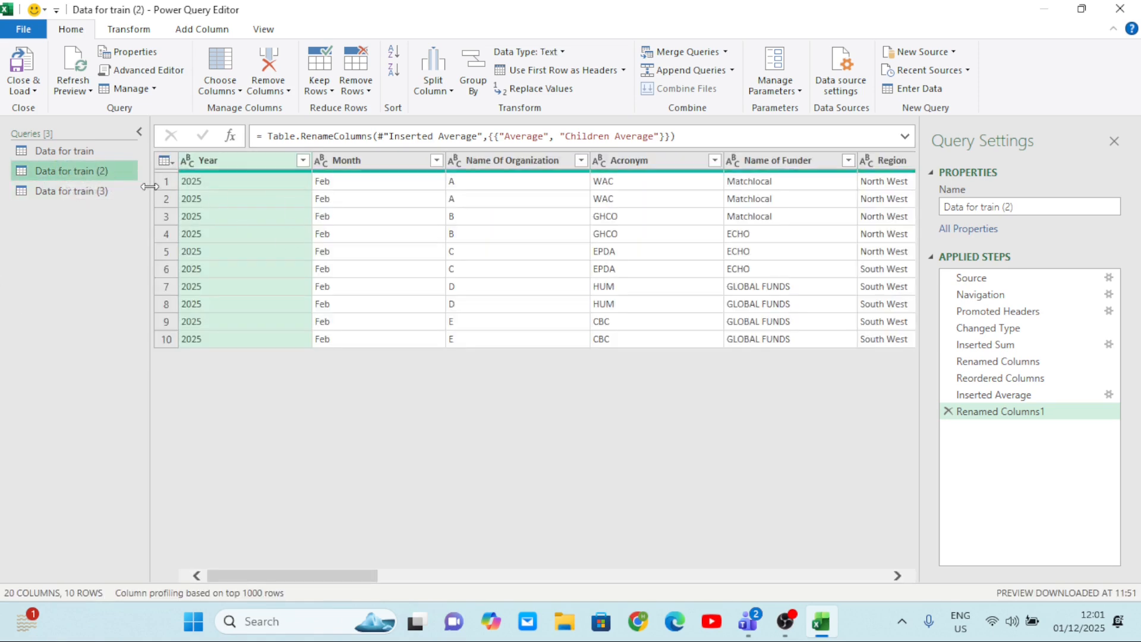
{"action": "left_click", "coordinate": [90, 192]}
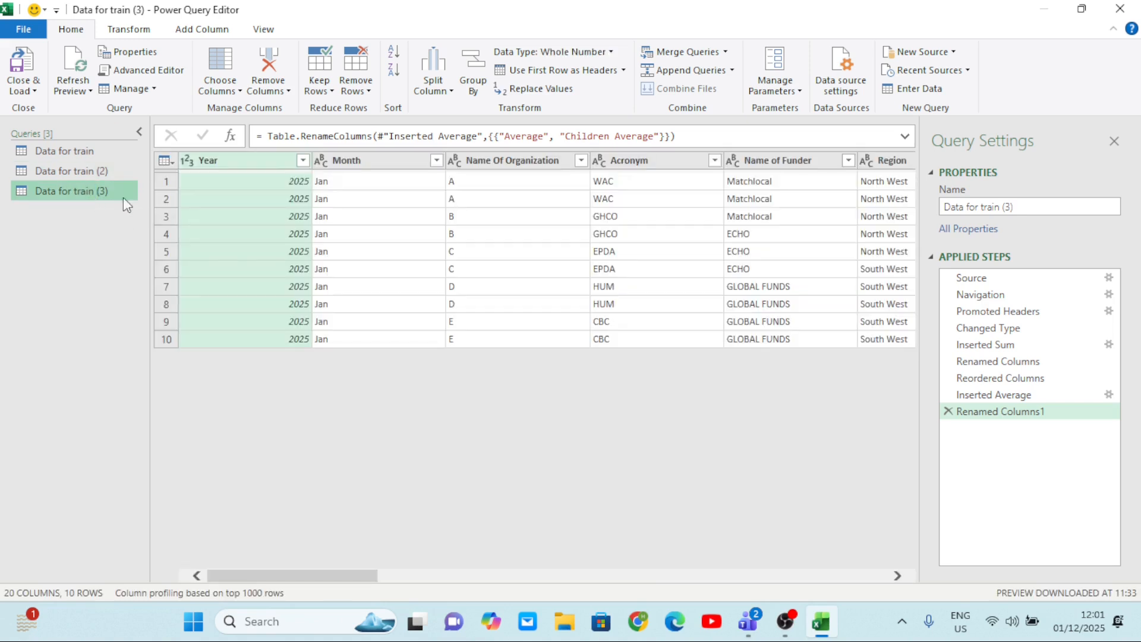
{"action": "left_click", "coordinate": [97, 173]}
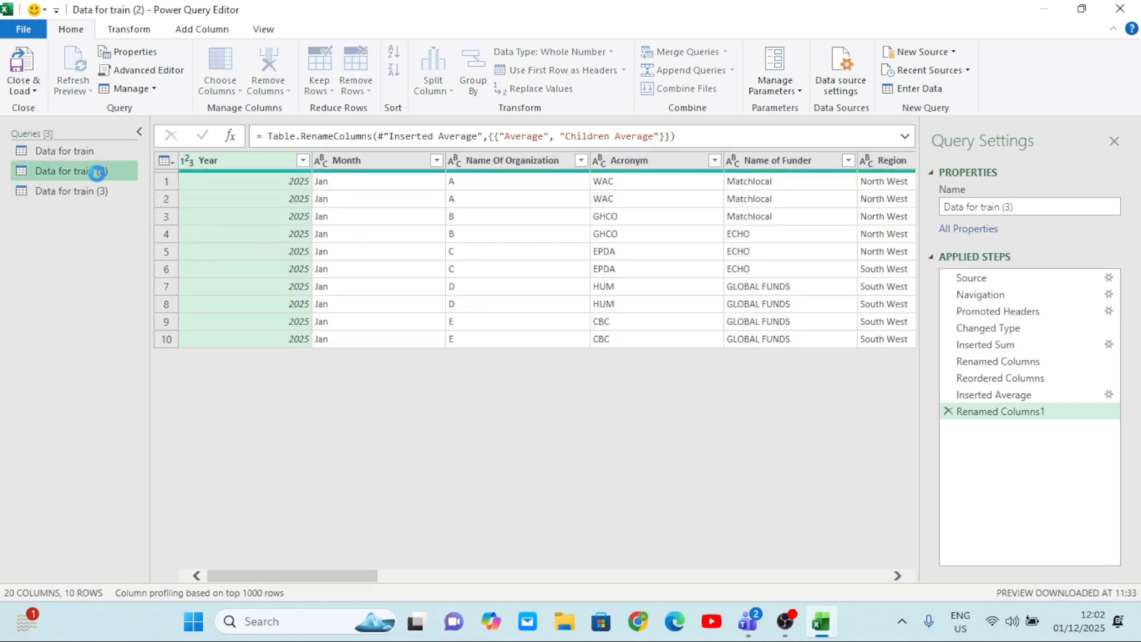
{"action": "scroll", "coordinate": [452, 273], "scroll_direction": "right", "scroll_amount": 10}
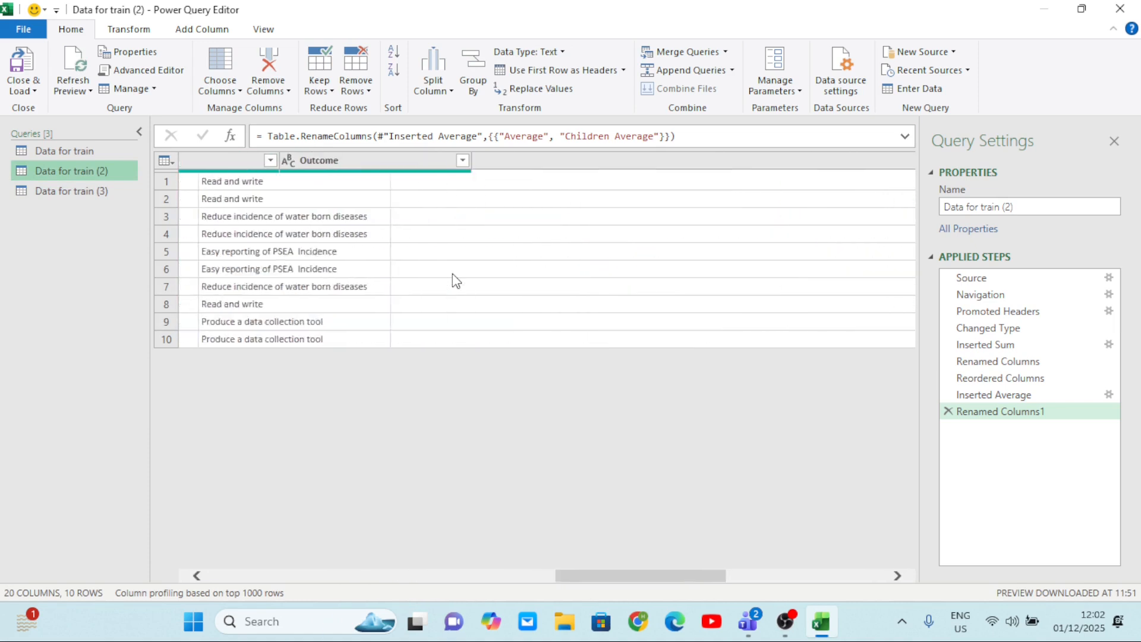
{"action": "scroll", "coordinate": [455, 278], "scroll_direction": "right", "scroll_amount": 5}
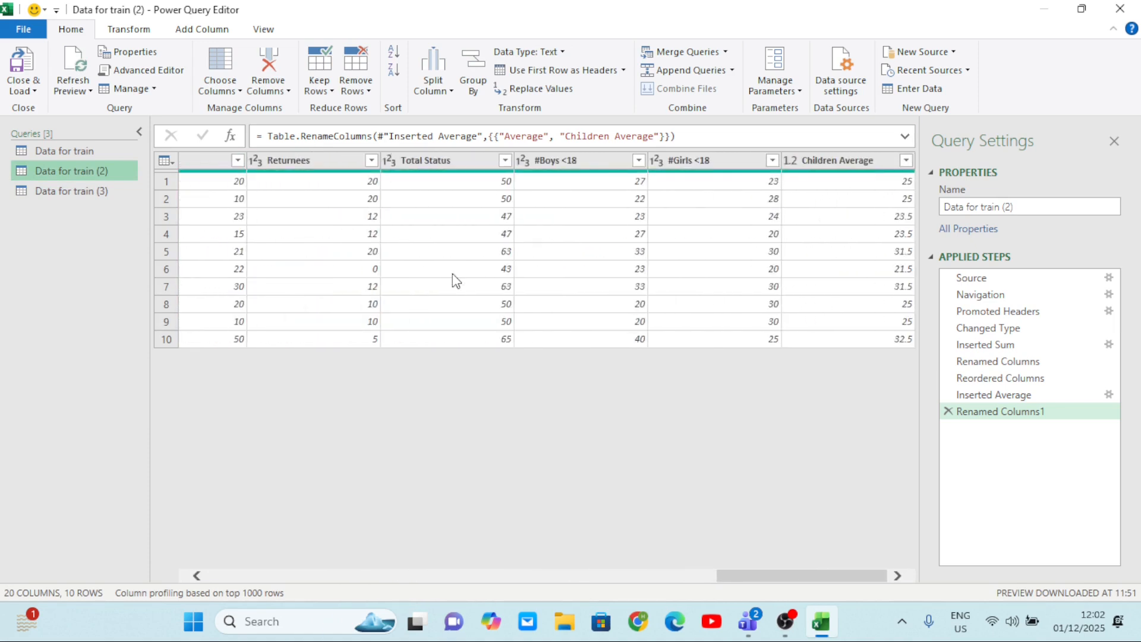
{"action": "scroll", "coordinate": [454, 278], "scroll_direction": "left", "scroll_amount": 6}
{"action": "scroll", "coordinate": [452, 279], "scroll_direction": "left", "scroll_amount": 3}
{"action": "left_click", "coordinate": [68, 193]}
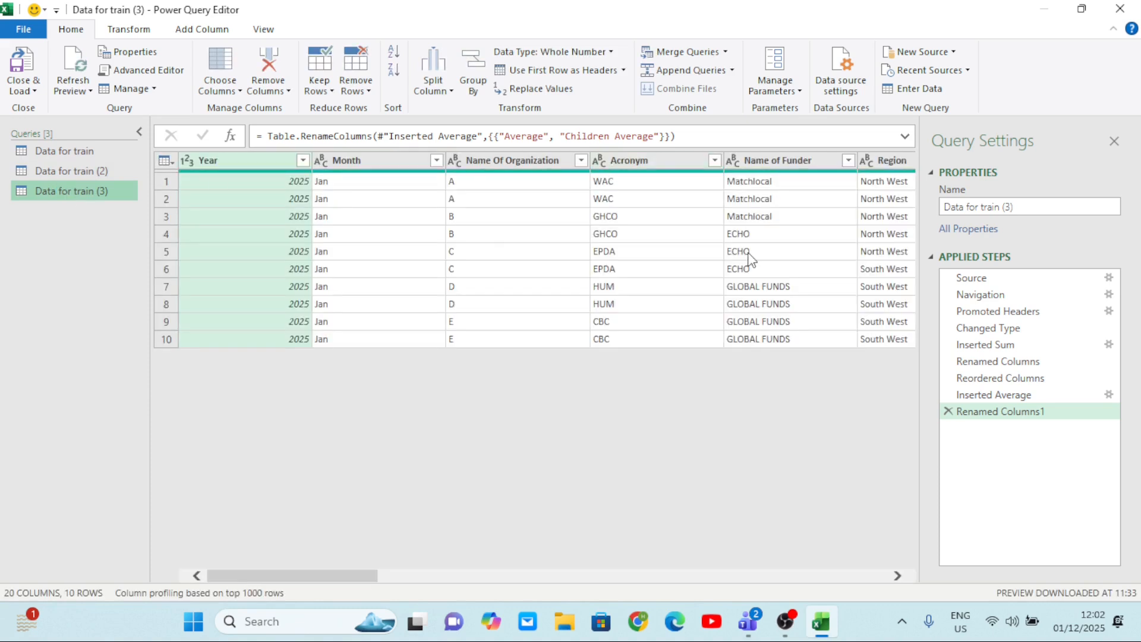
{"action": "scroll", "coordinate": [752, 259], "scroll_direction": "right", "scroll_amount": 10}
{"action": "scroll", "coordinate": [752, 259], "scroll_direction": "right", "scroll_amount": 6}
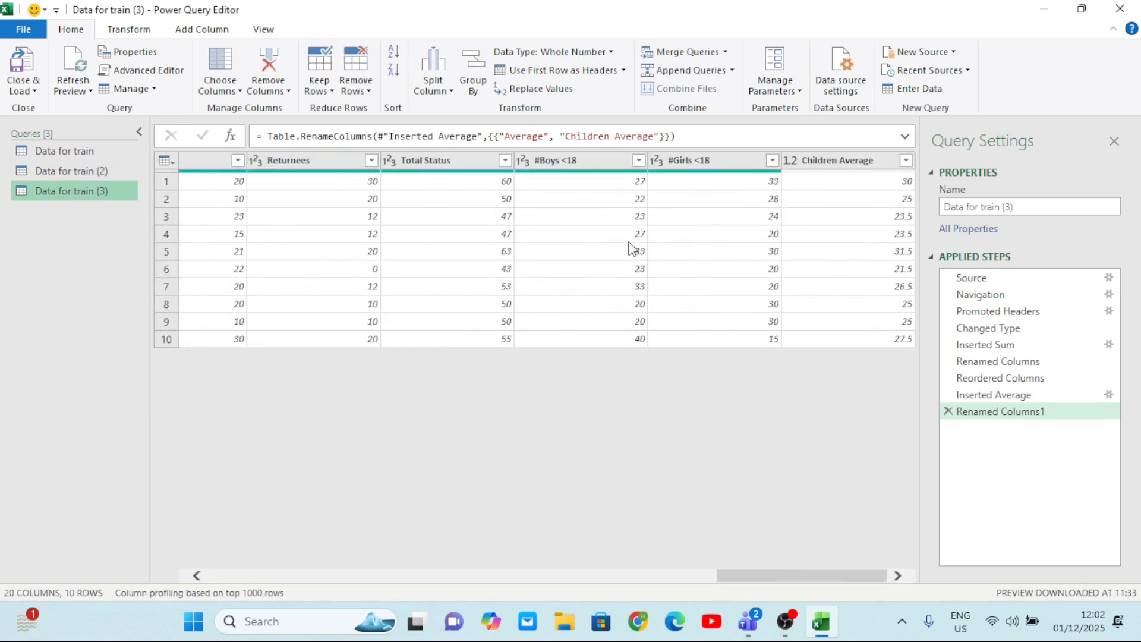
{"action": "scroll", "coordinate": [689, 262], "scroll_direction": "left", "scroll_amount": 3}
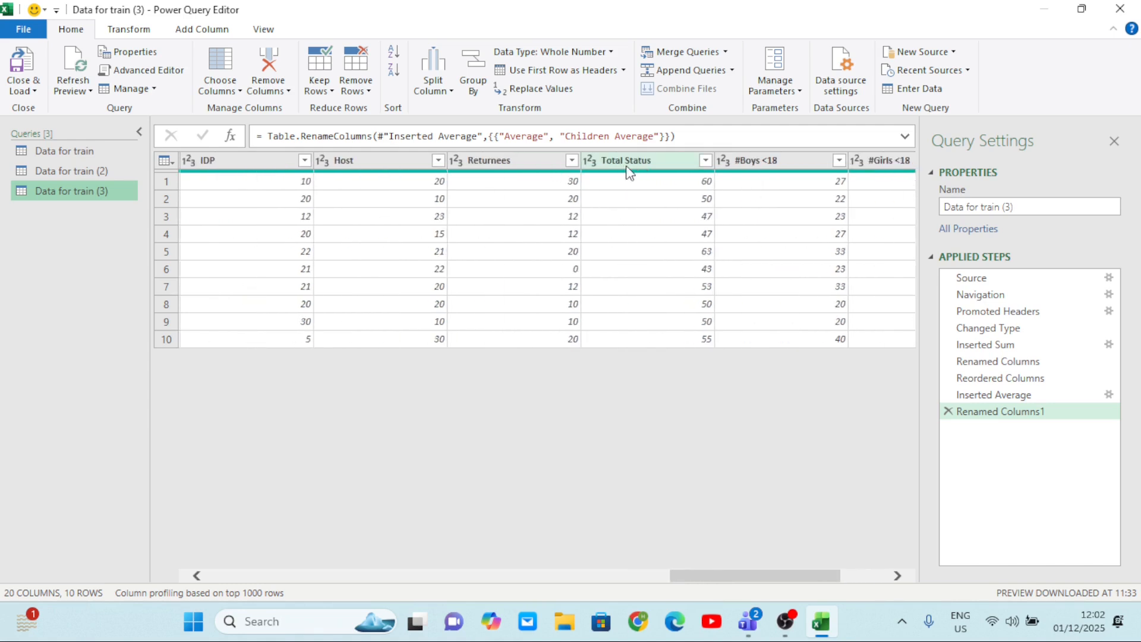
{"action": "scroll", "coordinate": [706, 226], "scroll_direction": "right", "scroll_amount": 2}
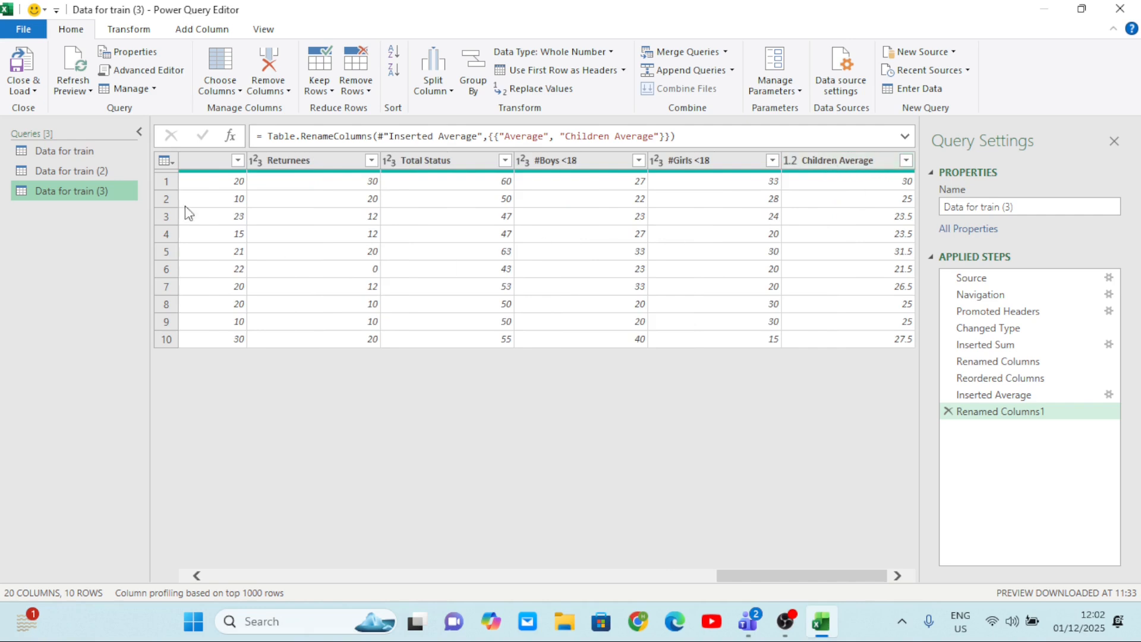
{"action": "left_click", "coordinate": [70, 174]}
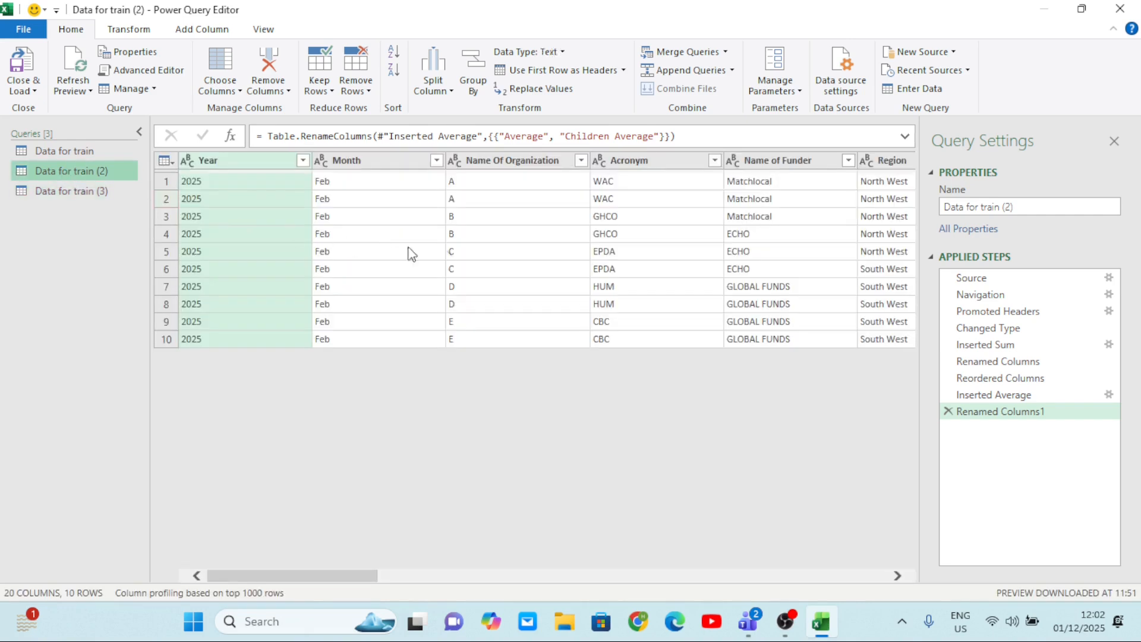
{"action": "scroll", "coordinate": [616, 251], "scroll_direction": "right", "scroll_amount": 10}
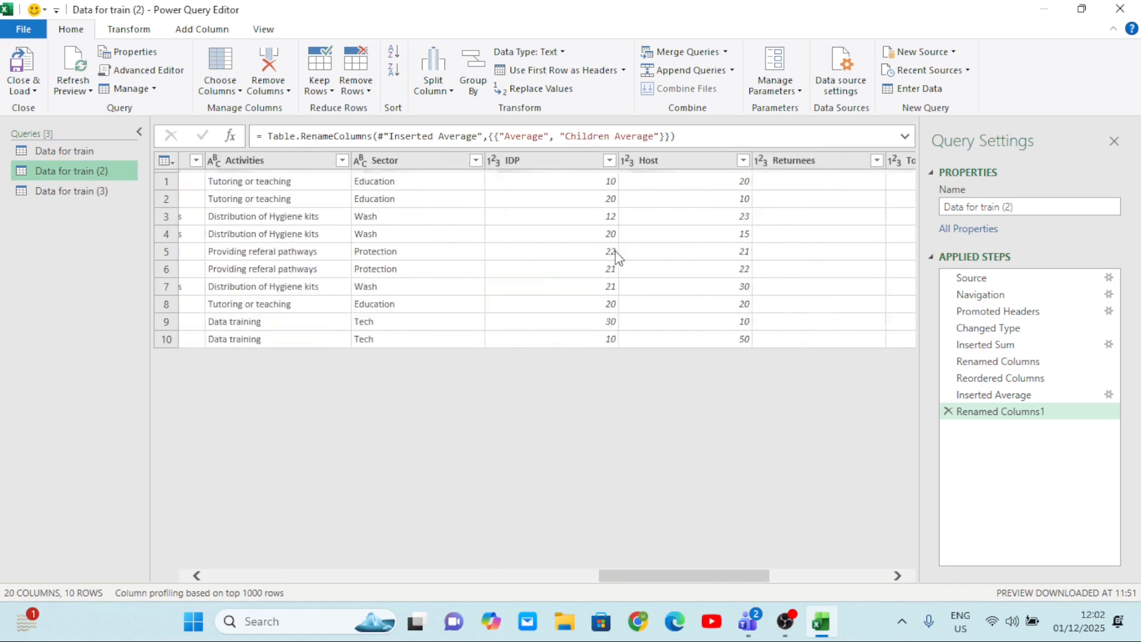
{"action": "scroll", "coordinate": [616, 250], "scroll_direction": "right", "scroll_amount": 8}
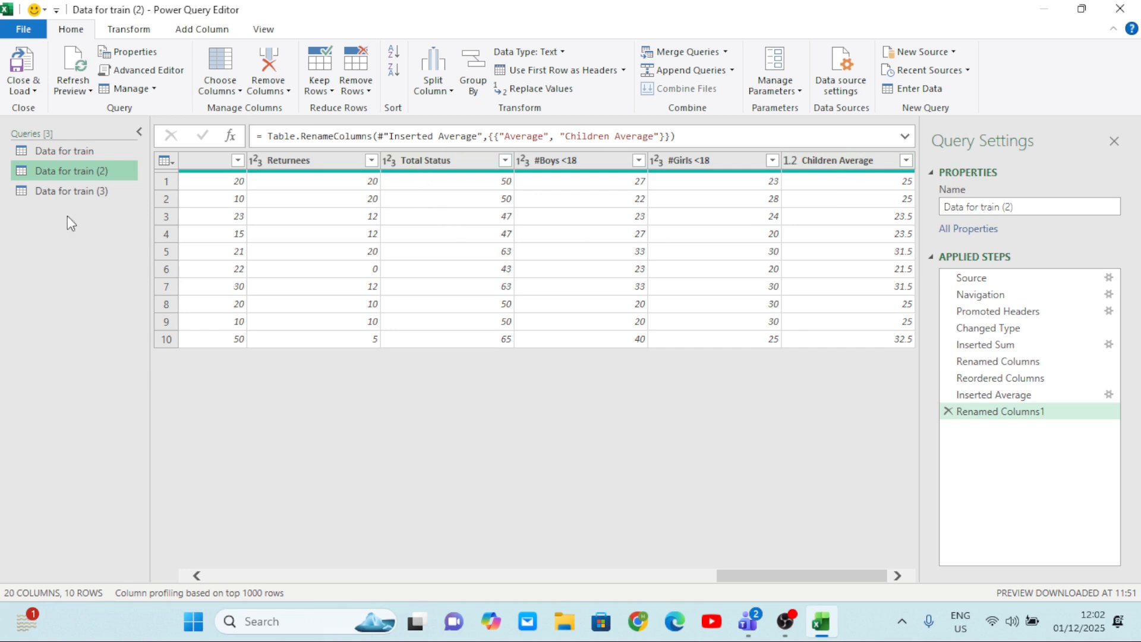
Start appending queries as a new query from the January query Data for train (3).
{"action": "left_click", "coordinate": [49, 191]}
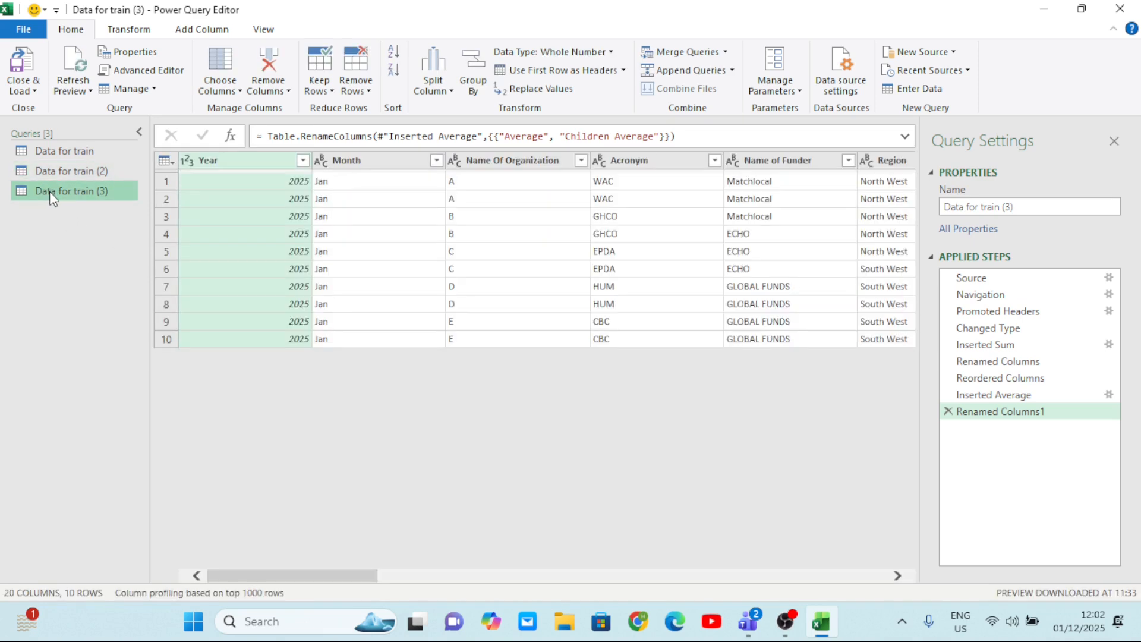
{"action": "left_click", "coordinate": [61, 176]}
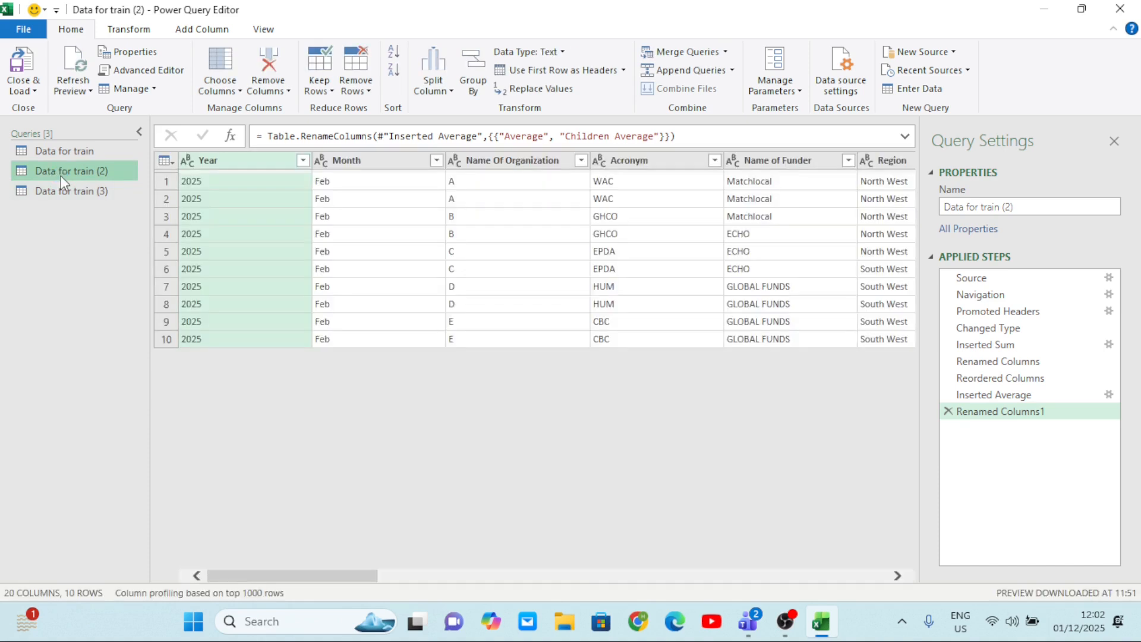
{"action": "left_click", "coordinate": [67, 189]}
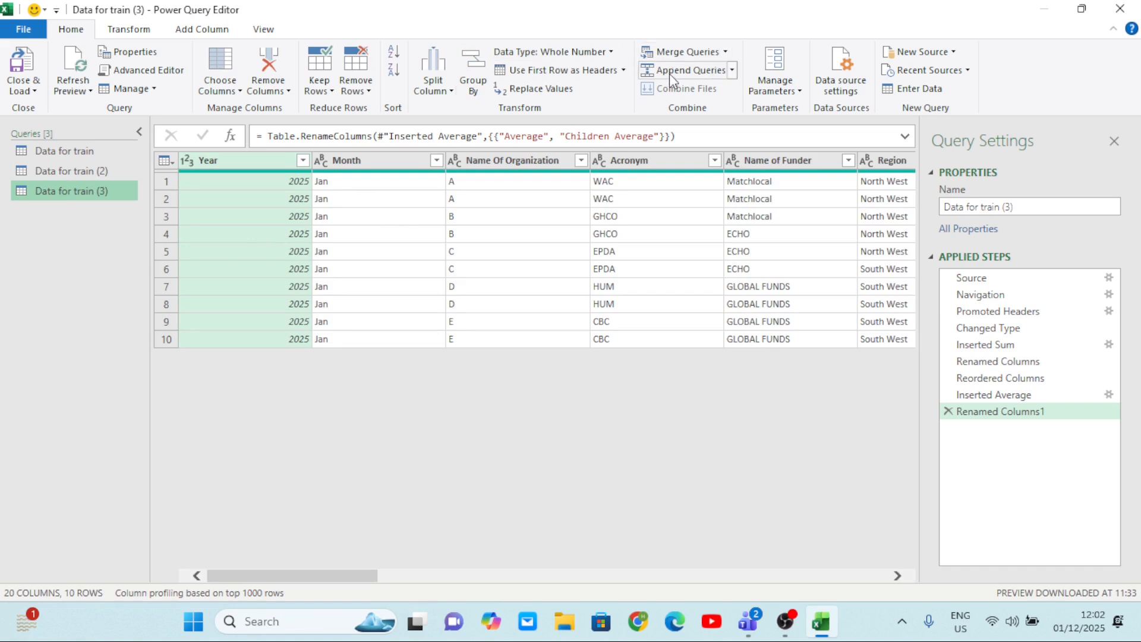
{"action": "left_click", "coordinate": [733, 71]}
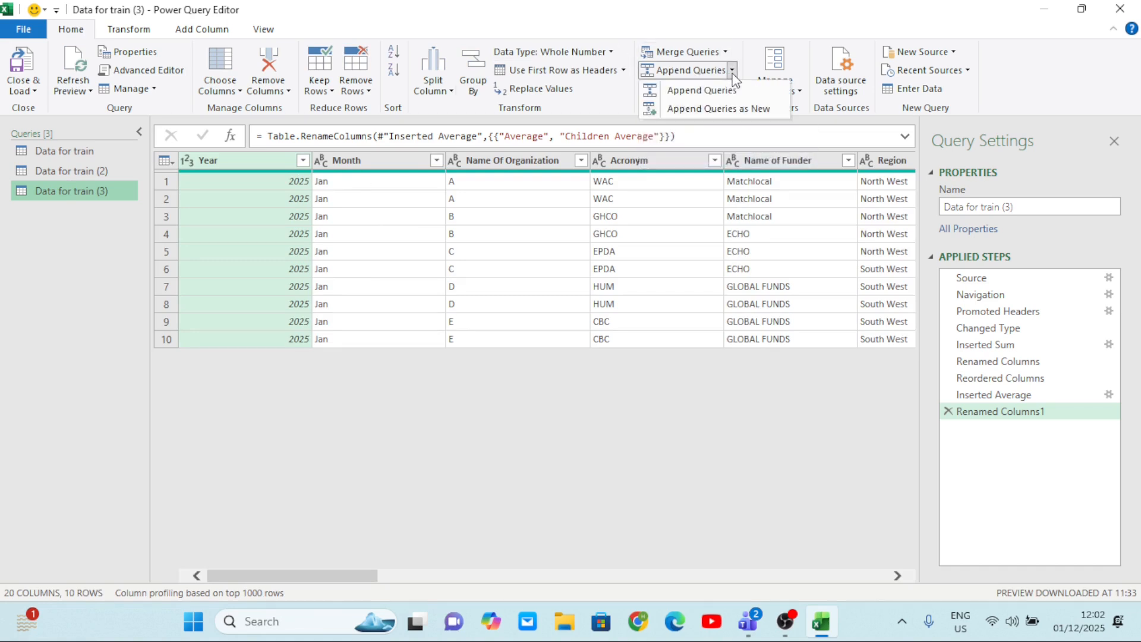
{"action": "left_click", "coordinate": [715, 110]}
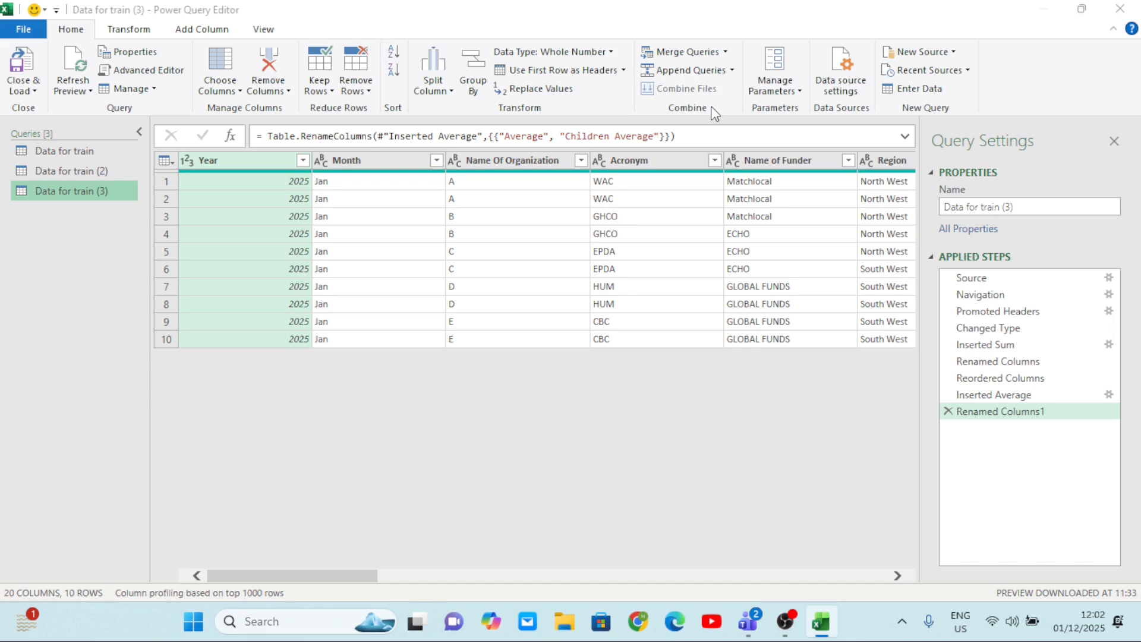
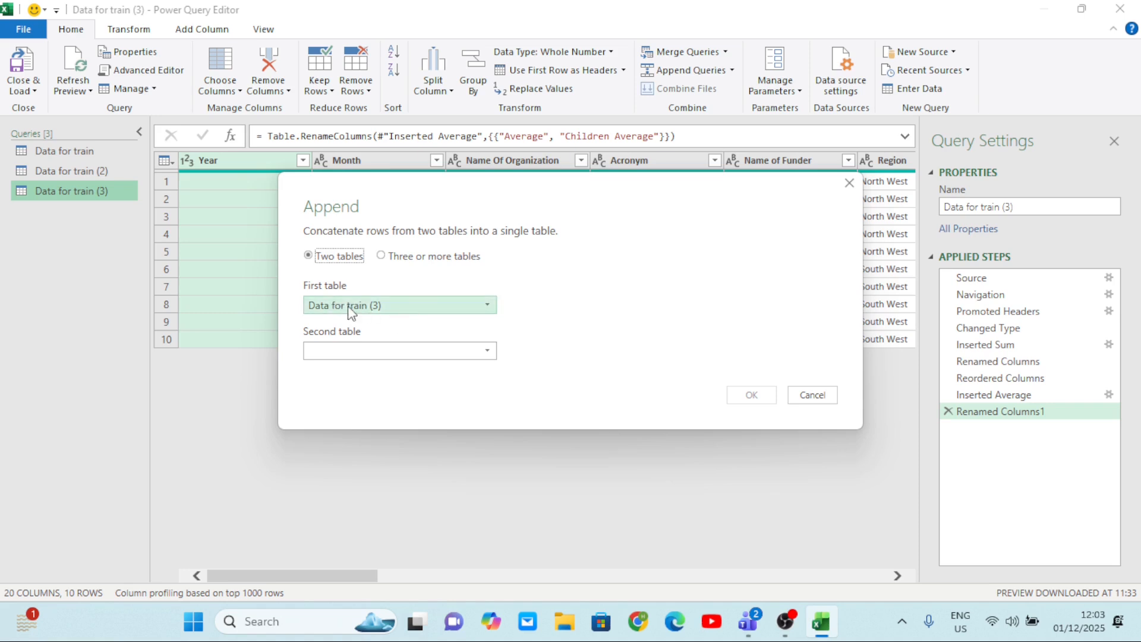
Set Data for train (2) as the second table to append to Data for train (3).
{"action": "left_click", "coordinate": [486, 355]}
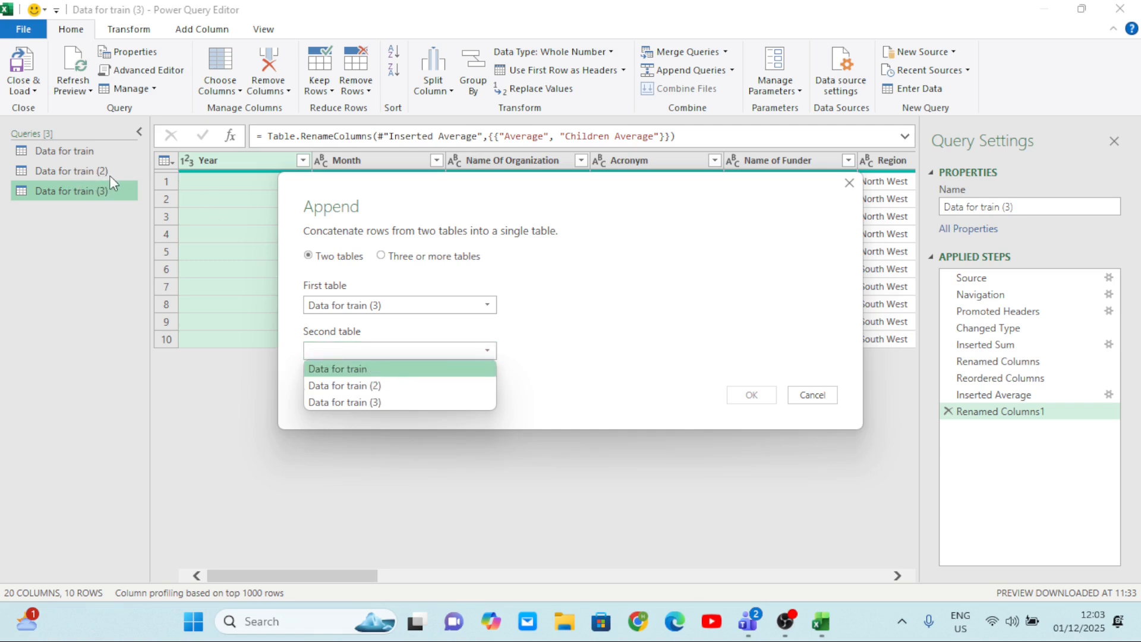
{"action": "left_click", "coordinate": [365, 387]}
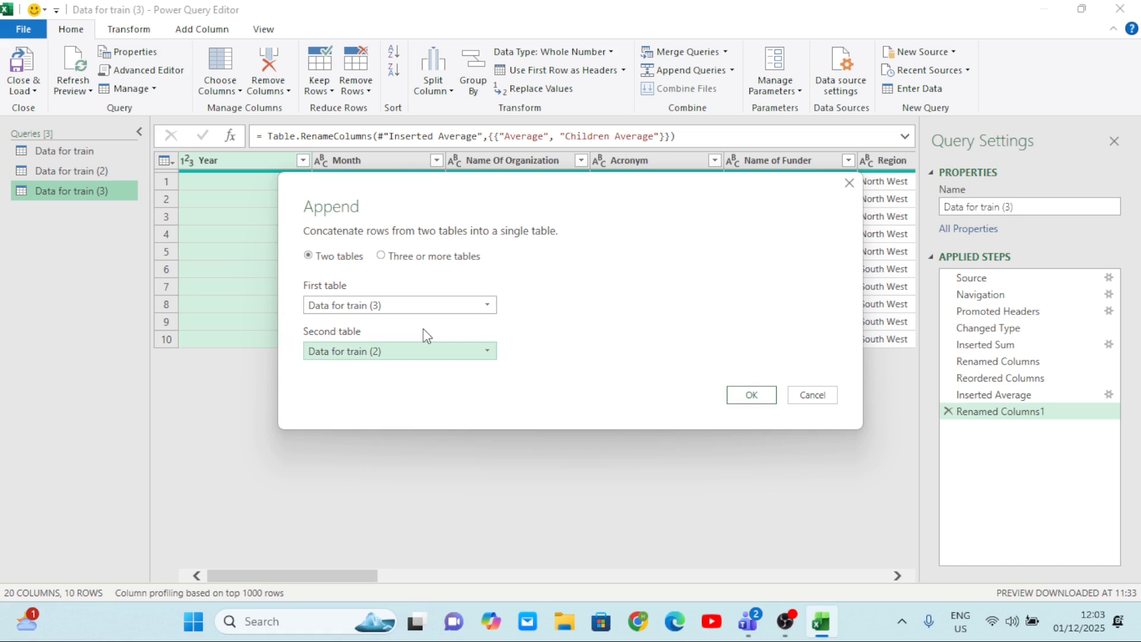
{"action": "left_click", "coordinate": [387, 259]}
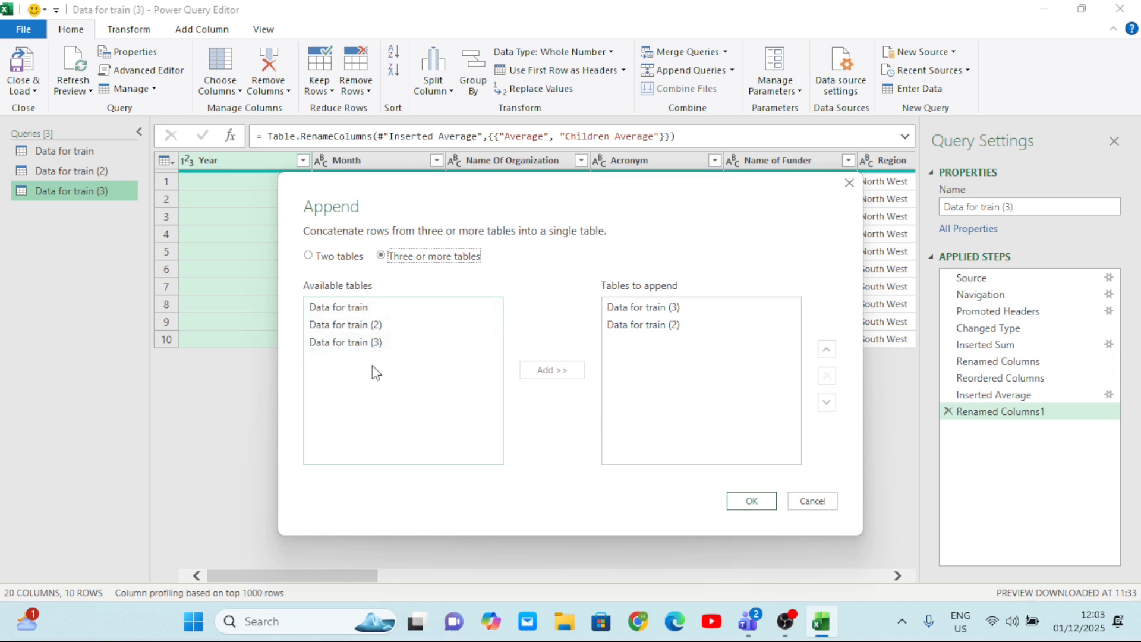
{"action": "left_click", "coordinate": [368, 335]}
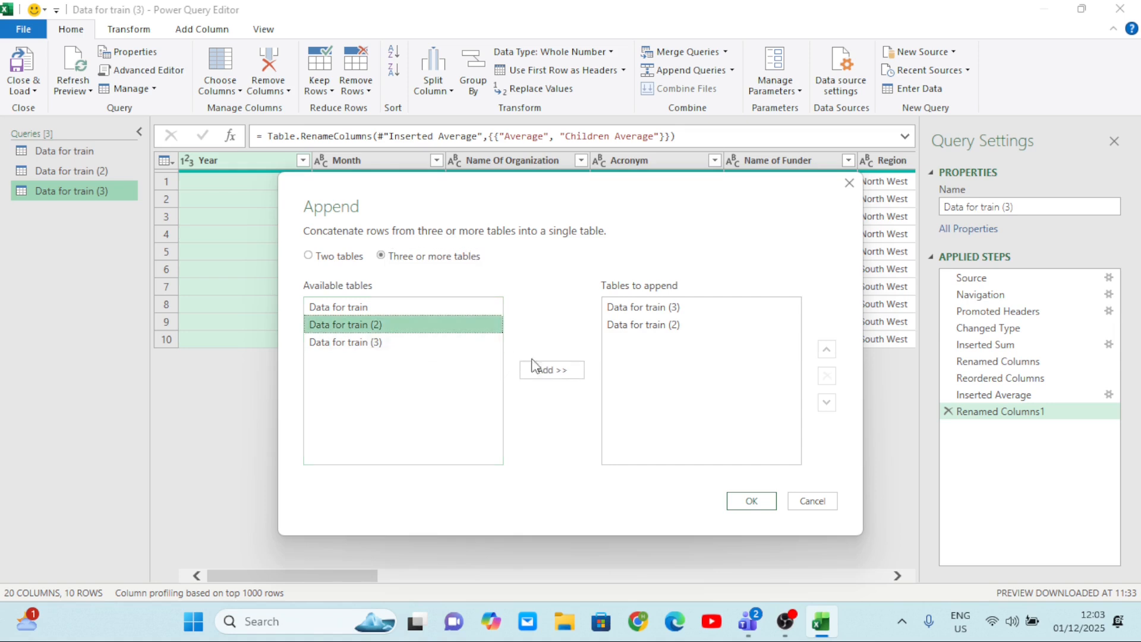
{"action": "left_click", "coordinate": [553, 372]}
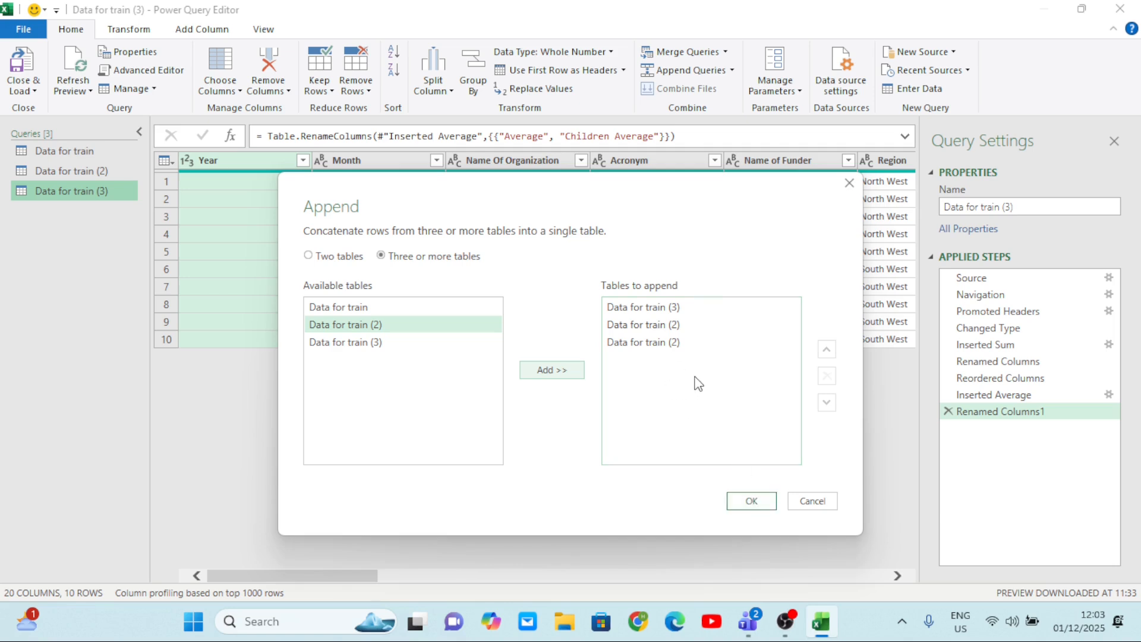
{"action": "left_click", "coordinate": [308, 257]}
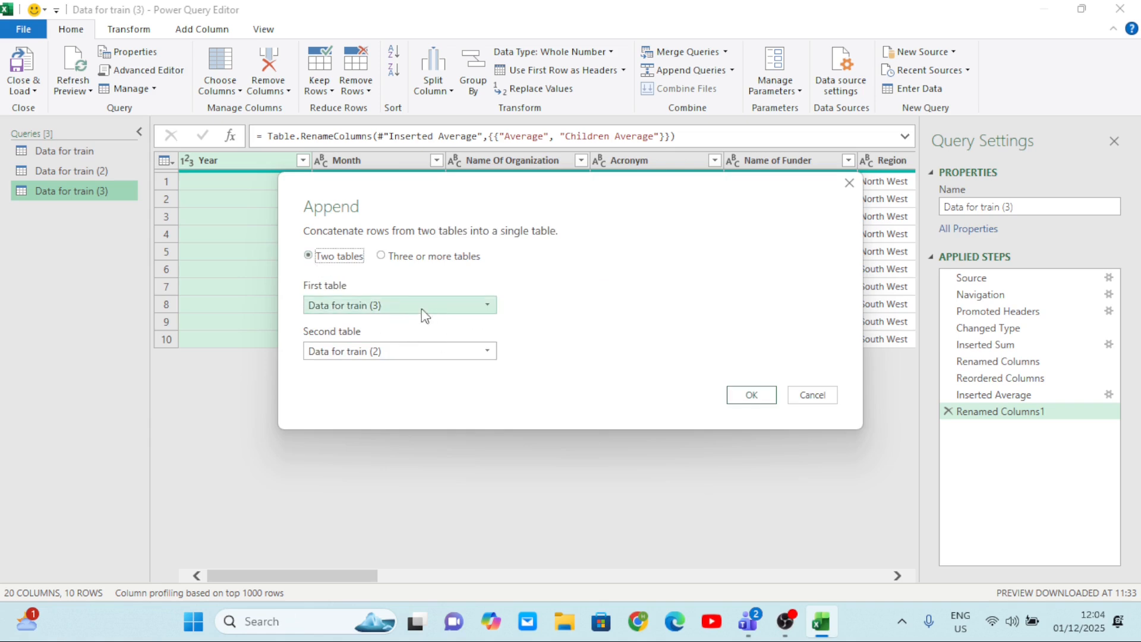
Create the appended query from the two chosen tables and review its January and February rows.
{"action": "left_click", "coordinate": [739, 397]}
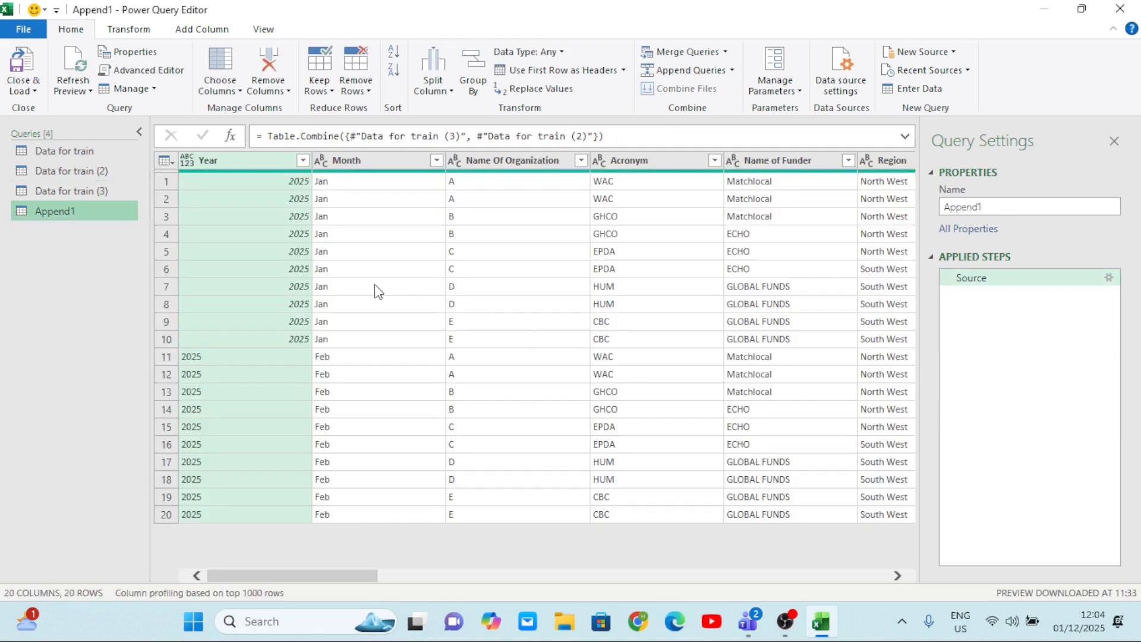
{"action": "left_click", "coordinate": [330, 186]}
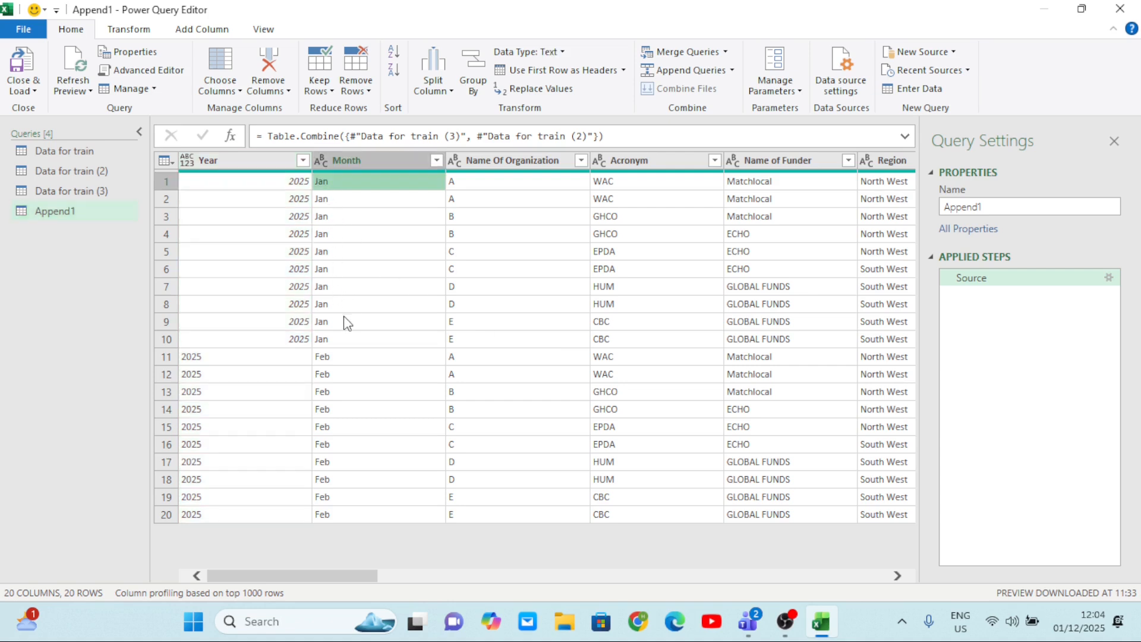
{"action": "left_click", "coordinate": [354, 352]}
{"action": "left_click", "coordinate": [353, 392]}
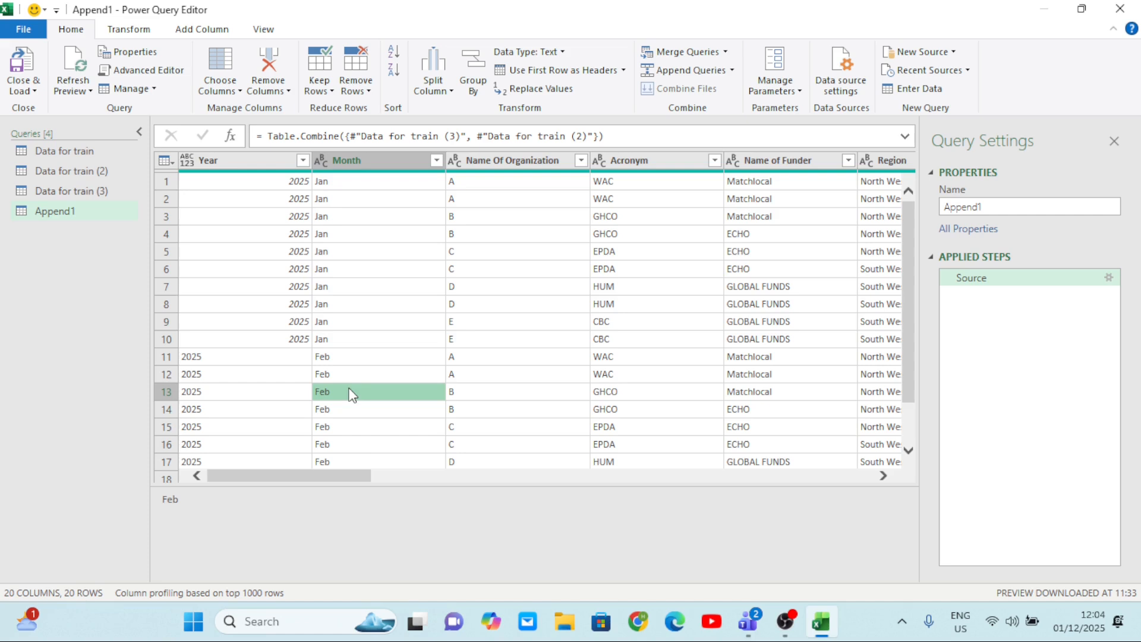
{"action": "scroll", "coordinate": [395, 444], "scroll_direction": "down", "scroll_amount": 1}
{"action": "scroll", "coordinate": [394, 444], "scroll_direction": "up", "scroll_amount": 1}
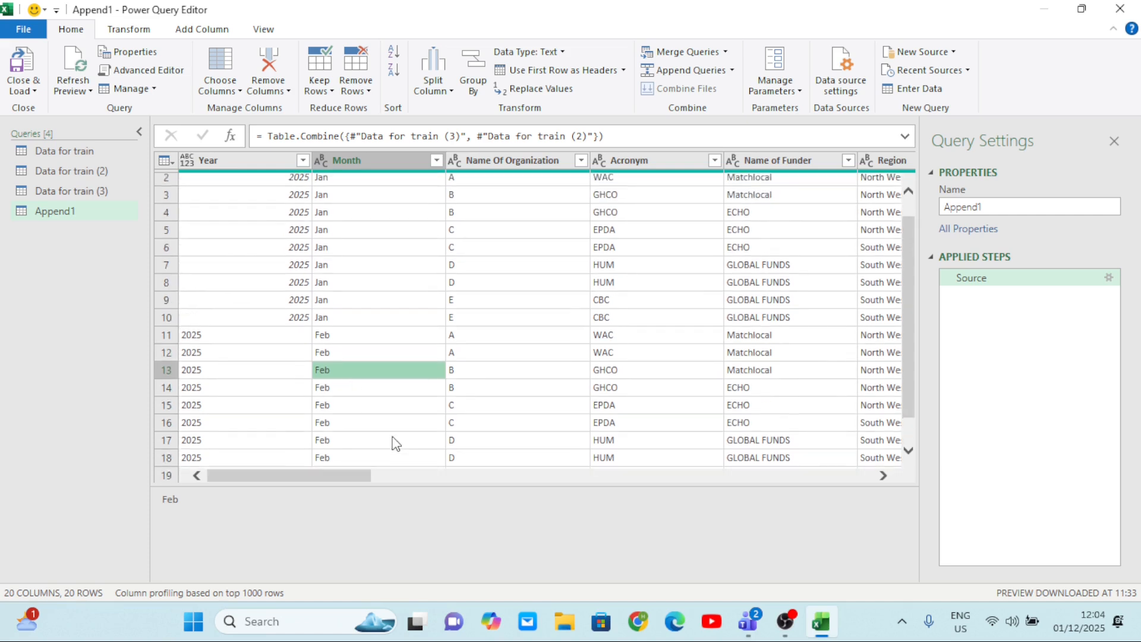
{"action": "scroll", "coordinate": [394, 444], "scroll_direction": "down", "scroll_amount": 1}
{"action": "scroll", "coordinate": [395, 444], "scroll_direction": "up", "scroll_amount": 1}
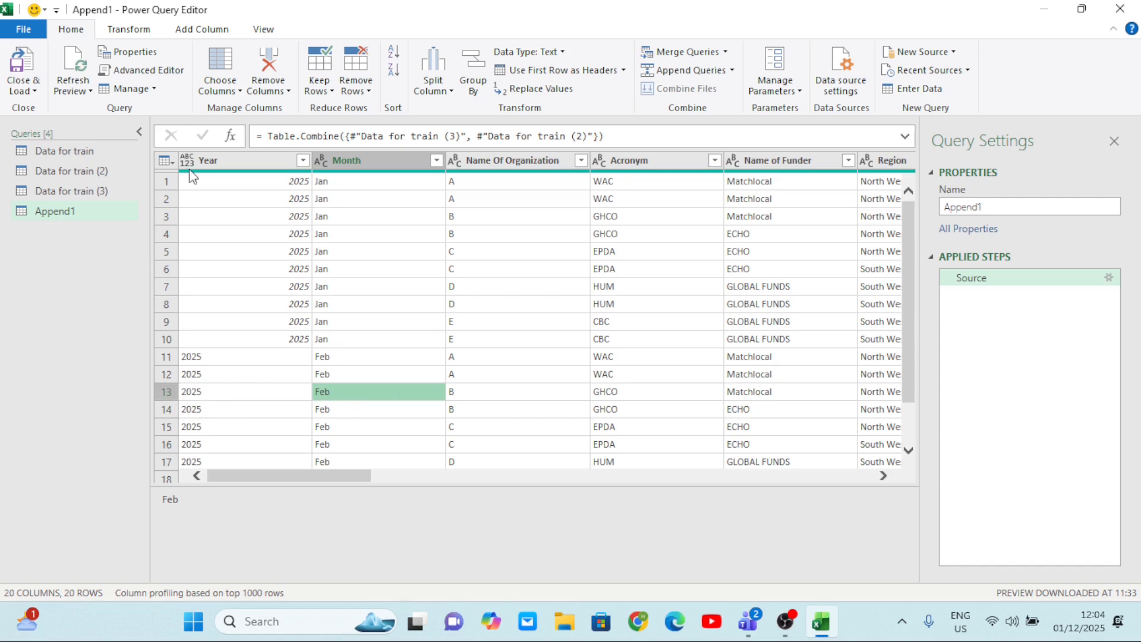
Change the Year column's data type to Text in the appended query and check the remaining columns.
{"action": "left_click", "coordinate": [229, 167]}
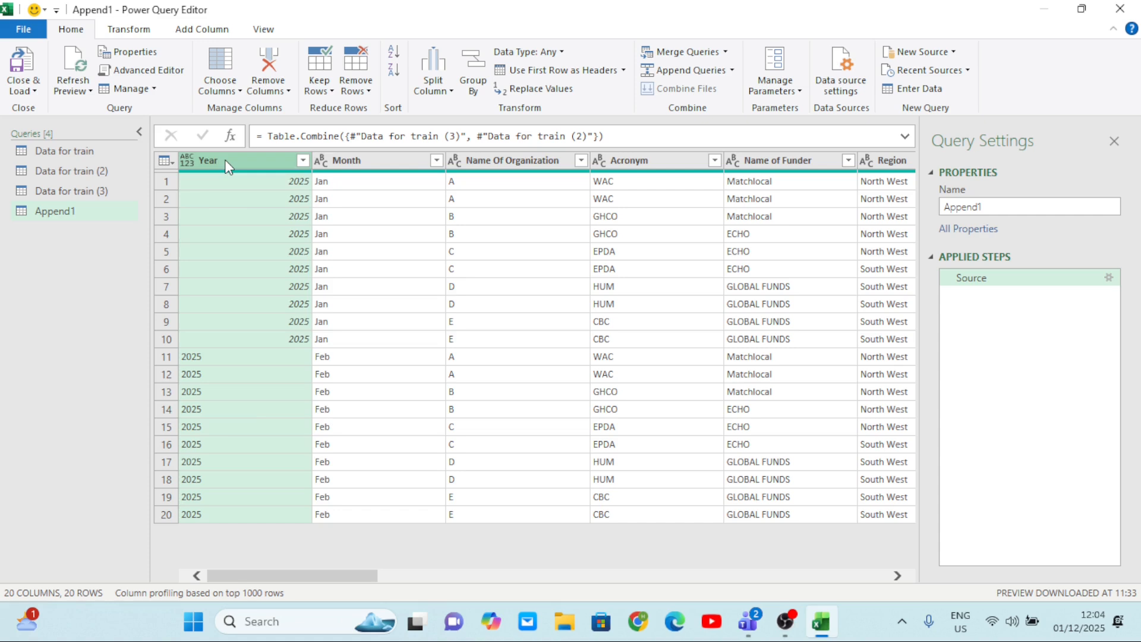
{"action": "right_click", "coordinate": [227, 165]}
{"action": "mouse_move", "coordinate": [285, 298]}
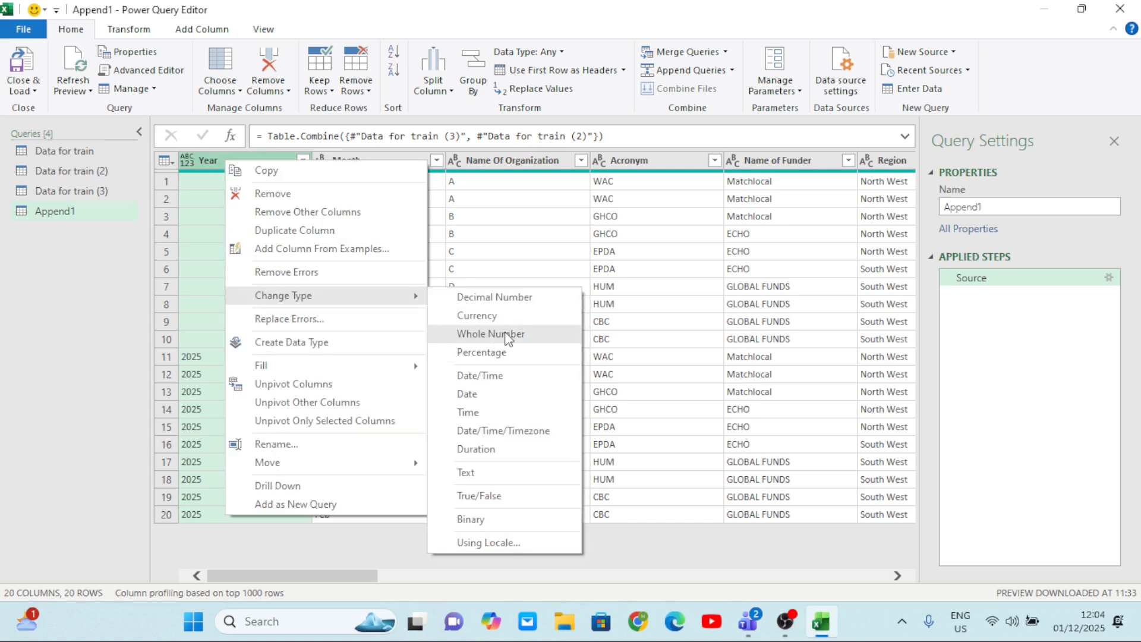
{"action": "left_click", "coordinate": [487, 469]}
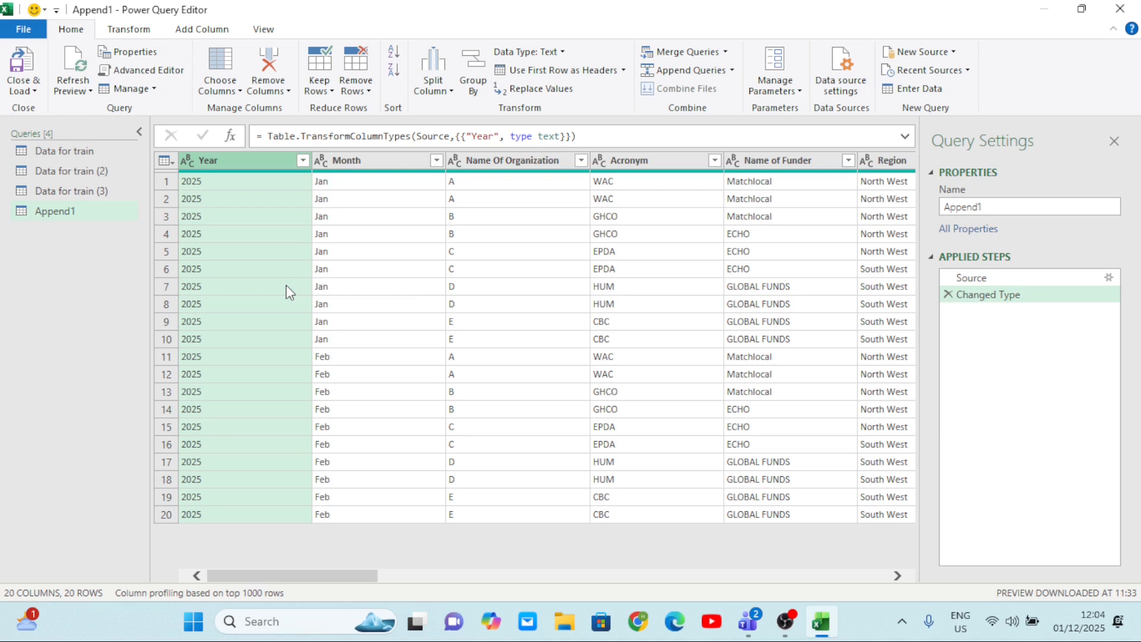
{"action": "scroll", "coordinate": [536, 362], "scroll_direction": "right", "scroll_amount": 10}
{"action": "scroll", "coordinate": [540, 364], "scroll_direction": "right", "scroll_amount": 10}
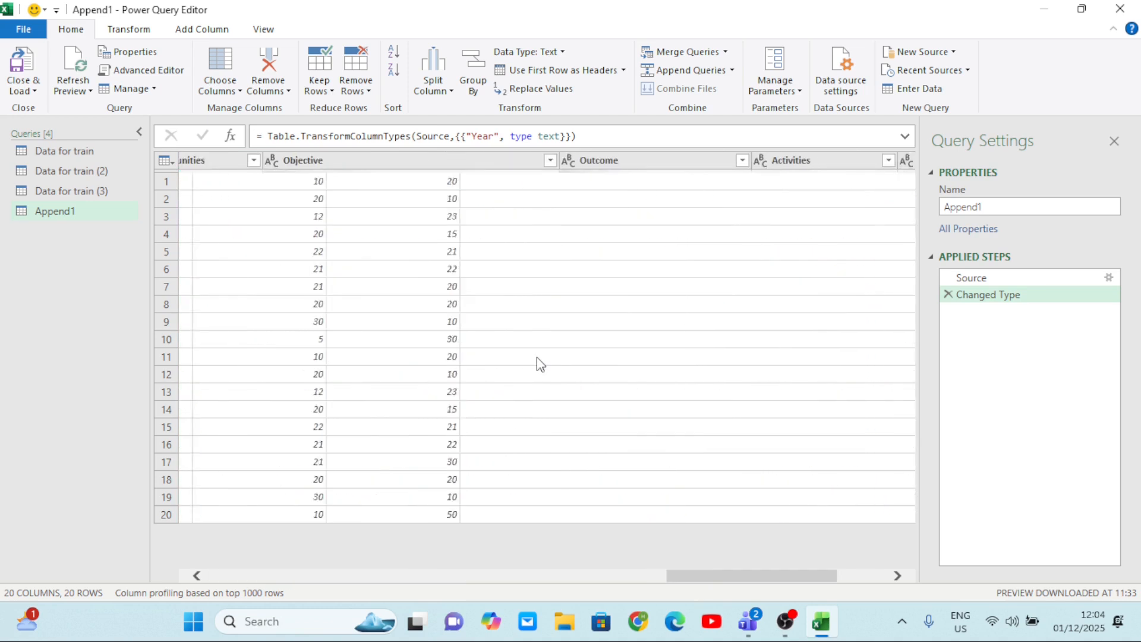
{"action": "scroll", "coordinate": [538, 360], "scroll_direction": "left", "scroll_amount": 20}
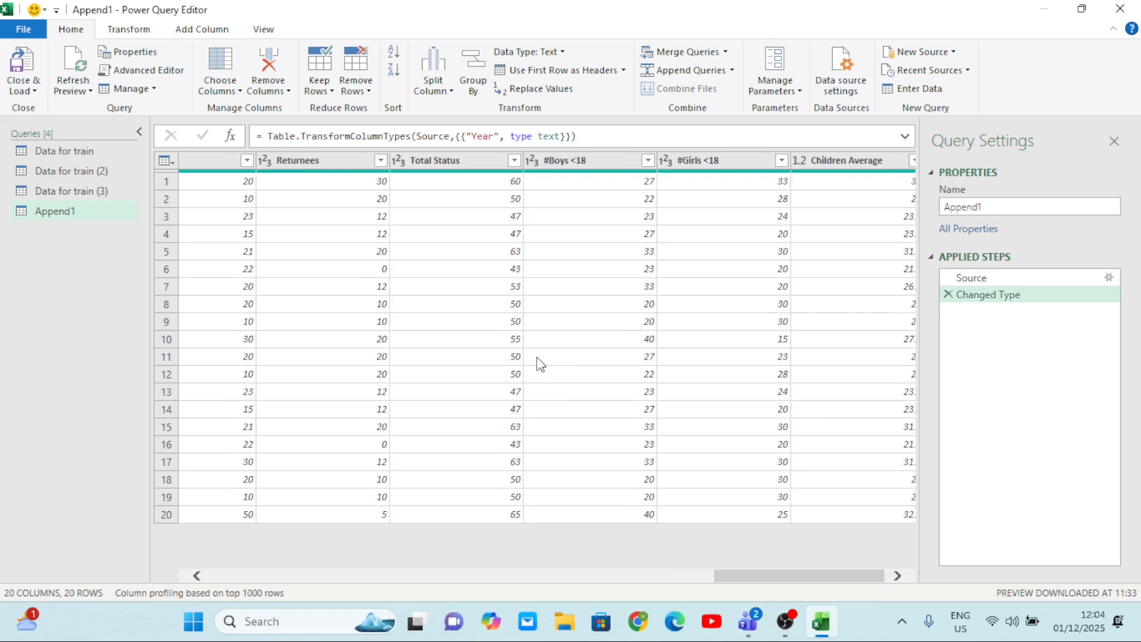
Rename the appended query Append1 as Analysis.
{"action": "left_click", "coordinate": [85, 171]}
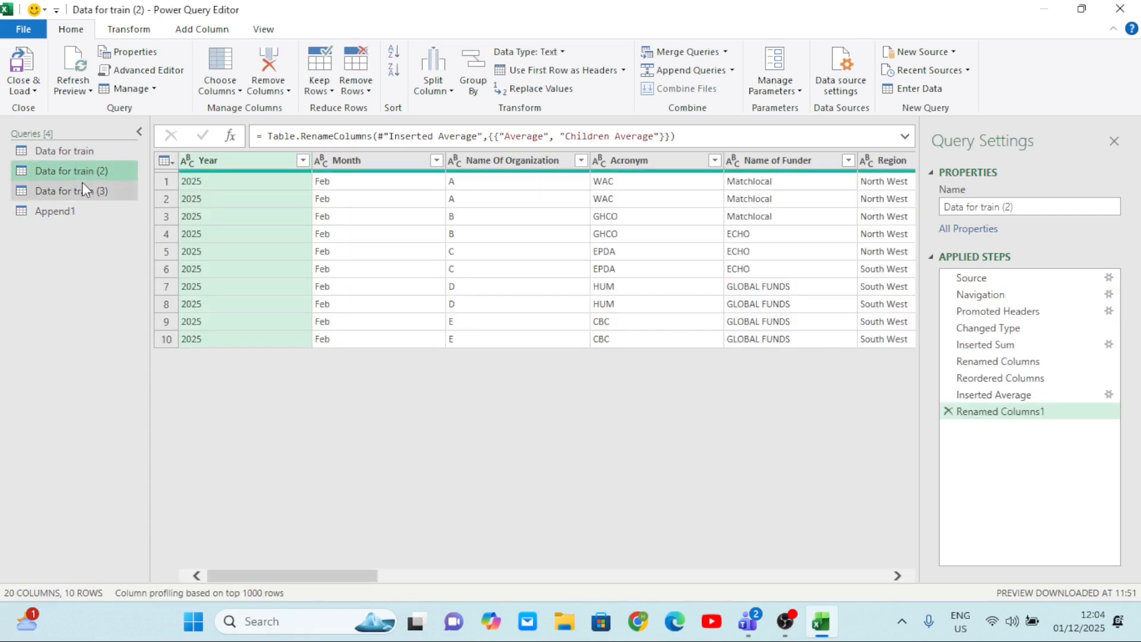
{"action": "left_click", "coordinate": [82, 183]}
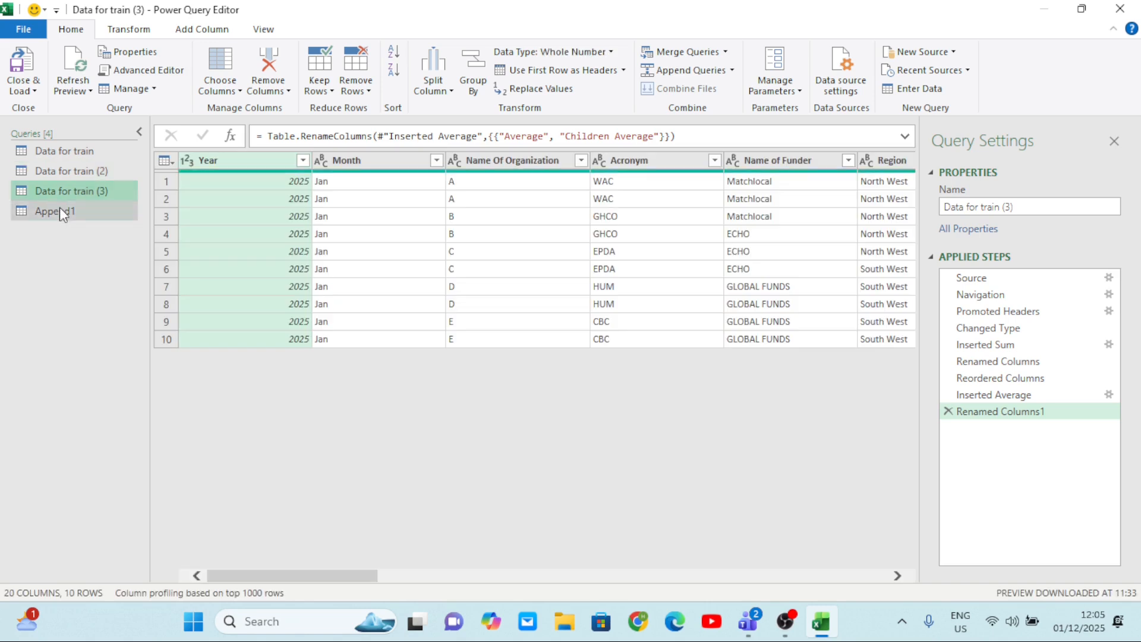
{"action": "left_click", "coordinate": [59, 206]}
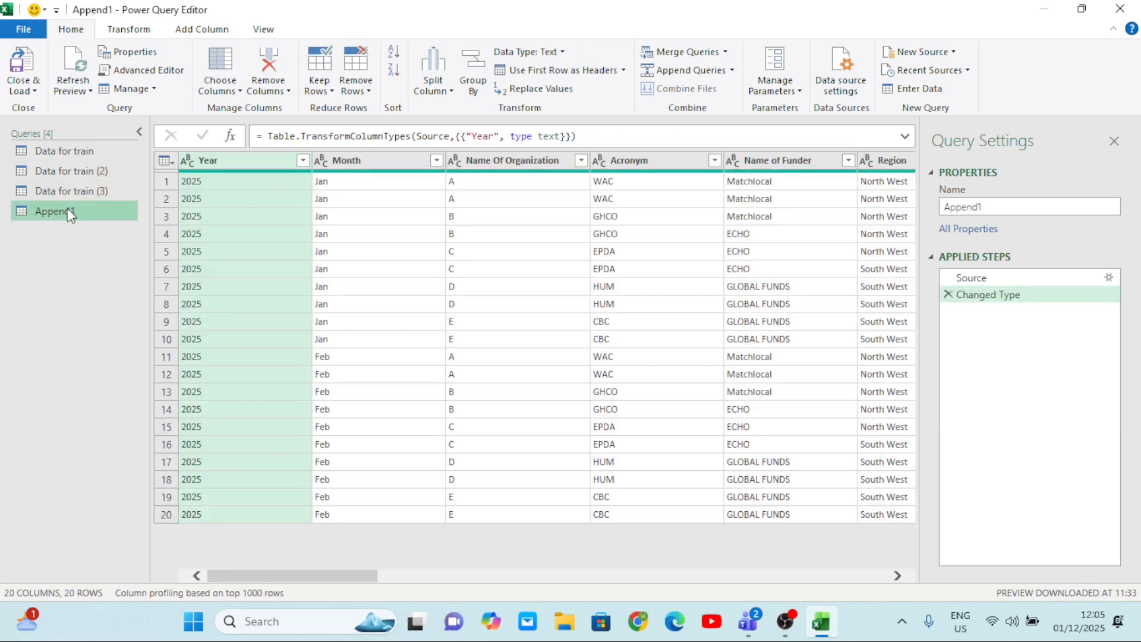
{"action": "double_click", "coordinate": [67, 208]}
{"action": "left_click", "coordinate": [67, 210]}
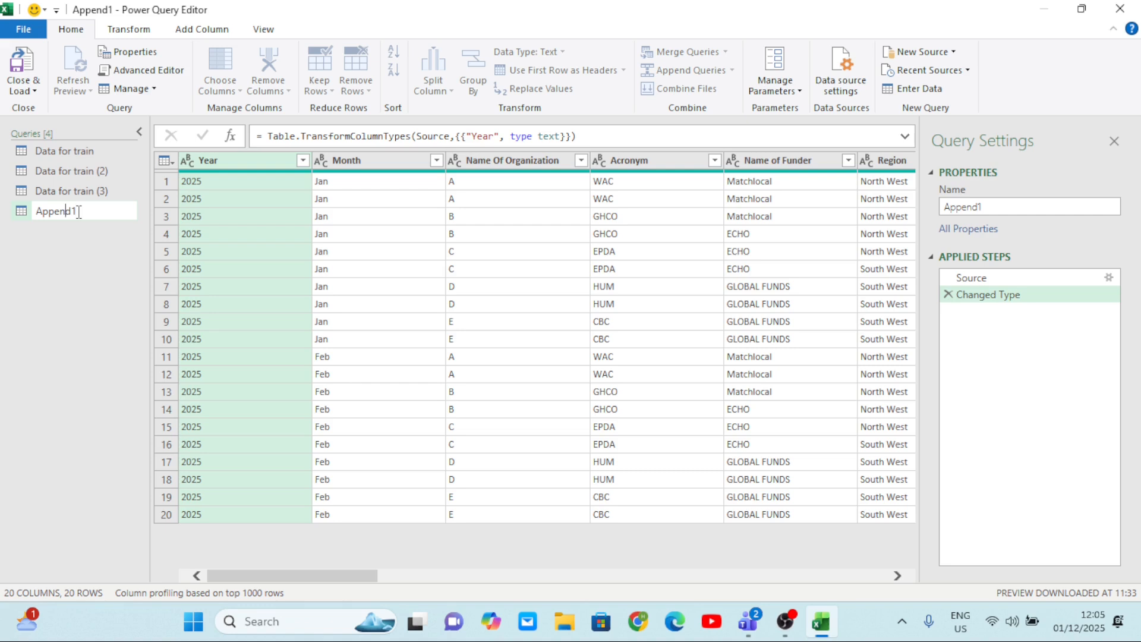
{"action": "key", "text": "BackSpace"}
{"action": "key", "text": "BackSpace"}
{"action": "key", "text": "BackSpace"}
{"action": "key", "text": "BackSpace"}
{"action": "key", "text": "BackSpace"}
{"action": "key", "text": "BackSpace"}
{"action": "type", "text": "nalysis"}
{"action": "left_click", "coordinate": [294, 310]}
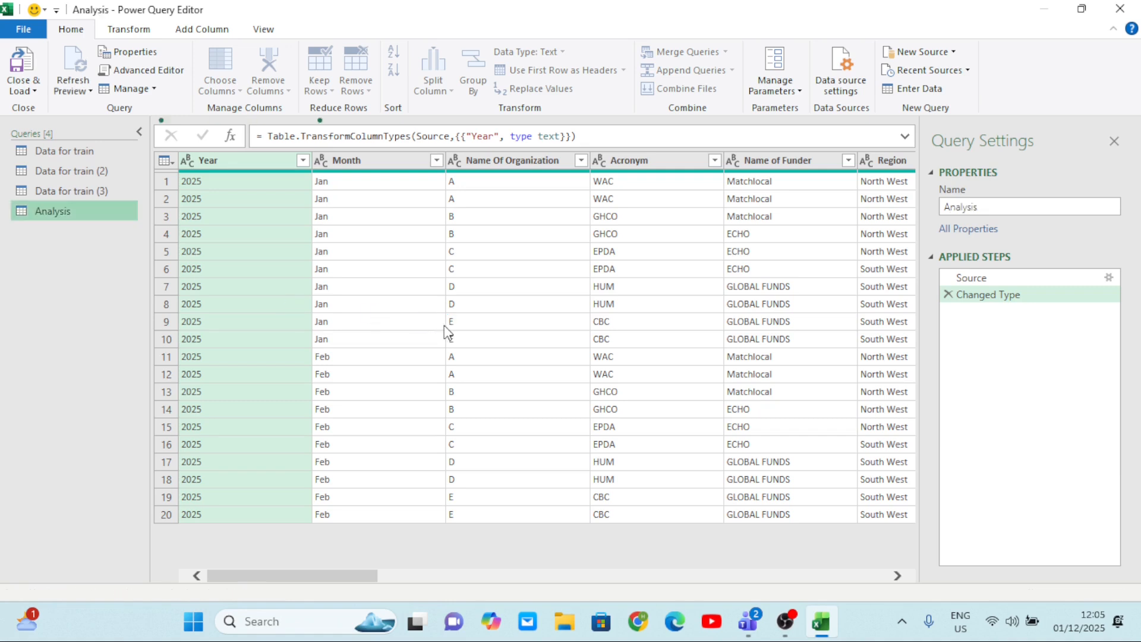
Review the columns of the Analysis query, and close and load the queries into the workbook.
{"action": "scroll", "coordinate": [445, 328], "scroll_direction": "right", "scroll_amount": 15}
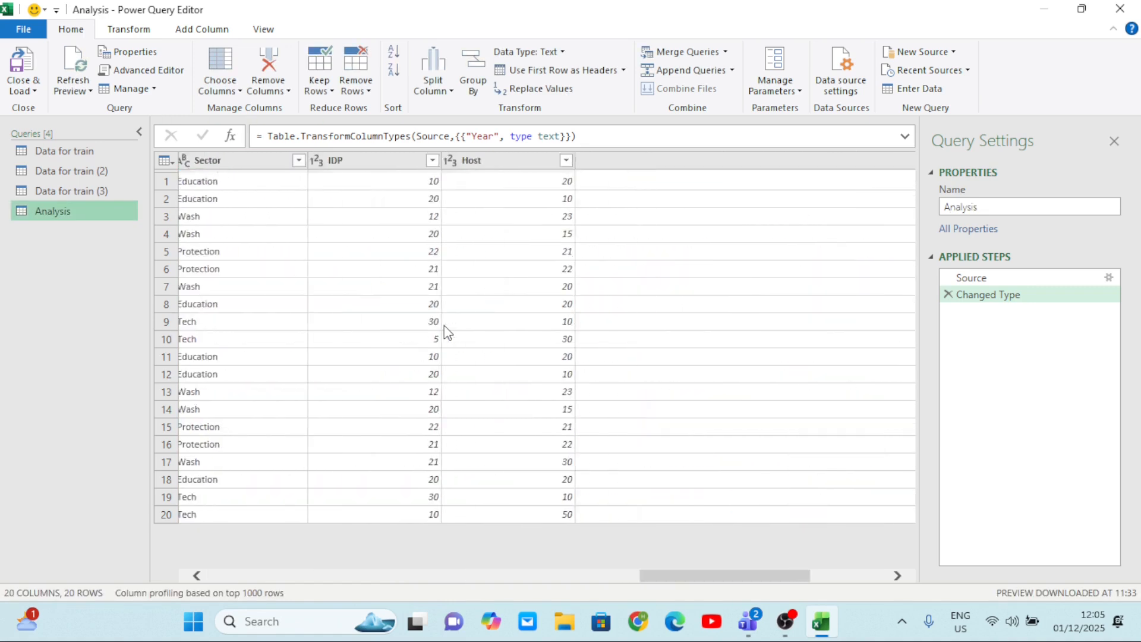
{"action": "scroll", "coordinate": [444, 326], "scroll_direction": "right", "scroll_amount": 2}
{"action": "scroll", "coordinate": [444, 327], "scroll_direction": "left", "scroll_amount": 15}
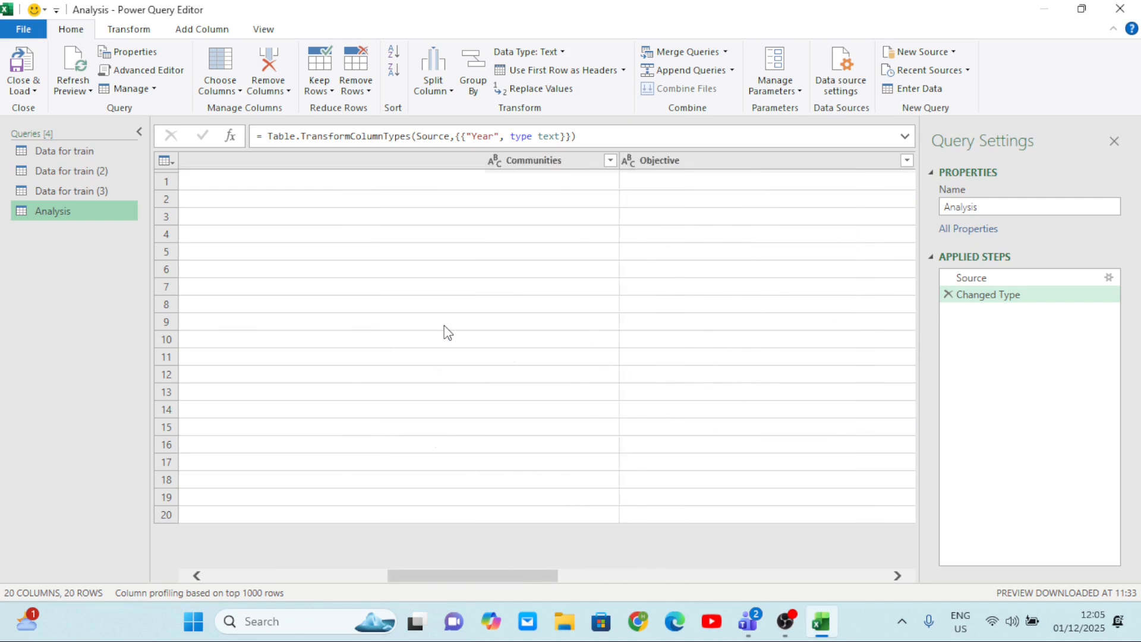
{"action": "scroll", "coordinate": [444, 325], "scroll_direction": "left", "scroll_amount": 4}
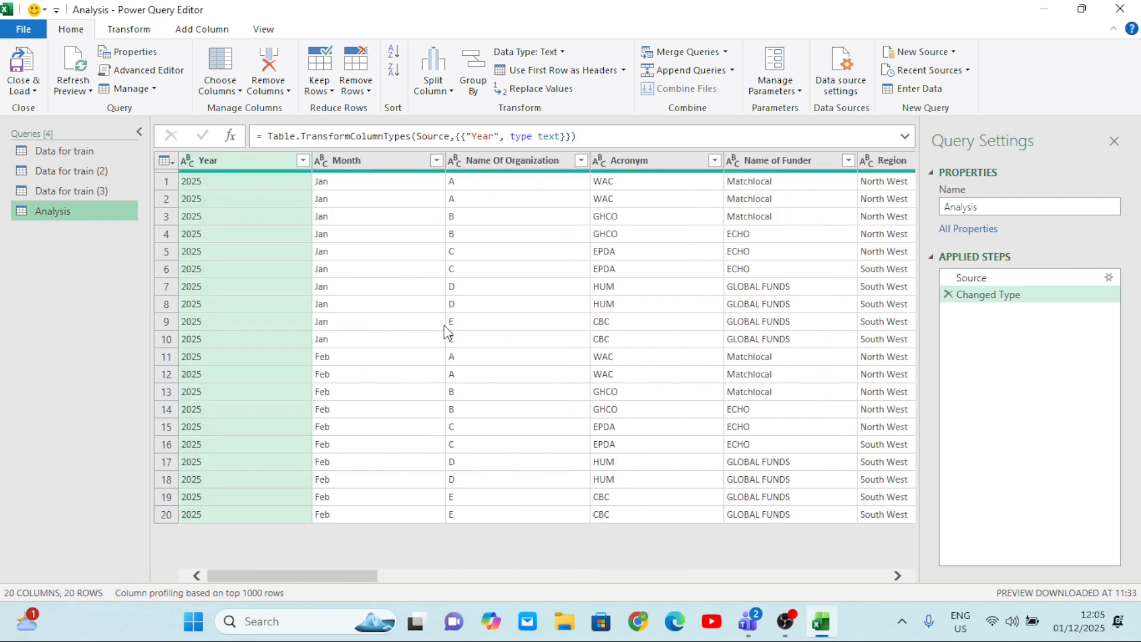
{"action": "scroll", "coordinate": [444, 330], "scroll_direction": "right", "scroll_amount": 20}
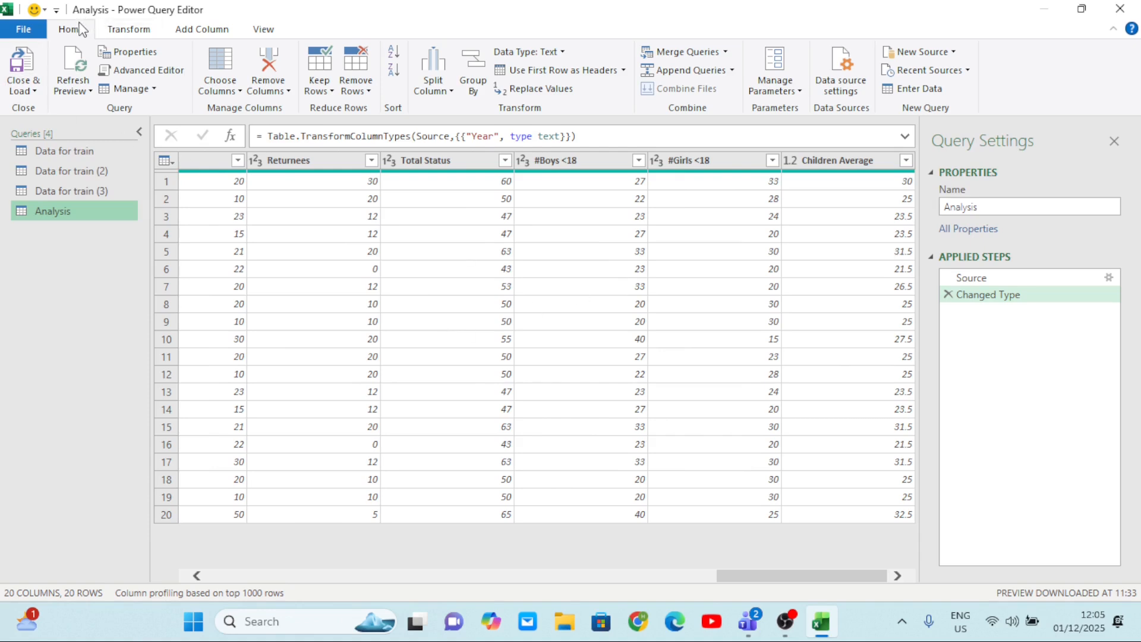
{"action": "left_click", "coordinate": [27, 89]}
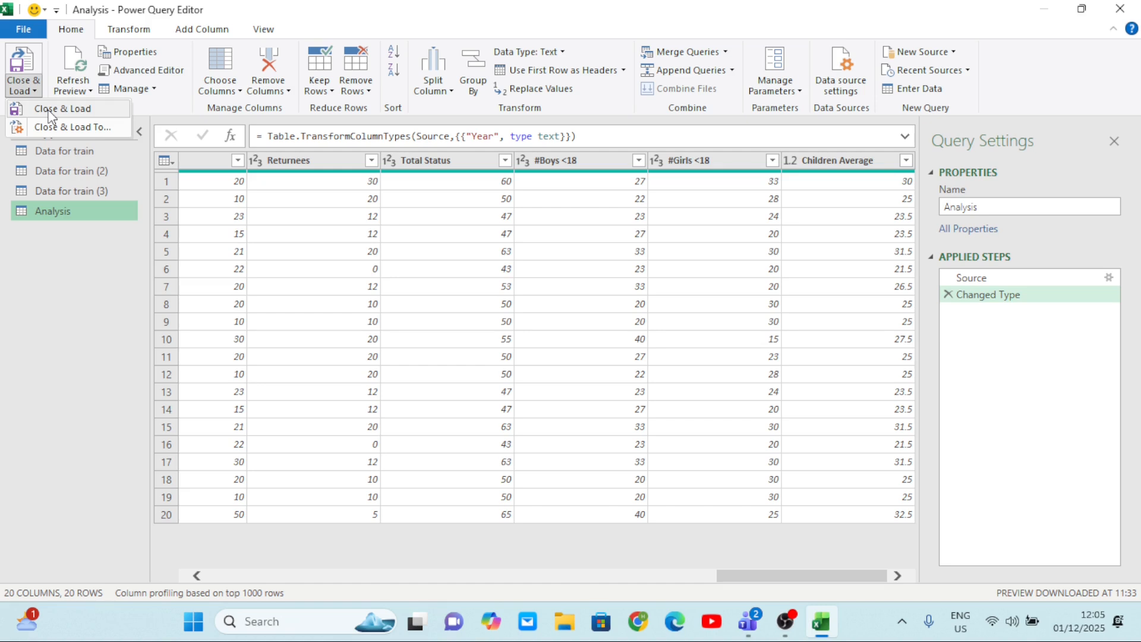
{"action": "left_click", "coordinate": [51, 111]}
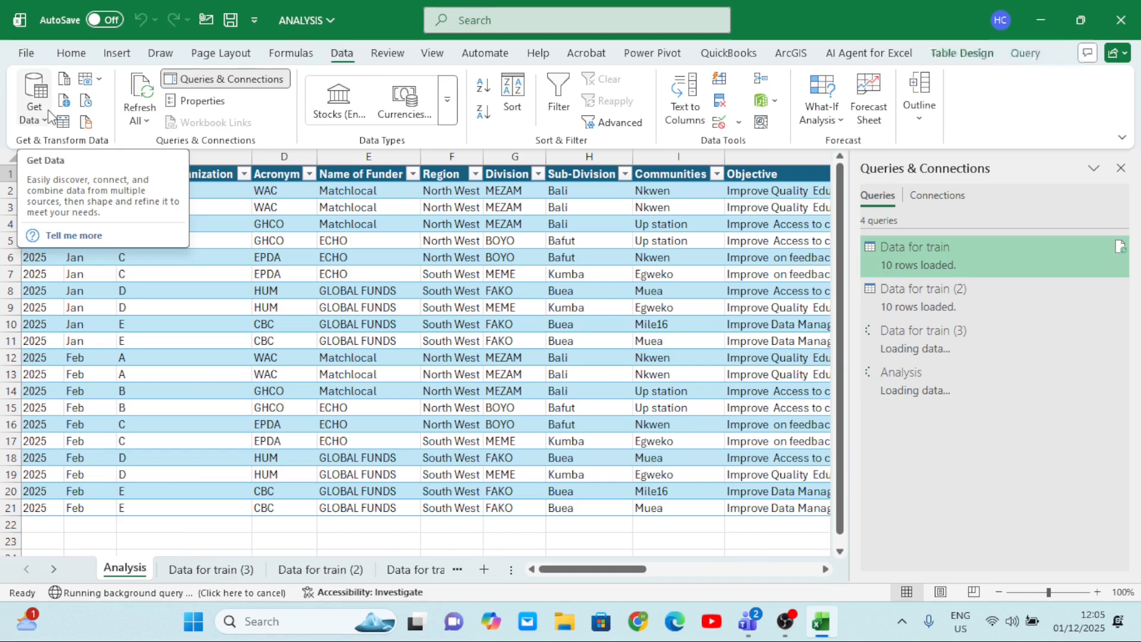
Examine the loaded Analysis table and compare its January and February rows with the Data for train sheet.
{"action": "scroll", "coordinate": [379, 377], "scroll_direction": "down", "scroll_amount": 10}
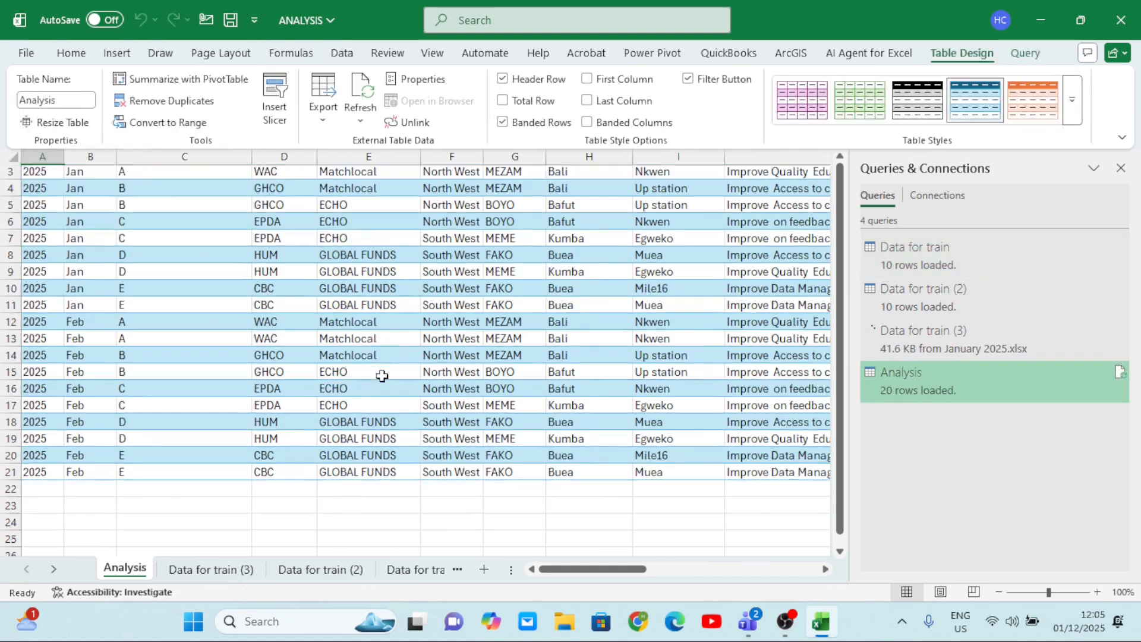
{"action": "scroll", "coordinate": [379, 377], "scroll_direction": "up", "scroll_amount": 10}
{"action": "scroll", "coordinate": [381, 376], "scroll_direction": "right", "scroll_amount": 8}
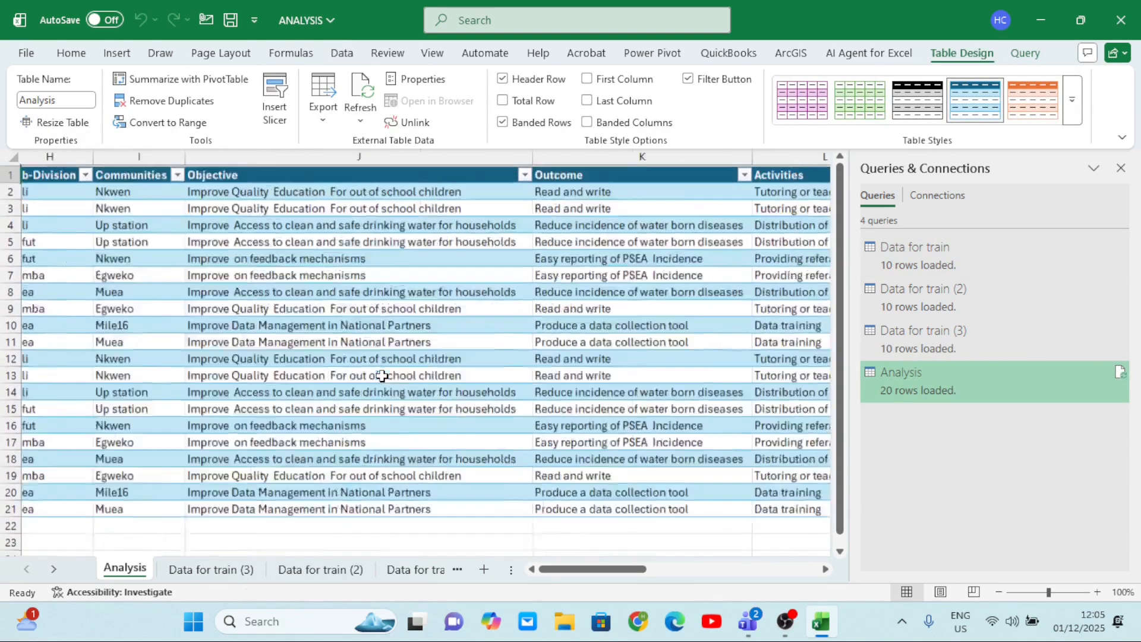
{"action": "scroll", "coordinate": [382, 375], "scroll_direction": "left", "scroll_amount": 8}
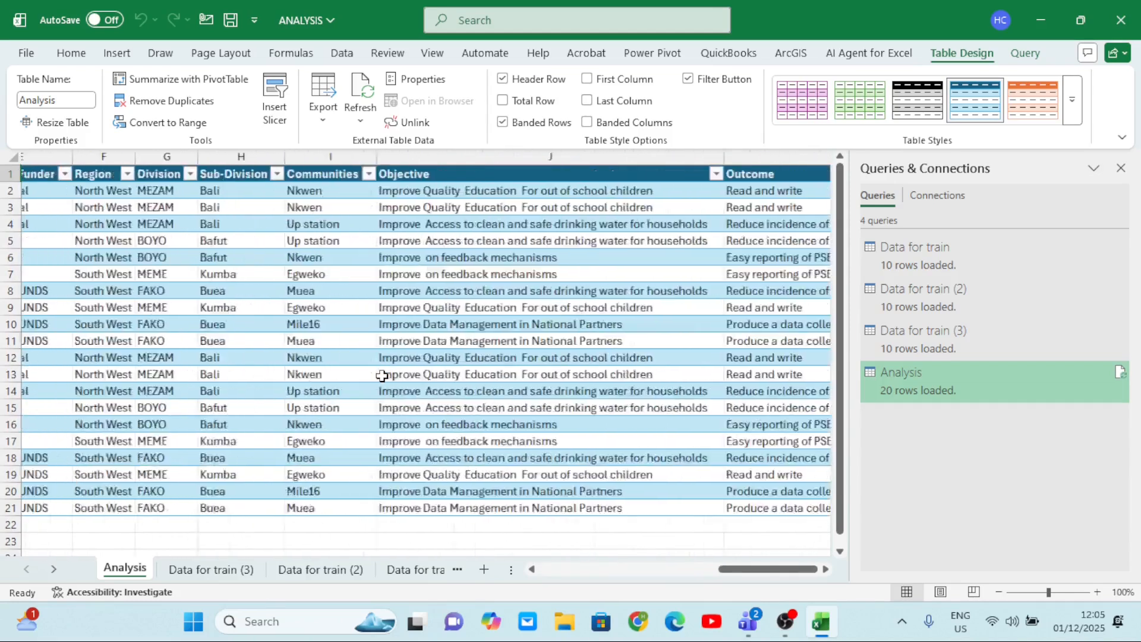
{"action": "left_click", "coordinate": [413, 569]}
{"action": "scroll", "coordinate": [197, 393], "scroll_direction": "right", "scroll_amount": 3}
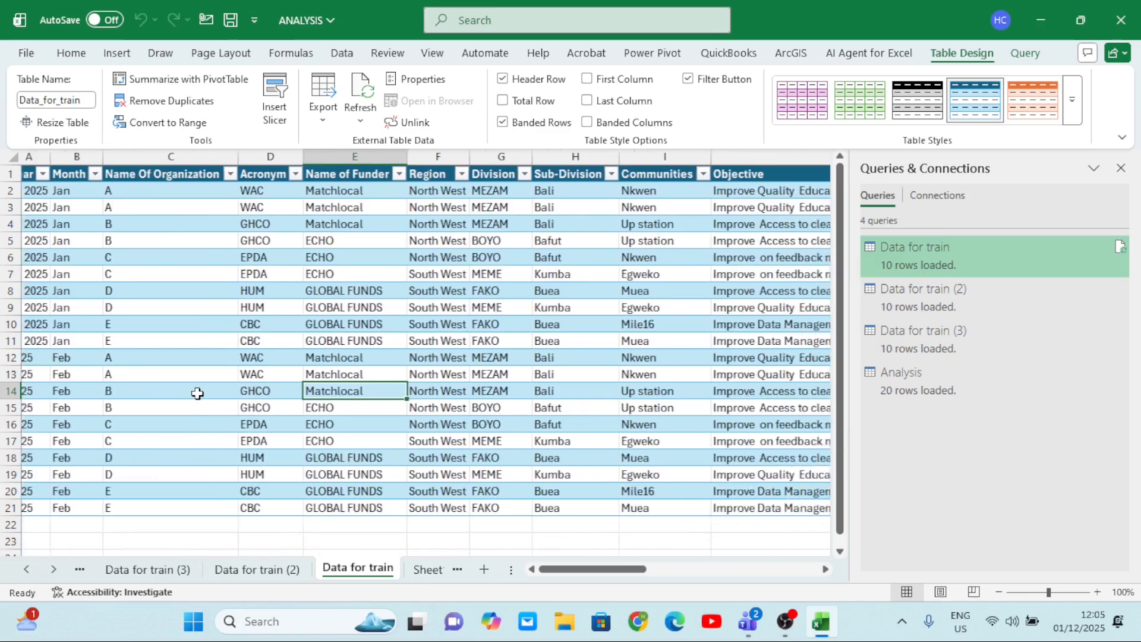
{"action": "scroll", "coordinate": [197, 393], "scroll_direction": "left", "scroll_amount": 2}
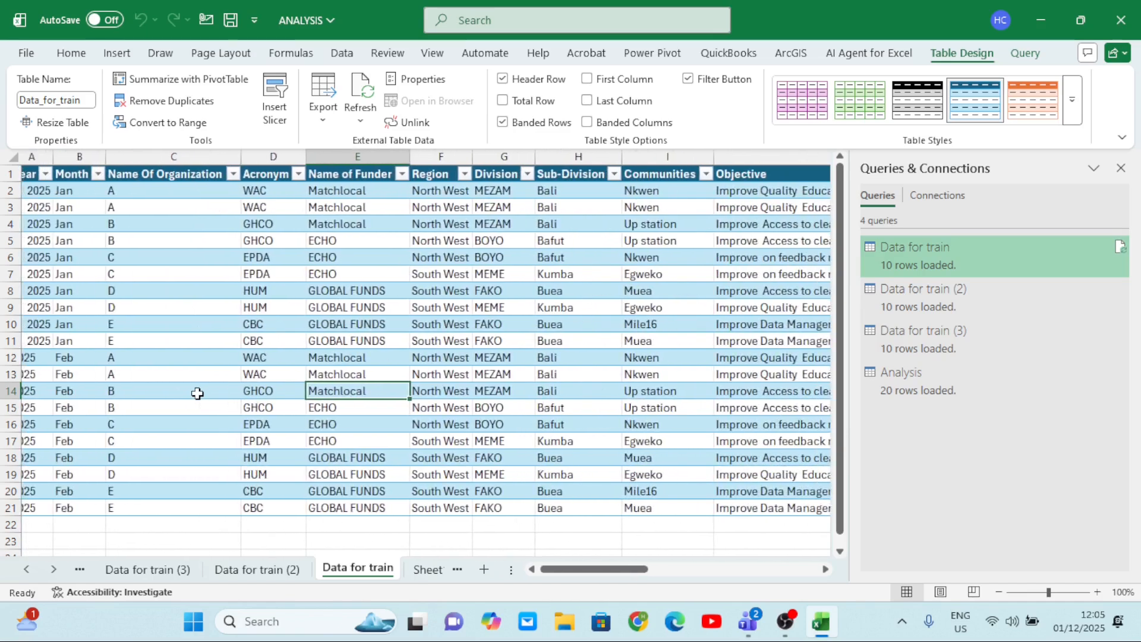
{"action": "left_click", "coordinate": [80, 569]}
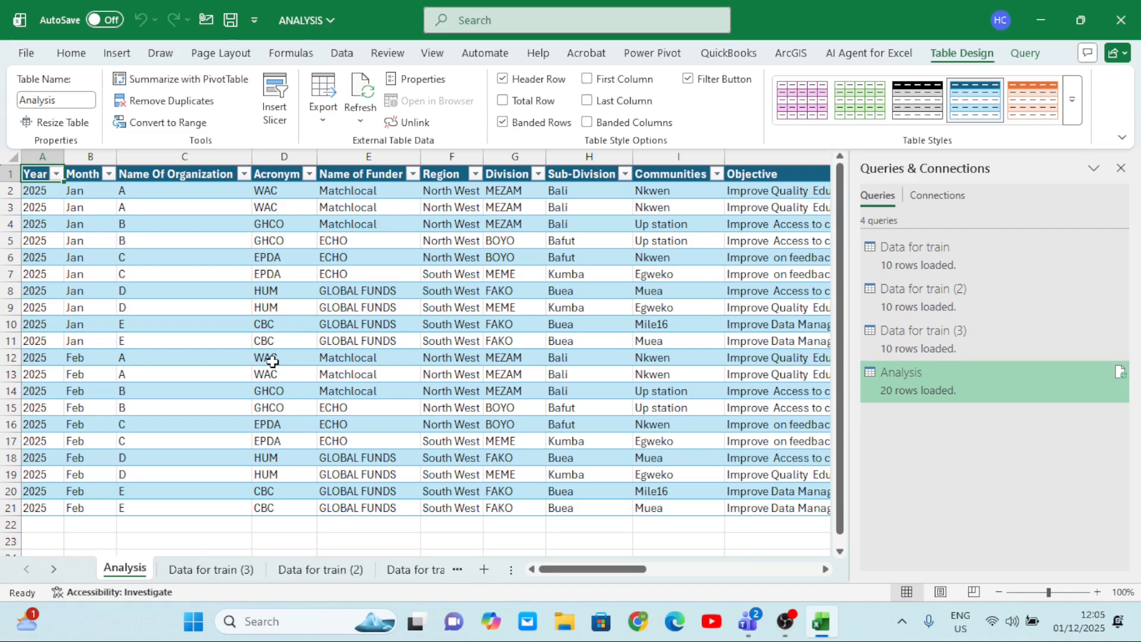
{"action": "scroll", "coordinate": [273, 356], "scroll_direction": "right", "scroll_amount": 2}
{"action": "scroll", "coordinate": [238, 345], "scroll_direction": "left", "scroll_amount": 2}
{"action": "left_click", "coordinate": [576, 277]}
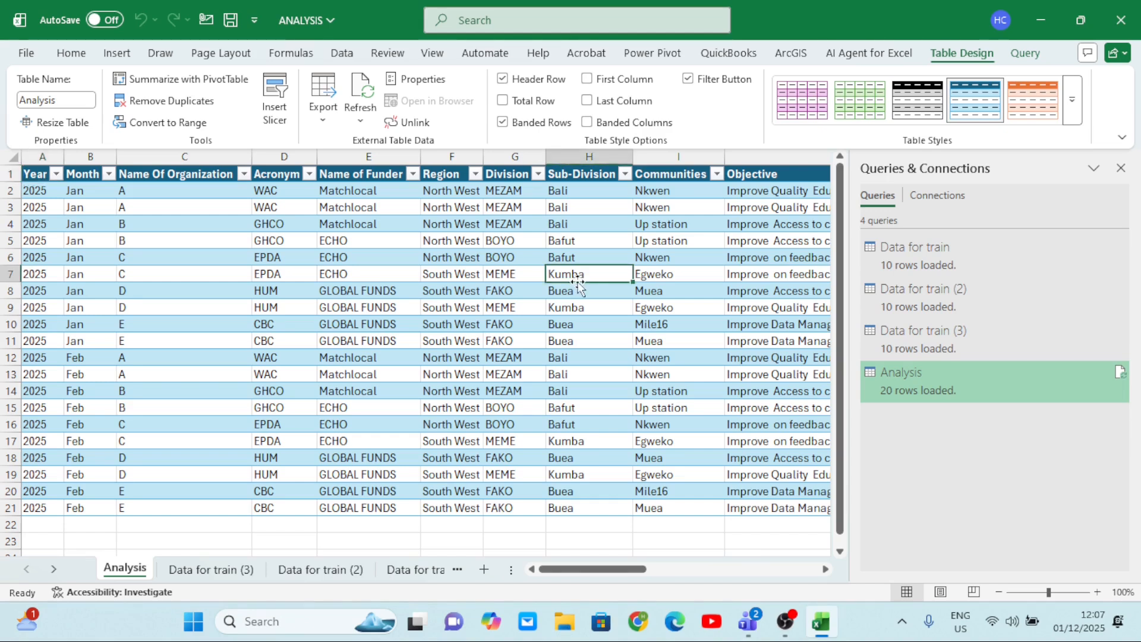
{"action": "left_click", "coordinate": [555, 318]}
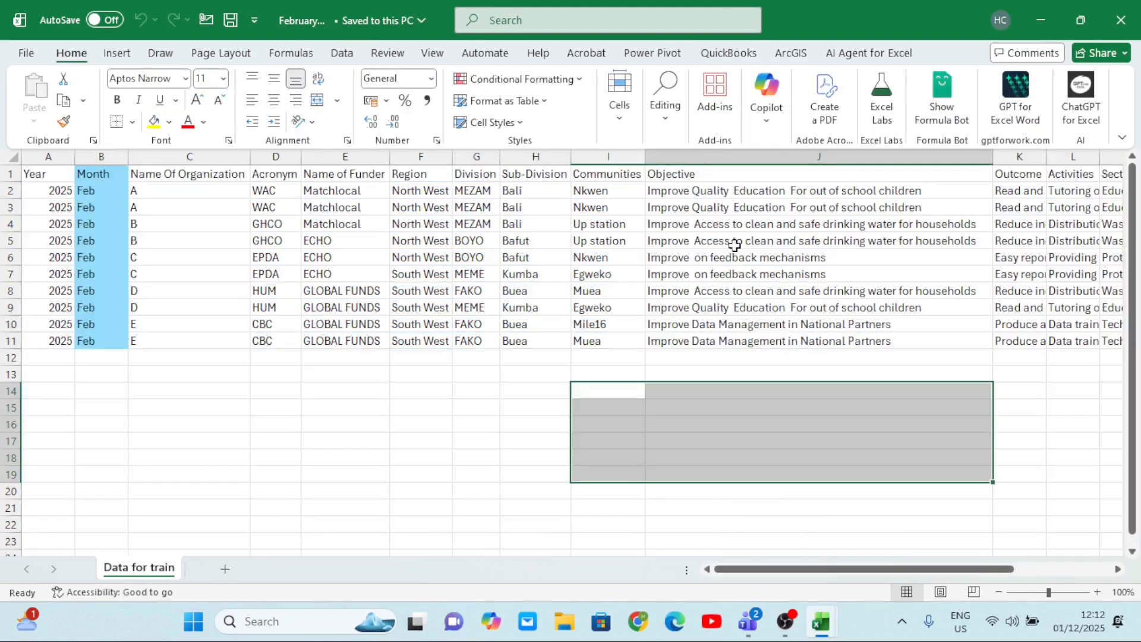
Examine the column headers and February rows of the Data for train sheet, from Year across to Sector.
{"action": "left_click", "coordinate": [740, 270]}
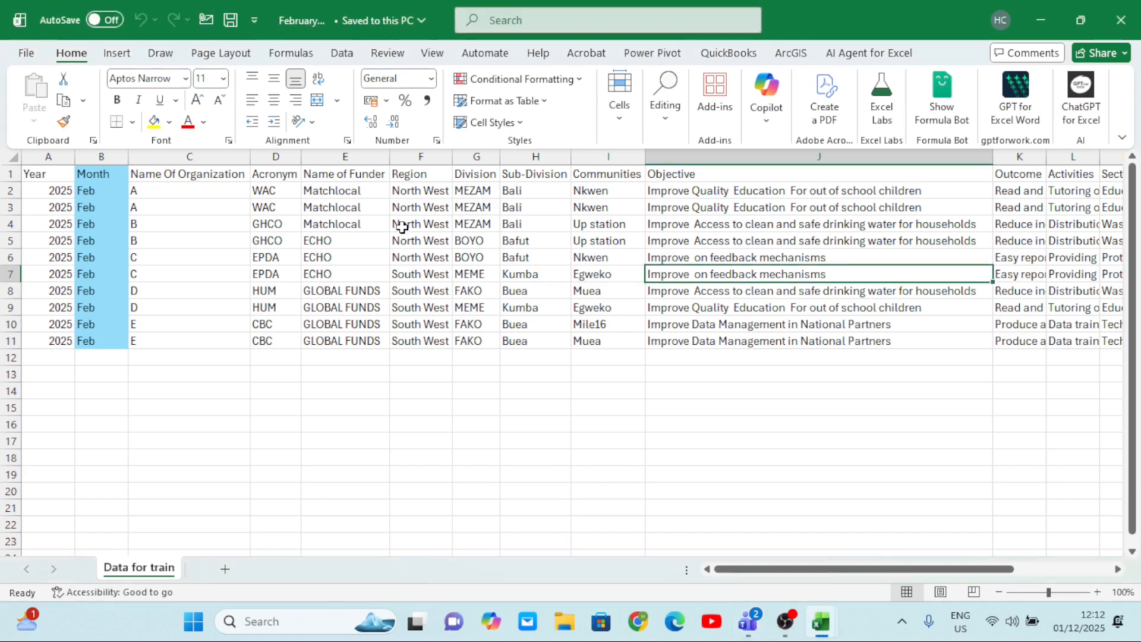
{"action": "scroll", "coordinate": [402, 227], "scroll_direction": "right", "scroll_amount": 5}
{"action": "scroll", "coordinate": [398, 226], "scroll_direction": "left", "scroll_amount": 4}
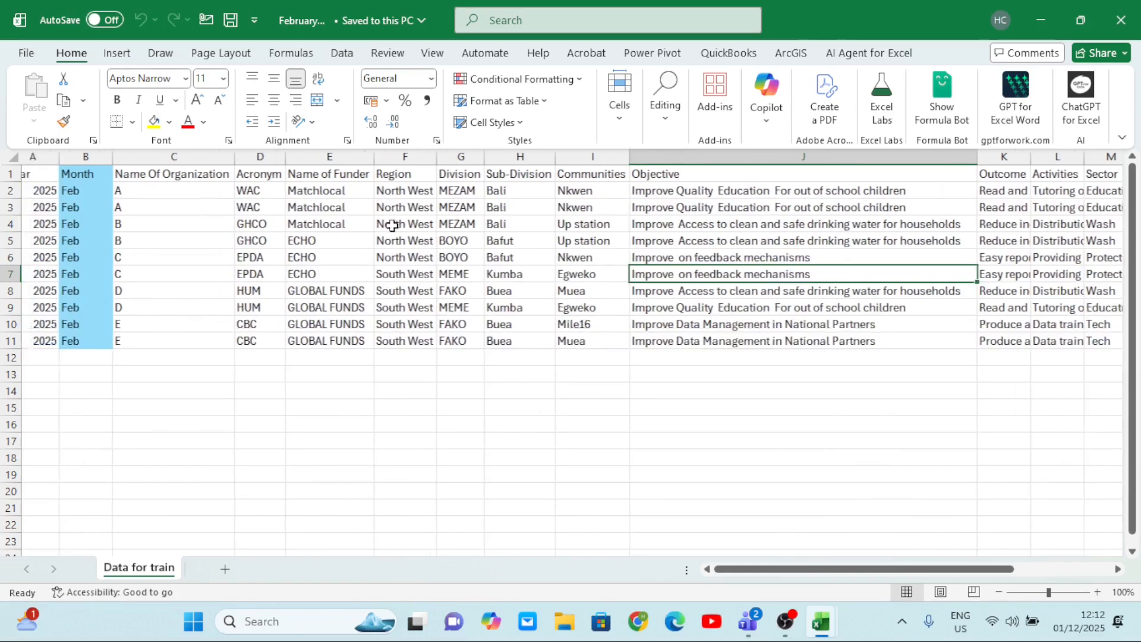
{"action": "scroll", "coordinate": [392, 225], "scroll_direction": "left", "scroll_amount": 1}
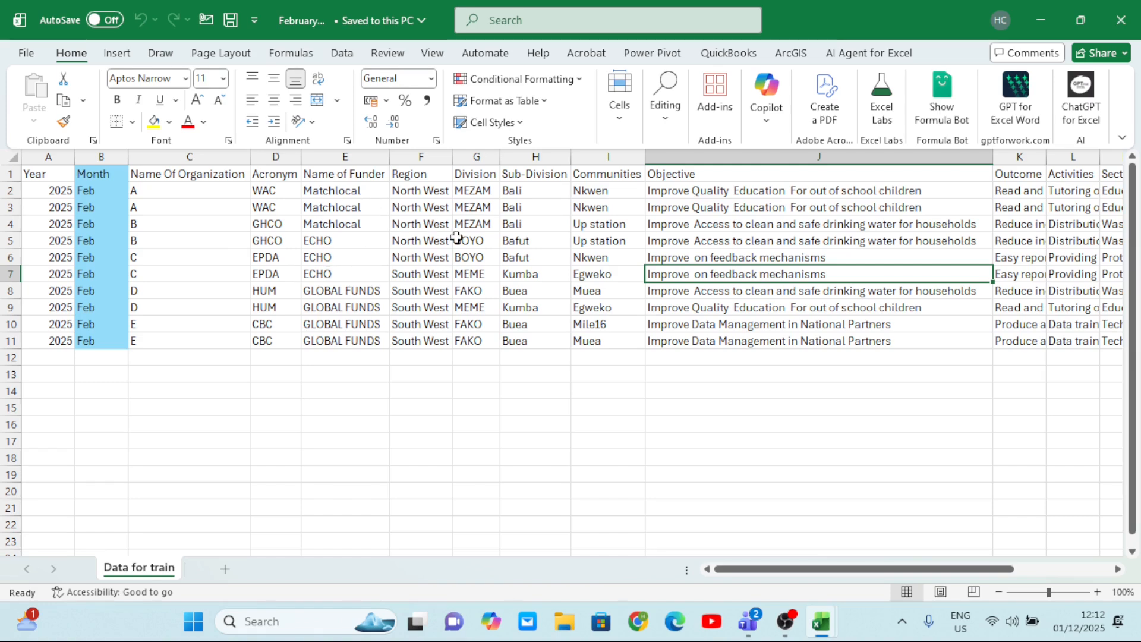
{"action": "left_click", "coordinate": [345, 176]}
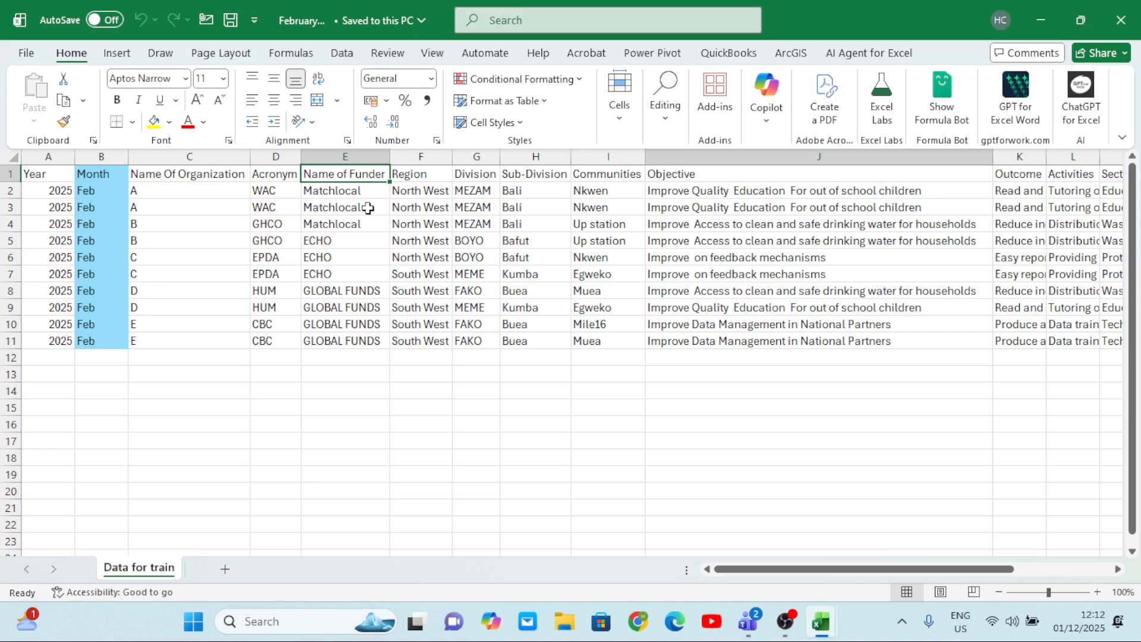
{"action": "left_click", "coordinate": [541, 224]}
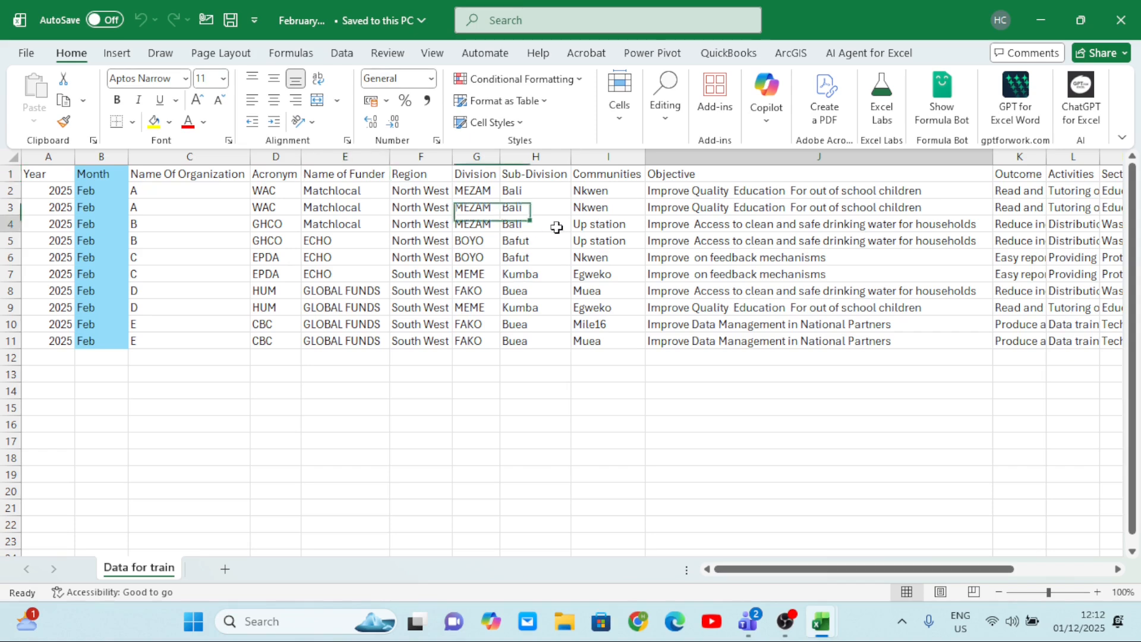
{"action": "scroll", "coordinate": [534, 265], "scroll_direction": "right", "scroll_amount": 6}
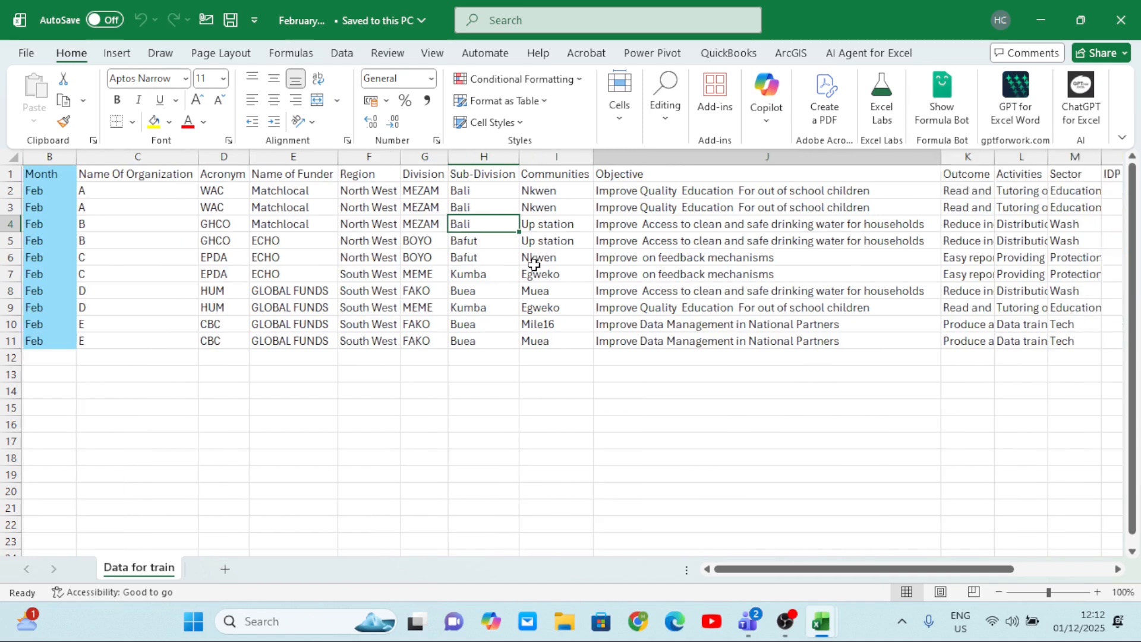
{"action": "scroll", "coordinate": [534, 265], "scroll_direction": "left", "scroll_amount": 6}
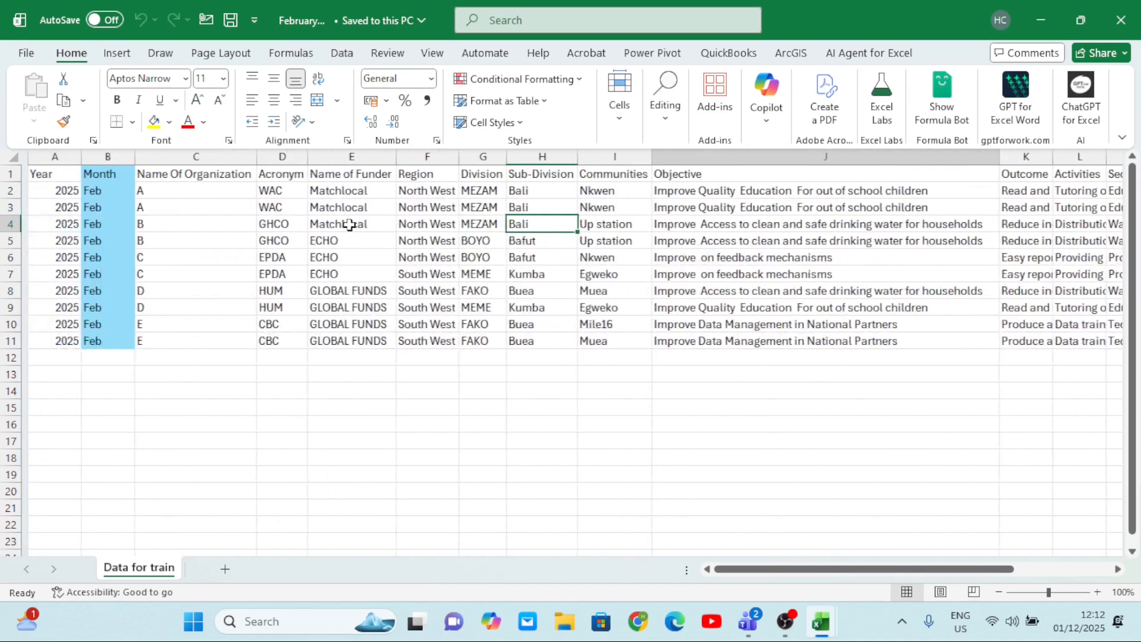
{"action": "left_click", "coordinate": [480, 273]}
{"action": "left_click", "coordinate": [393, 256]}
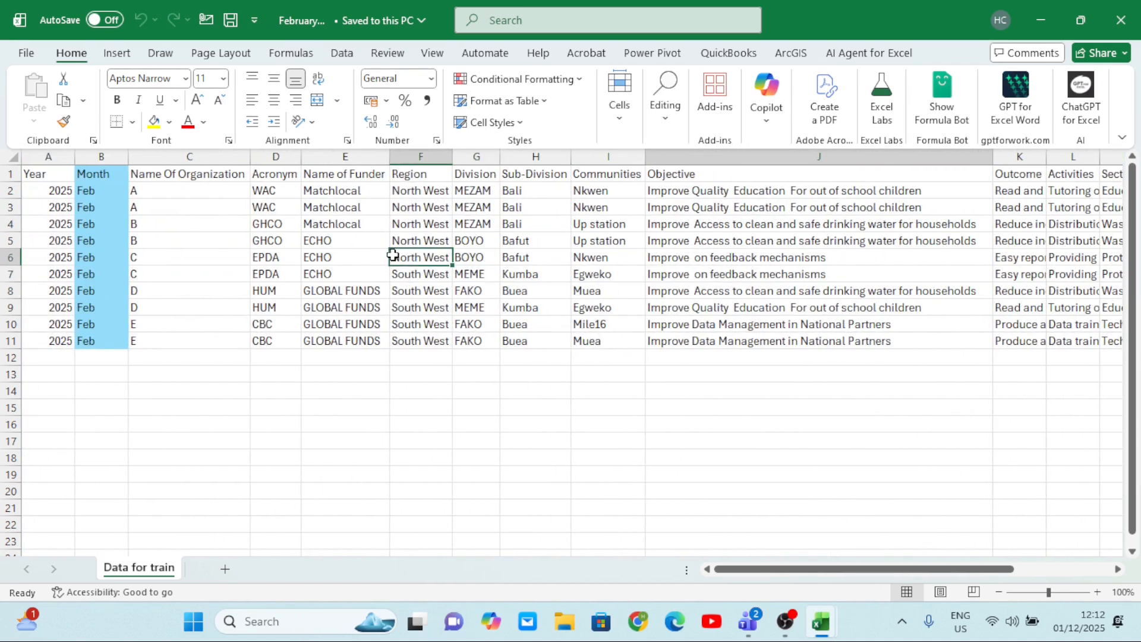
{"action": "left_click", "coordinate": [429, 287]}
{"action": "left_click_drag", "start_coordinate": [333, 238], "coordinate": [553, 266]}
{"action": "left_click", "coordinate": [553, 265]}
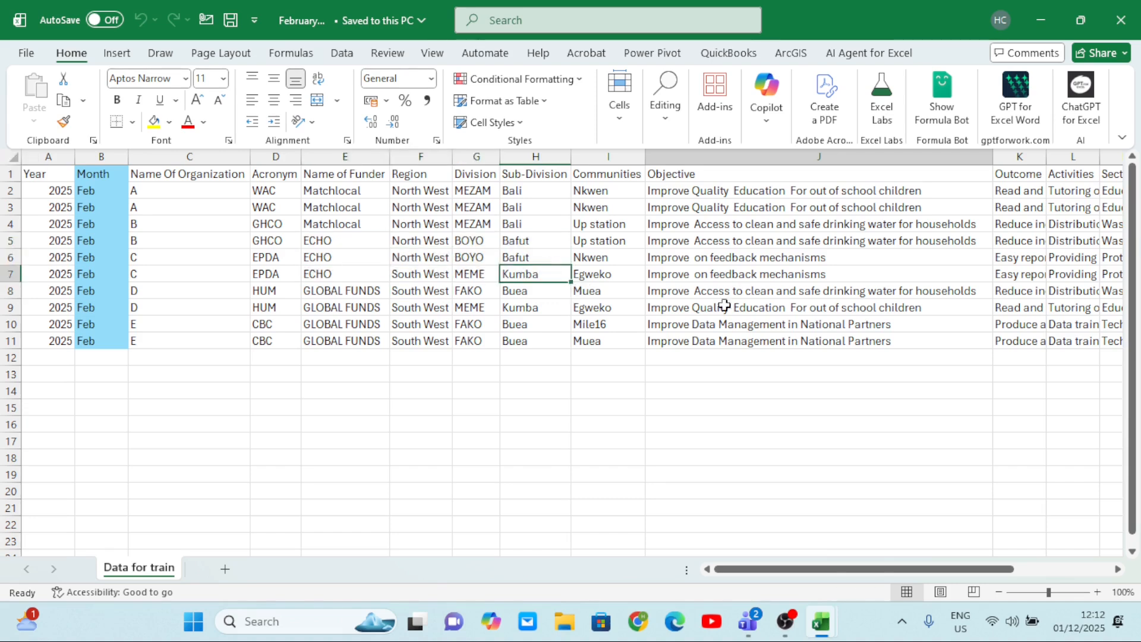
{"action": "left_click", "coordinate": [777, 291]}
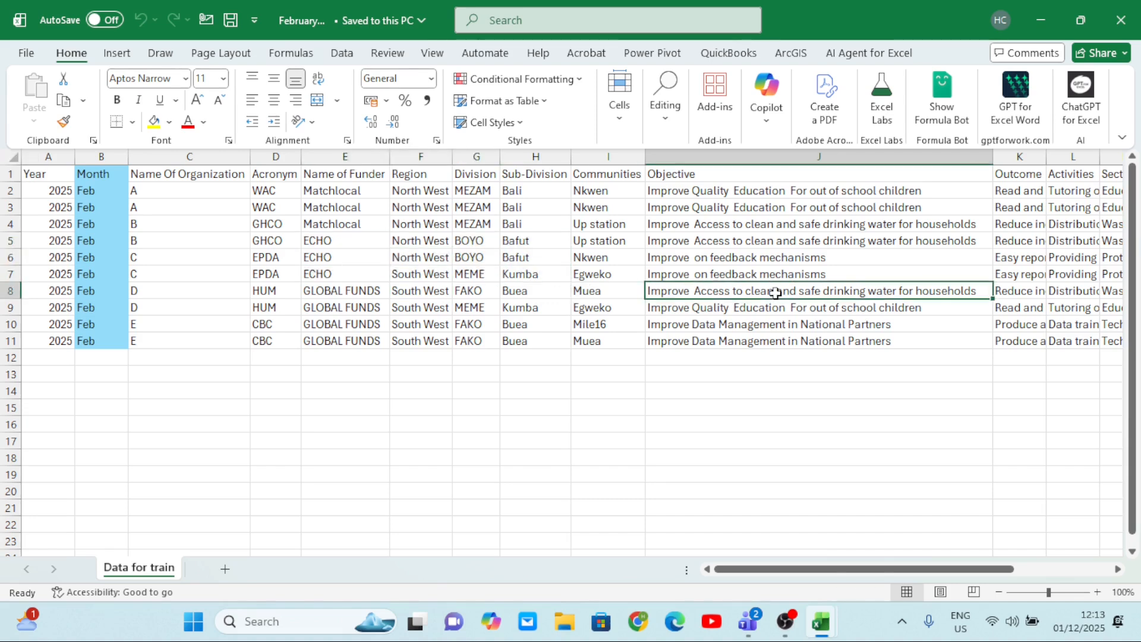
{"action": "left_click", "coordinate": [698, 174]}
{"action": "left_click", "coordinate": [596, 175]}
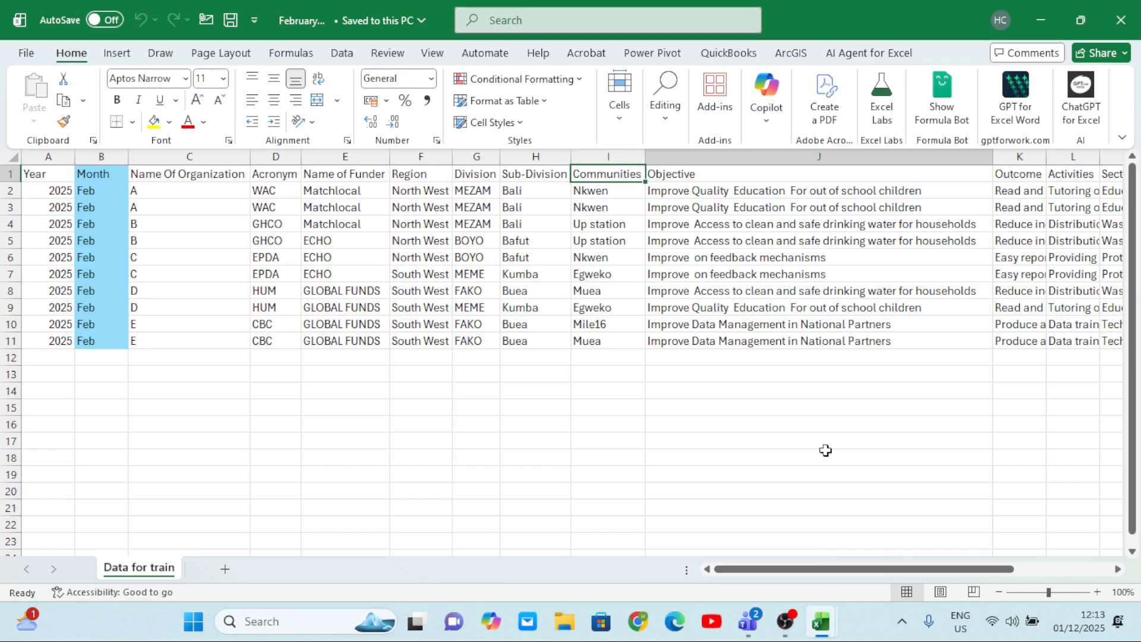
{"action": "scroll", "coordinate": [825, 450], "scroll_direction": "right", "scroll_amount": 5}
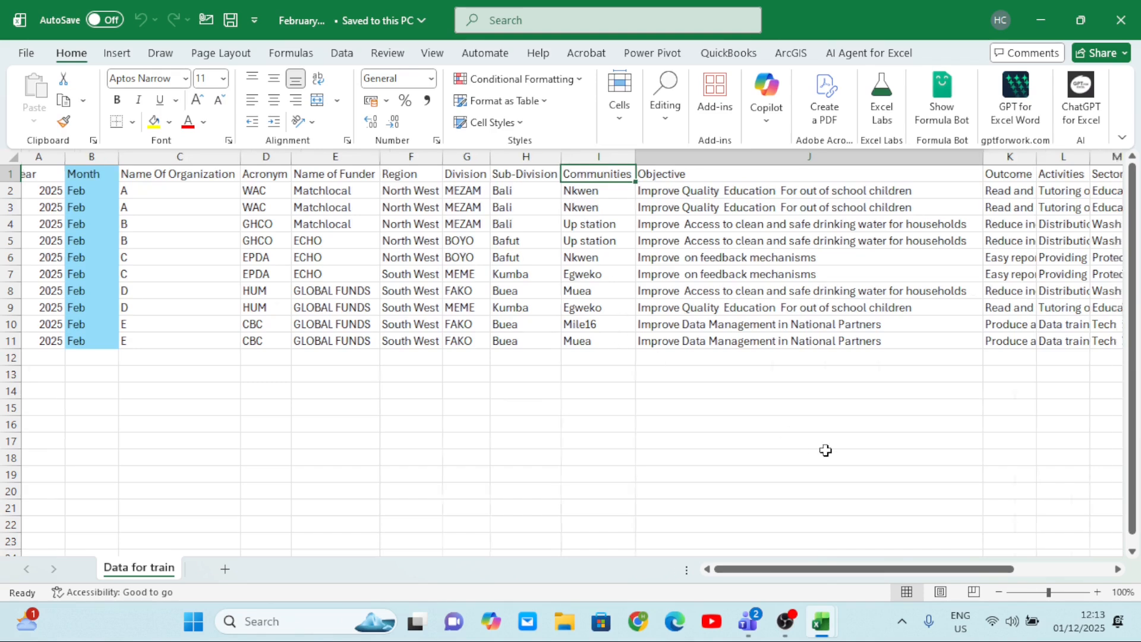
{"action": "scroll", "coordinate": [826, 451], "scroll_direction": "left", "scroll_amount": 4}
{"action": "scroll", "coordinate": [826, 450], "scroll_direction": "left", "scroll_amount": 2}
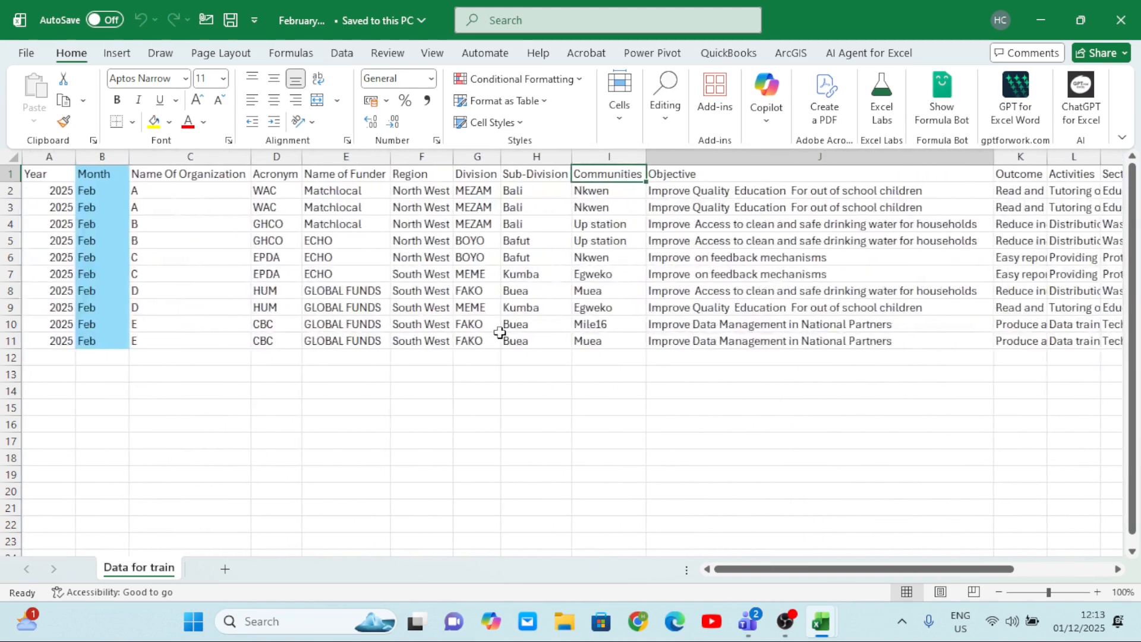
{"action": "left_click", "coordinate": [212, 174]}
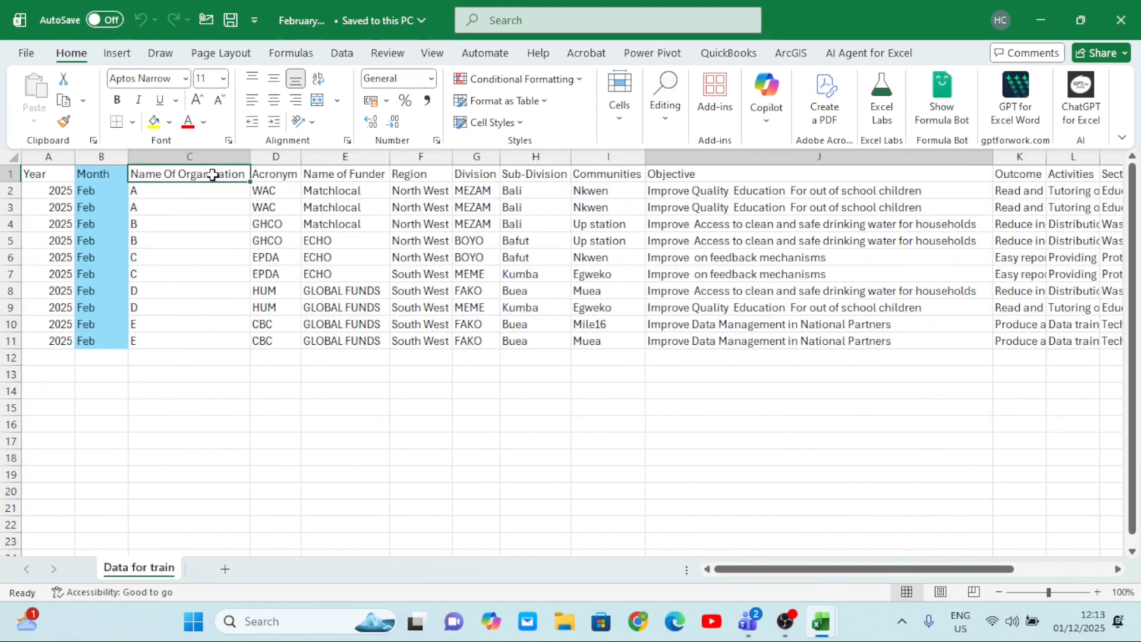
{"action": "left_click", "coordinate": [56, 156]}
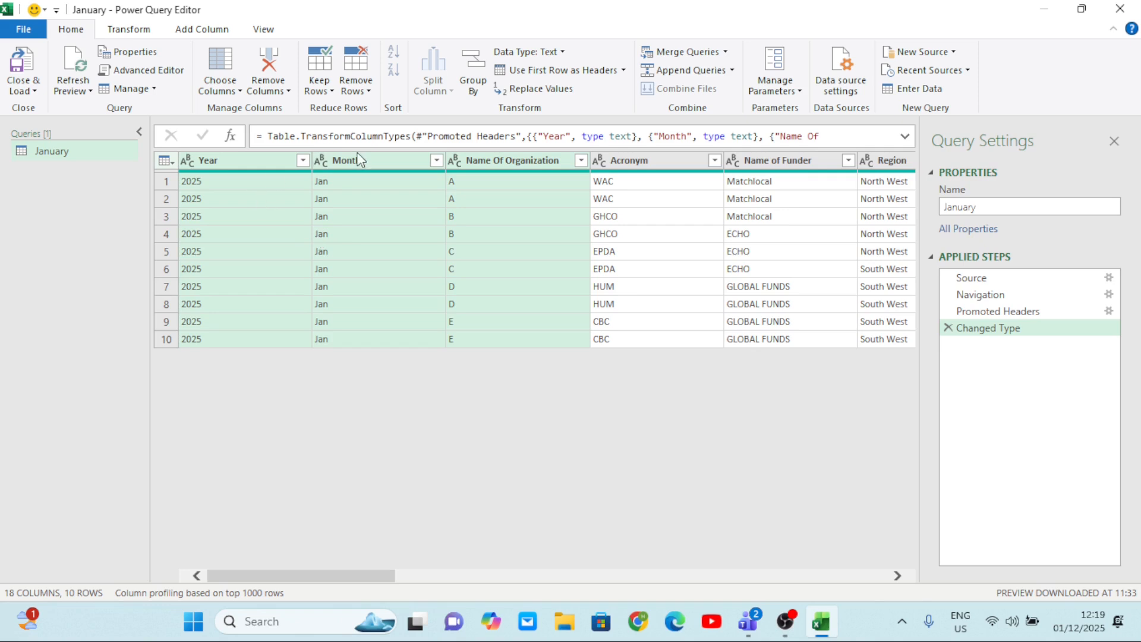
Use Go to Column to jump to the Division column in the January query.
{"action": "left_click", "coordinate": [236, 91]}
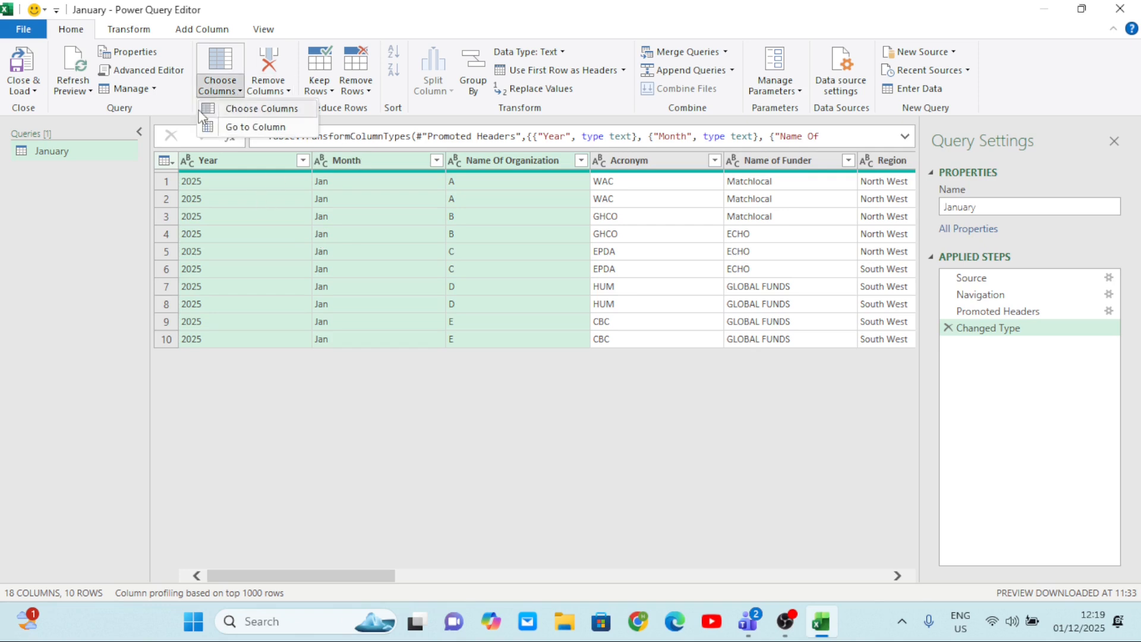
{"action": "left_click", "coordinate": [250, 128]}
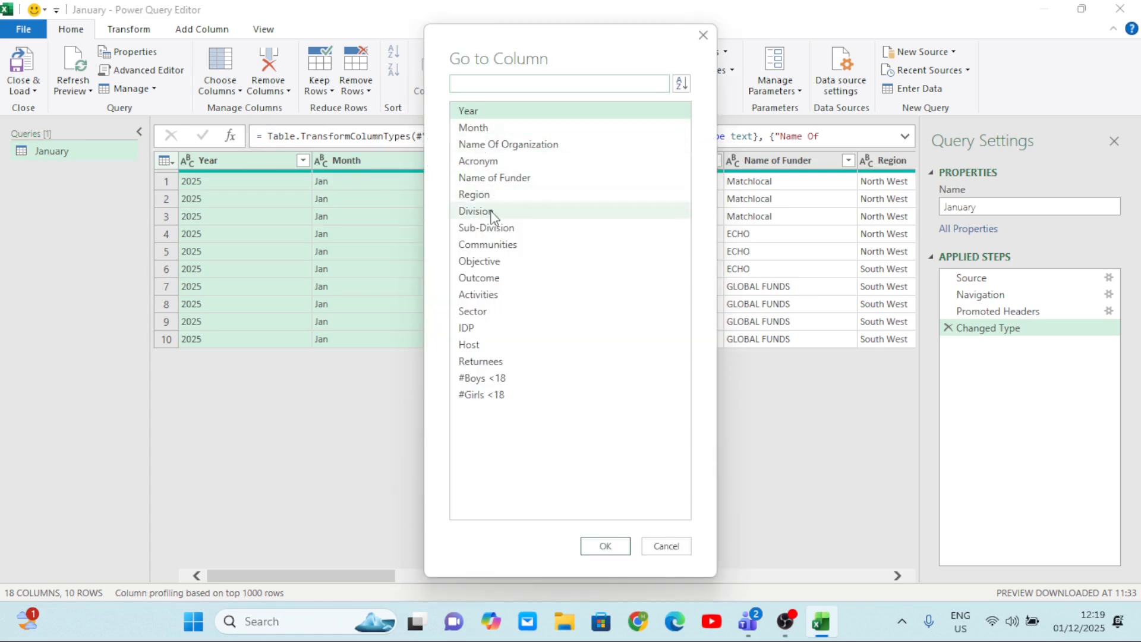
{"action": "left_click", "coordinate": [491, 212]}
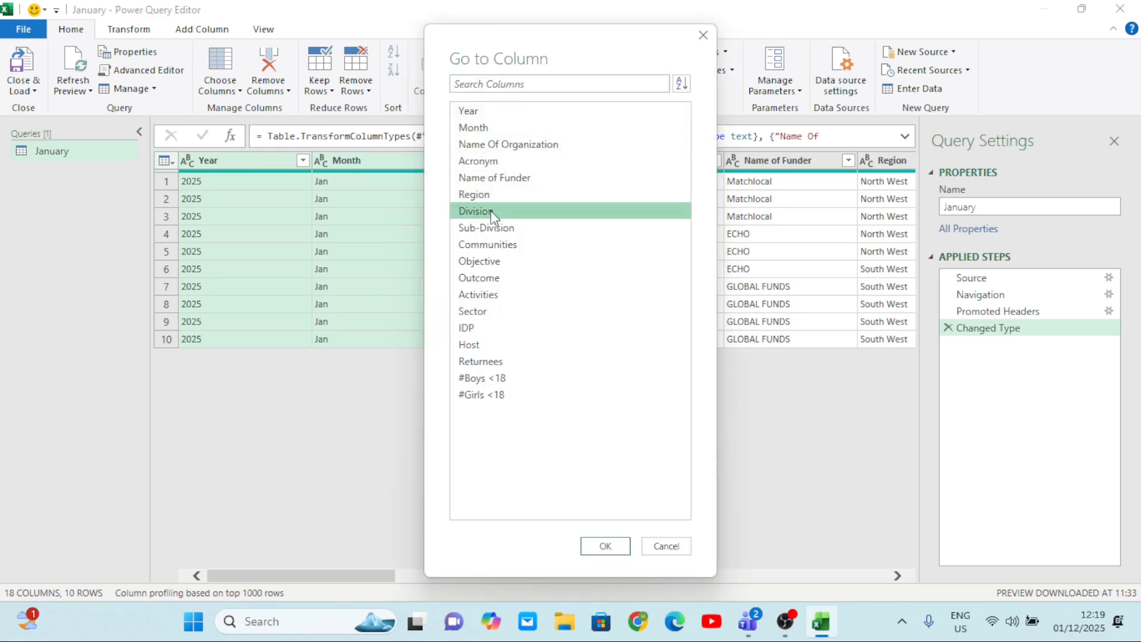
{"action": "left_click", "coordinate": [604, 546]}
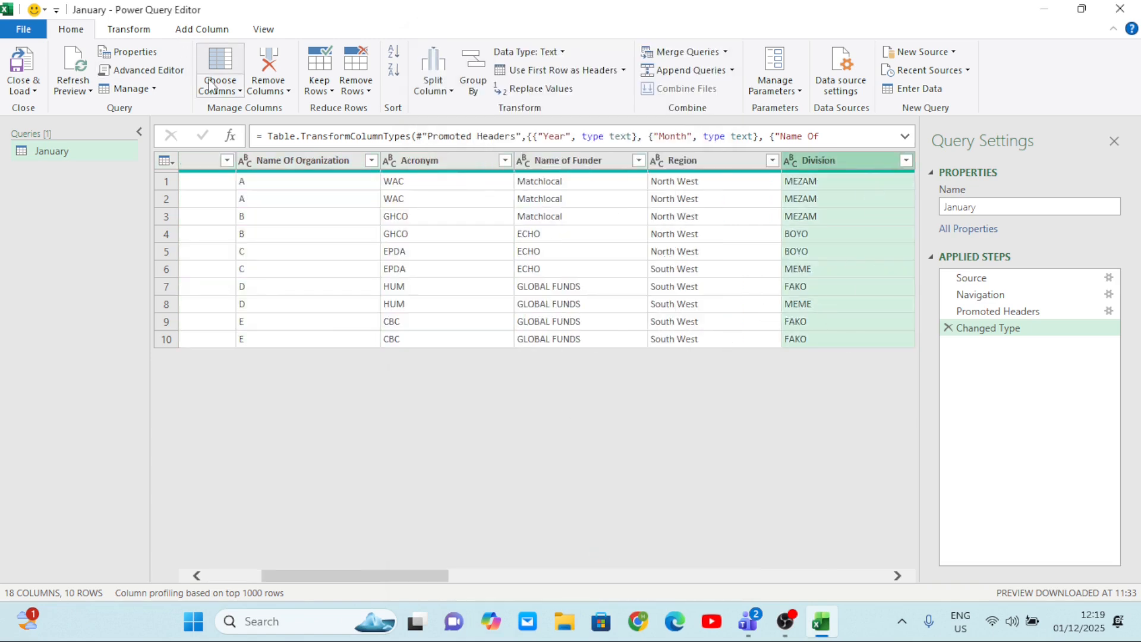
Use Go to Column to jump to the #Girls <18 column in the January query.
{"action": "left_click", "coordinate": [233, 92]}
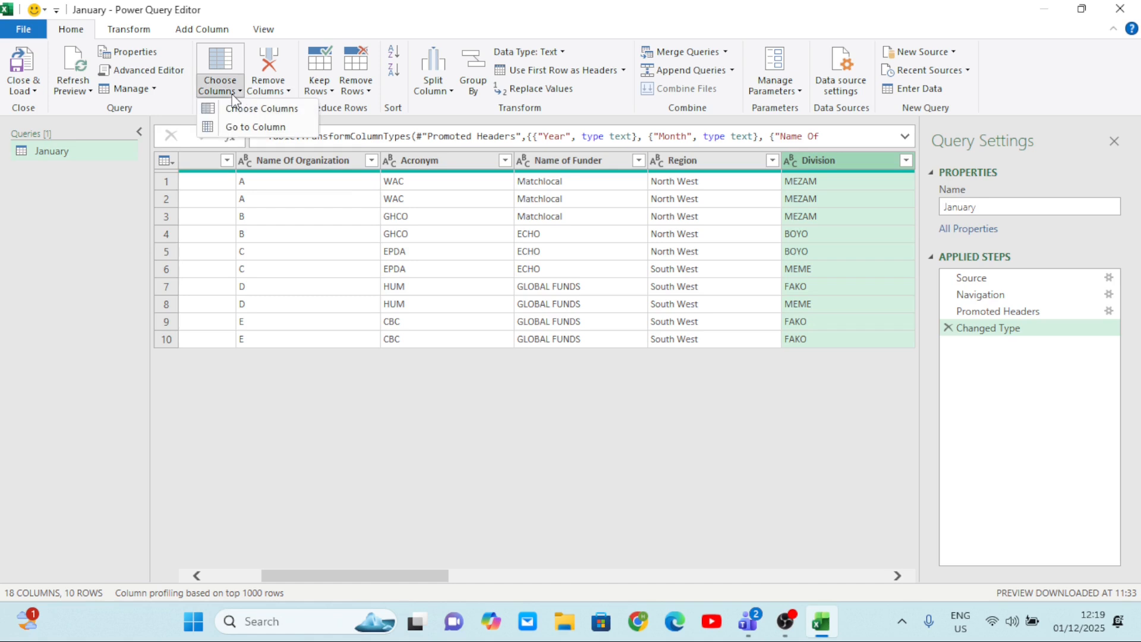
{"action": "left_click", "coordinate": [260, 132]}
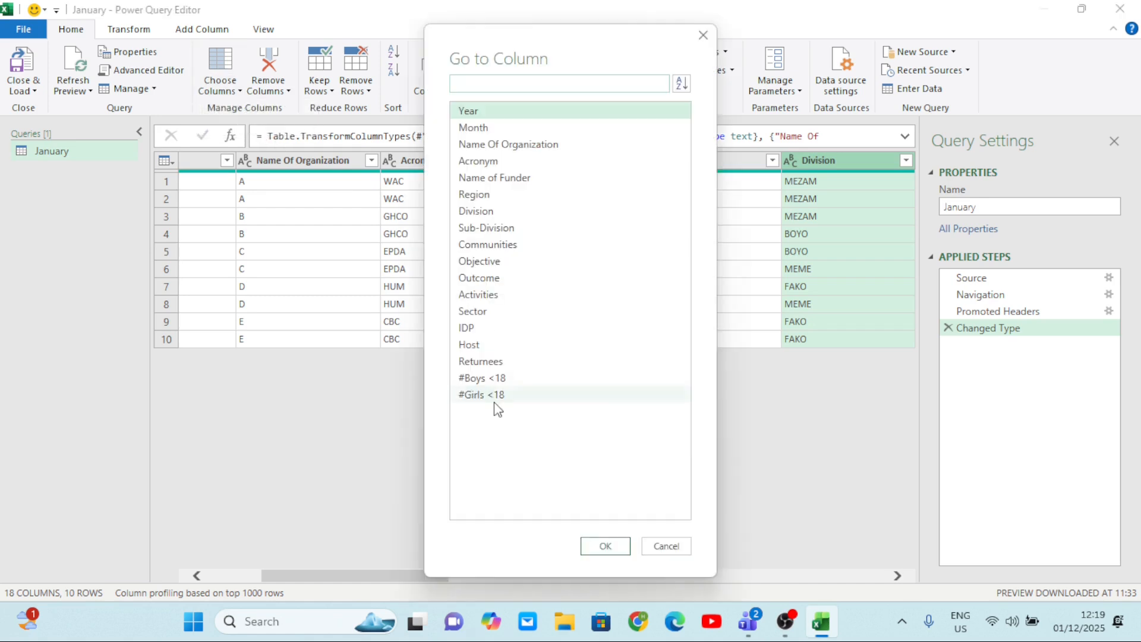
{"action": "left_click", "coordinate": [496, 398]}
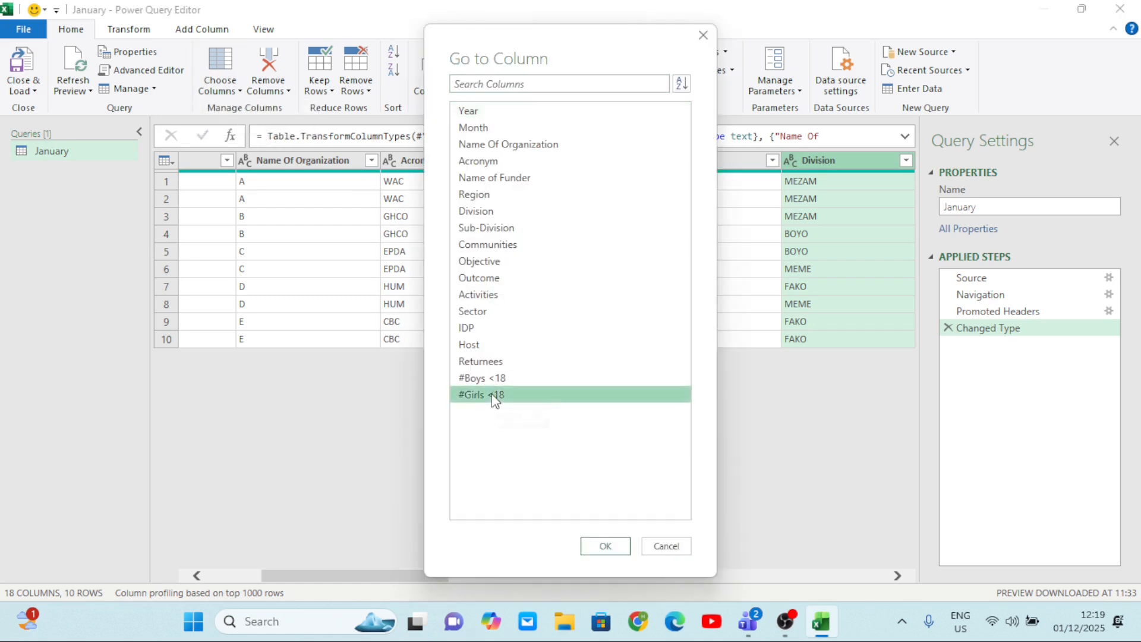
{"action": "left_click", "coordinate": [603, 546]}
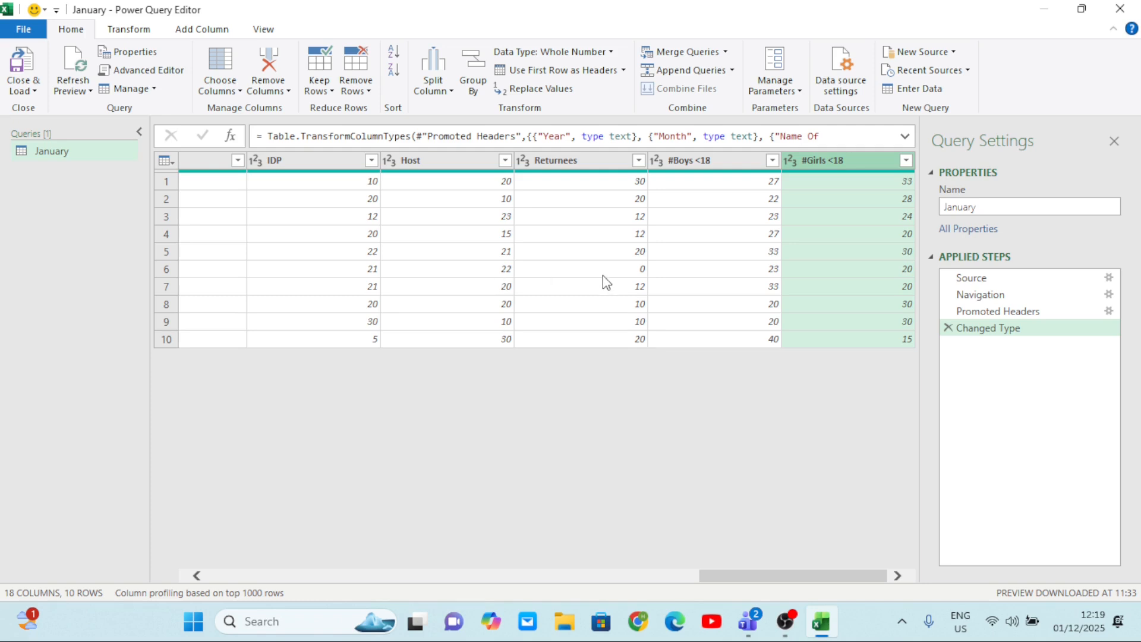
Review all columns of the January query, from Year through the beneficiary figures.
{"action": "scroll", "coordinate": [603, 276], "scroll_direction": "left", "scroll_amount": 10}
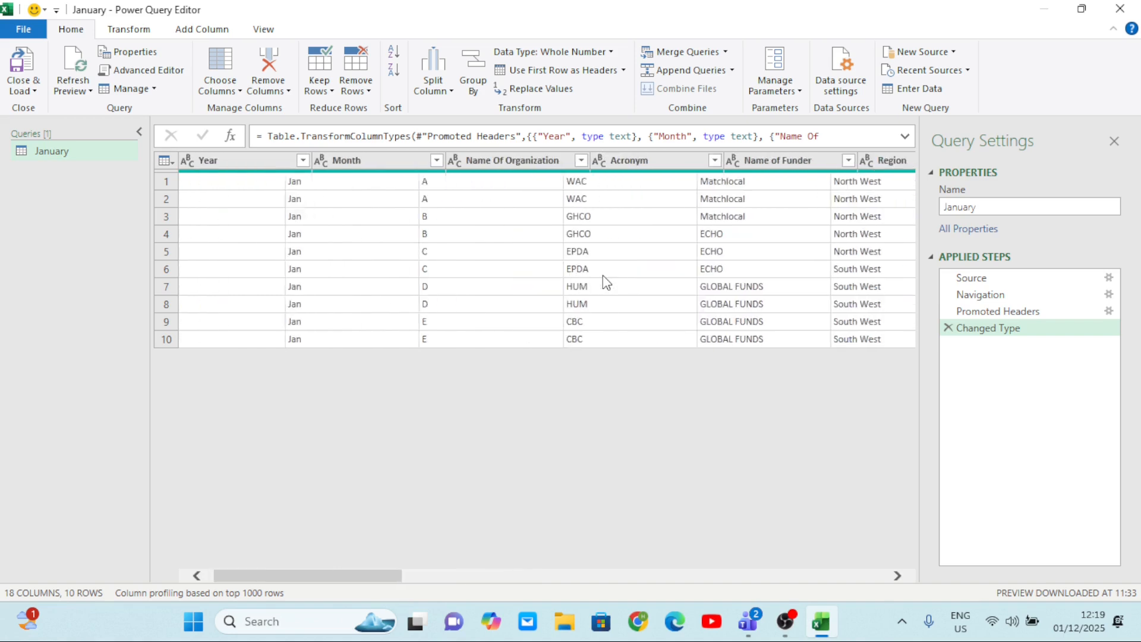
{"action": "scroll", "coordinate": [603, 275], "scroll_direction": "right", "scroll_amount": 10}
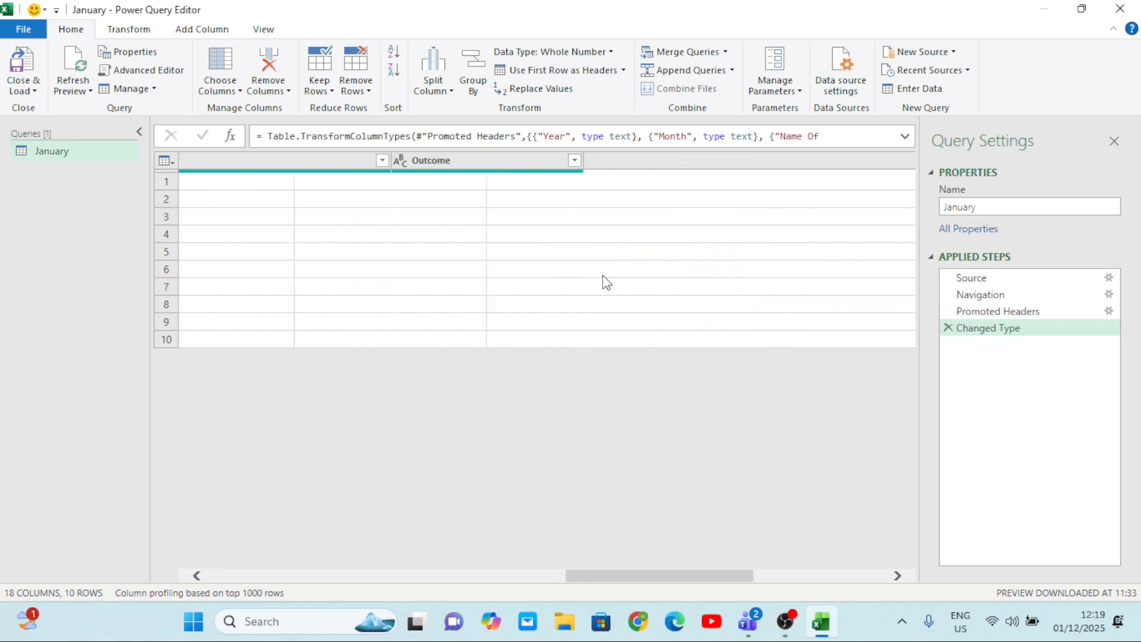
{"action": "scroll", "coordinate": [603, 276], "scroll_direction": "right", "scroll_amount": 5}
{"action": "scroll", "coordinate": [603, 276], "scroll_direction": "left", "scroll_amount": 8}
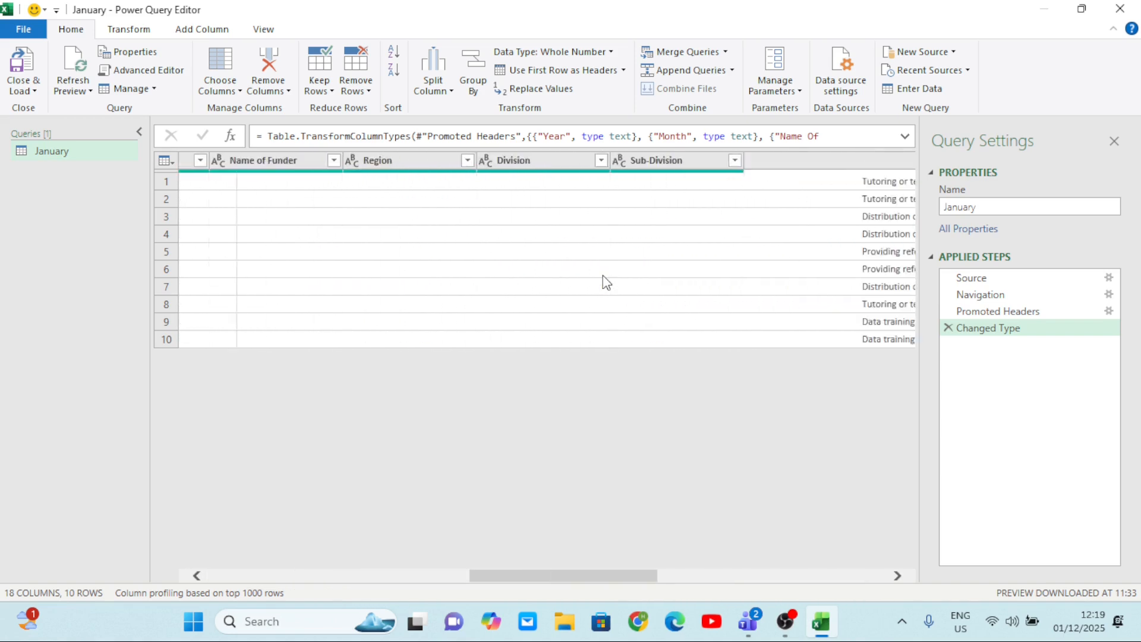
{"action": "scroll", "coordinate": [603, 276], "scroll_direction": "left", "scroll_amount": 3}
{"action": "scroll", "coordinate": [602, 276], "scroll_direction": "right", "scroll_amount": 8}
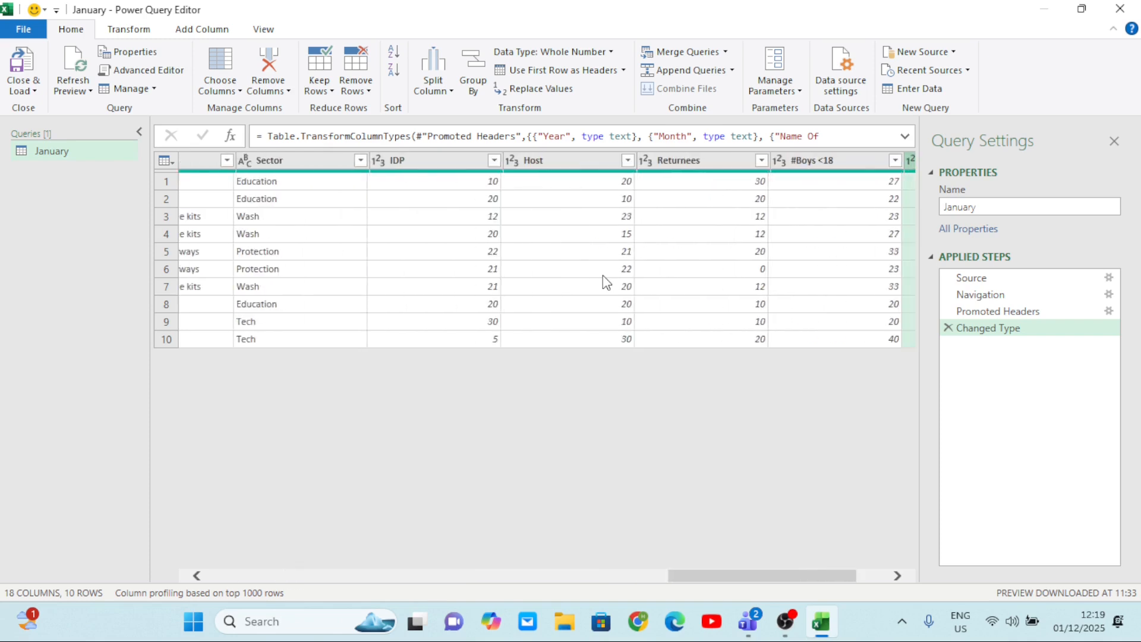
{"action": "scroll", "coordinate": [602, 275], "scroll_direction": "left", "scroll_amount": 6}
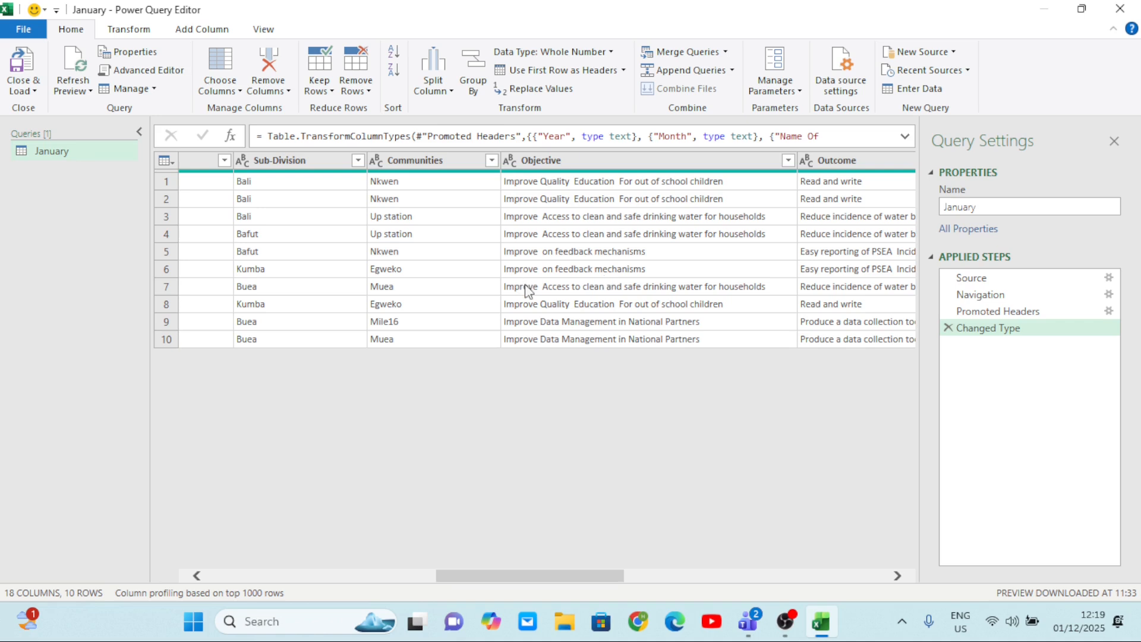
{"action": "scroll", "coordinate": [628, 341], "scroll_direction": "right", "scroll_amount": 7}
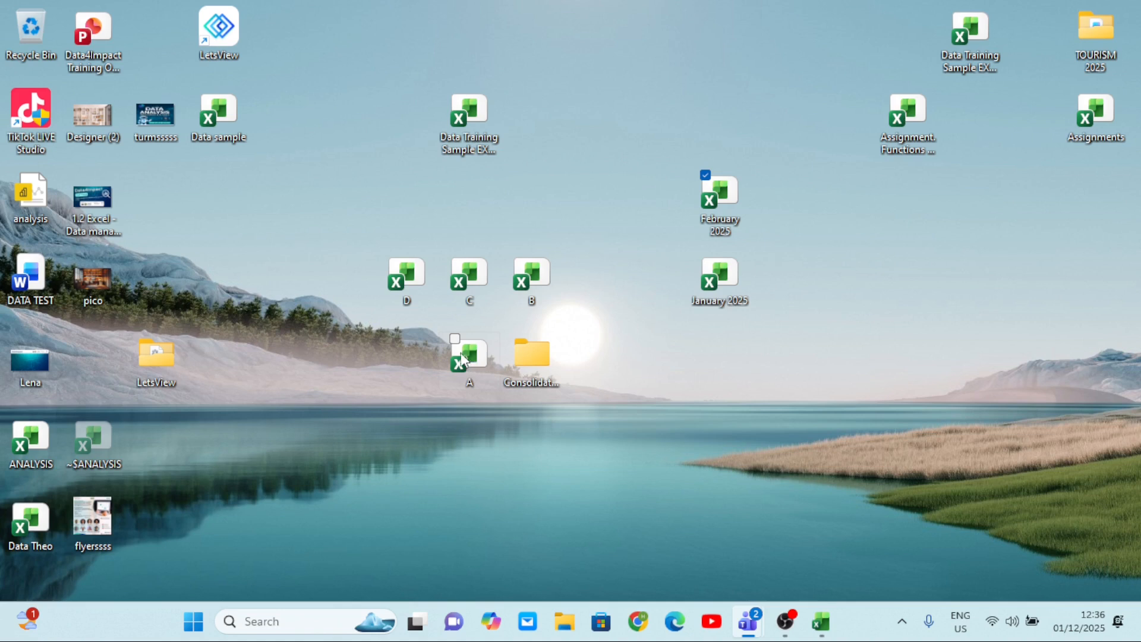
Move Excel workbook A on the desktop into the folder whose name begins with Consolidat.
{"action": "left_click_drag", "start_coordinate": [467, 355], "coordinate": [530, 360]}
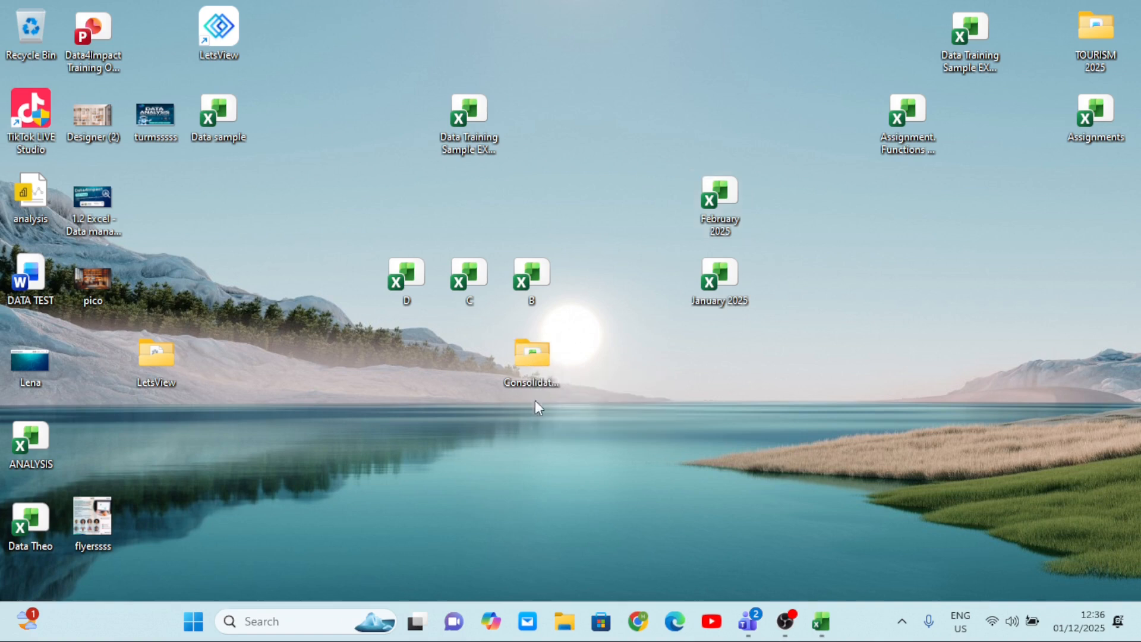
{"action": "mouse_move", "coordinate": [535, 357]}
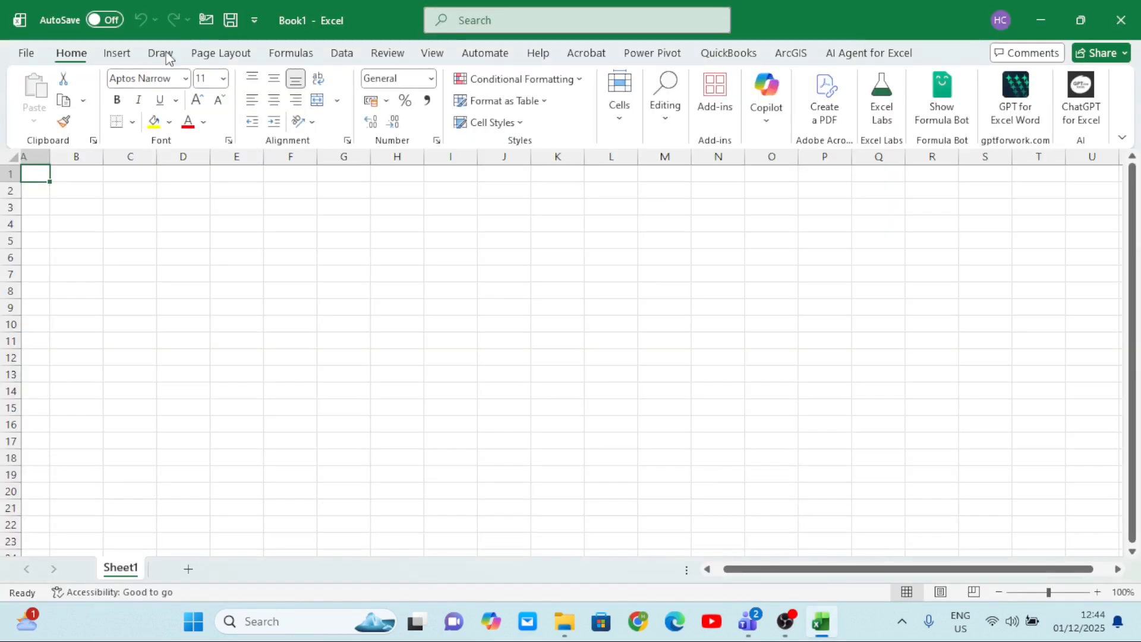
Start a Power Query import from a folder, choosing the Consolidation folder on the Desktop as the source.
{"action": "left_click", "coordinate": [341, 53]}
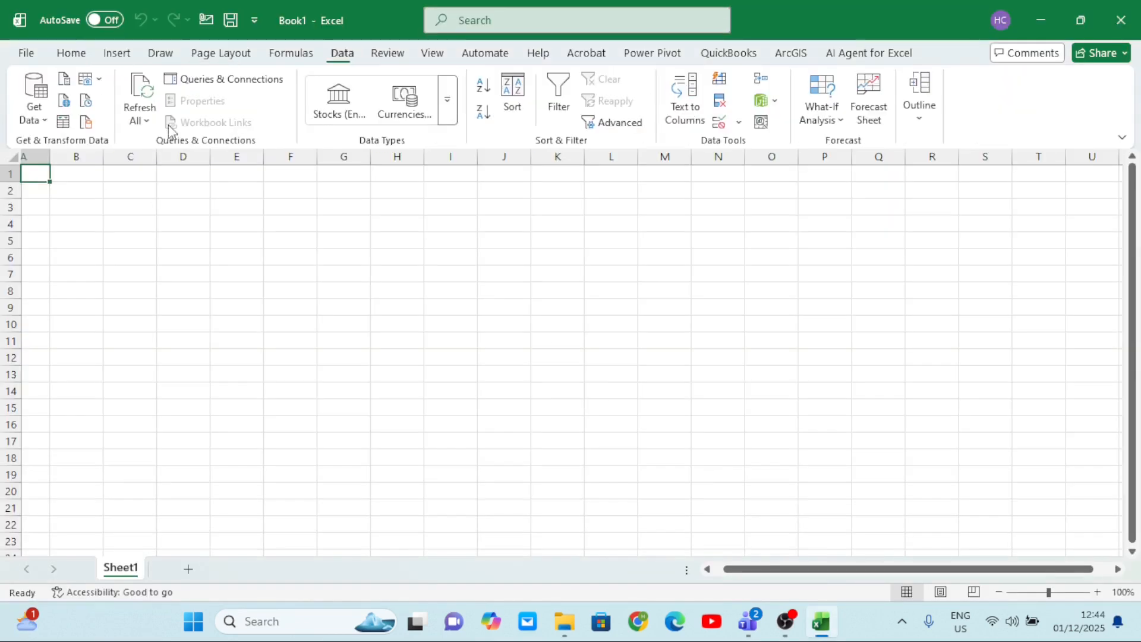
{"action": "left_click", "coordinate": [34, 113]}
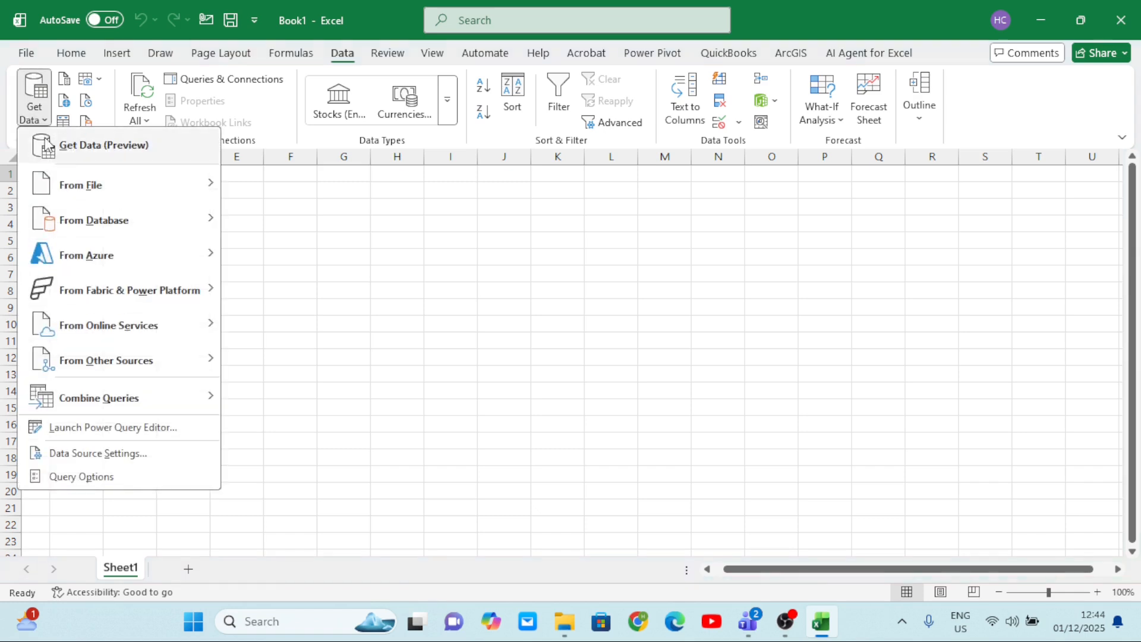
{"action": "mouse_move", "coordinate": [101, 190]}
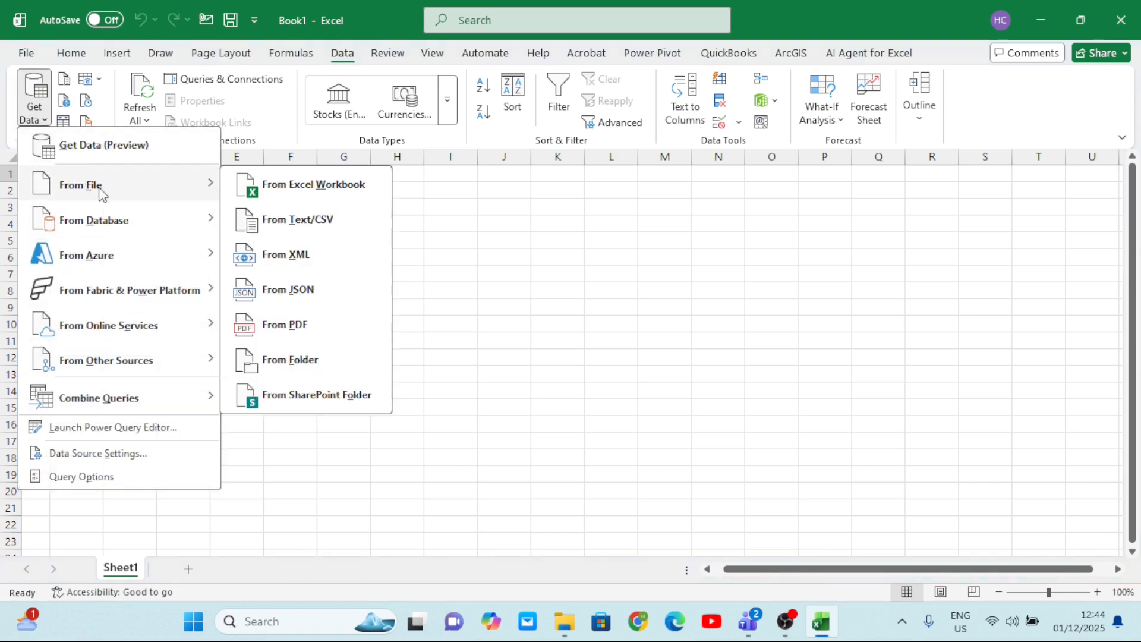
{"action": "left_click", "coordinate": [294, 358]}
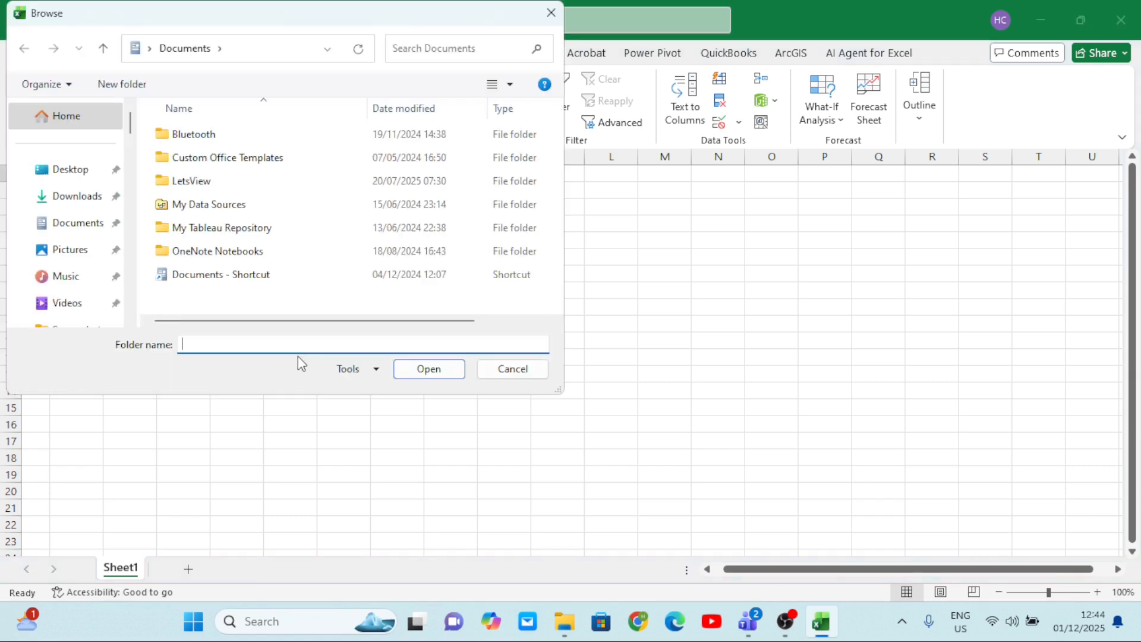
{"action": "left_click", "coordinate": [74, 178]}
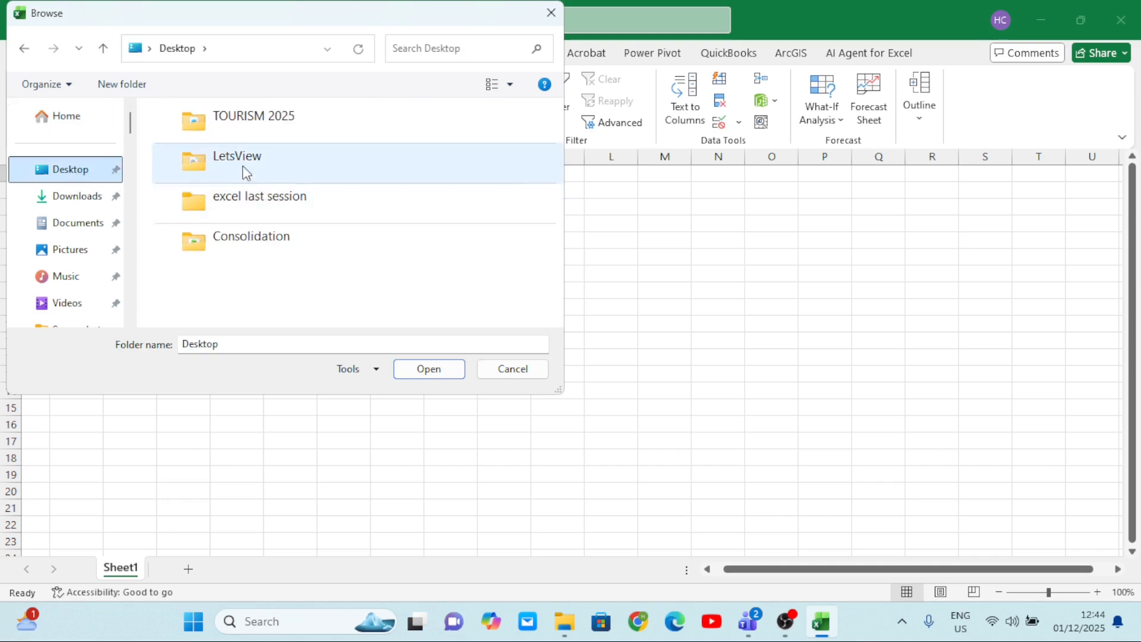
{"action": "left_click", "coordinate": [263, 247]}
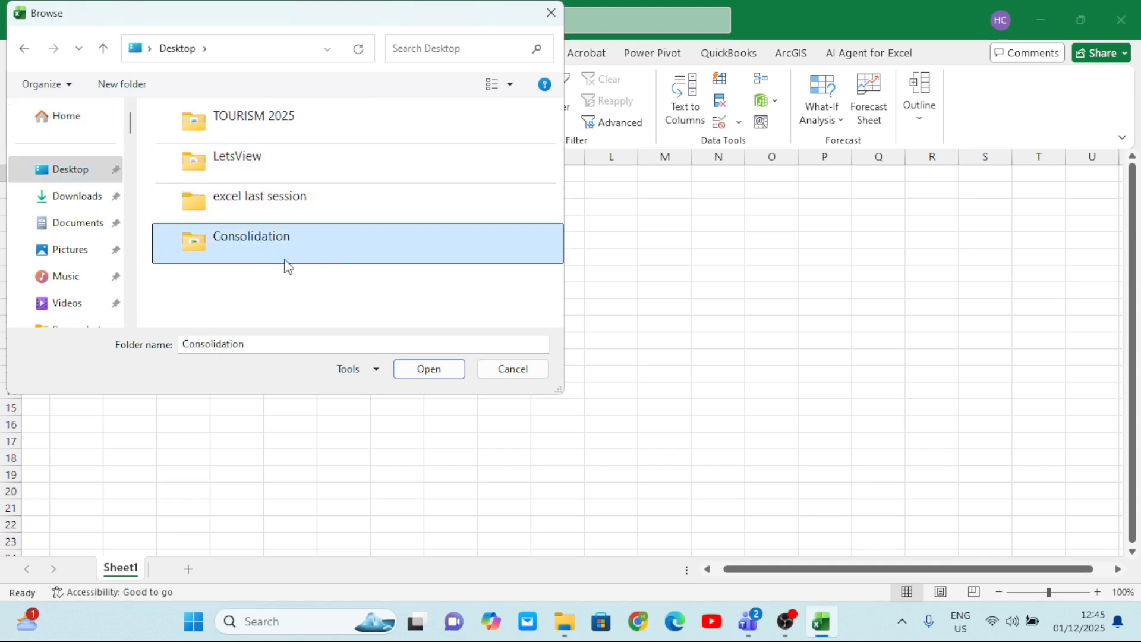
{"action": "left_click", "coordinate": [431, 371]}
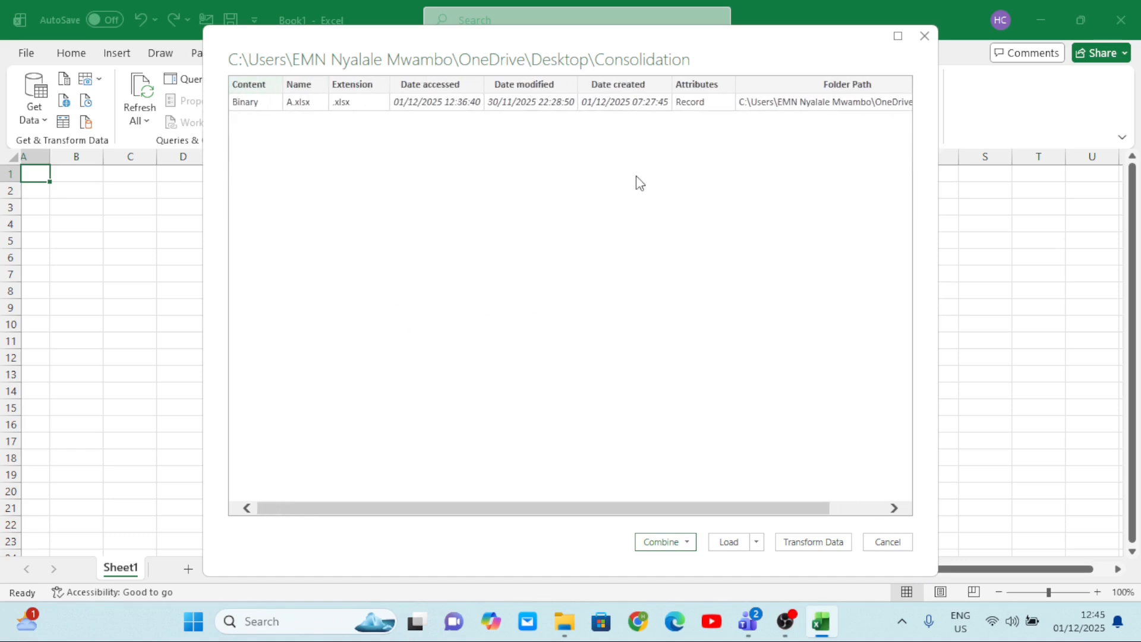
Combine and transform the folder's files with First file as the sample, extracting the Data for train sheet.
{"action": "left_click", "coordinate": [687, 542]}
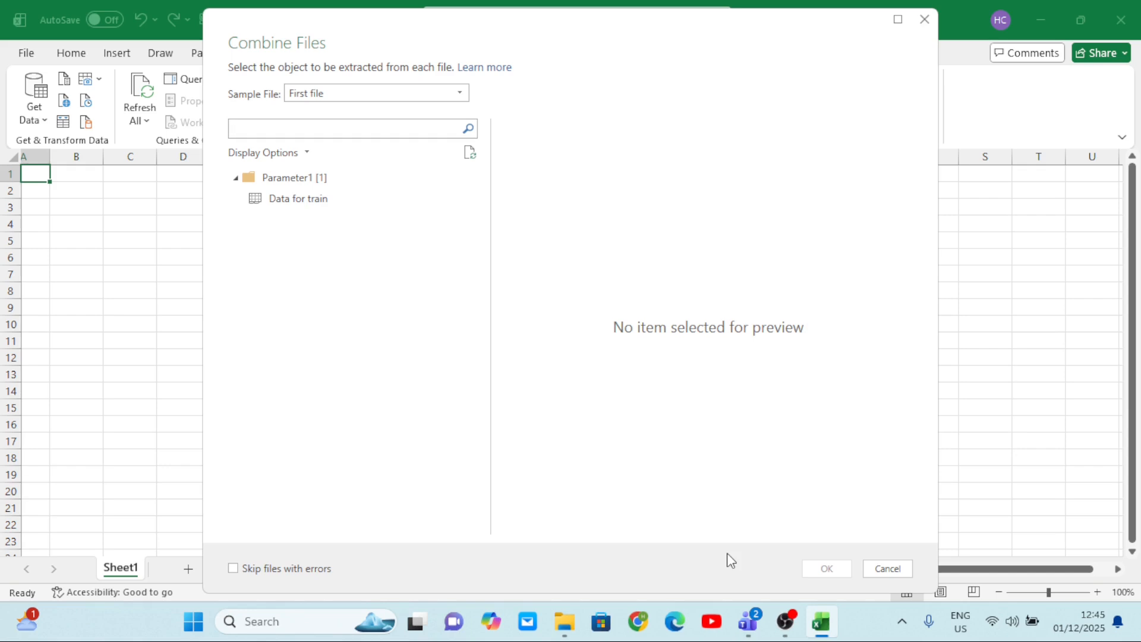
{"action": "left_click", "coordinate": [288, 203]}
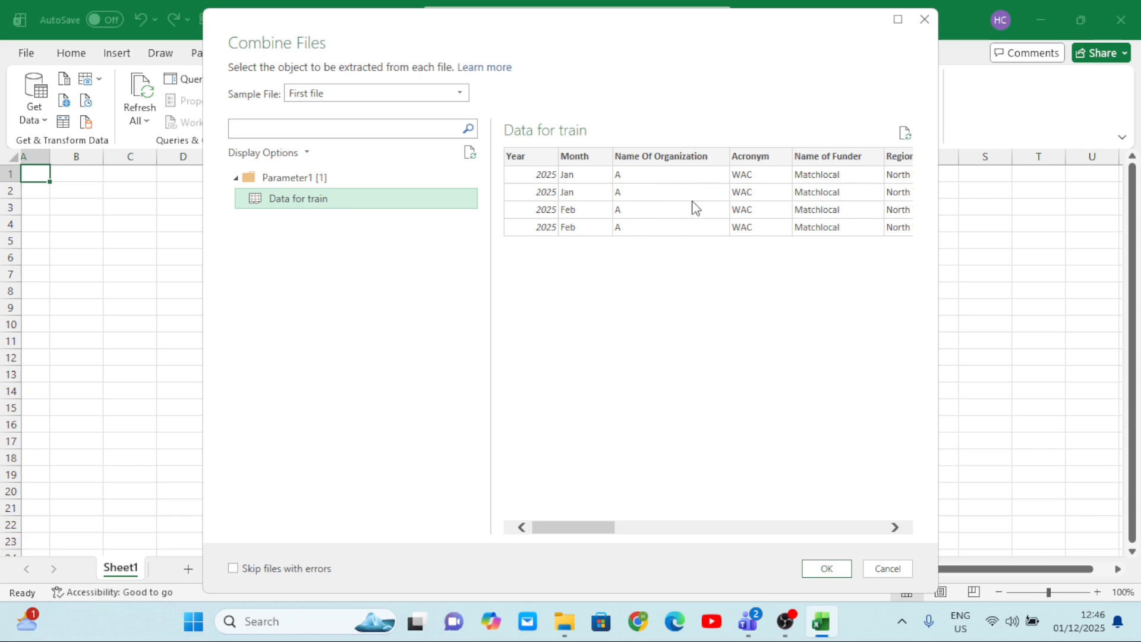
{"action": "scroll", "coordinate": [714, 182], "scroll_direction": "right", "scroll_amount": 10}
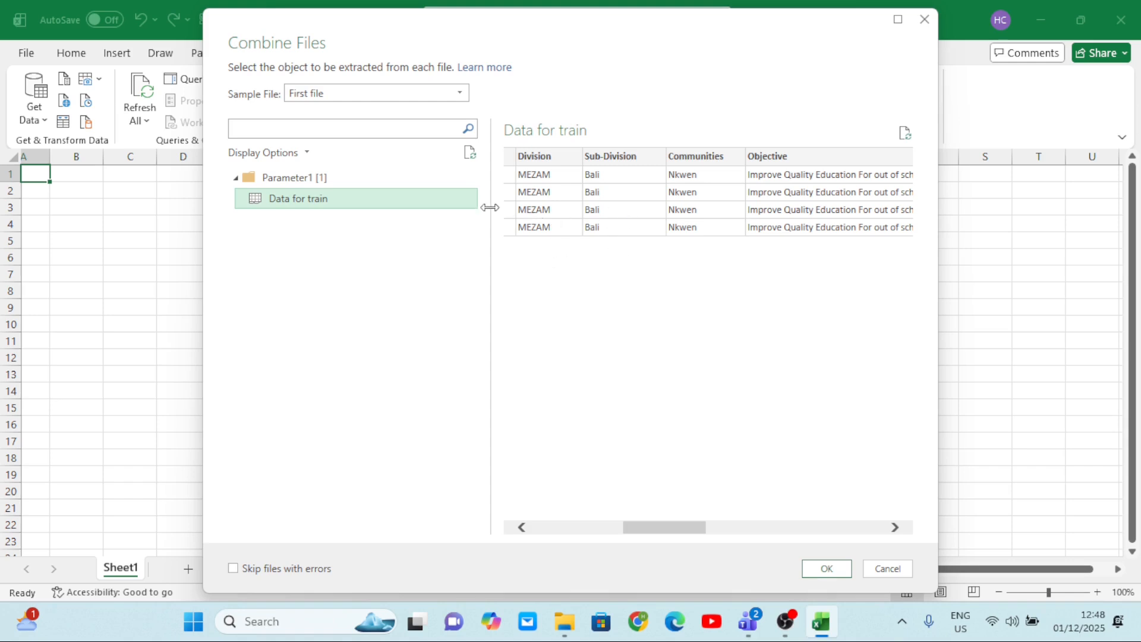
{"action": "scroll", "coordinate": [598, 221], "scroll_direction": "right", "scroll_amount": 2}
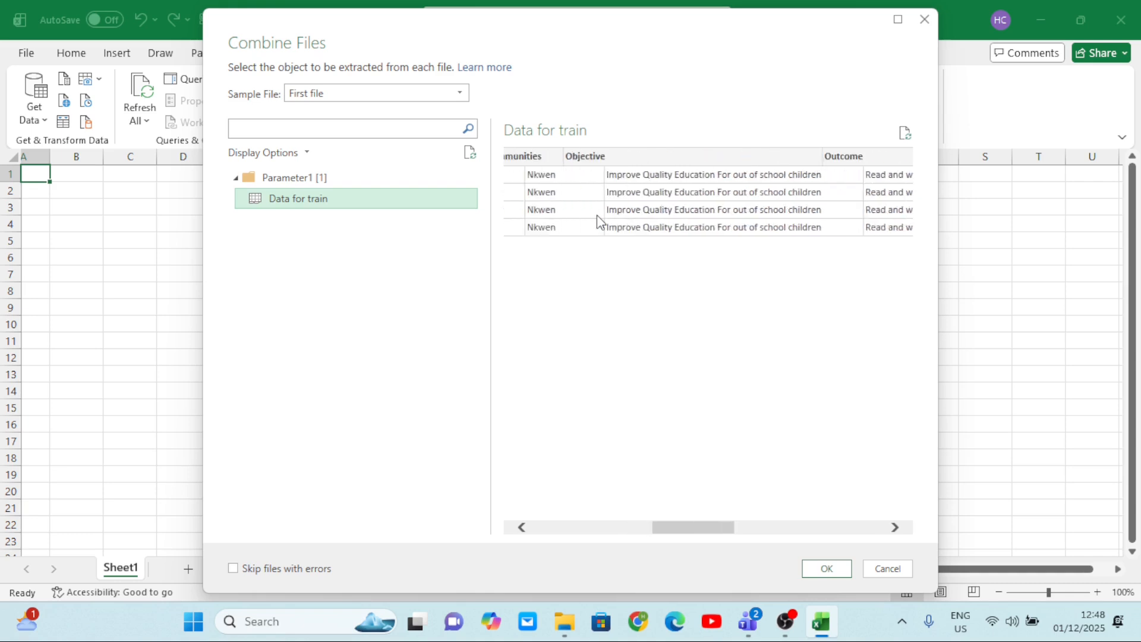
{"action": "scroll", "coordinate": [598, 221], "scroll_direction": "left", "scroll_amount": 8}
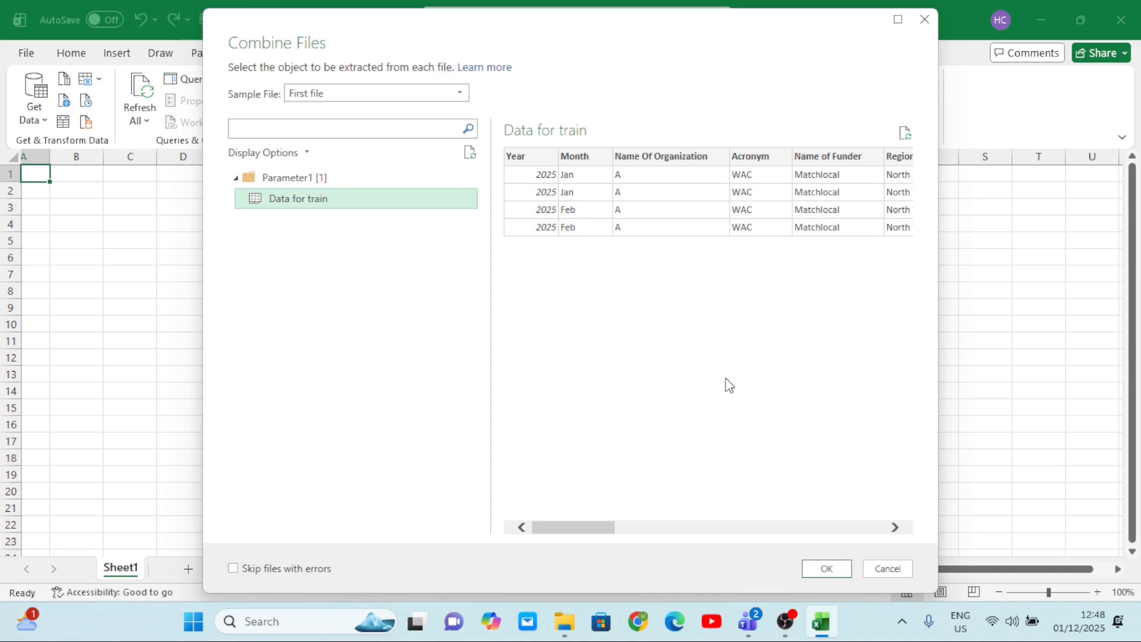
{"action": "left_click", "coordinate": [827, 569]}
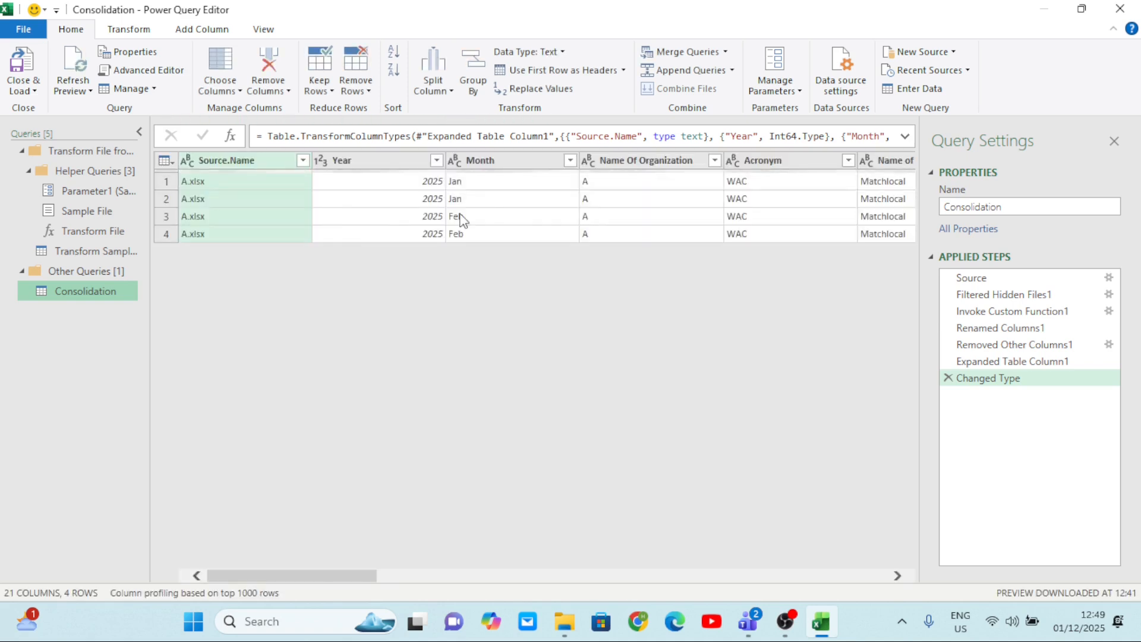
Remove the Total Status column from the Consolidation query.
{"action": "scroll", "coordinate": [492, 215], "scroll_direction": "right", "scroll_amount": 5}
{"action": "scroll", "coordinate": [491, 215], "scroll_direction": "left", "scroll_amount": 5}
{"action": "scroll", "coordinate": [452, 208], "scroll_direction": "right", "scroll_amount": 10}
{"action": "scroll", "coordinate": [455, 212], "scroll_direction": "right", "scroll_amount": 5}
{"action": "scroll", "coordinate": [455, 213], "scroll_direction": "left", "scroll_amount": 1}
{"action": "scroll", "coordinate": [450, 206], "scroll_direction": "left", "scroll_amount": 2}
{"action": "scroll", "coordinate": [450, 206], "scroll_direction": "right", "scroll_amount": 3}
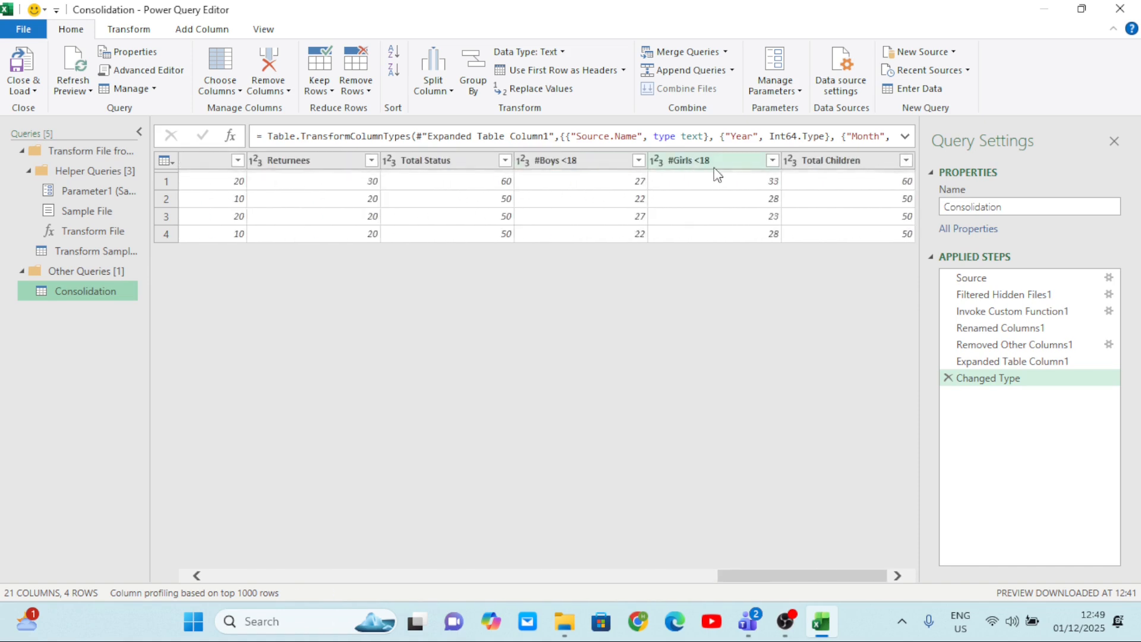
{"action": "left_click", "coordinate": [446, 164]}
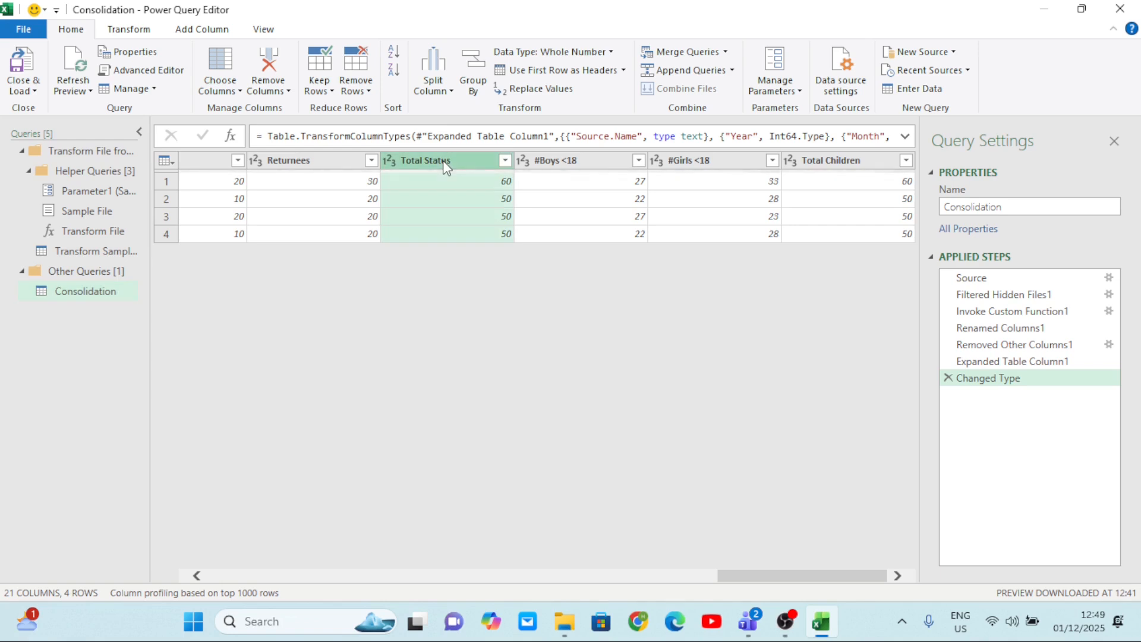
{"action": "right_click", "coordinate": [445, 161]}
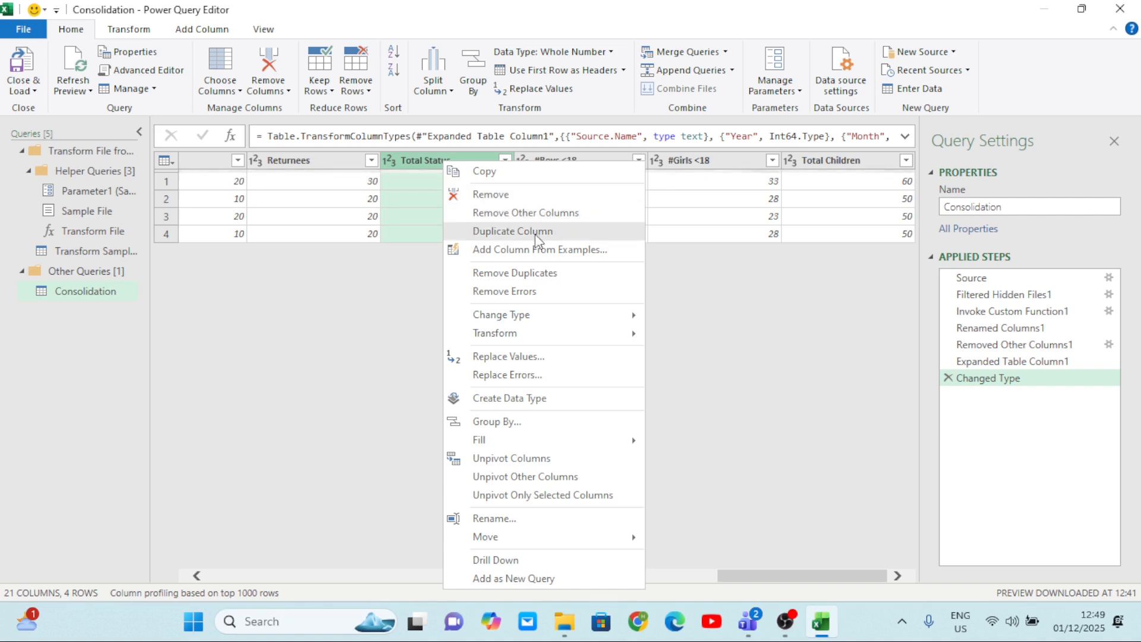
{"action": "left_click", "coordinate": [497, 196]}
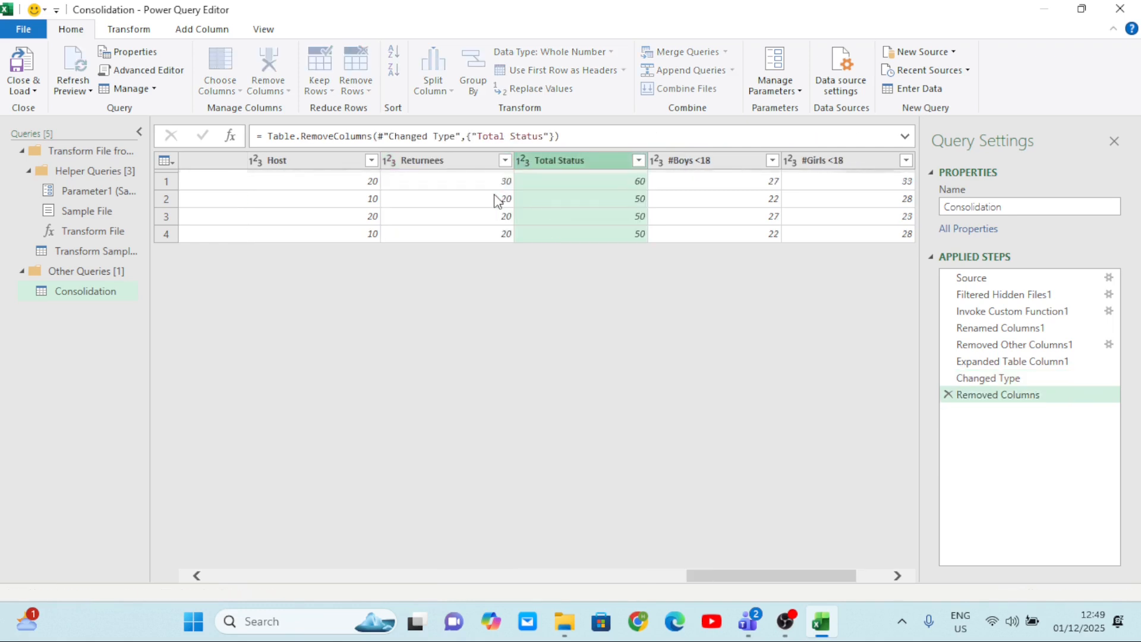
Remove the Total Children column from the Consolidation query.
{"action": "left_click", "coordinate": [828, 161]}
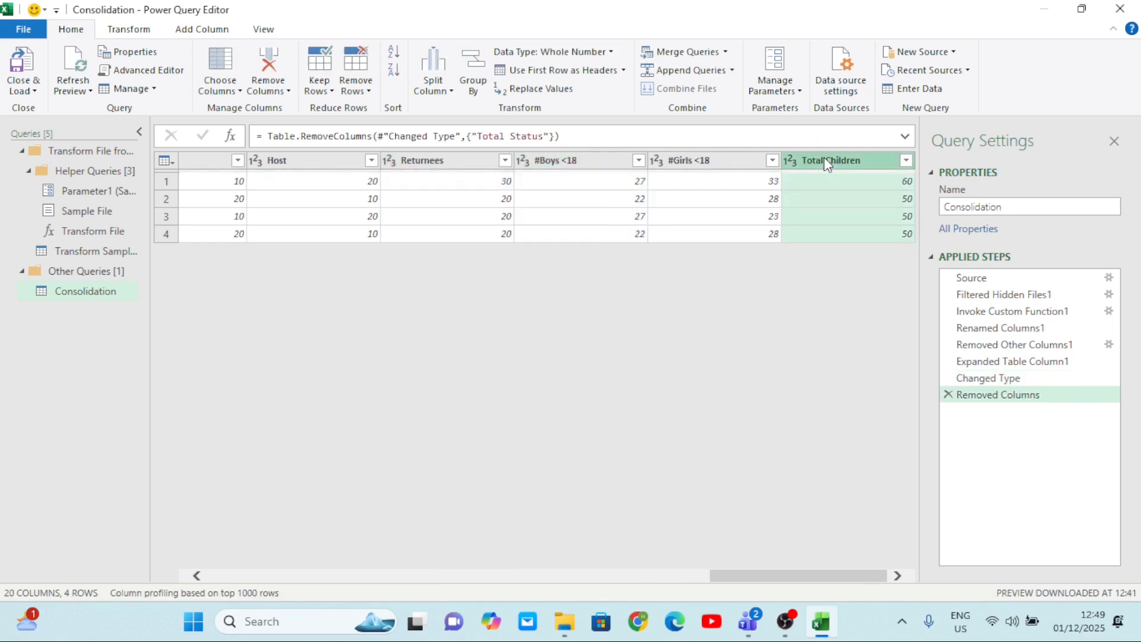
{"action": "right_click", "coordinate": [826, 160]}
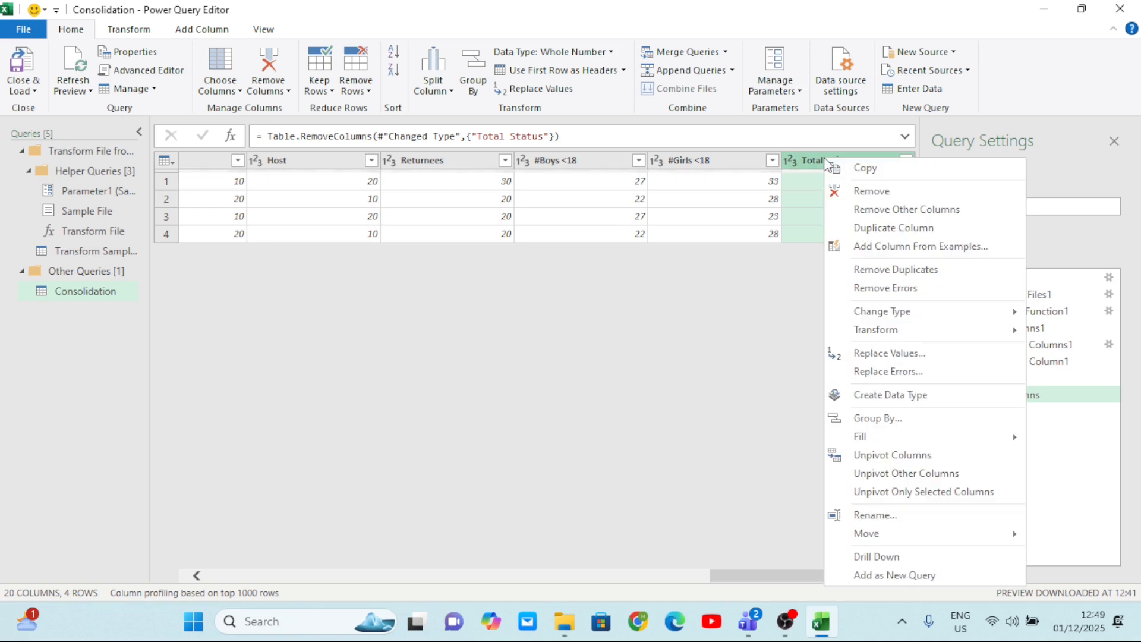
{"action": "left_click", "coordinate": [879, 191]}
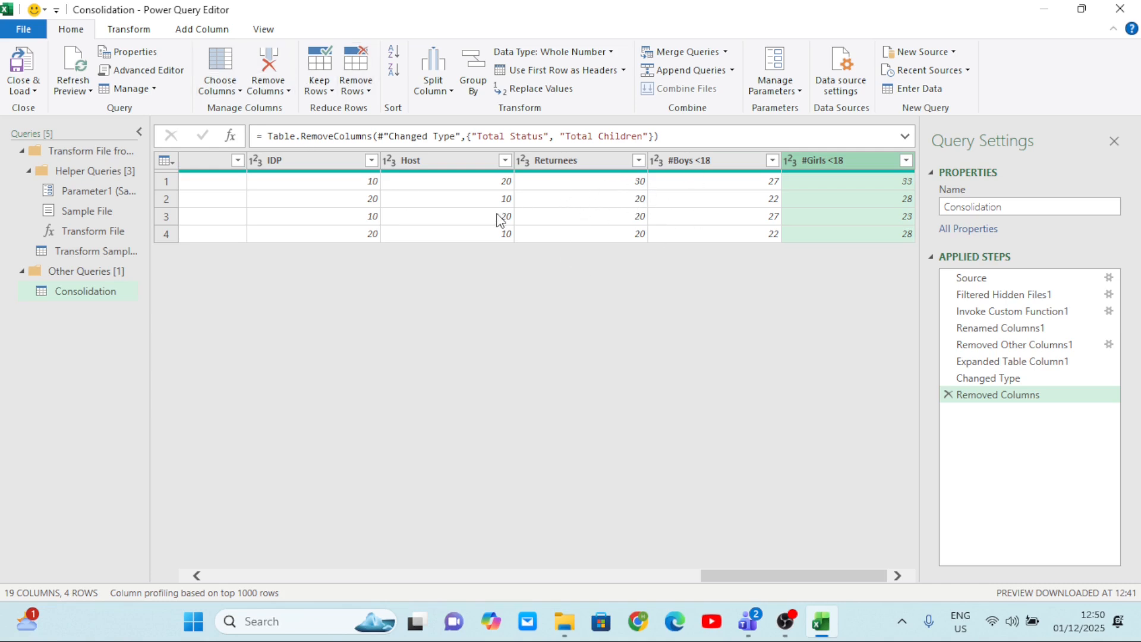
Check the remaining columns of the Consolidation query, then close the editor and load the query into the workbook.
{"action": "scroll", "coordinate": [502, 220], "scroll_direction": "left", "scroll_amount": 3}
{"action": "scroll", "coordinate": [500, 219], "scroll_direction": "left", "scroll_amount": 6}
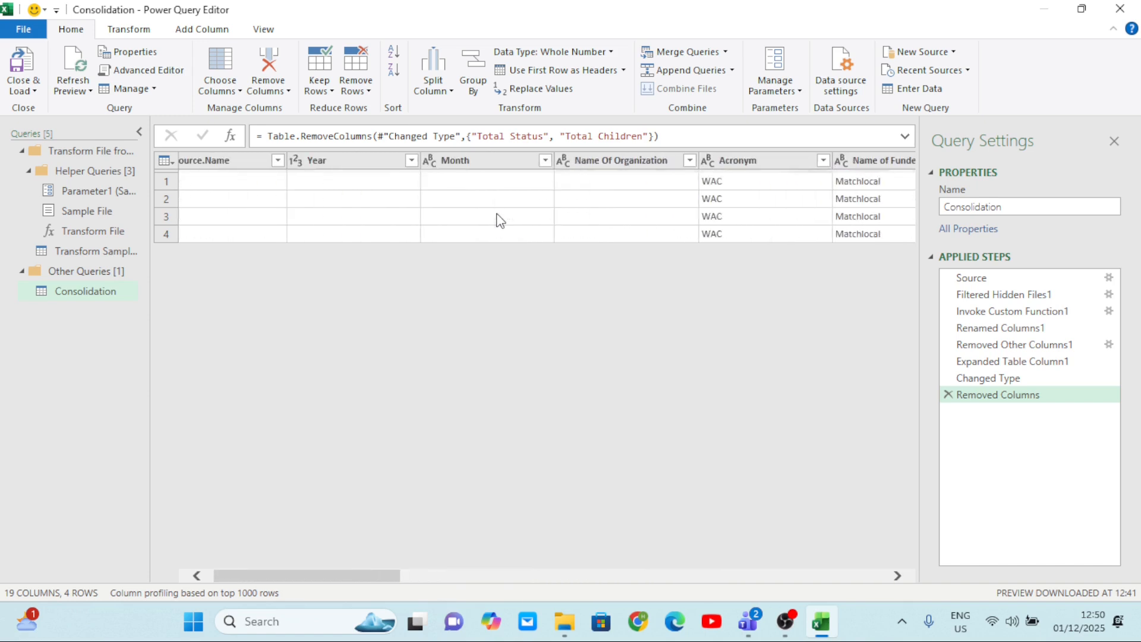
{"action": "scroll", "coordinate": [501, 221], "scroll_direction": "right", "scroll_amount": 2}
{"action": "scroll", "coordinate": [500, 220], "scroll_direction": "left", "scroll_amount": 2}
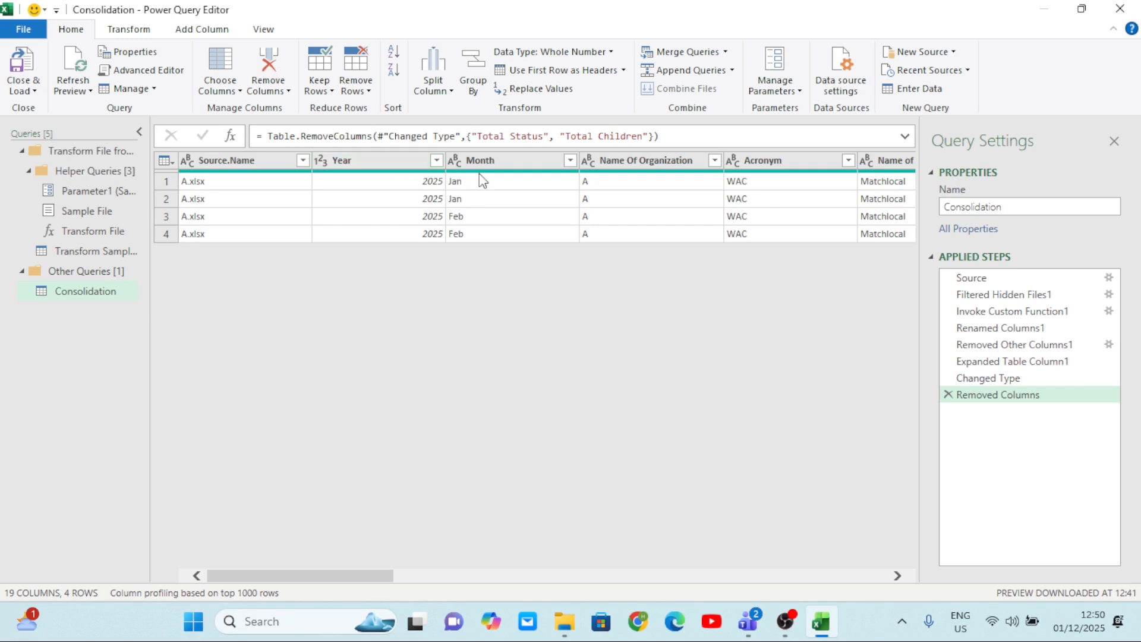
{"action": "scroll", "coordinate": [539, 222], "scroll_direction": "right", "scroll_amount": 8}
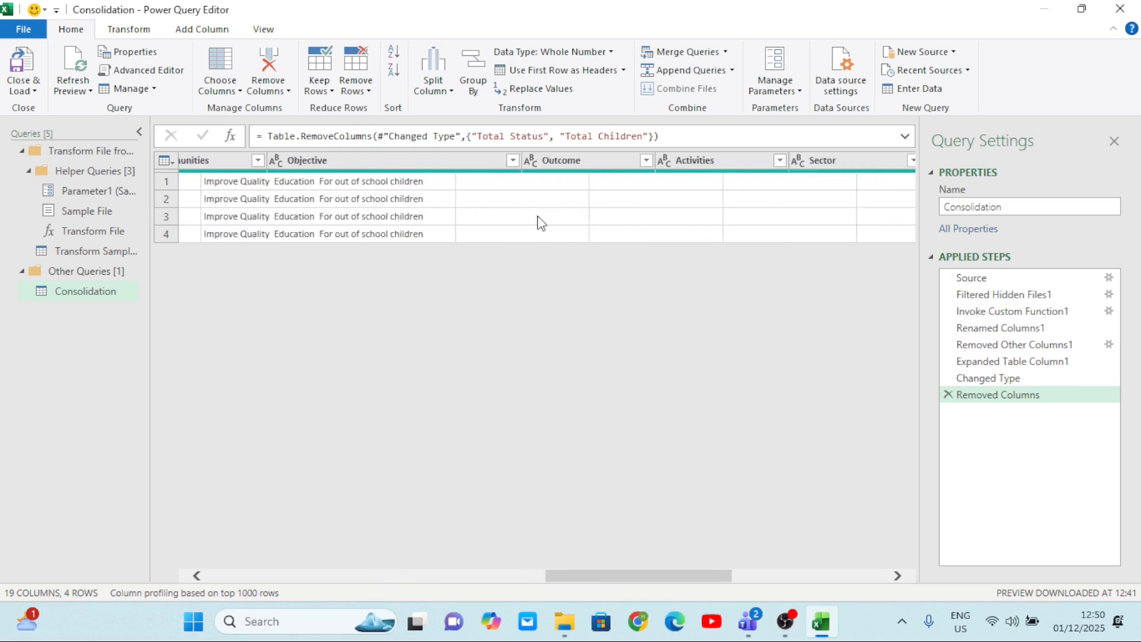
{"action": "scroll", "coordinate": [539, 222], "scroll_direction": "right", "scroll_amount": 6}
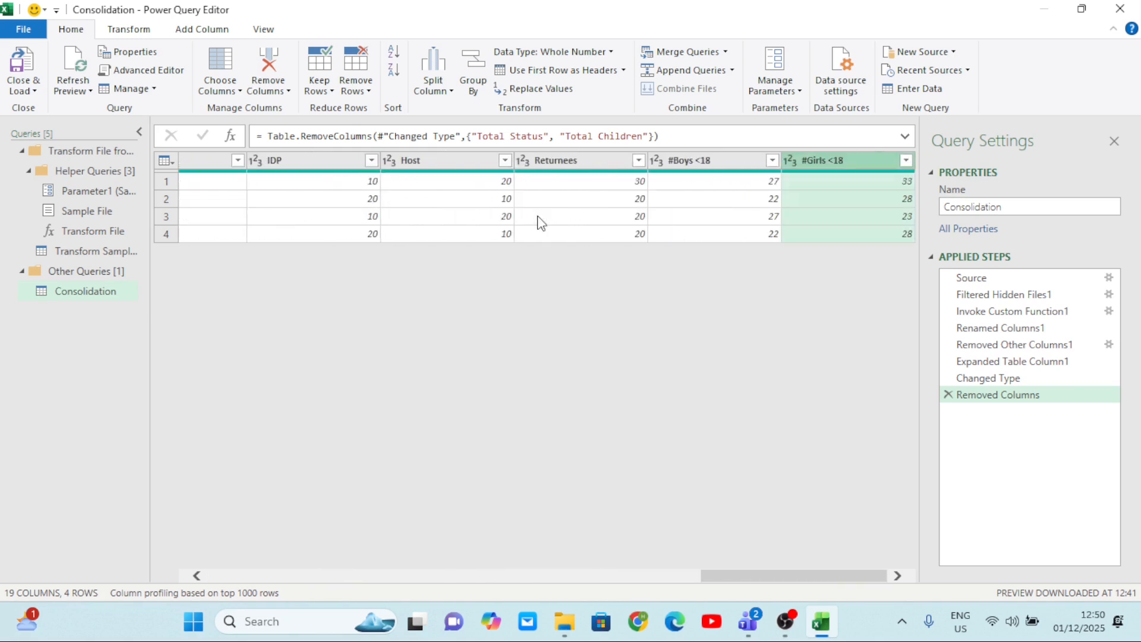
{"action": "left_click", "coordinate": [32, 92]}
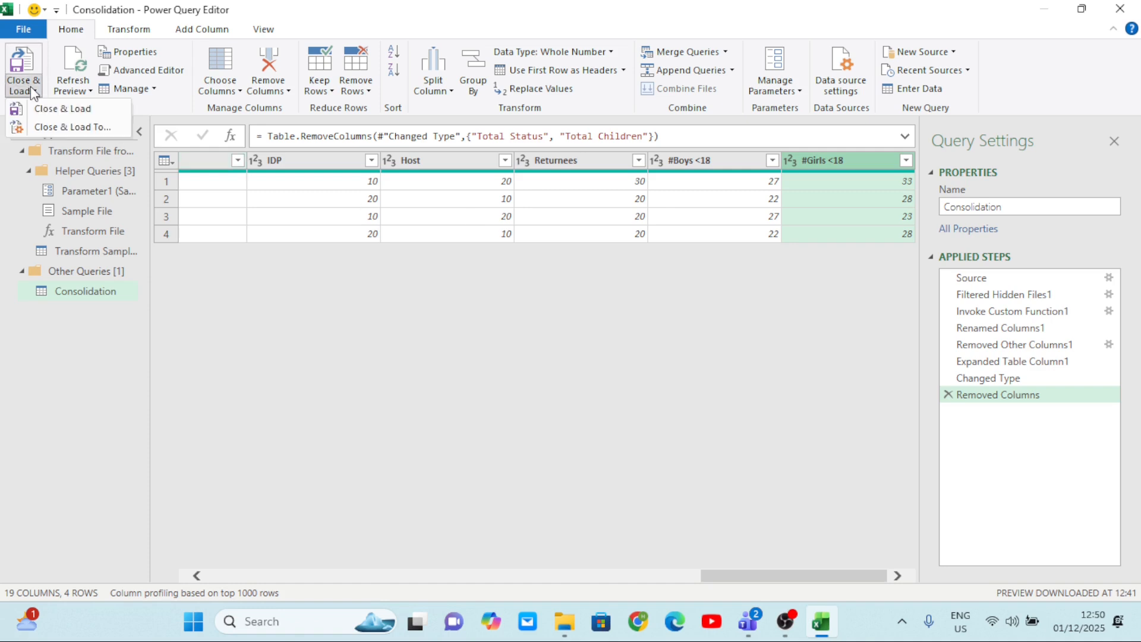
{"action": "left_click", "coordinate": [57, 118]}
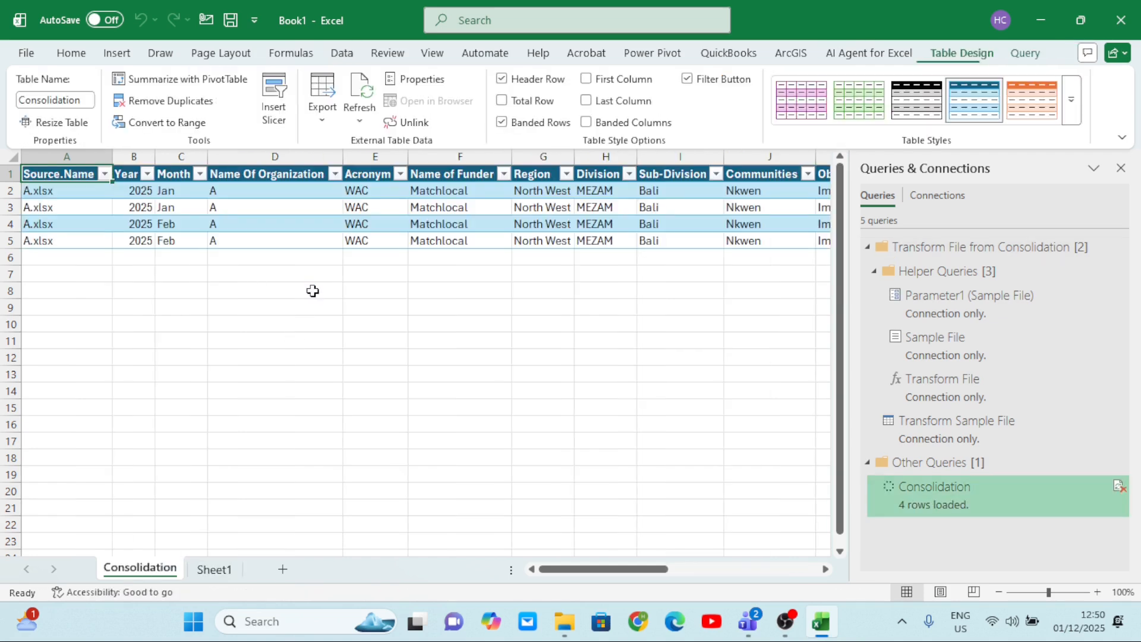
Review the loaded Consolidation table across all columns, from Source.Name through #Girls <18.
{"action": "scroll", "coordinate": [319, 221], "scroll_direction": "right", "scroll_amount": 6}
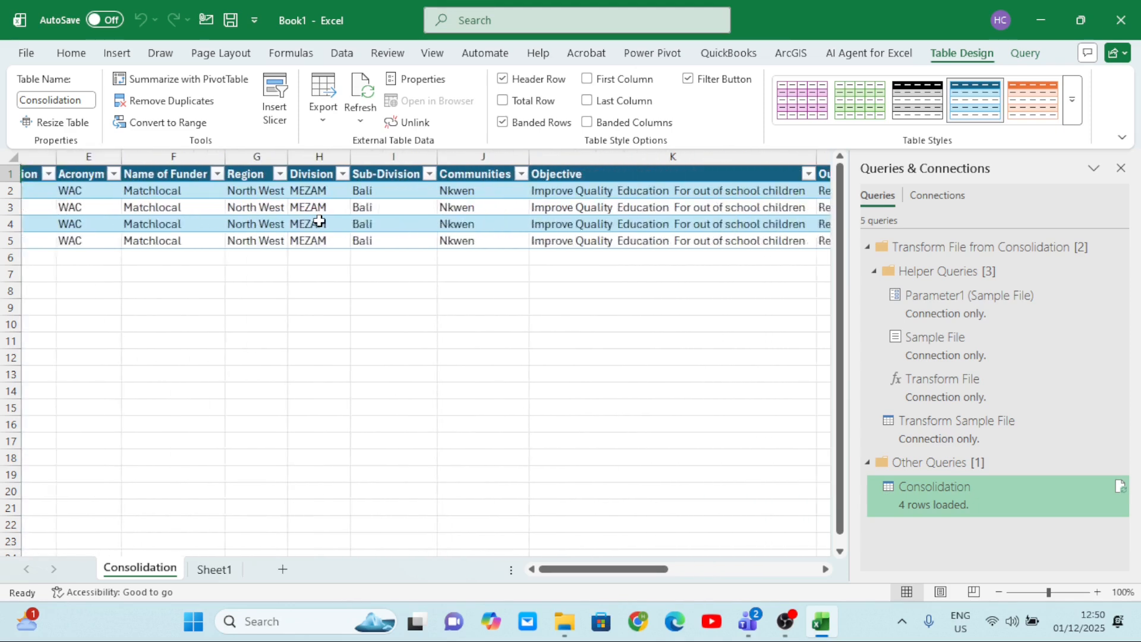
{"action": "scroll", "coordinate": [319, 221], "scroll_direction": "left", "scroll_amount": 2}
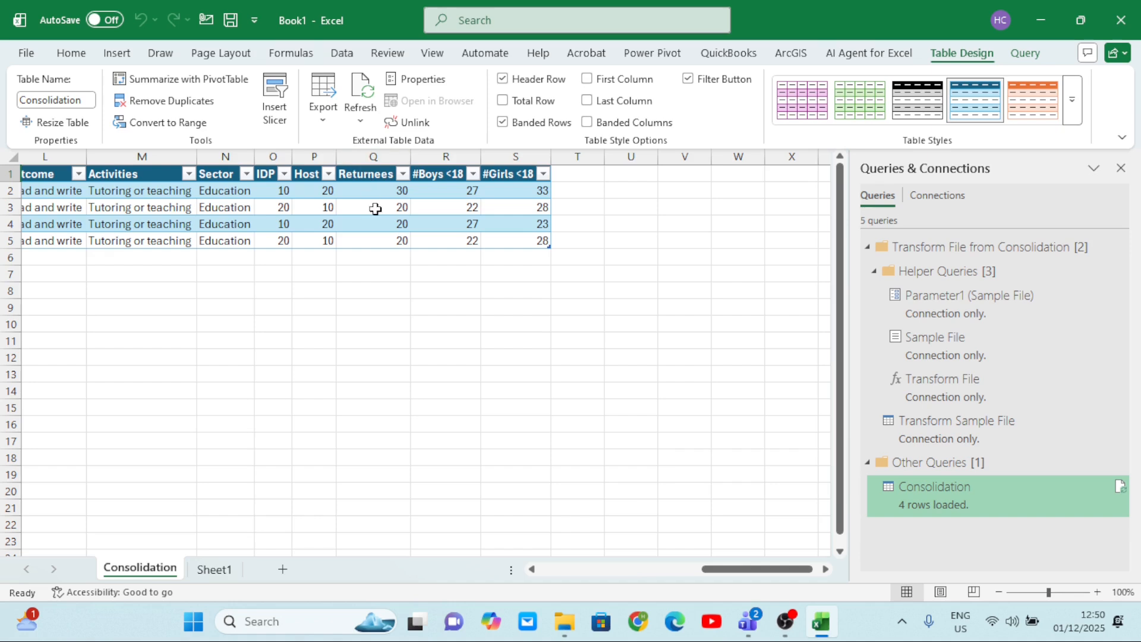
{"action": "scroll", "coordinate": [375, 213], "scroll_direction": "left", "scroll_amount": 8}
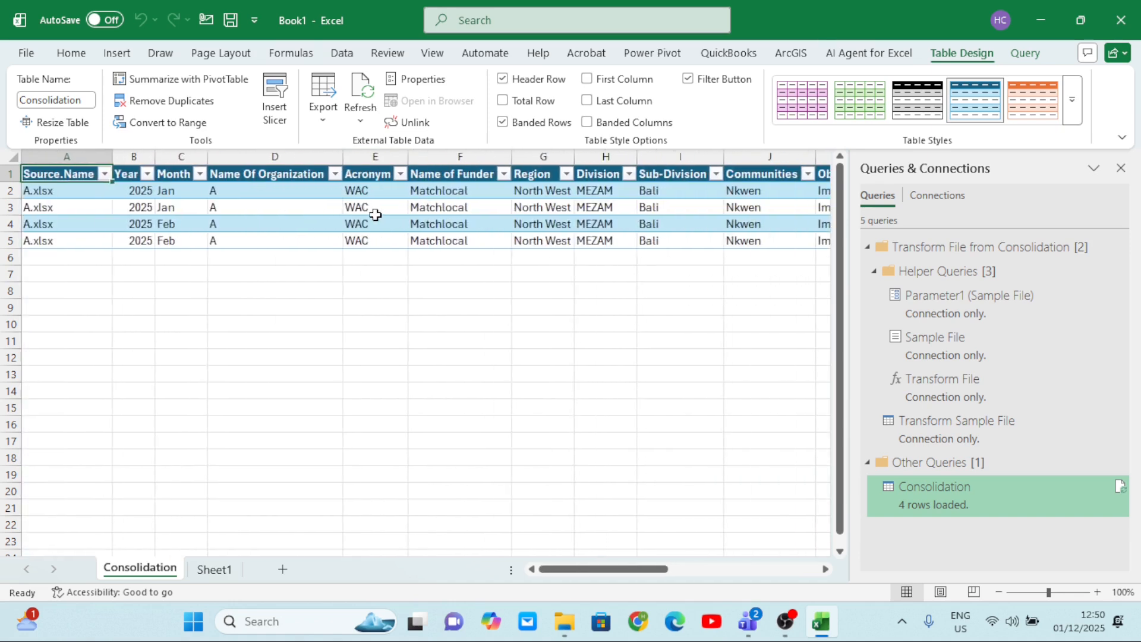
{"action": "scroll", "coordinate": [376, 214], "scroll_direction": "right", "scroll_amount": 9}
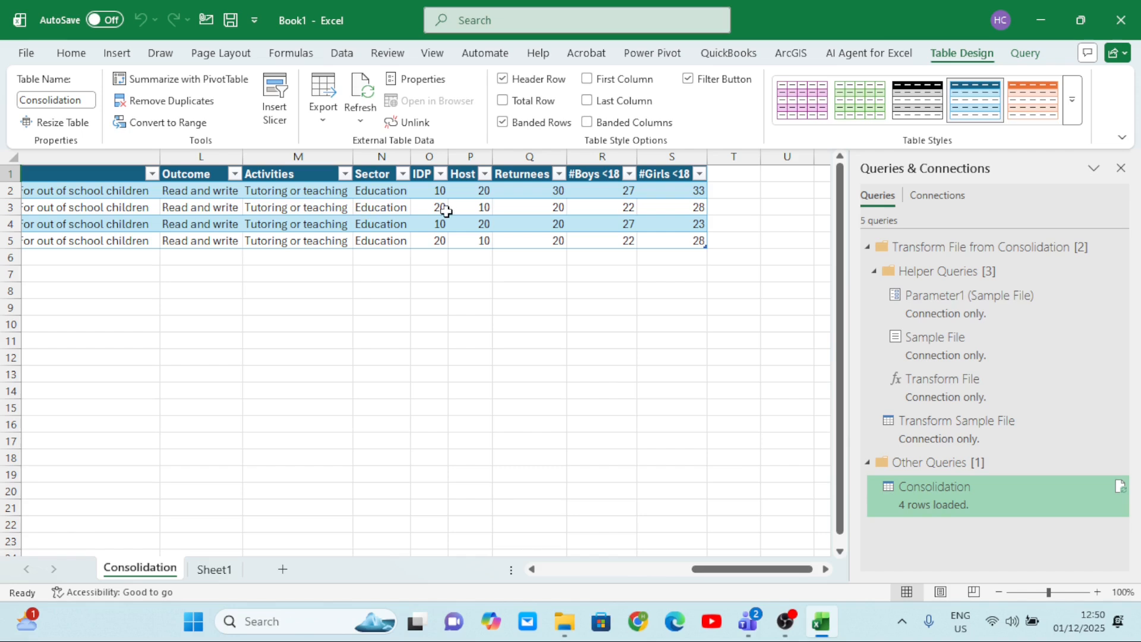
{"action": "scroll", "coordinate": [446, 211], "scroll_direction": "left", "scroll_amount": 9}
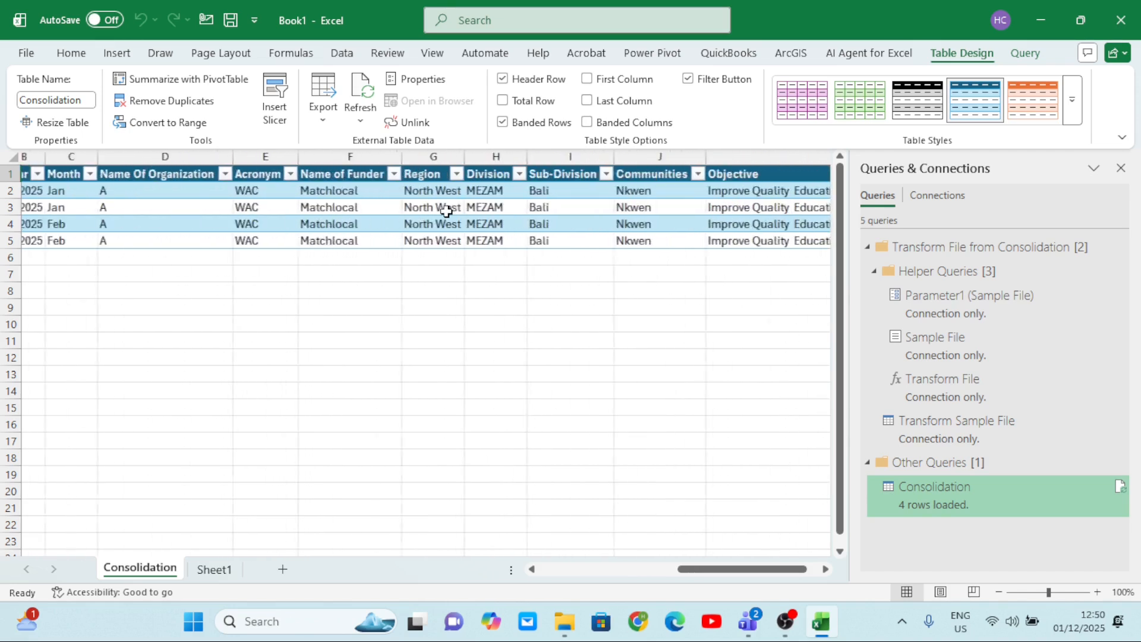
{"action": "scroll", "coordinate": [445, 211], "scroll_direction": "left", "scroll_amount": 3}
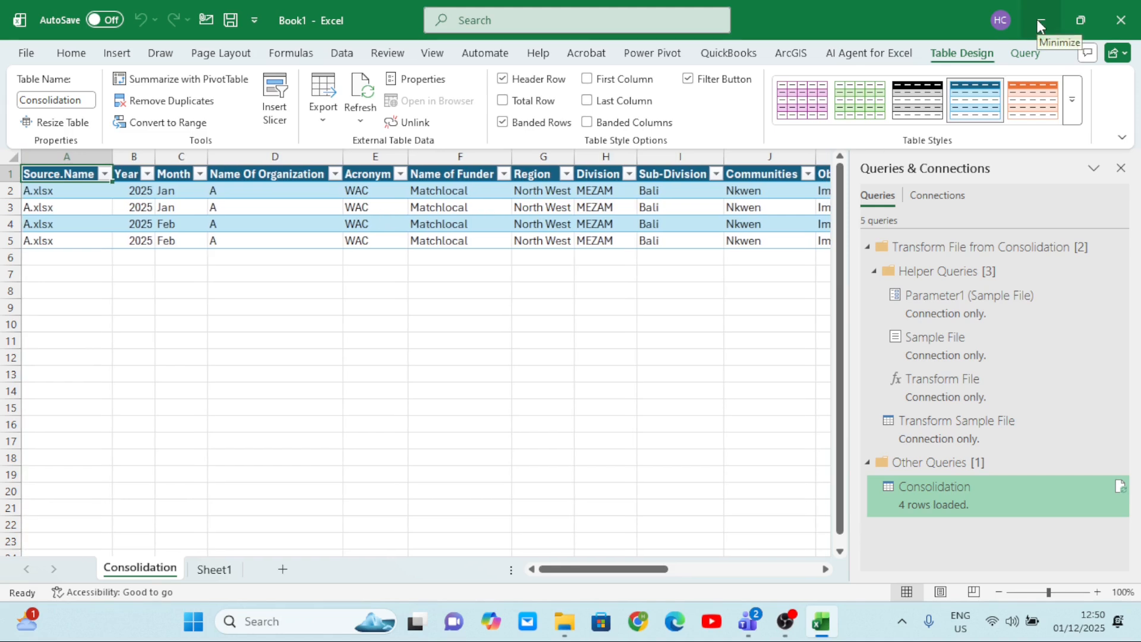
Switch to the desktop and move the Excel workbook directly above workbook D into the Consolidation folder.
{"action": "mouse_move", "coordinate": [764, 620]}
{"action": "left_click", "coordinate": [1046, 25]}
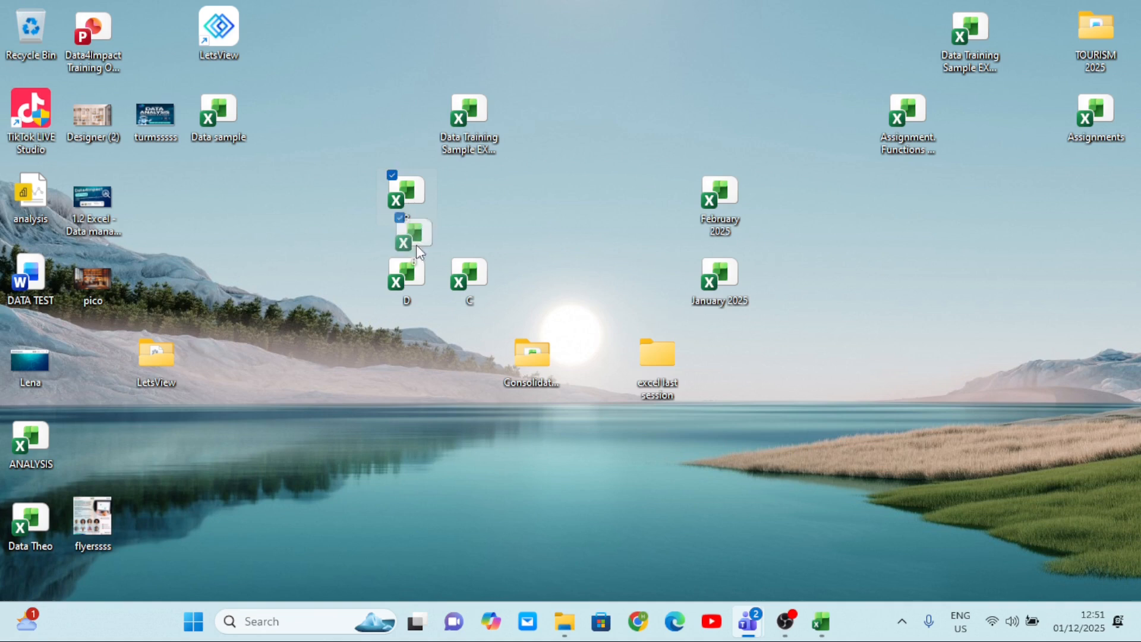
{"action": "left_click_drag", "start_coordinate": [486, 402], "coordinate": [529, 377]}
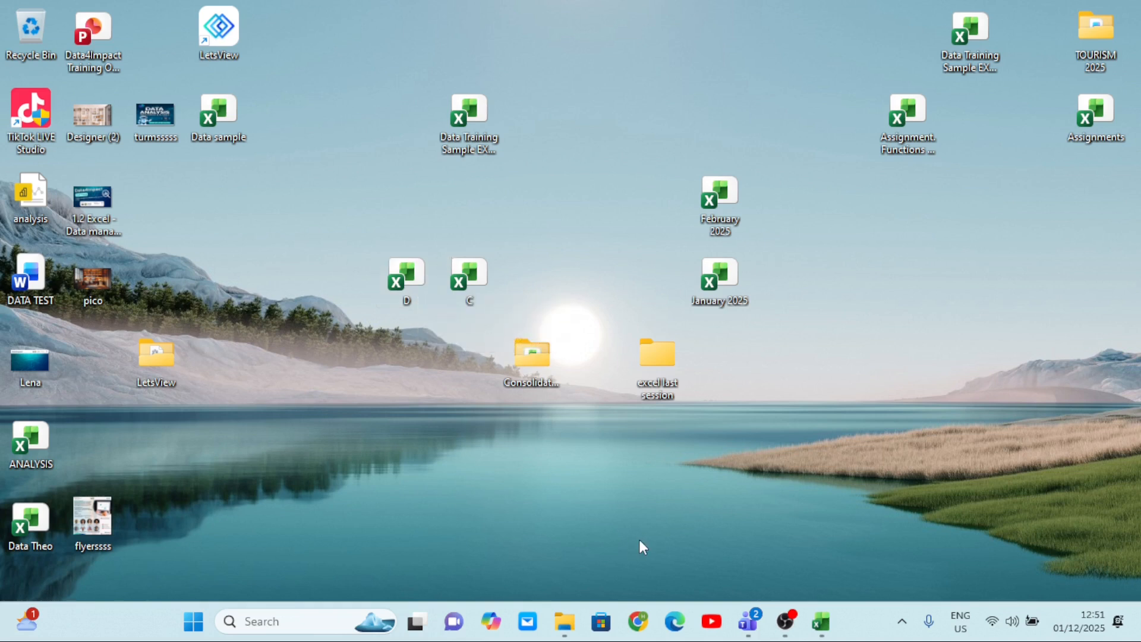
{"action": "mouse_move", "coordinate": [829, 627]}
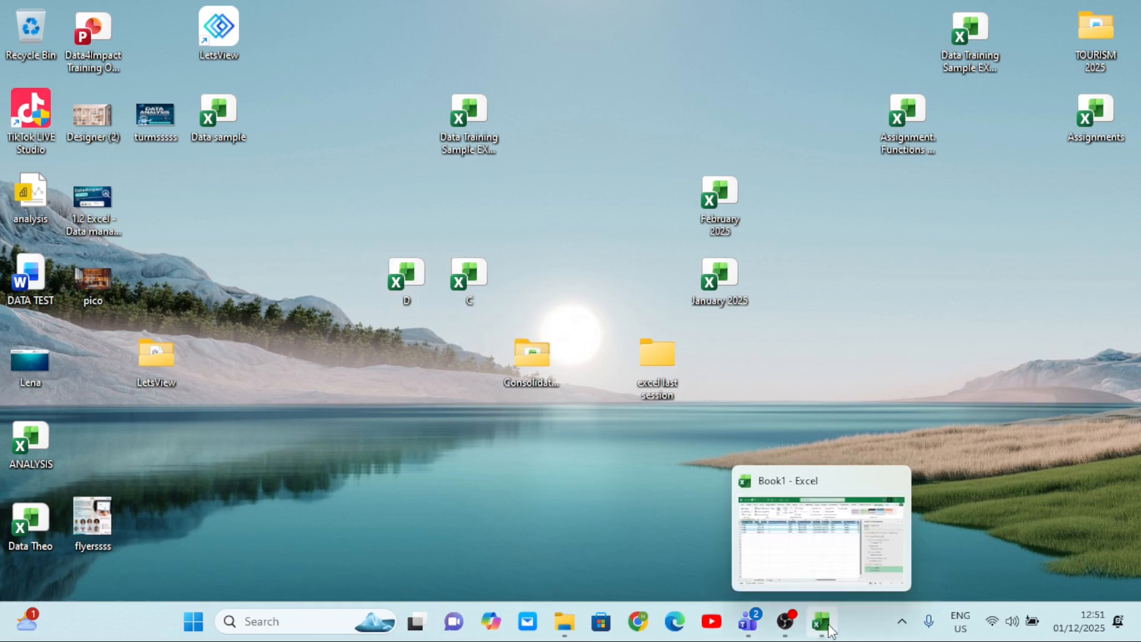
Switch back to the Book1 workbook, refresh all its data connections and check the updated Consolidation table across its columns.
{"action": "left_click", "coordinate": [809, 563]}
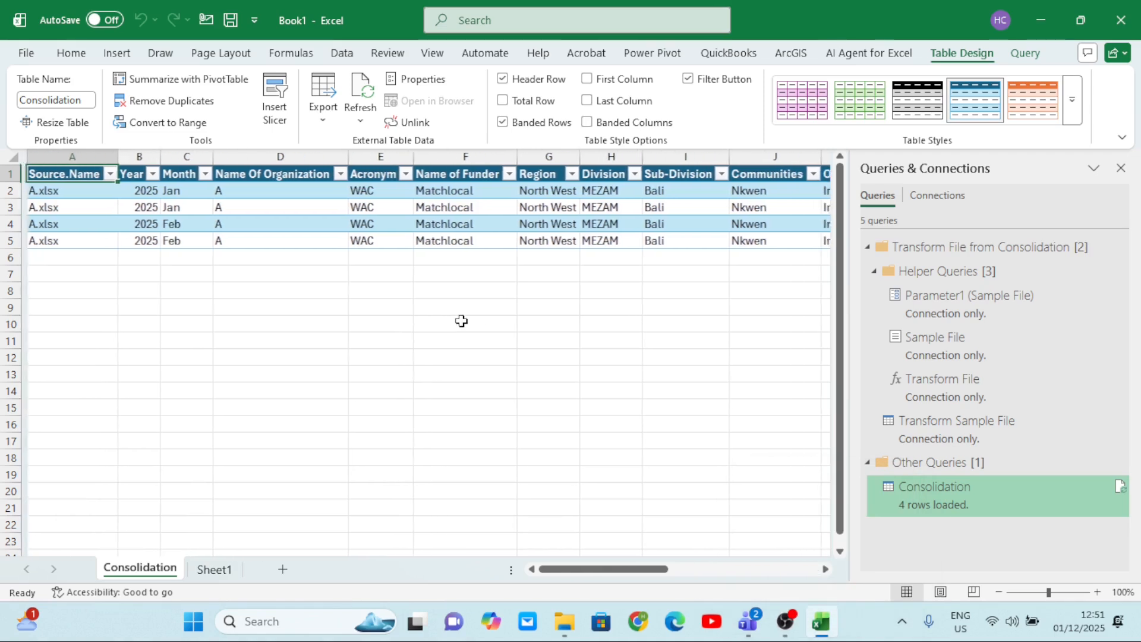
{"action": "left_click", "coordinate": [340, 53]}
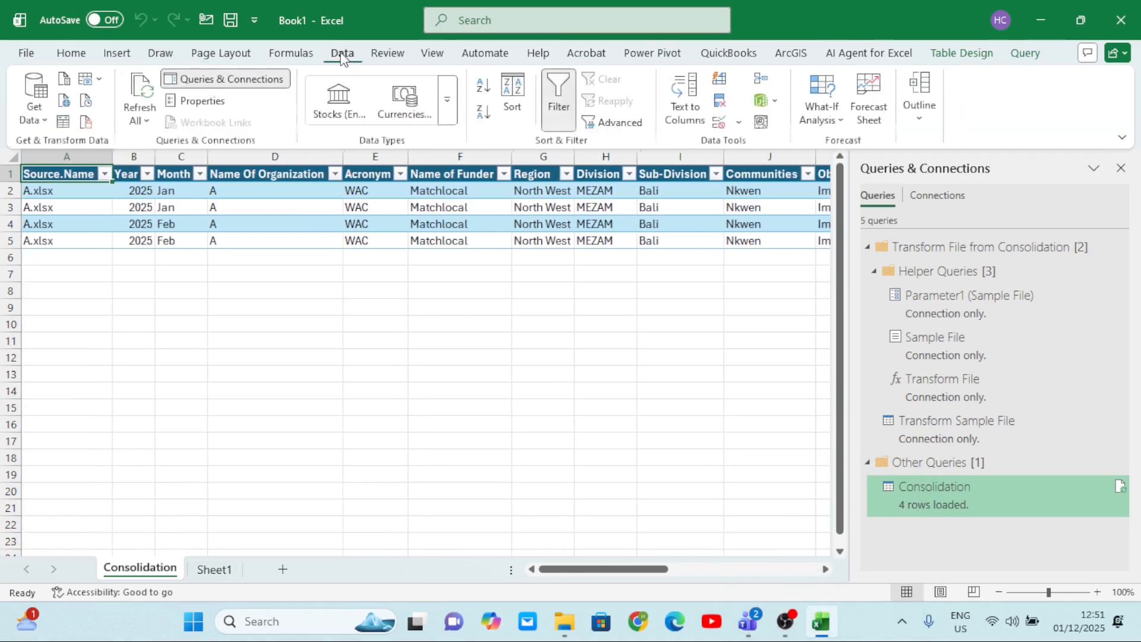
{"action": "left_click", "coordinate": [145, 121]}
{"action": "left_click", "coordinate": [172, 147]}
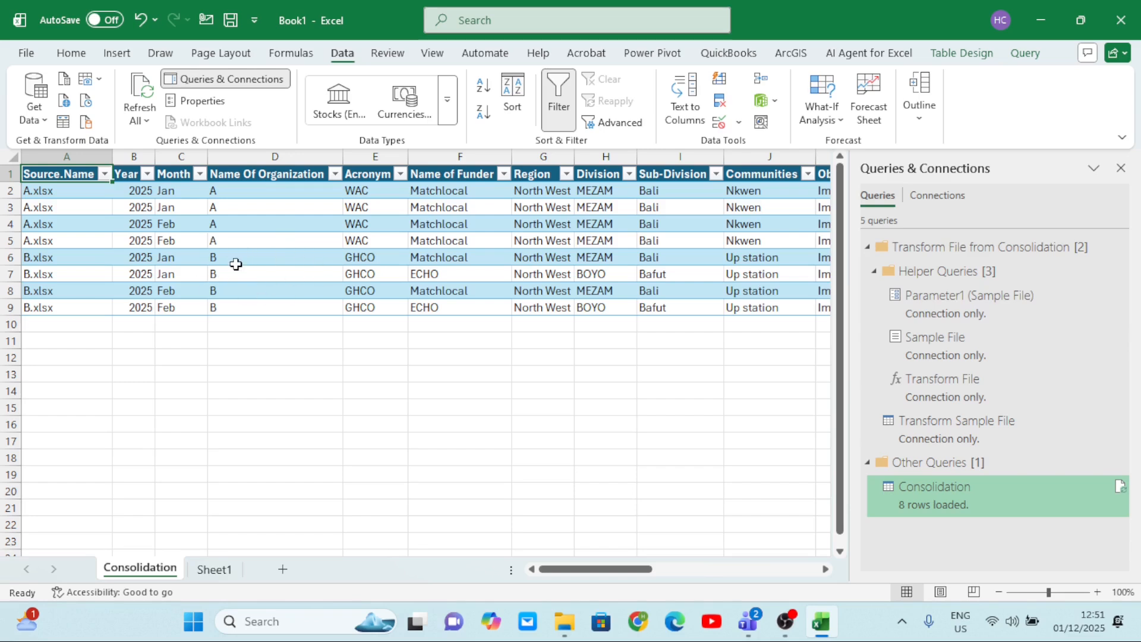
{"action": "scroll", "coordinate": [294, 293], "scroll_direction": "right", "scroll_amount": 10}
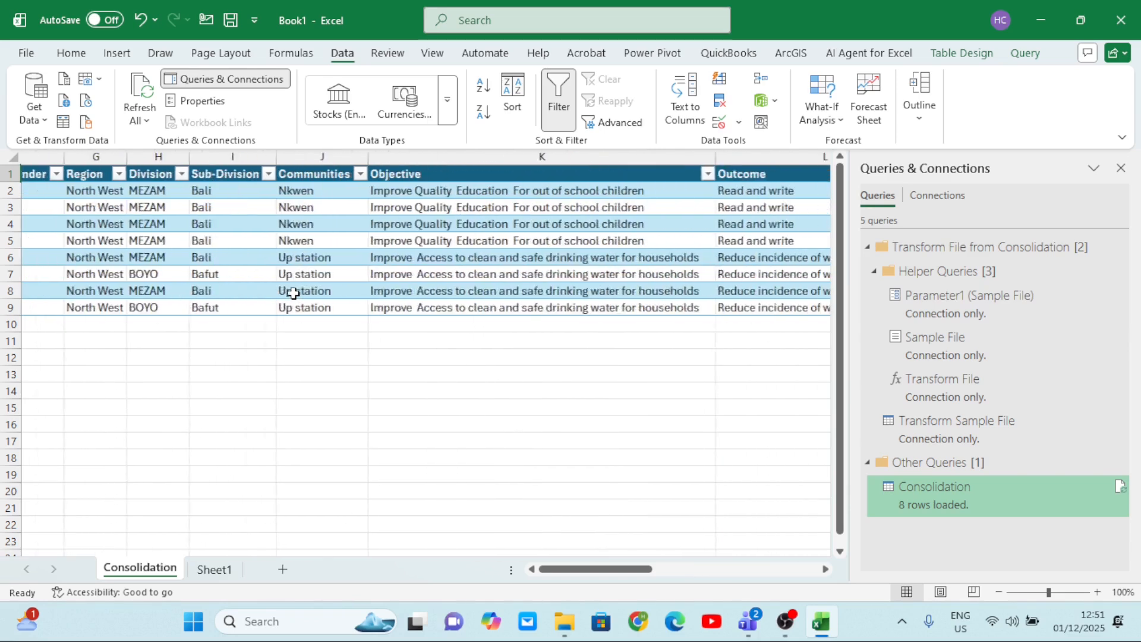
{"action": "scroll", "coordinate": [293, 293], "scroll_direction": "left", "scroll_amount": 2}
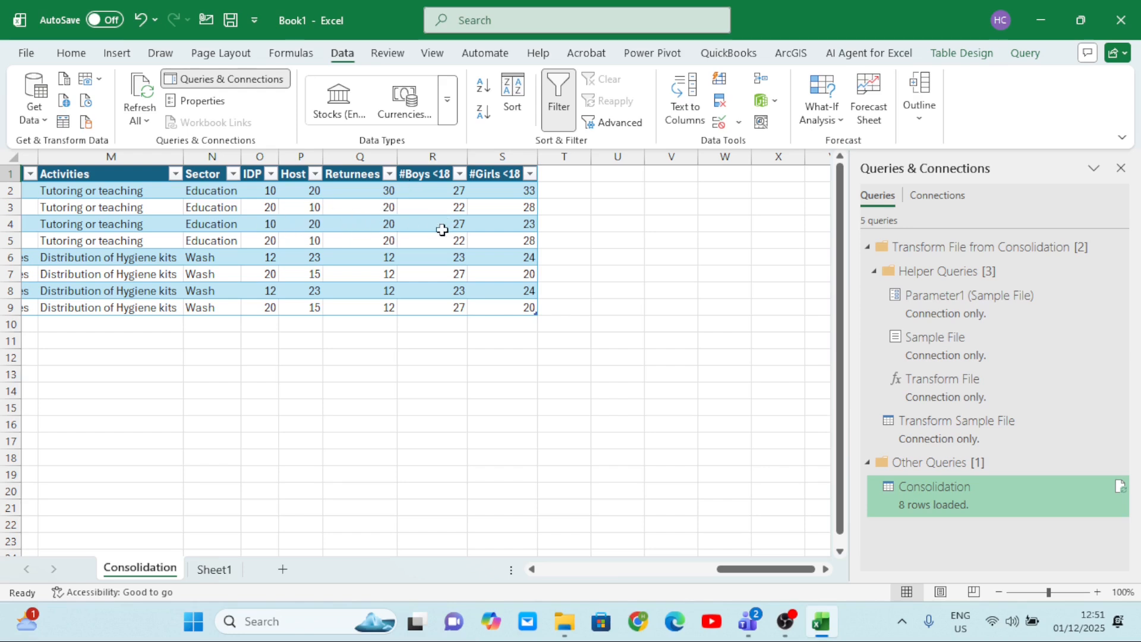
{"action": "scroll", "coordinate": [482, 240], "scroll_direction": "left", "scroll_amount": 15}
{"action": "scroll", "coordinate": [482, 240], "scroll_direction": "right", "scroll_amount": 6}
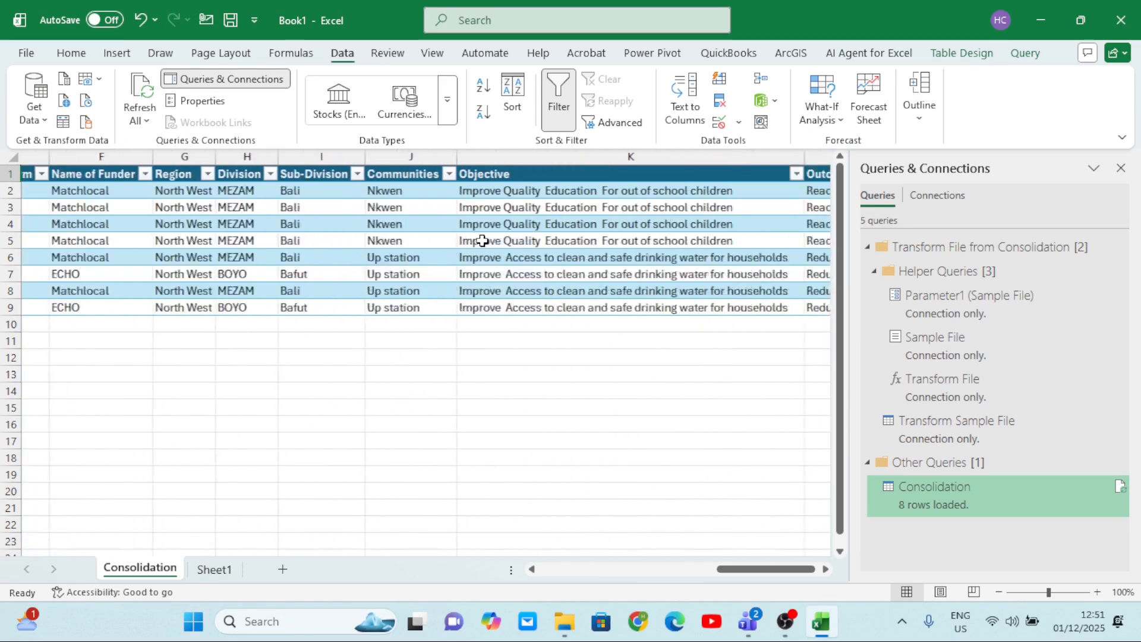
{"action": "scroll", "coordinate": [482, 240], "scroll_direction": "right", "scroll_amount": 2}
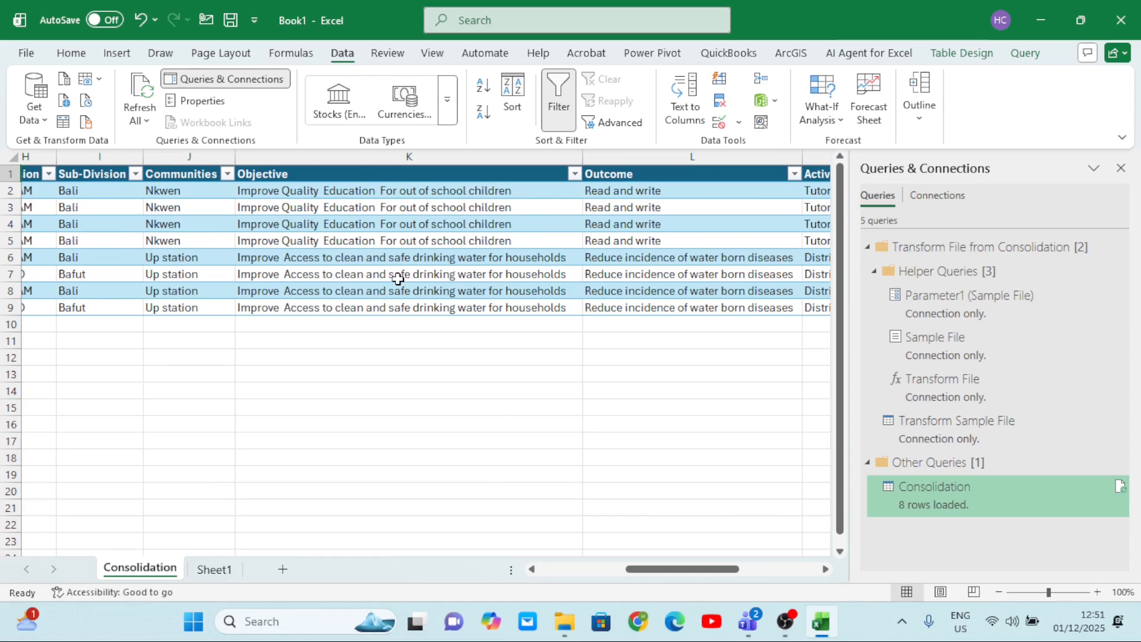
Move workbook C from the desktop into the Consolidation folder, then return to Book1 and refresh all data connections.
{"action": "left_click", "coordinate": [1043, 20]}
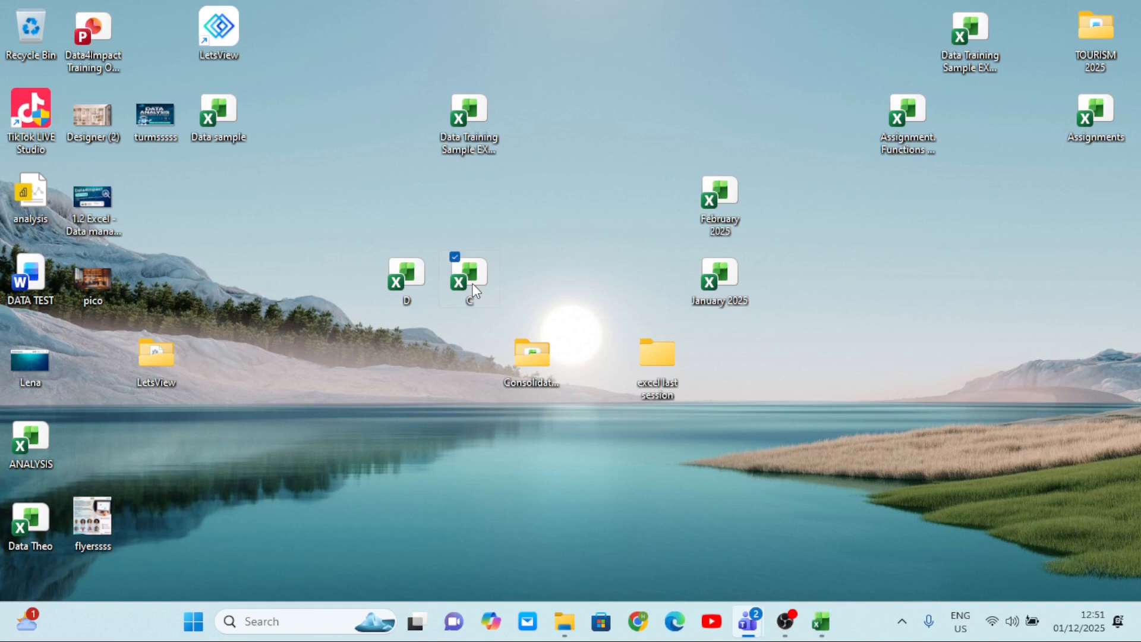
{"action": "left_click_drag", "start_coordinate": [498, 415], "coordinate": [535, 371]}
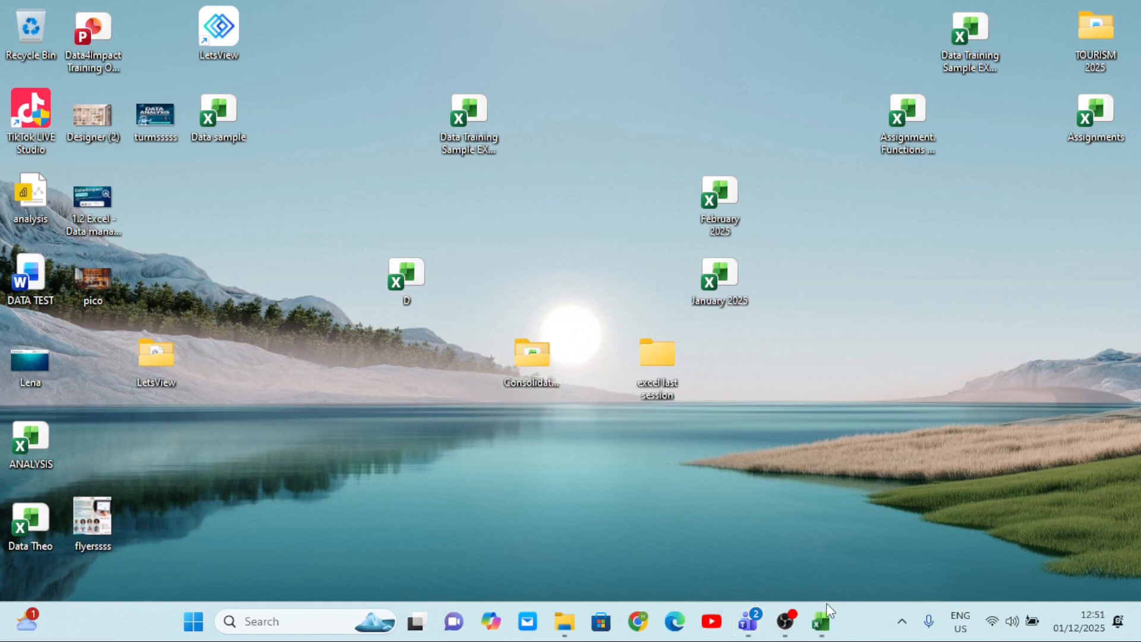
{"action": "mouse_move", "coordinate": [831, 612]}
{"action": "left_click", "coordinate": [805, 560]}
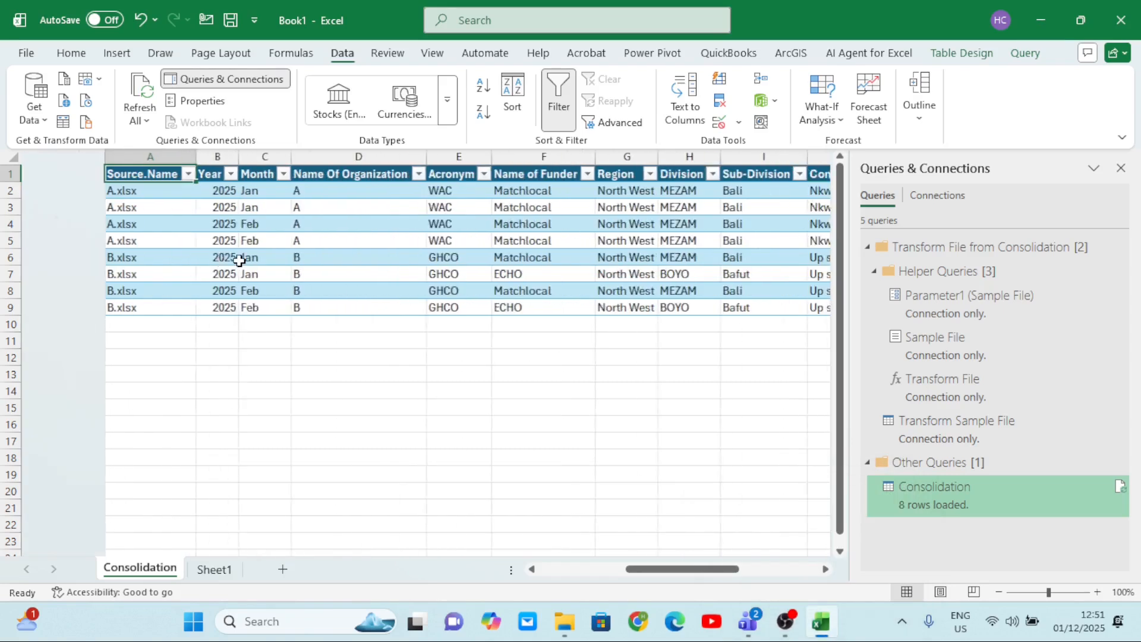
{"action": "left_click", "coordinate": [149, 122]}
{"action": "left_click", "coordinate": [178, 150]}
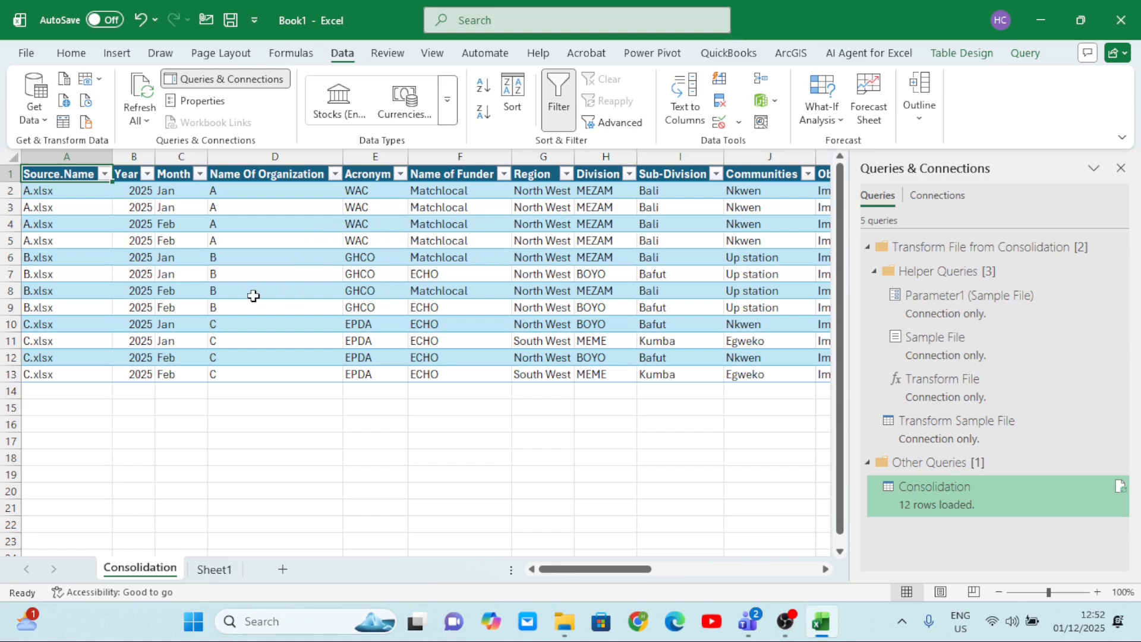
Move workbook D from the desktop into the Consolidation folder, then return to Book1 and refresh all data connections.
{"action": "left_click", "coordinate": [1041, 20]}
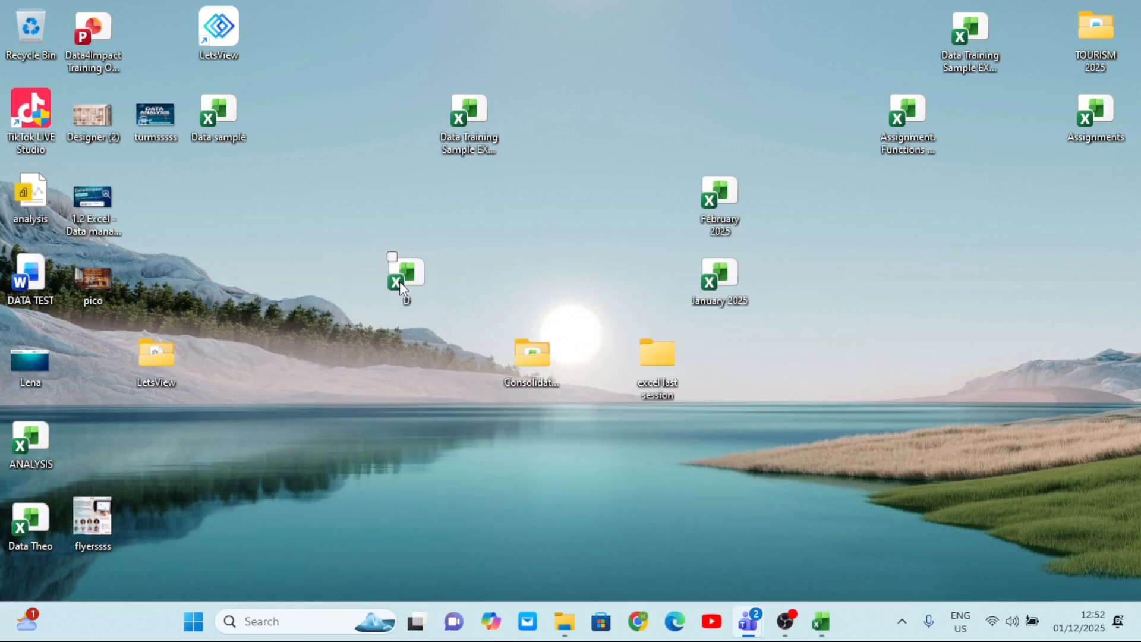
{"action": "left_click_drag", "start_coordinate": [400, 280], "coordinate": [529, 373]}
{"action": "mouse_move", "coordinate": [825, 623]}
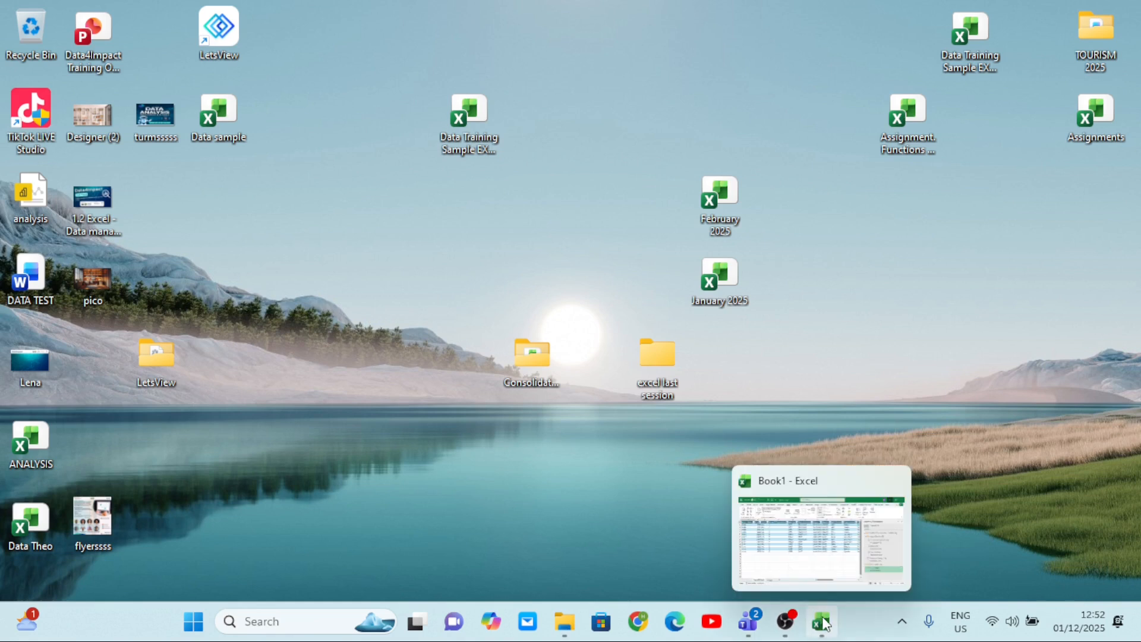
{"action": "left_click", "coordinate": [807, 548]}
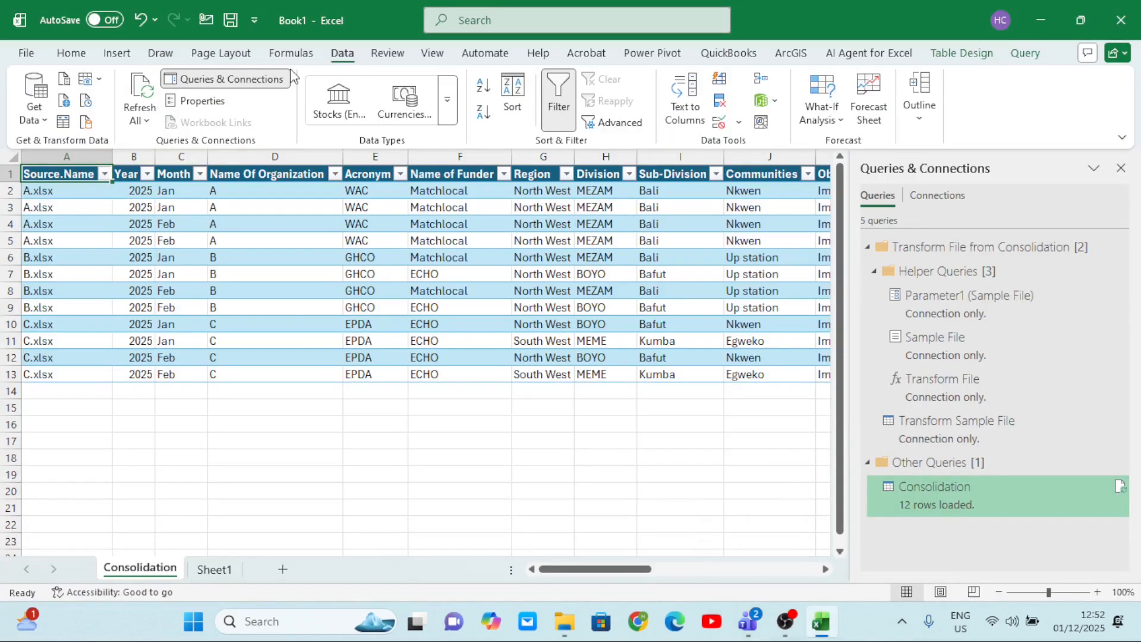
{"action": "left_click", "coordinate": [148, 123]}
{"action": "left_click", "coordinate": [176, 146]}
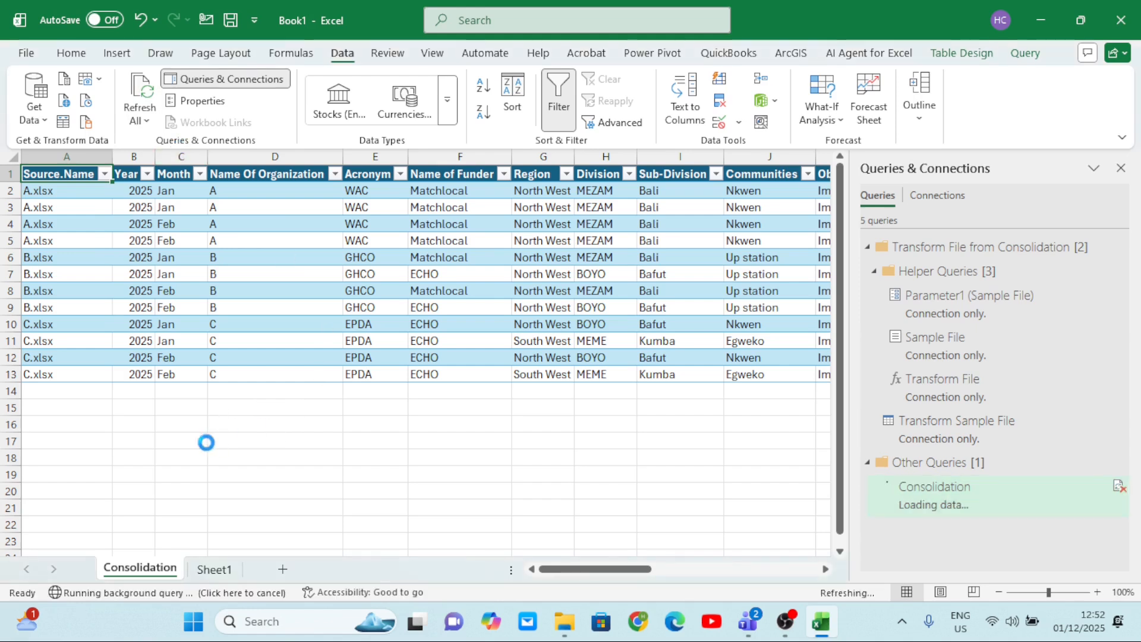
Examine the refreshed Consolidation table across all columns, including the source file names in the Source.Name column.
{"action": "scroll", "coordinate": [419, 413], "scroll_direction": "right", "scroll_amount": 3}
{"action": "scroll", "coordinate": [427, 412], "scroll_direction": "right", "scroll_amount": 4}
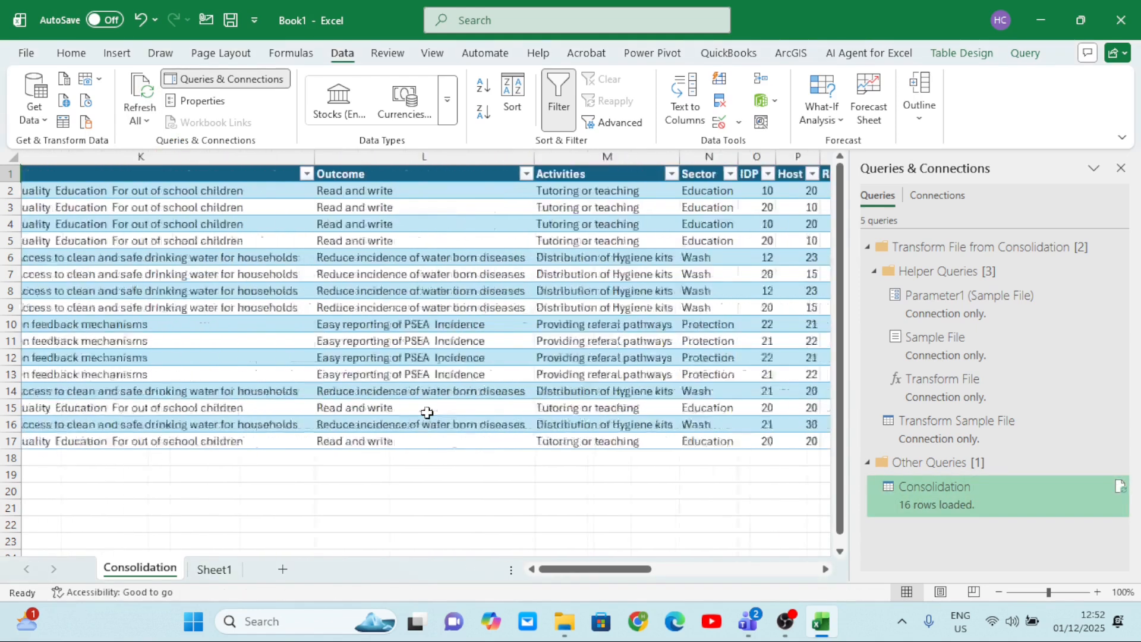
{"action": "scroll", "coordinate": [427, 413], "scroll_direction": "left", "scroll_amount": 6}
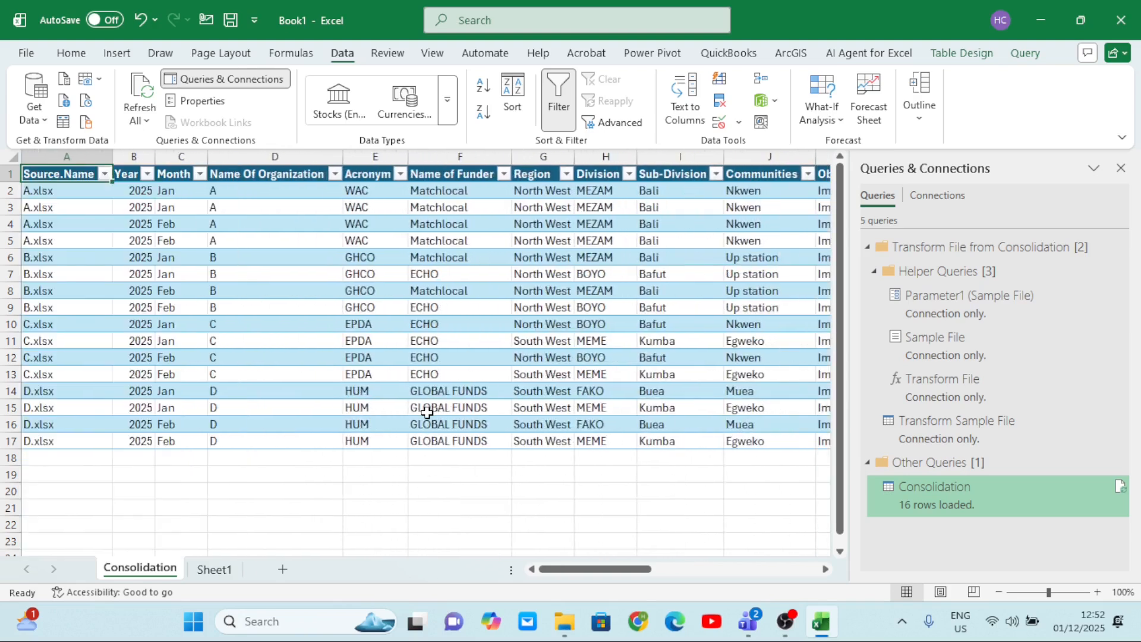
{"action": "scroll", "coordinate": [426, 412], "scroll_direction": "right", "scroll_amount": 5}
{"action": "scroll", "coordinate": [427, 412], "scroll_direction": "left", "scroll_amount": 6}
{"action": "left_click", "coordinate": [56, 153]}
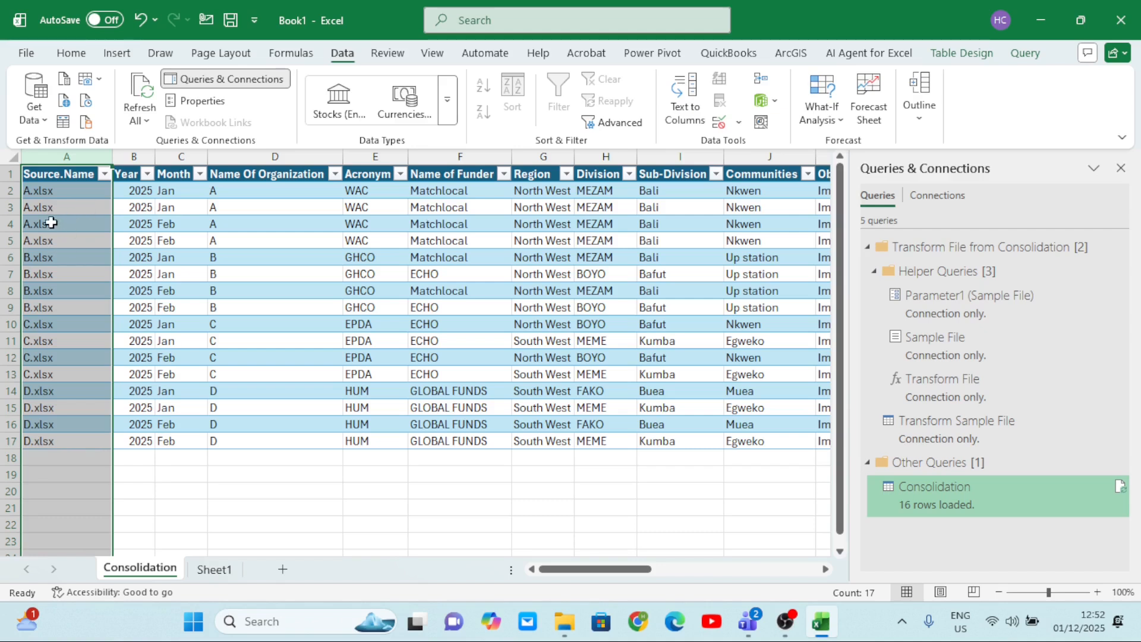
{"action": "left_click", "coordinate": [293, 322]}
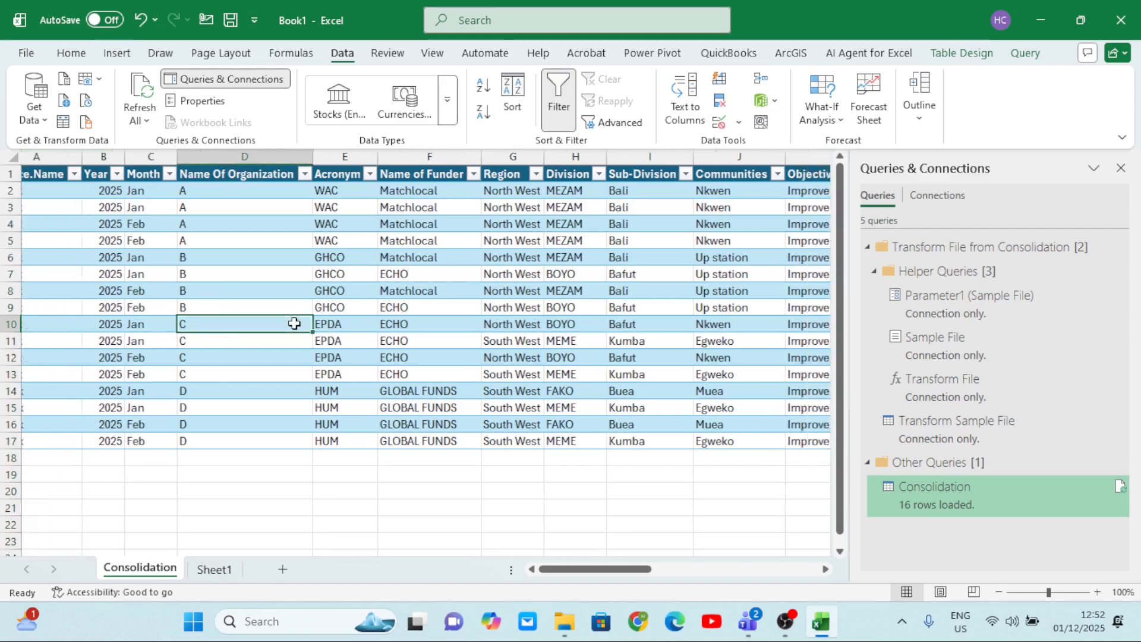
{"action": "scroll", "coordinate": [294, 323], "scroll_direction": "right", "scroll_amount": 5}
{"action": "scroll", "coordinate": [294, 323], "scroll_direction": "right", "scroll_amount": 2}
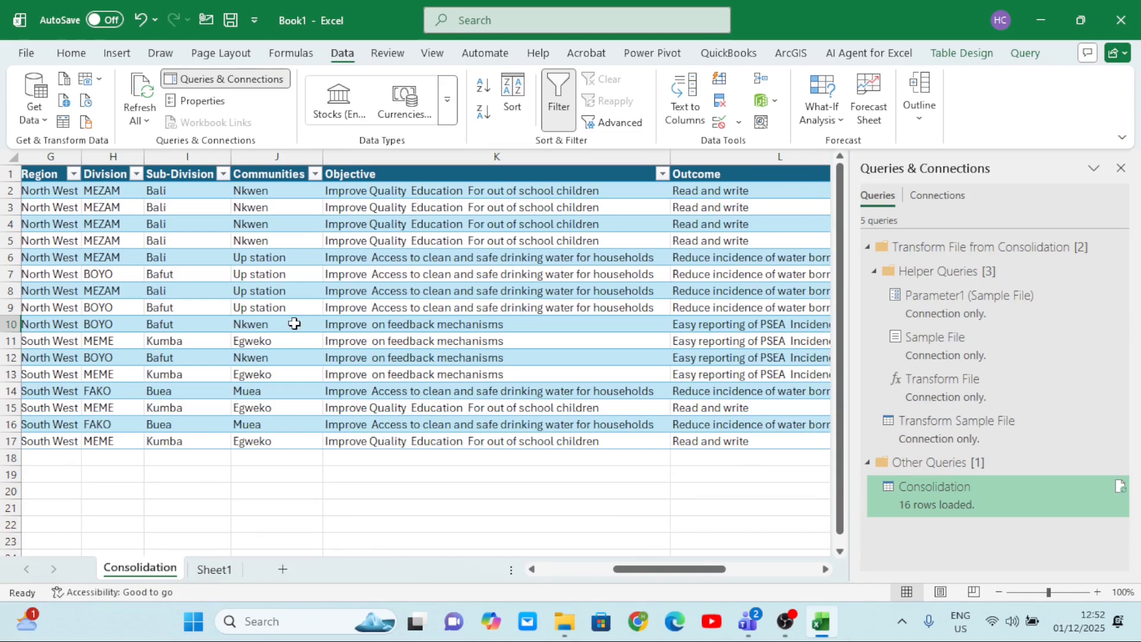
{"action": "scroll", "coordinate": [438, 325], "scroll_direction": "right", "scroll_amount": 6}
{"action": "scroll", "coordinate": [439, 327], "scroll_direction": "left", "scroll_amount": 6}
{"action": "scroll", "coordinate": [388, 278], "scroll_direction": "left", "scroll_amount": 8}
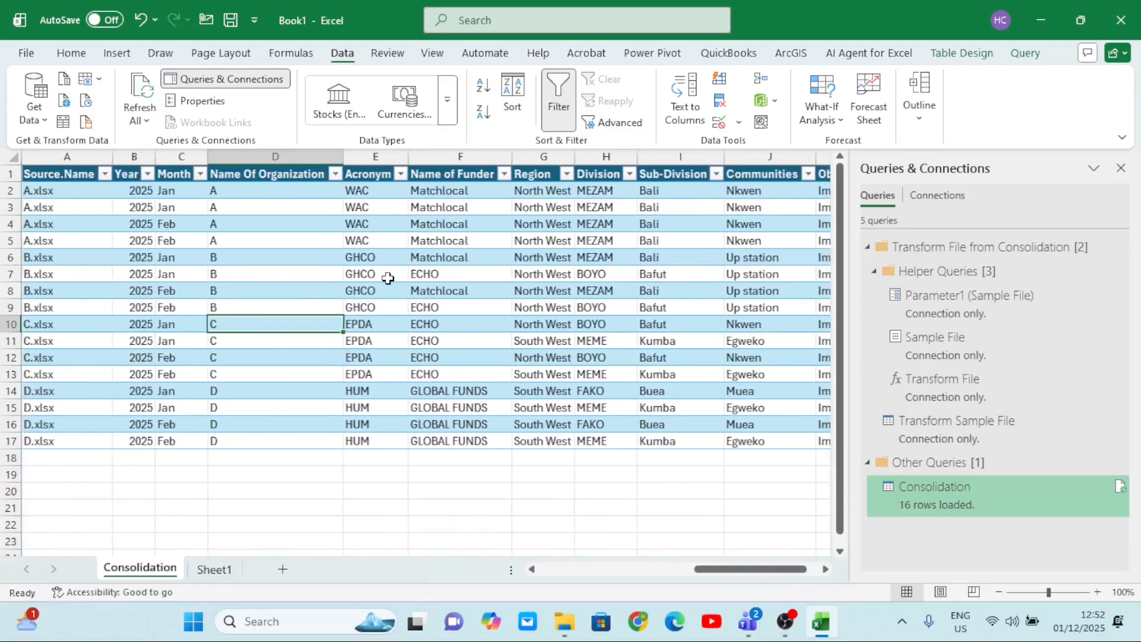
{"action": "scroll", "coordinate": [388, 277], "scroll_direction": "right", "scroll_amount": 8}
{"action": "scroll", "coordinate": [387, 278], "scroll_direction": "left", "scroll_amount": 8}
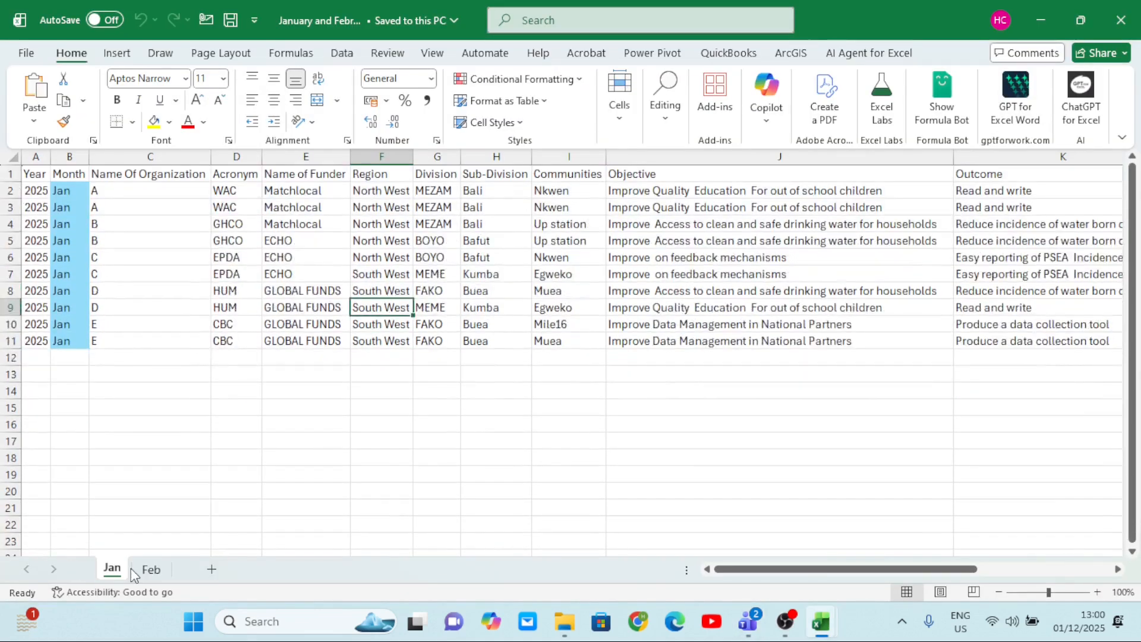
Look through the Feb and Jan sheets of the January and February workbook, then close that workbook.
{"action": "left_click", "coordinate": [151, 569]}
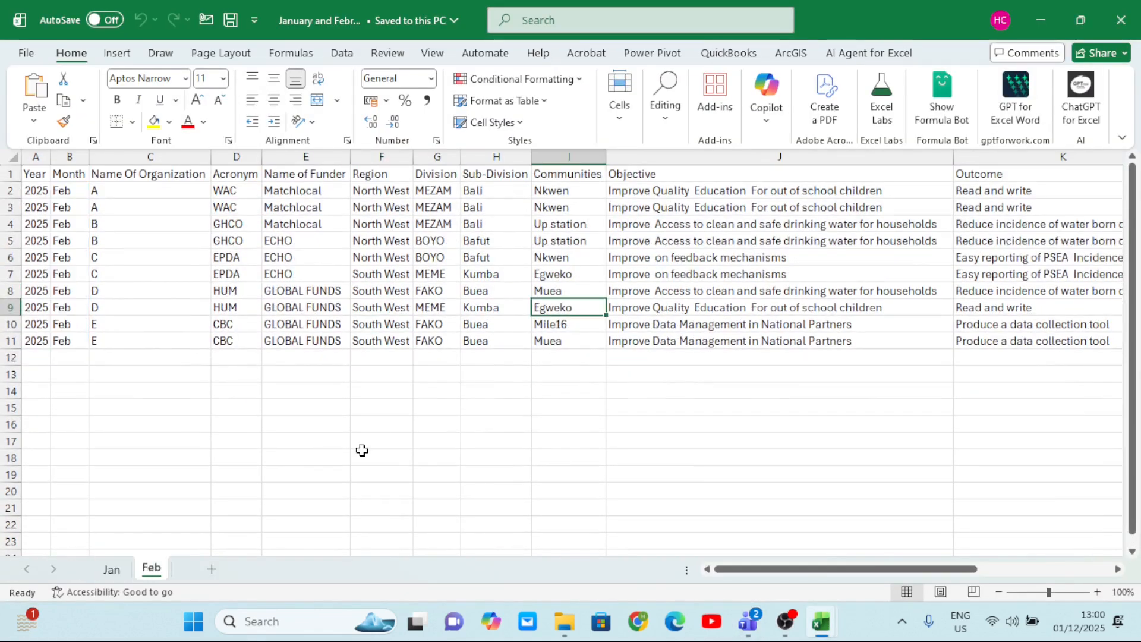
{"action": "left_click", "coordinate": [118, 572]}
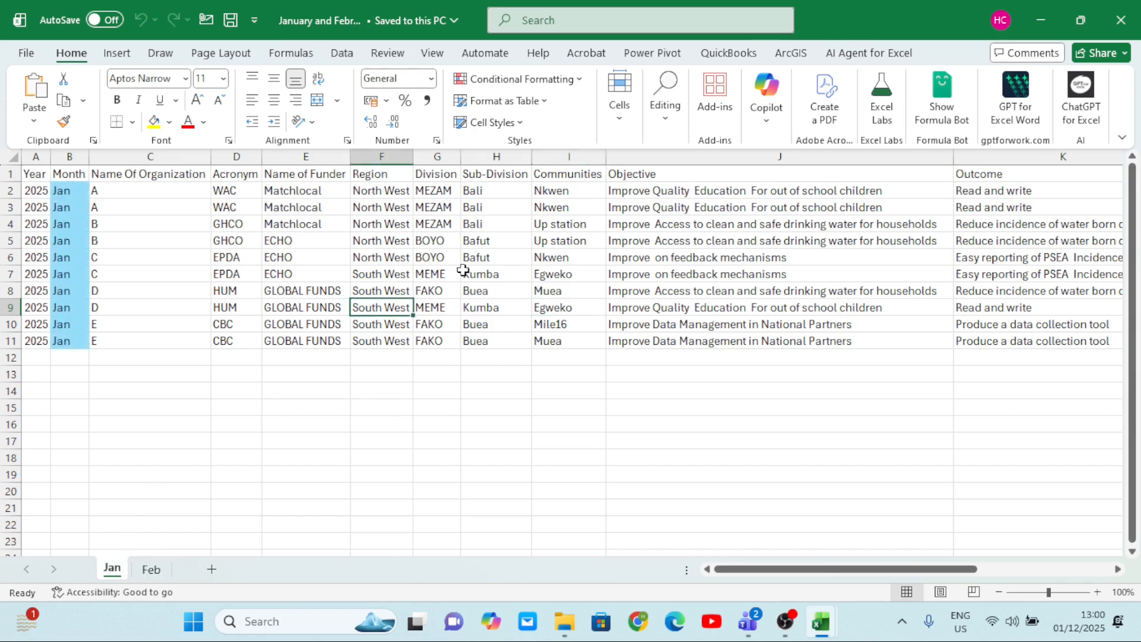
{"action": "left_click", "coordinate": [1121, 20]}
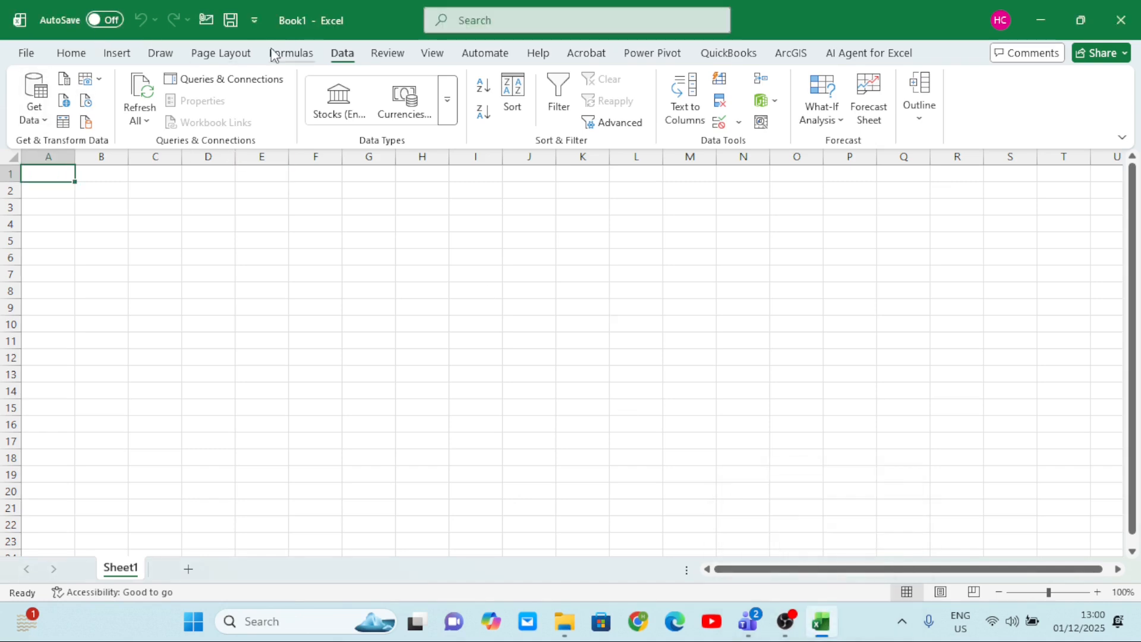
Import the January and February Excel workbook from the desktop as a data source in the blank Book1.
{"action": "left_click", "coordinate": [41, 116]}
{"action": "mouse_move", "coordinate": [104, 189]}
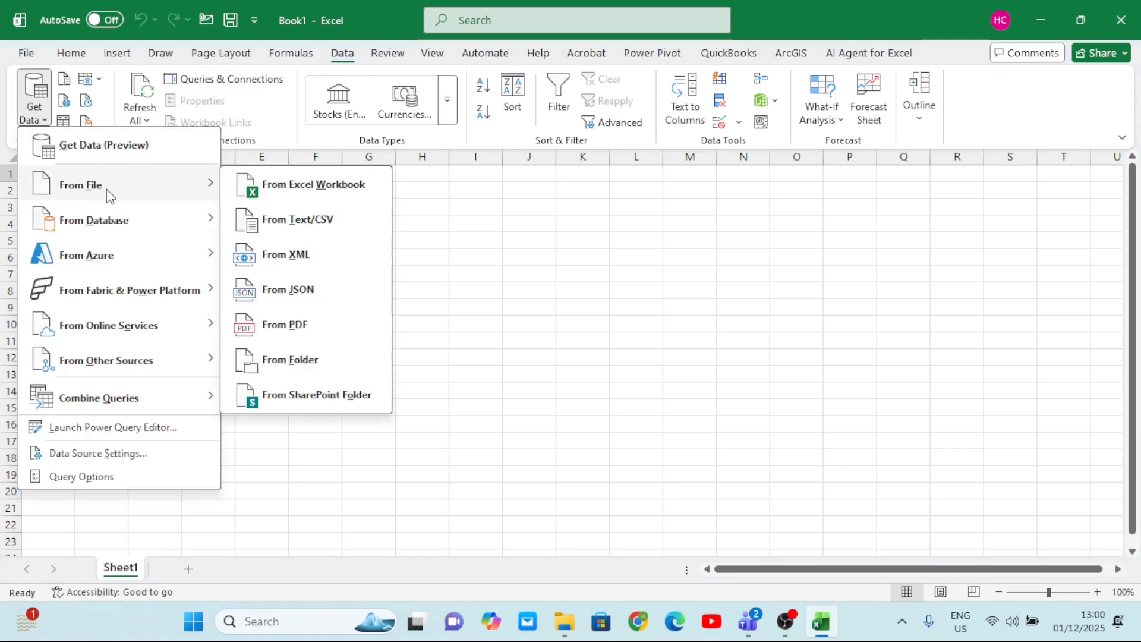
{"action": "left_click", "coordinate": [310, 197]}
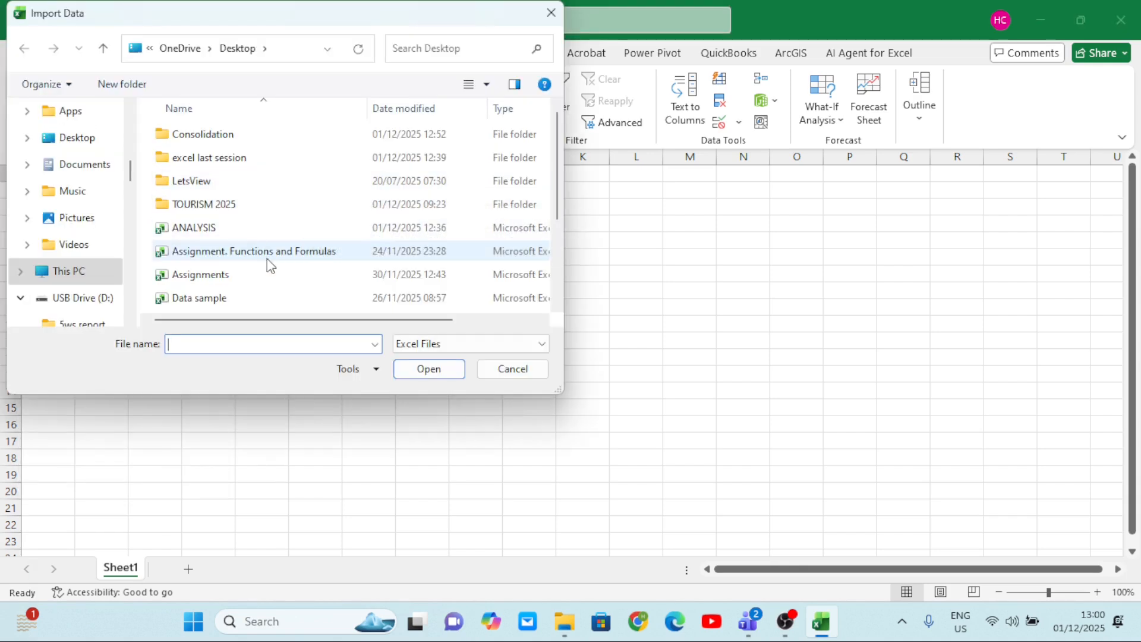
{"action": "scroll", "coordinate": [559, 305], "scroll_direction": "down", "scroll_amount": 2}
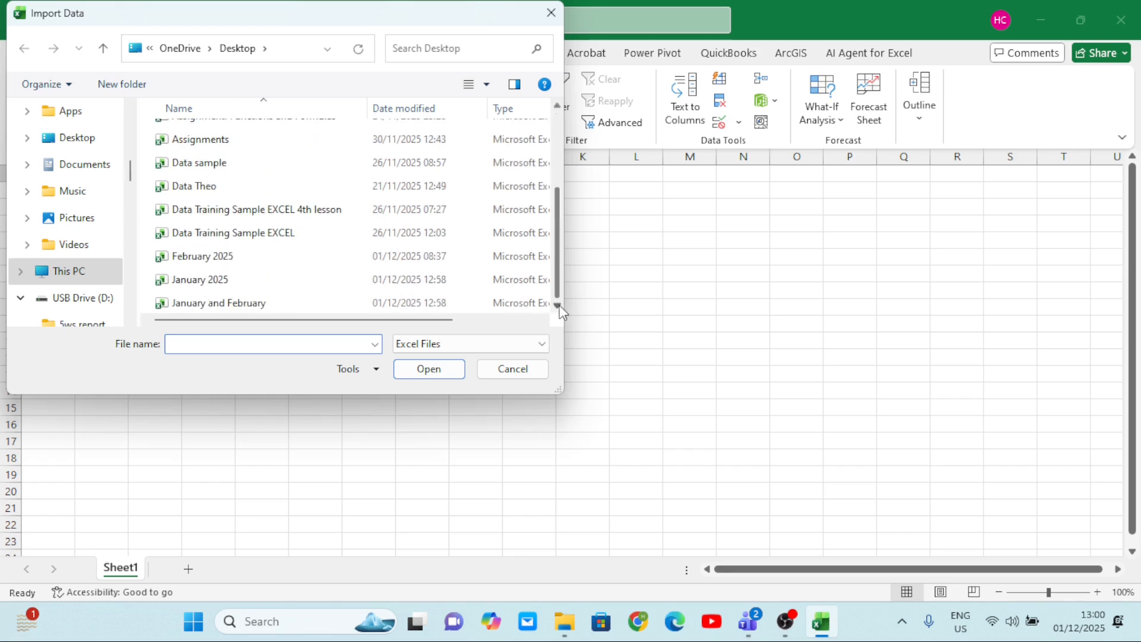
{"action": "left_click", "coordinate": [229, 303]}
{"action": "left_click", "coordinate": [436, 367]}
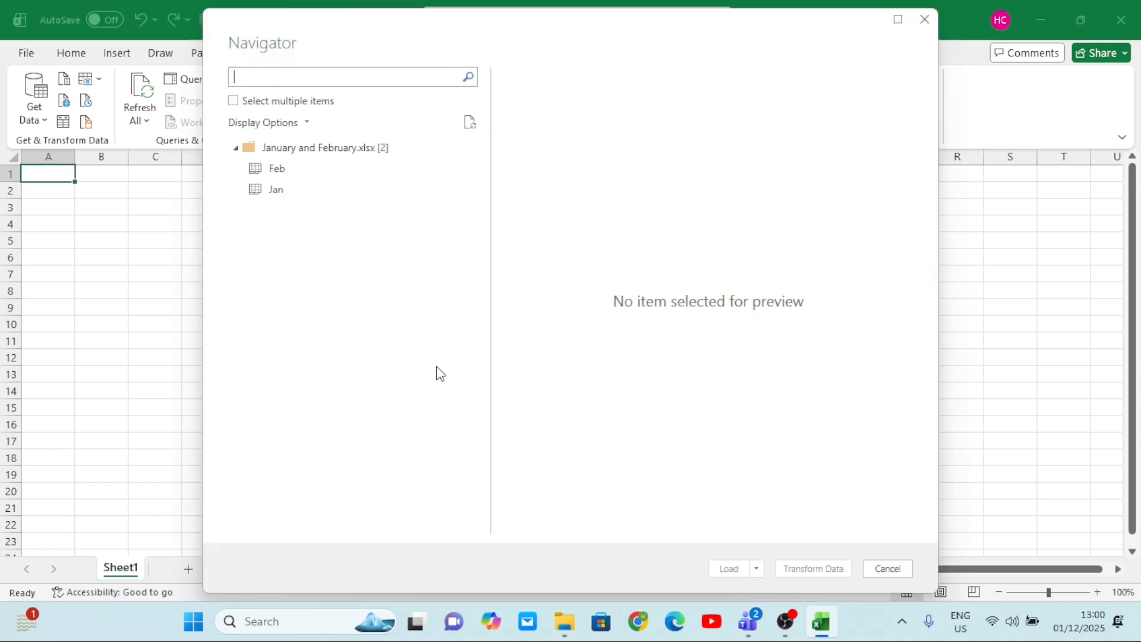
Enable multiple selection, select both the Feb and Jan sheets, and open them in Power Query for transformation.
{"action": "left_click", "coordinate": [234, 102]}
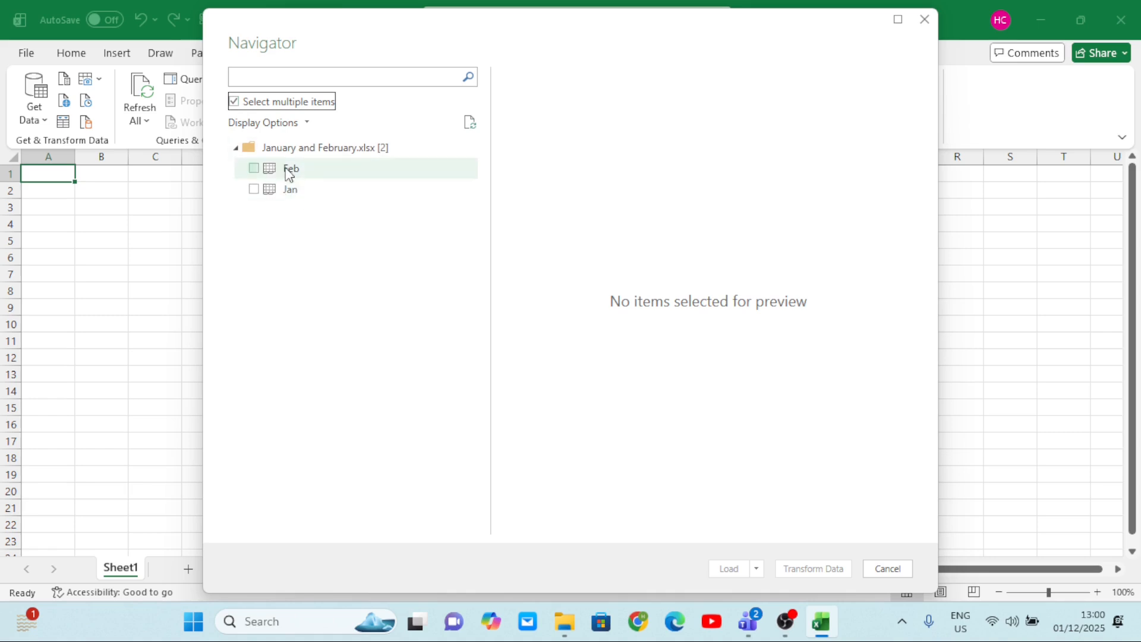
{"action": "left_click", "coordinate": [255, 169]}
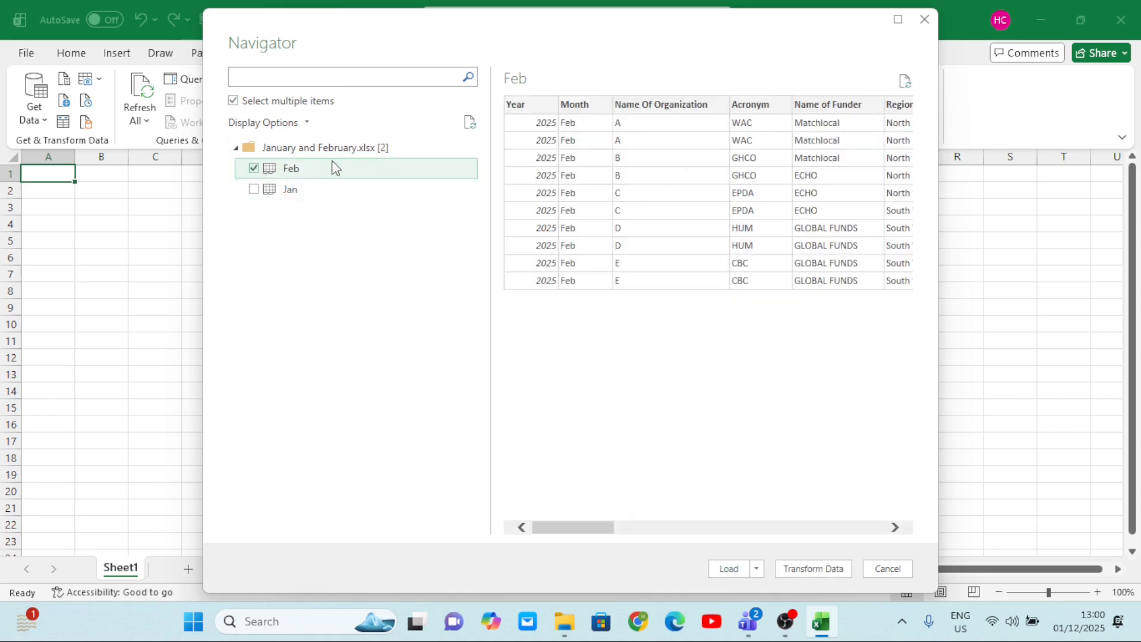
{"action": "left_click", "coordinate": [255, 190]}
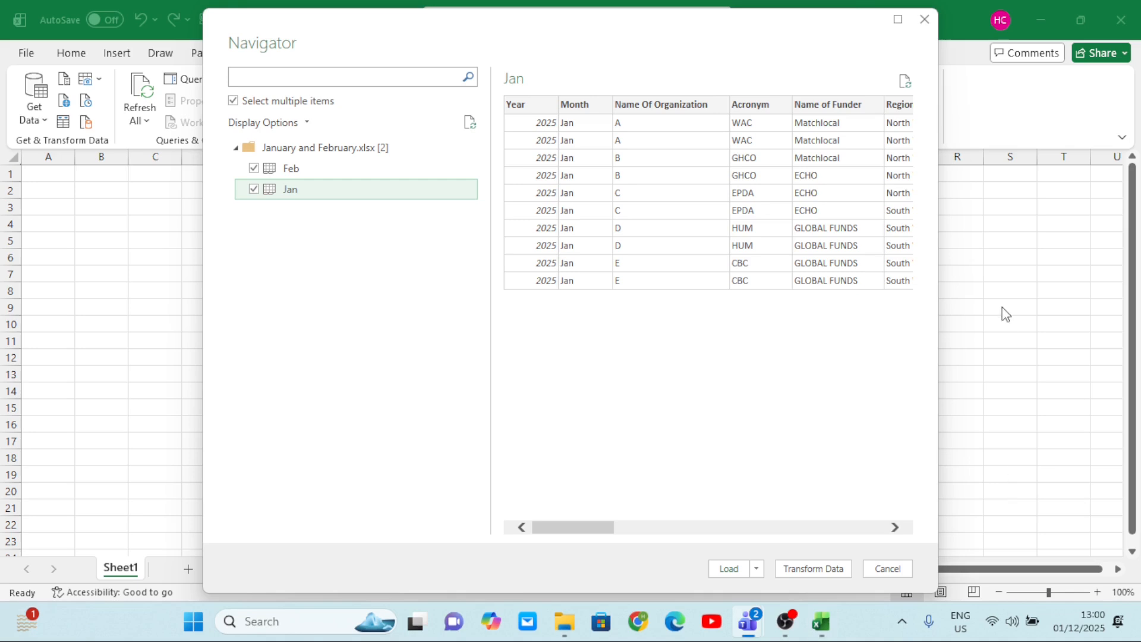
{"action": "left_click", "coordinate": [811, 568]}
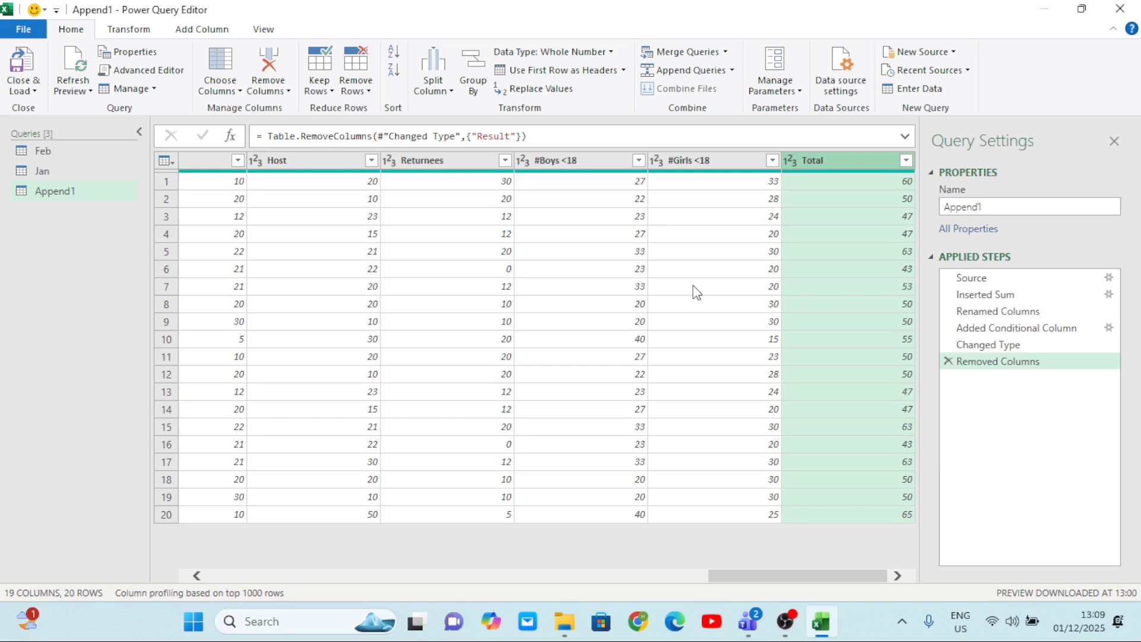
Start a new conditional column in the Append1 query and name it END RESULT.
{"action": "left_click", "coordinate": [820, 250]}
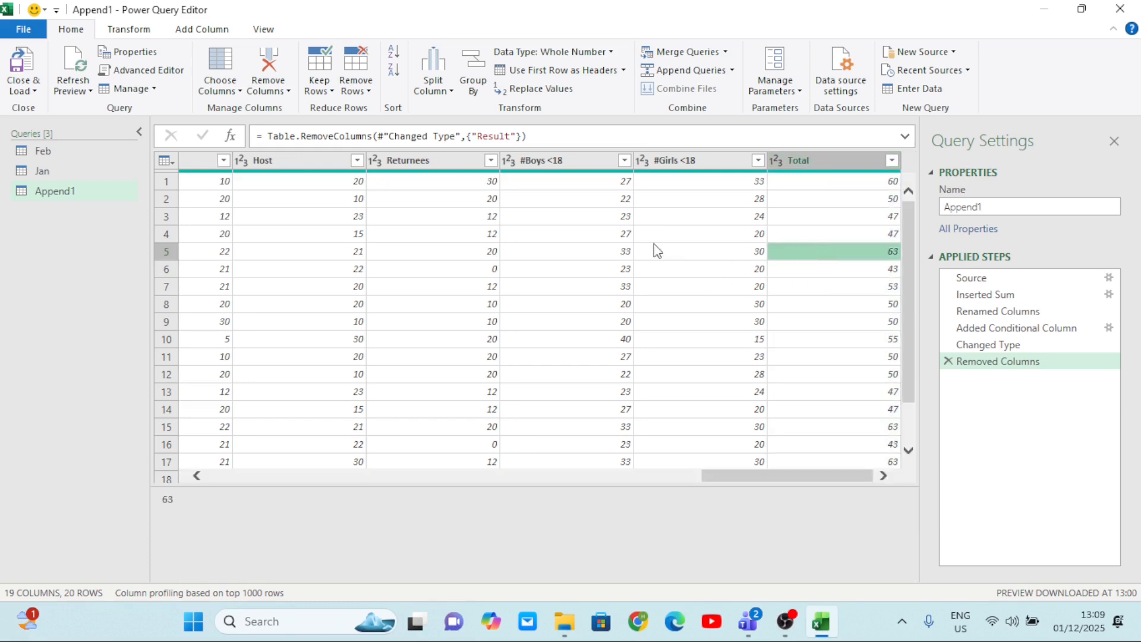
{"action": "left_click", "coordinate": [197, 31]}
{"action": "left_click", "coordinate": [224, 53]}
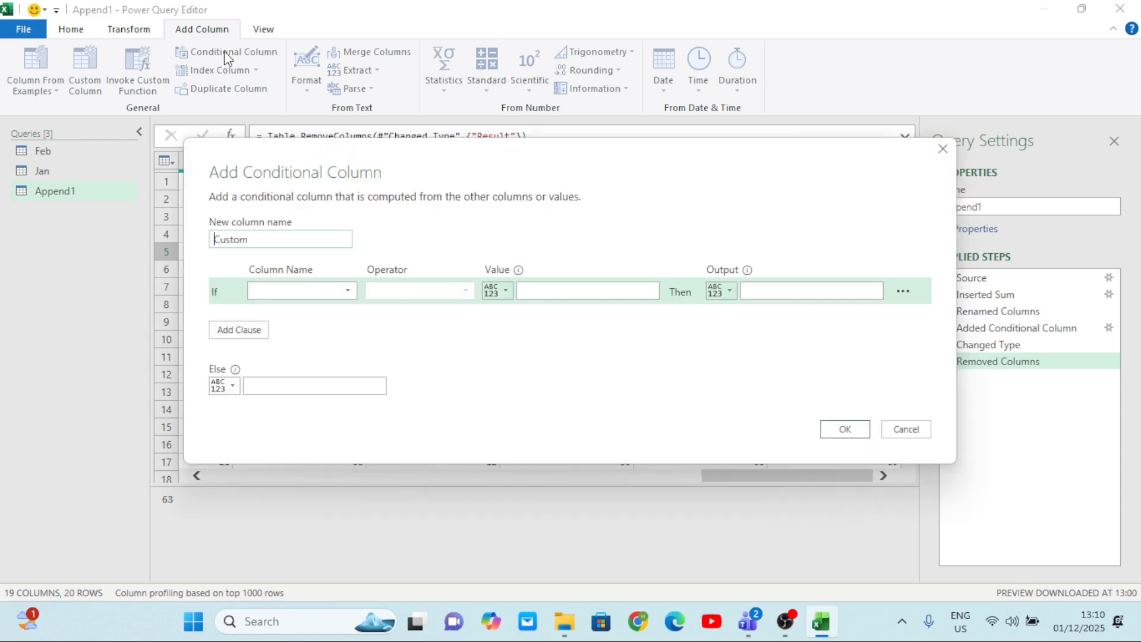
{"action": "left_click", "coordinate": [290, 242]}
{"action": "key", "text": "BackSpace"}
{"action": "key", "text": "BackSpace"}
{"action": "key", "text": "BackSpace"}
{"action": "key", "text": "BackSpace"}
{"action": "key", "text": "BackSpace"}
{"action": "type", "text": "END RESULT"}
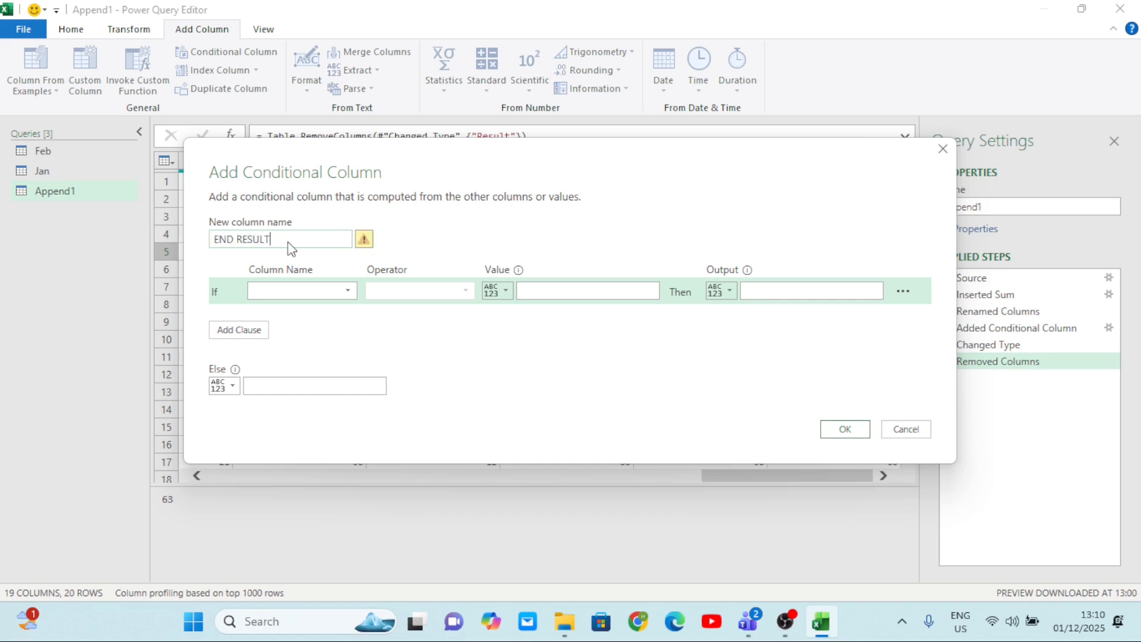
Define the first condition as Total is greater than 40 with output Good, and set the else value to Bad.
{"action": "left_click", "coordinate": [348, 291]}
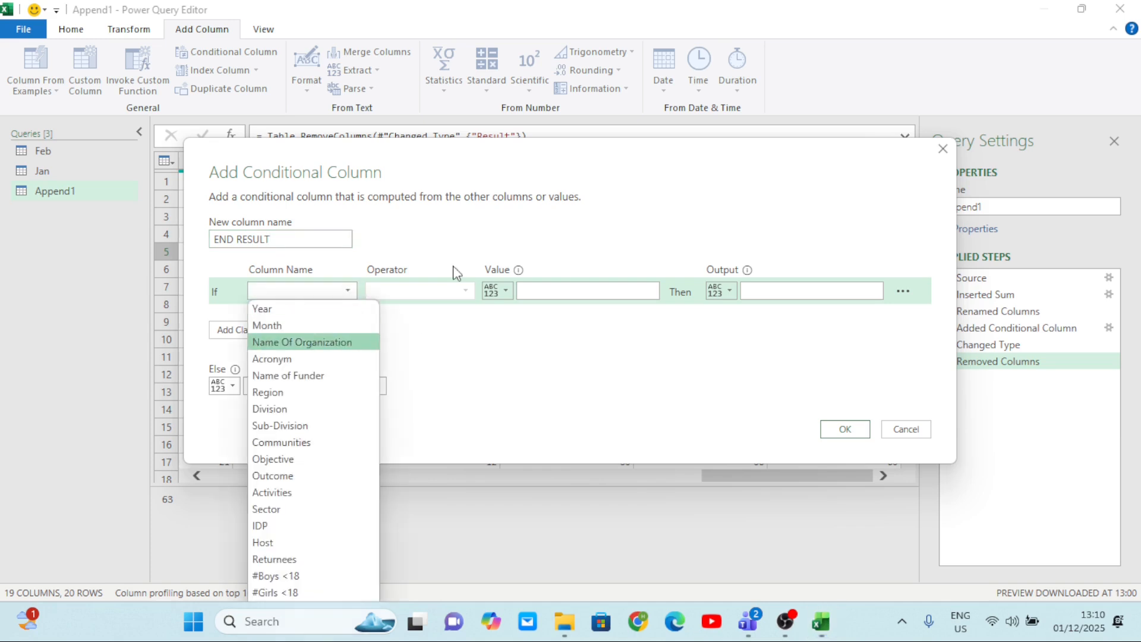
{"action": "left_click_drag", "start_coordinate": [602, 175], "coordinate": [606, 93]}
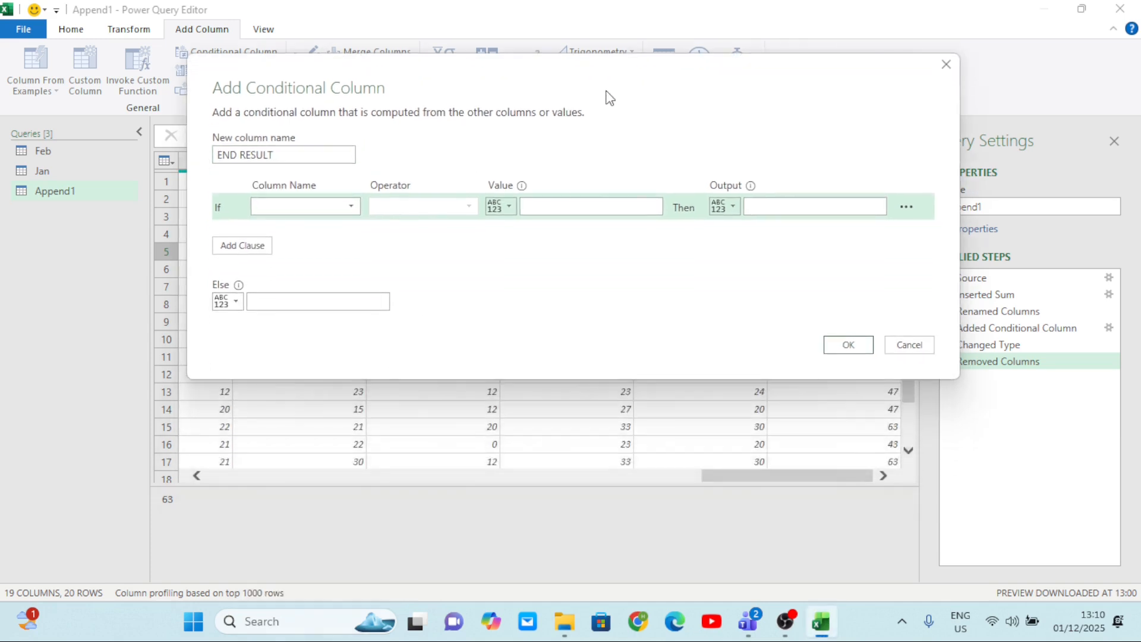
{"action": "left_click", "coordinate": [353, 208]}
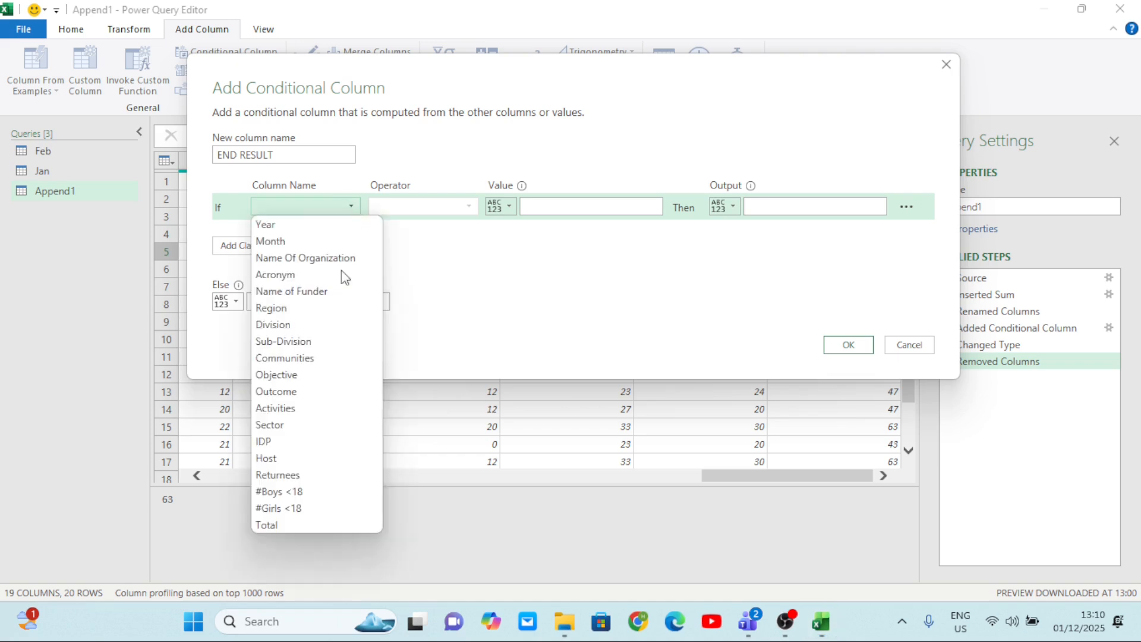
{"action": "left_click", "coordinate": [300, 525]}
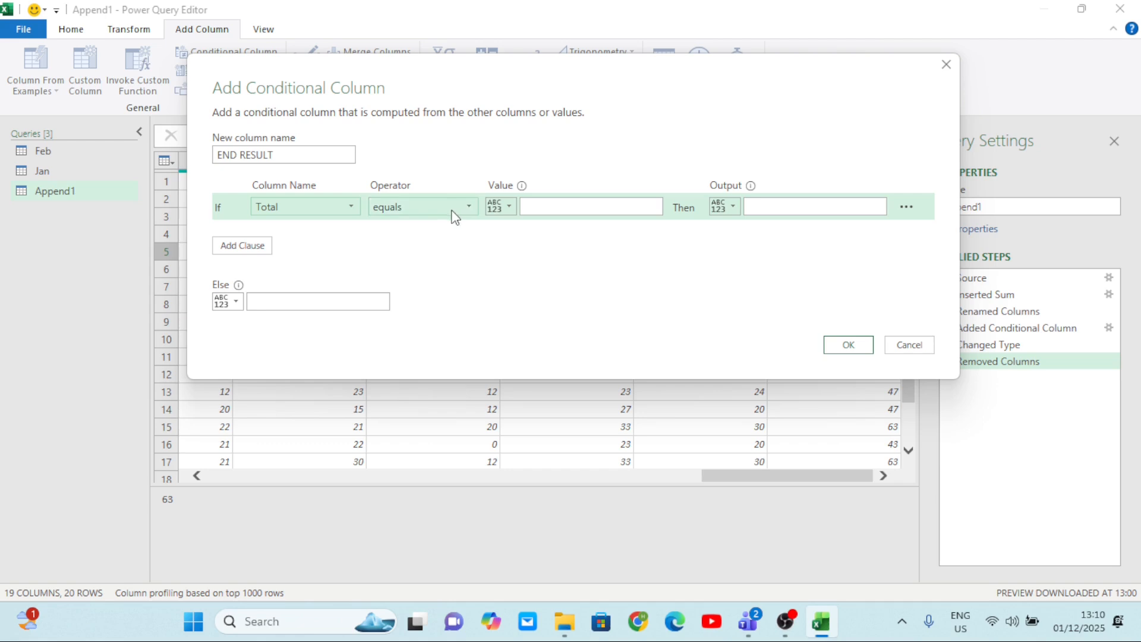
{"action": "left_click", "coordinate": [470, 207]}
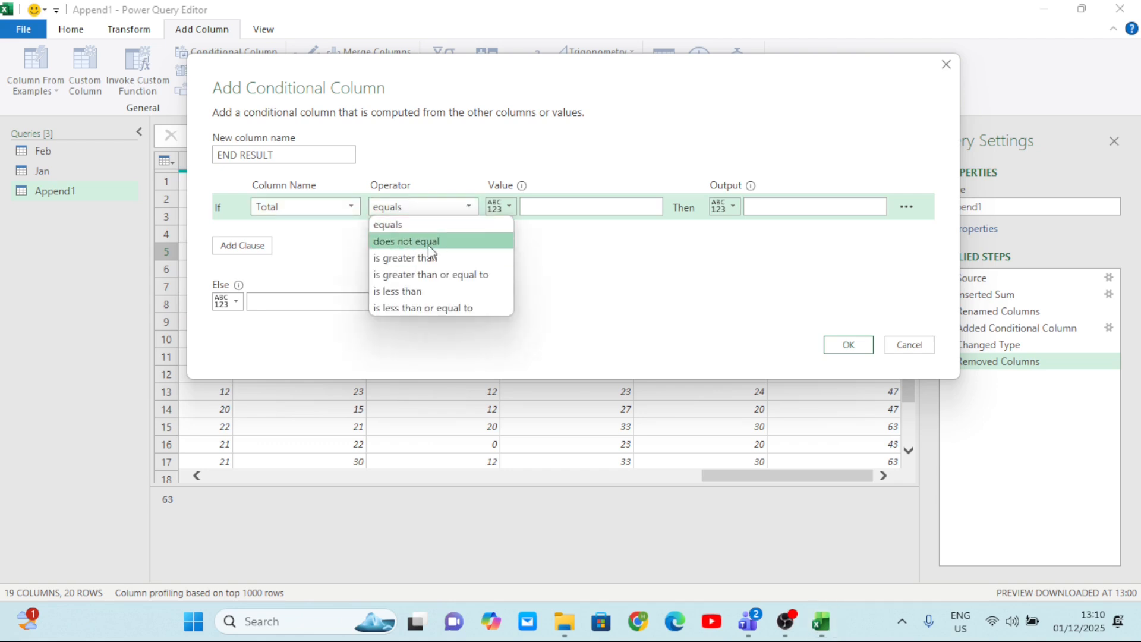
{"action": "left_click", "coordinate": [422, 259]}
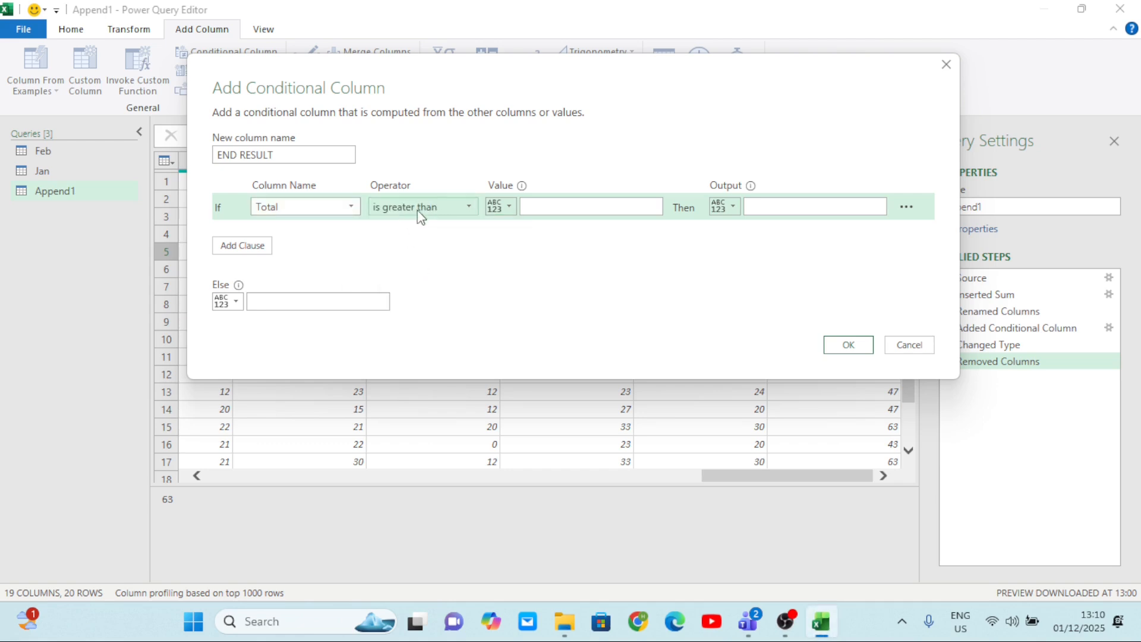
{"action": "left_click", "coordinate": [551, 206]}
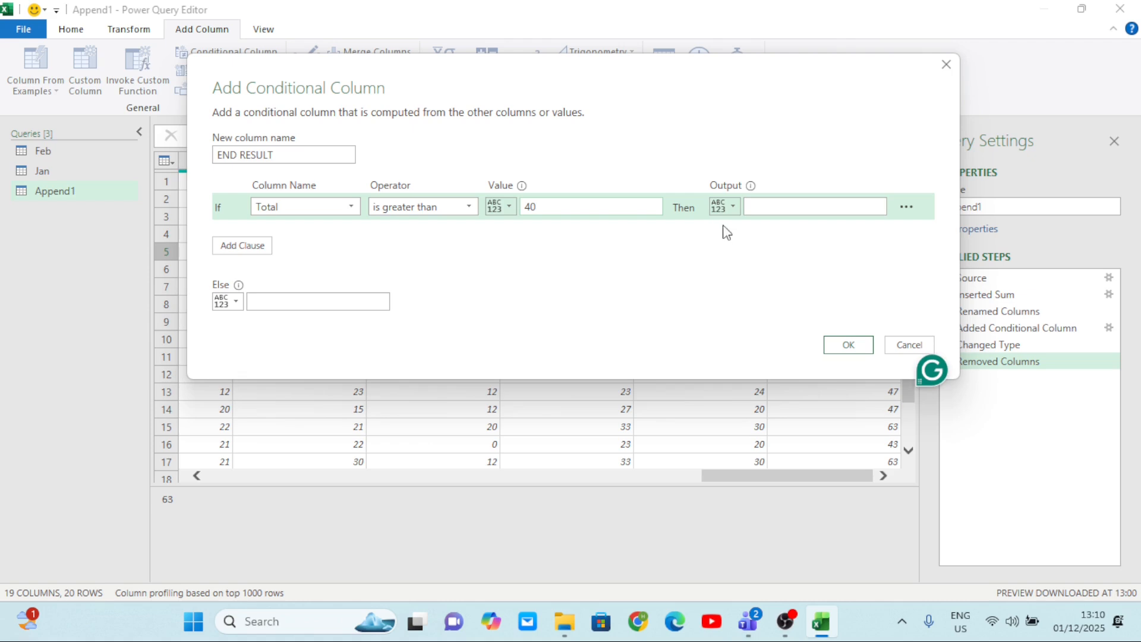
{"action": "left_click", "coordinate": [762, 206]}
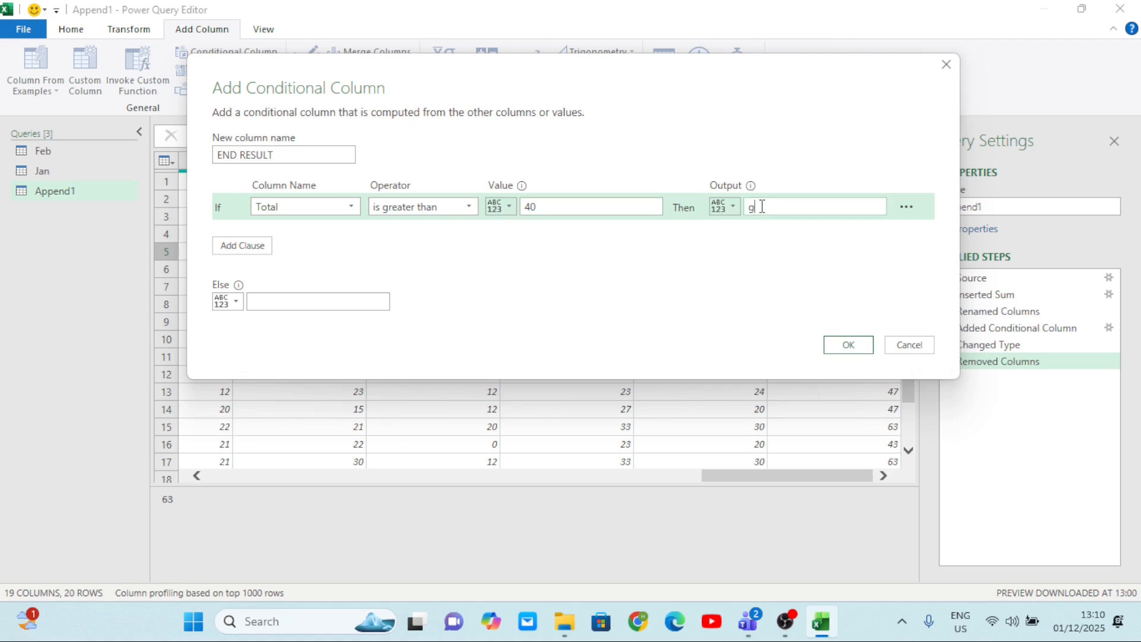
{"action": "key", "text": "BackSpace"}
{"action": "key", "text": "BackSpace"}
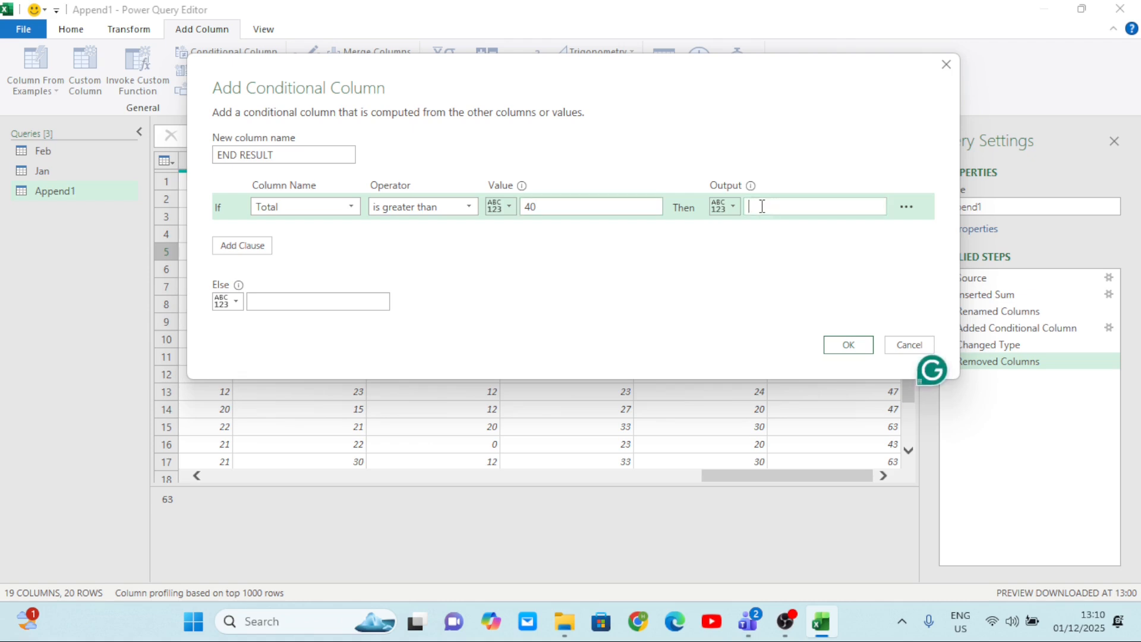
{"action": "type", "text": "Good"}
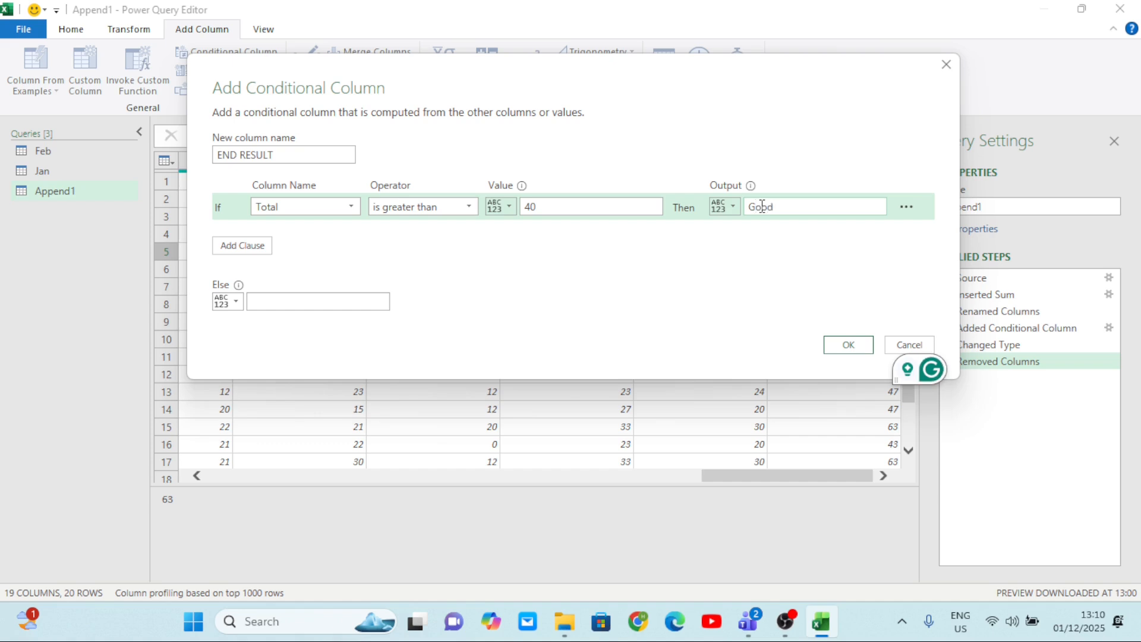
{"action": "left_click", "coordinate": [290, 301]}
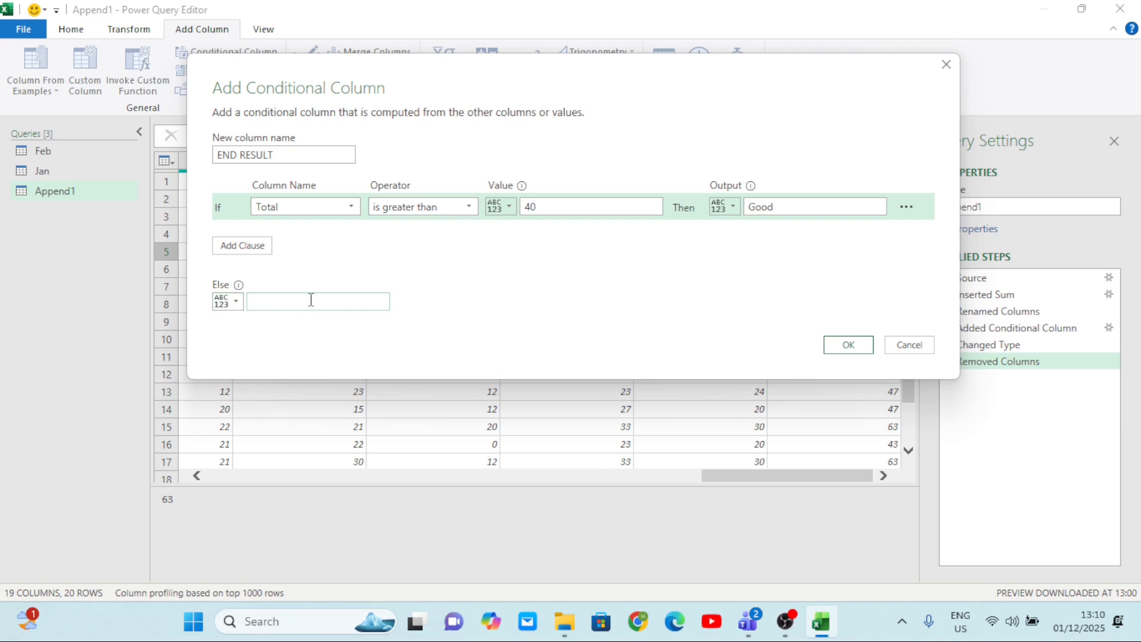
{"action": "type", "text": "Bad"}
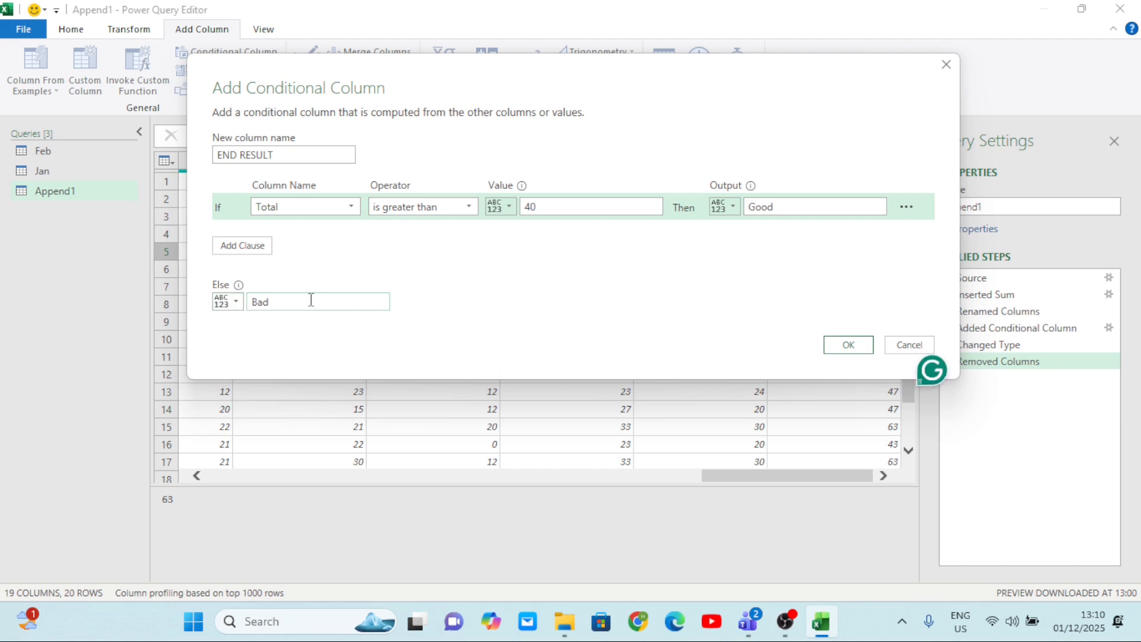
Add an else-if clause on the #Girls <18 column with the value 60 and output Good.
{"action": "left_click", "coordinate": [256, 256]}
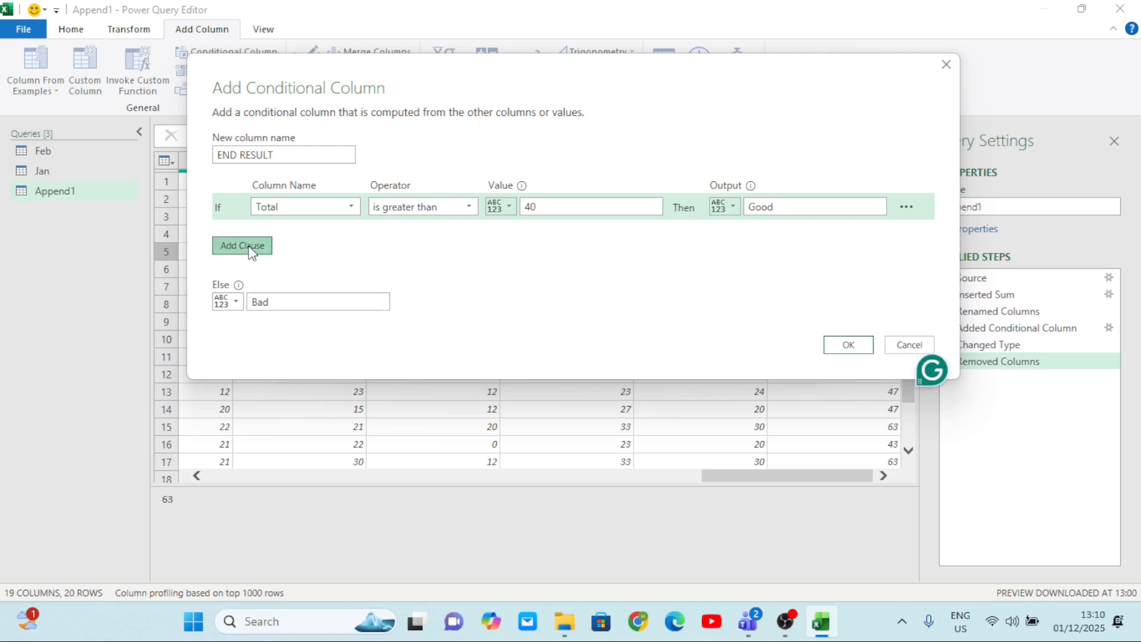
{"action": "left_click", "coordinate": [355, 236]}
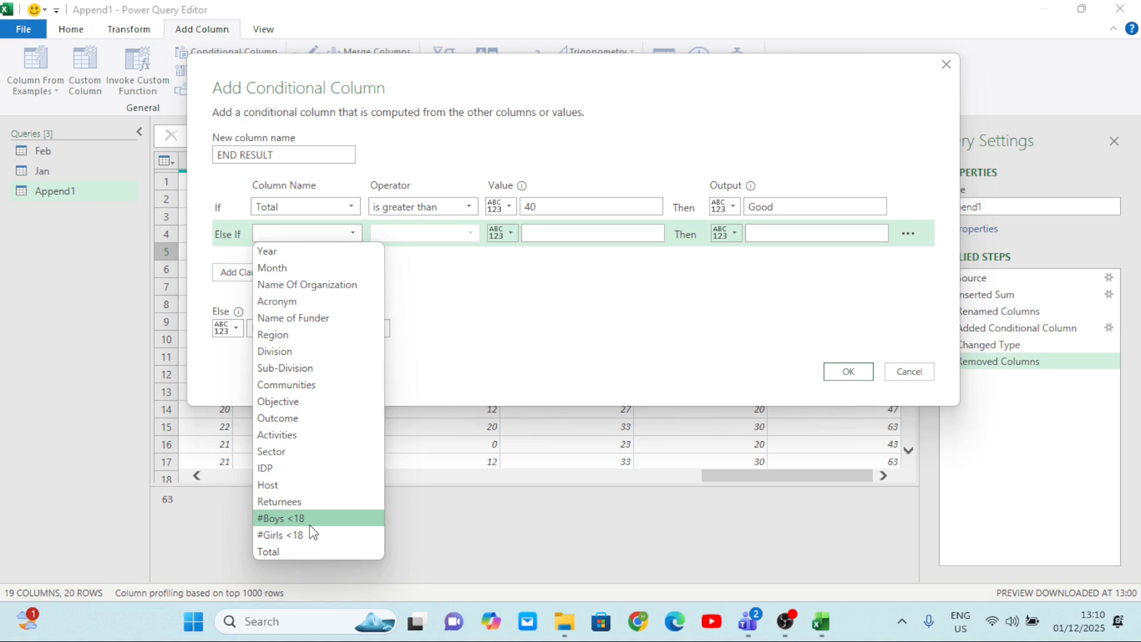
{"action": "left_click", "coordinate": [312, 535]}
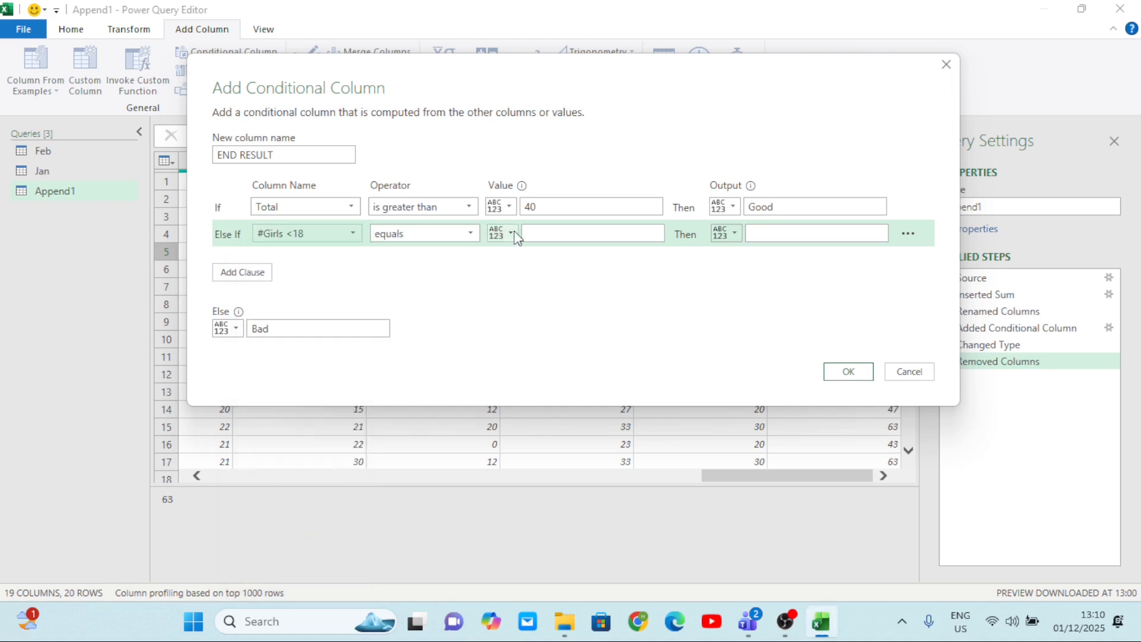
{"action": "left_click", "coordinate": [581, 235]}
{"action": "type", "text": "5"}
{"action": "key", "text": "BackSpace"}
{"action": "type", "text": "60"}
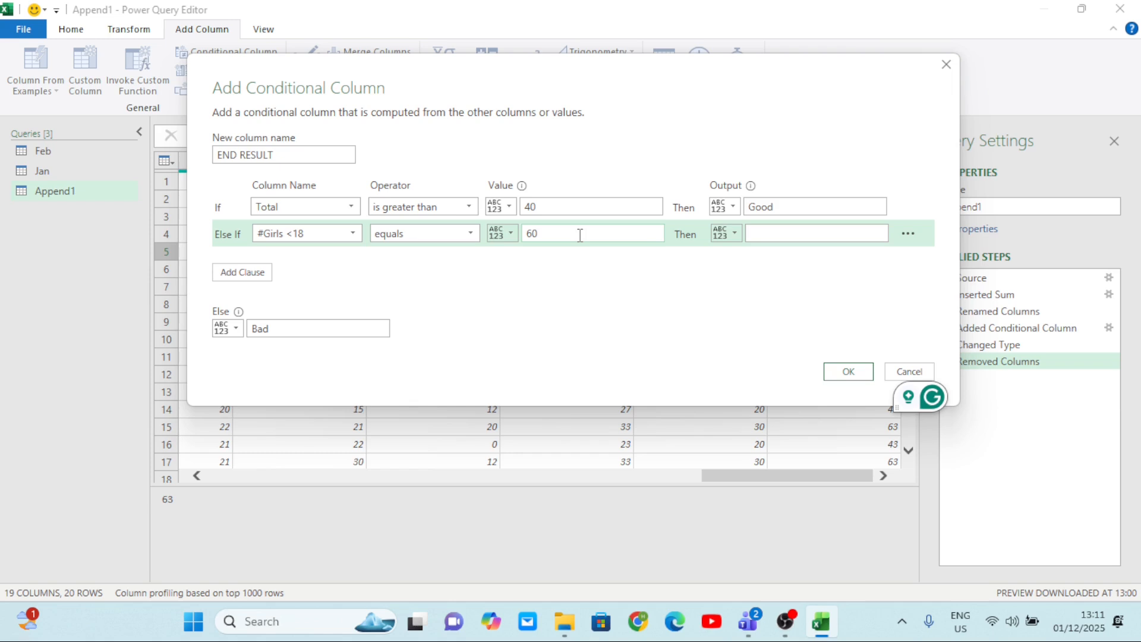
{"action": "left_click", "coordinate": [775, 233]}
{"action": "type", "text": "Good"}
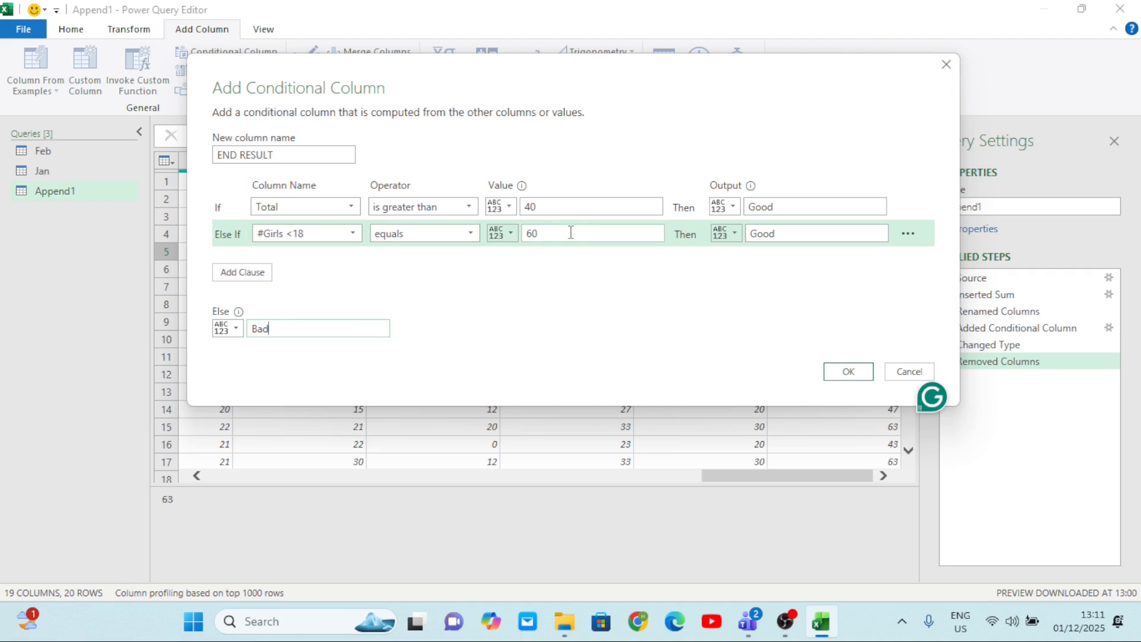
Change the #Girls <18 clause's operator to is greater than or equal to, and create the conditional column.
{"action": "left_click", "coordinate": [473, 233]}
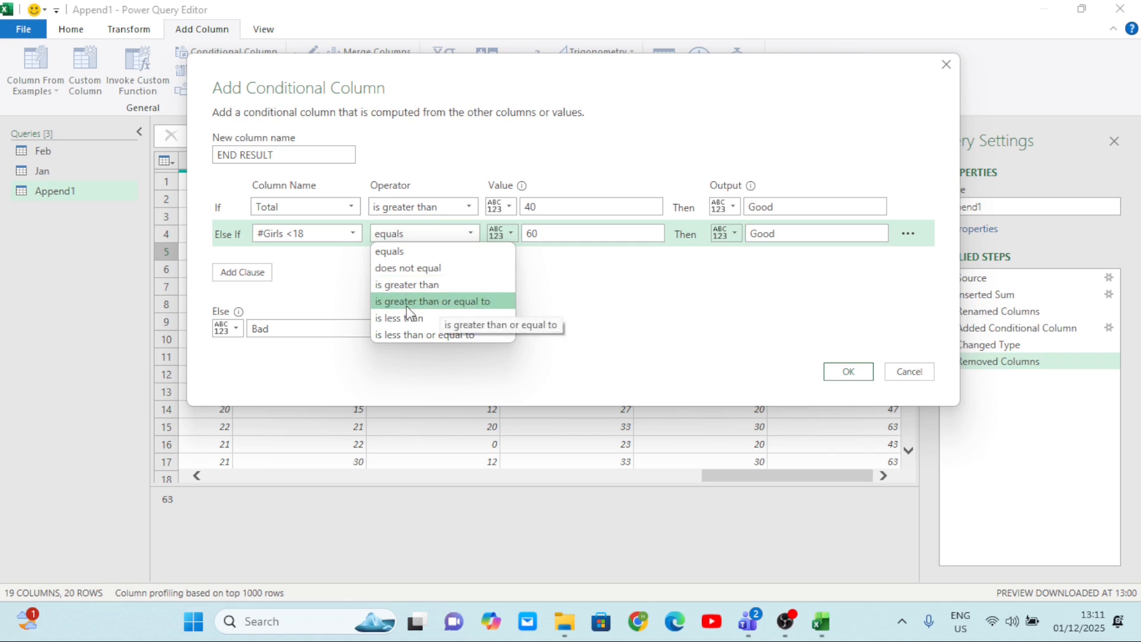
{"action": "left_click", "coordinate": [473, 301]}
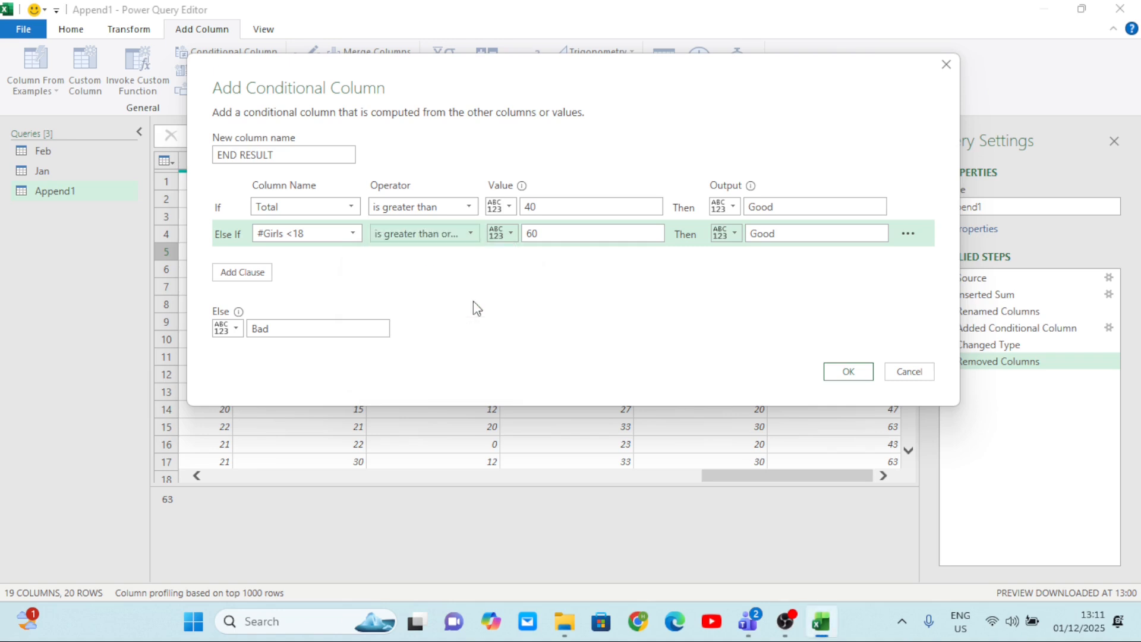
{"action": "left_click", "coordinate": [842, 370]}
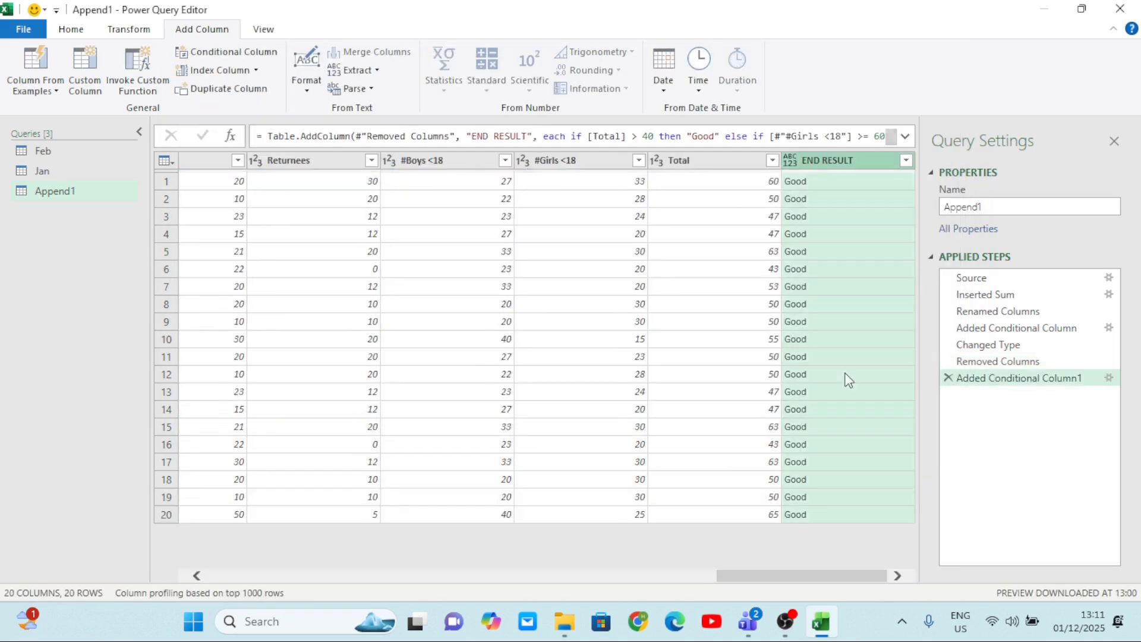